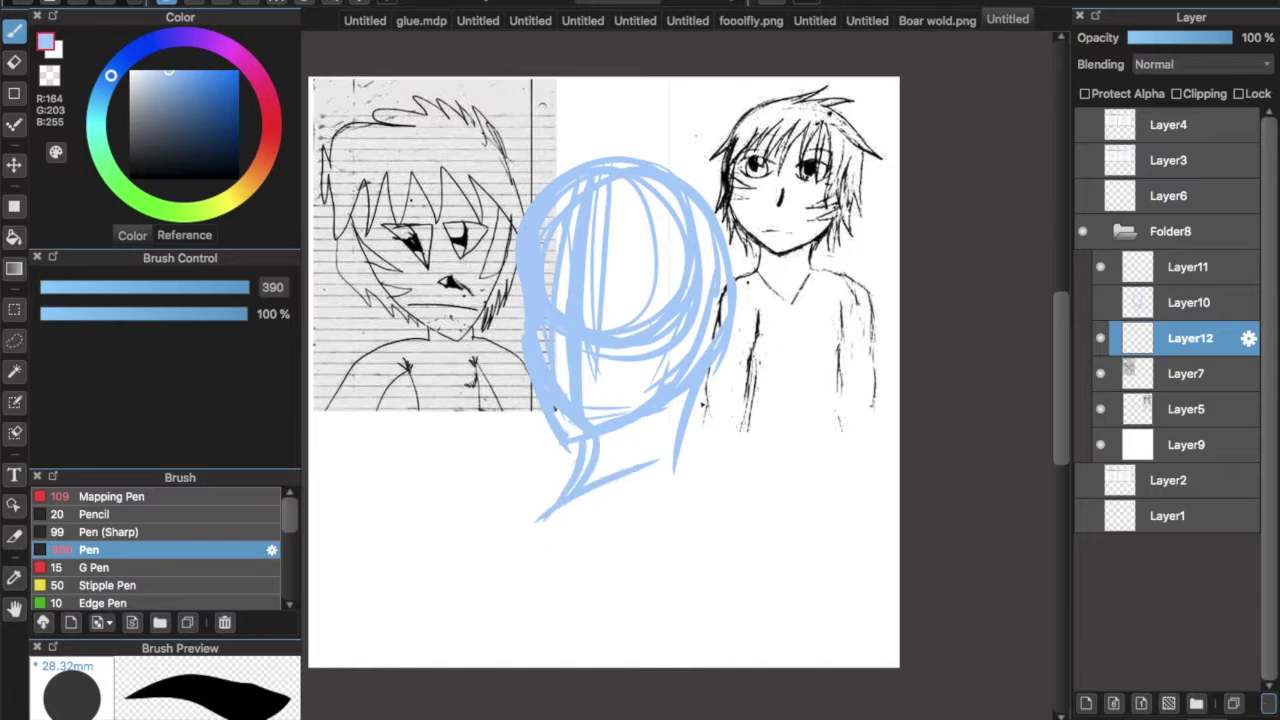
Add a new layer and sketch the head in light blue with a circle, vertical centre line and tapered jaw
key("ctrl+shift+n")
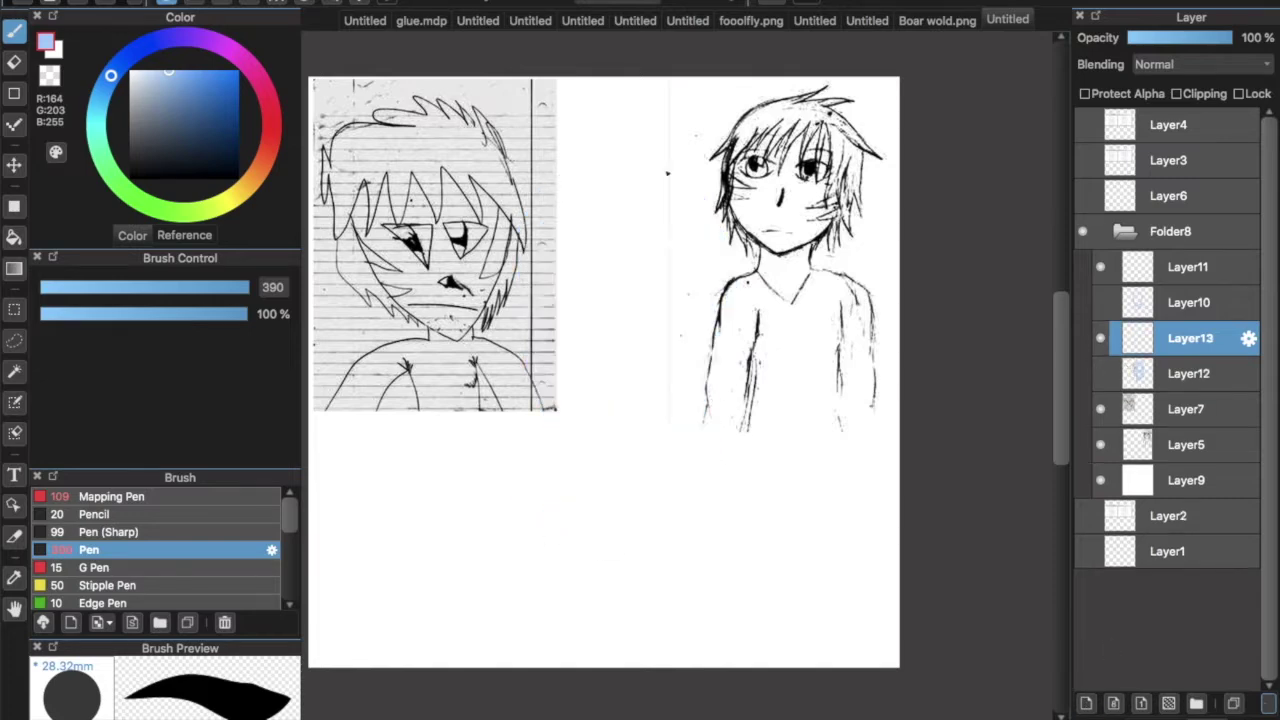
mouse_move(640, 155)
left_mouse_down()
mouse_move(671, 394)
mouse_move(608, 388)
mouse_move(595, 420)
left_mouse_up()
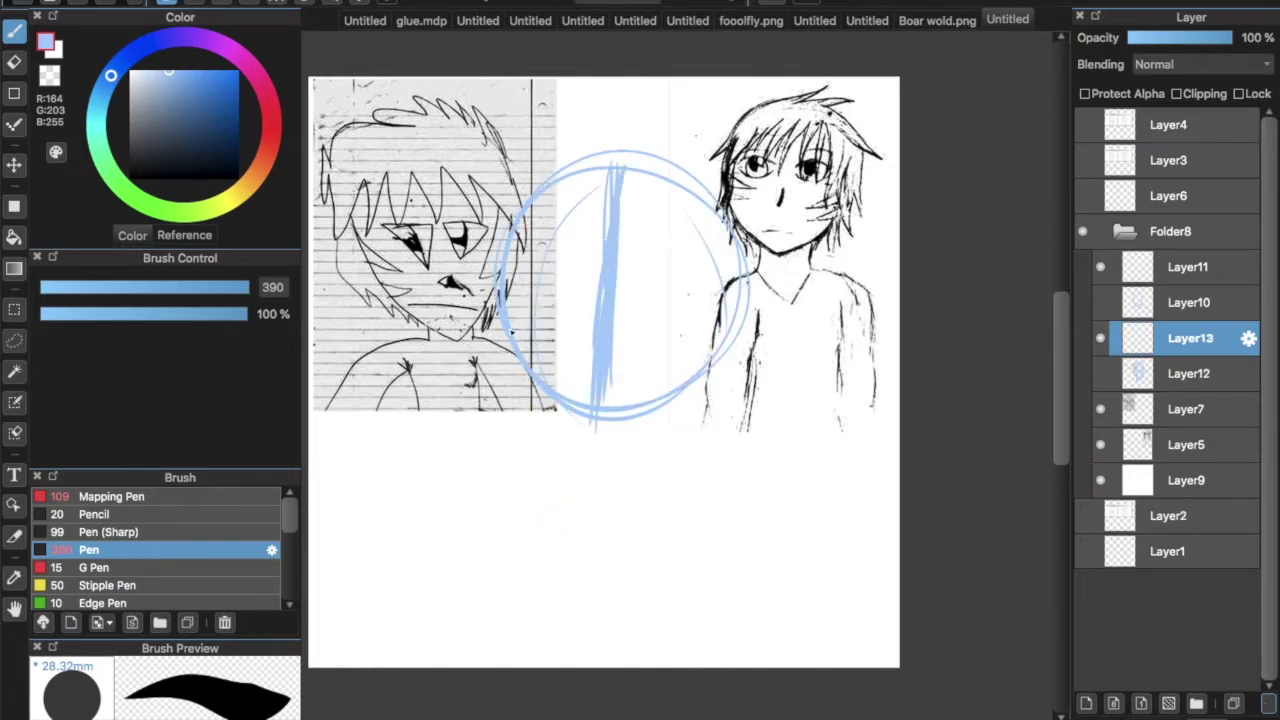
mouse_move(512, 330)
left_mouse_down()
mouse_move(603, 509)
mouse_move(689, 466)
mouse_move(745, 280)
left_mouse_up()
mouse_move(530, 405)
left_mouse_down()
mouse_move(597, 503)
mouse_move(520, 240)
mouse_move(698, 203)
left_mouse_up()
left_click_drag(598, 512, 603, 390)
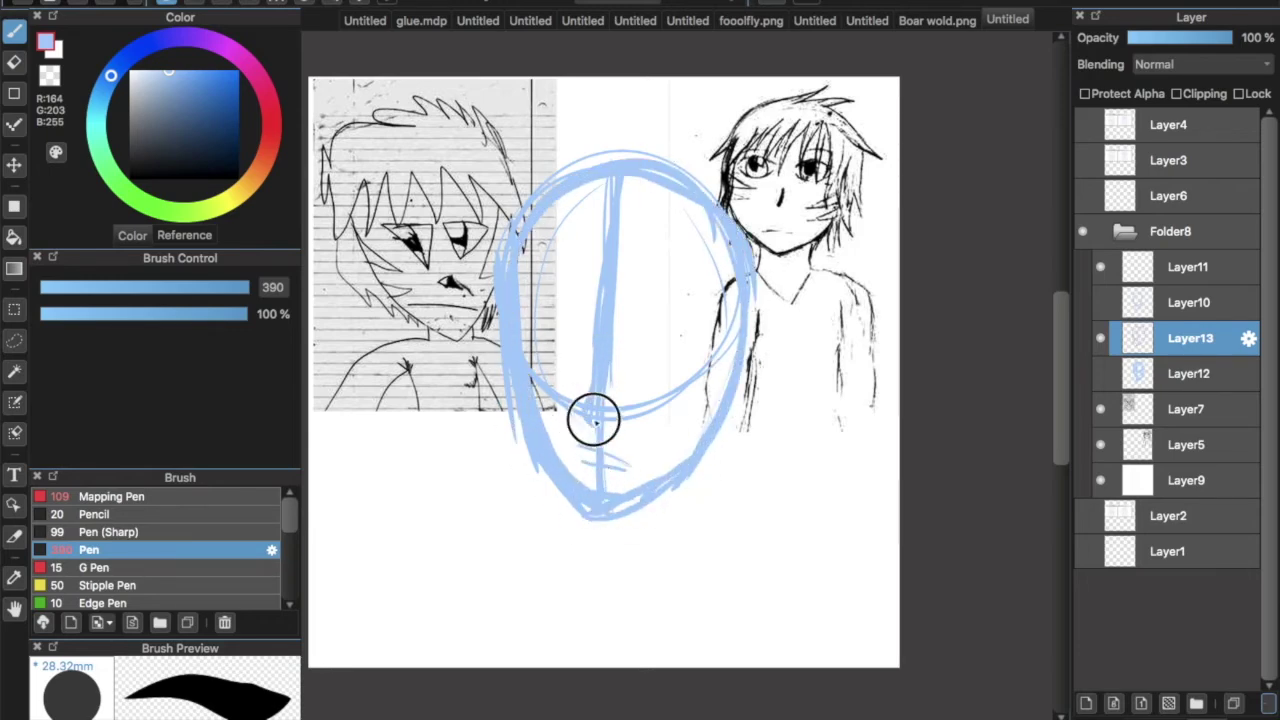
Sketch the brow and eye guides and the right ear, erasing the first eyes and redrawing the nose and left eye
left_click_drag(755, 312, 515, 325)
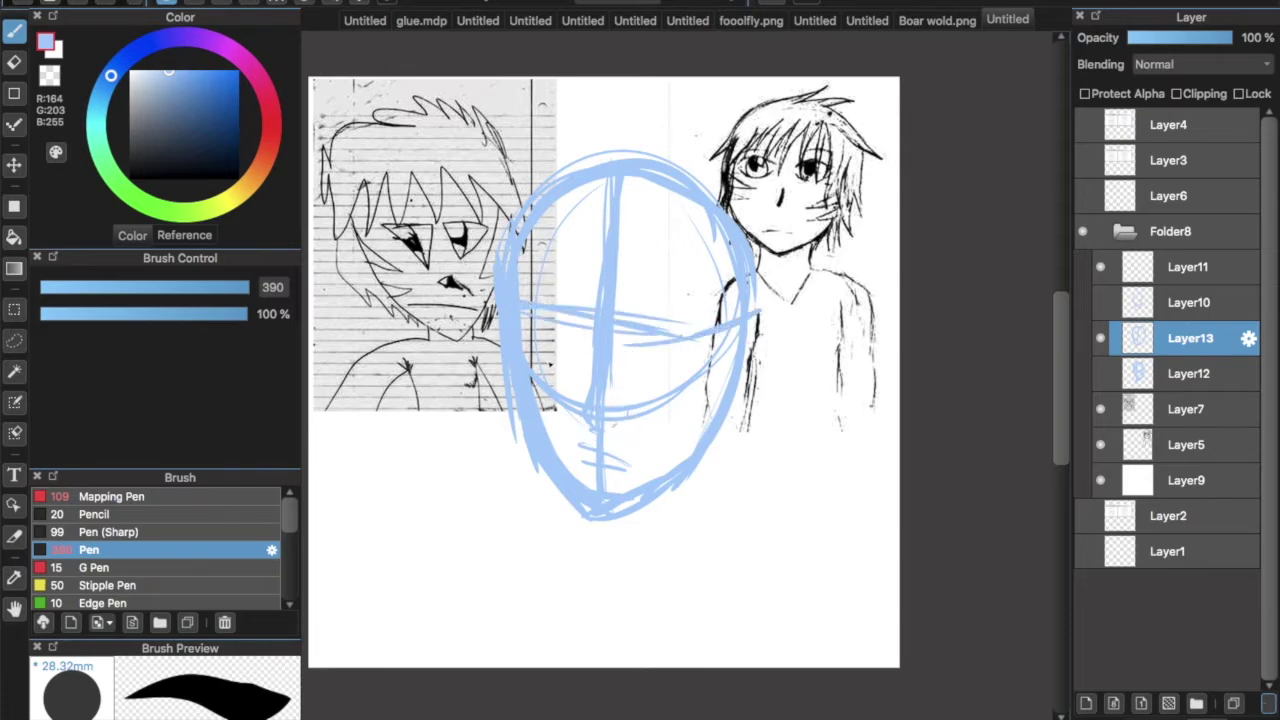
mouse_move(755, 275)
left_mouse_down()
mouse_move(520, 292)
mouse_move(740, 272)
left_mouse_up()
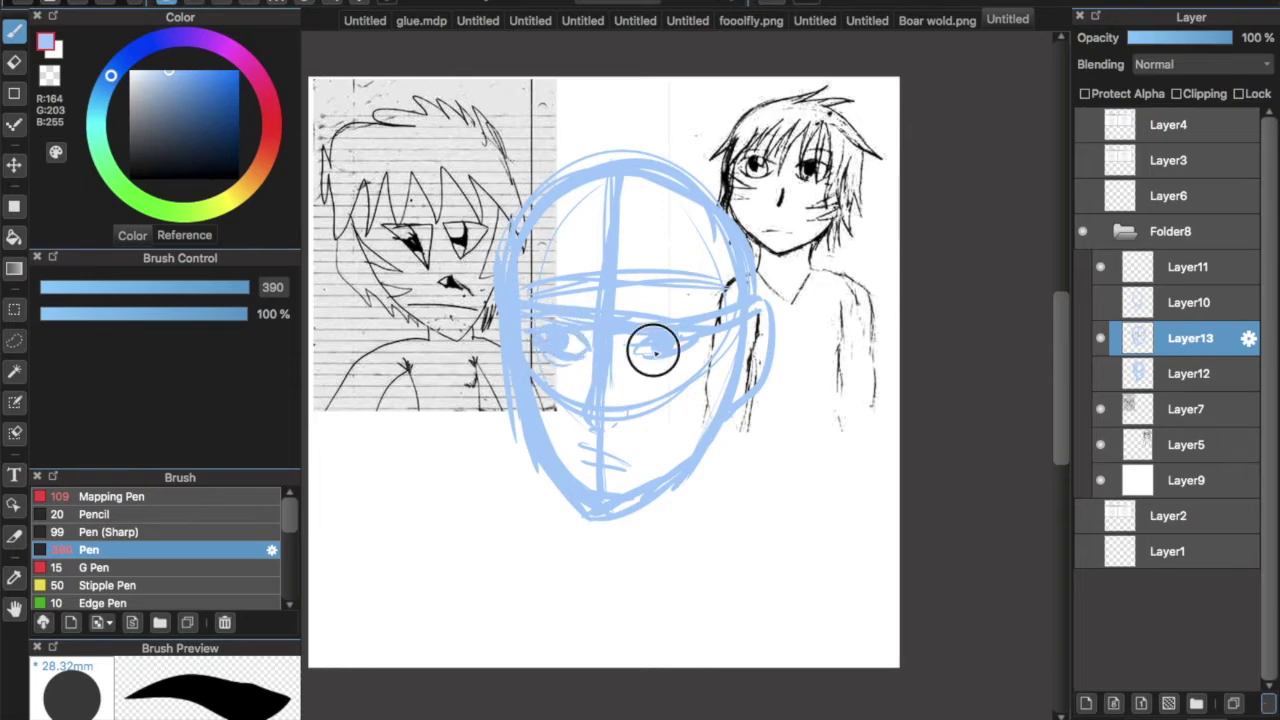
key("e")
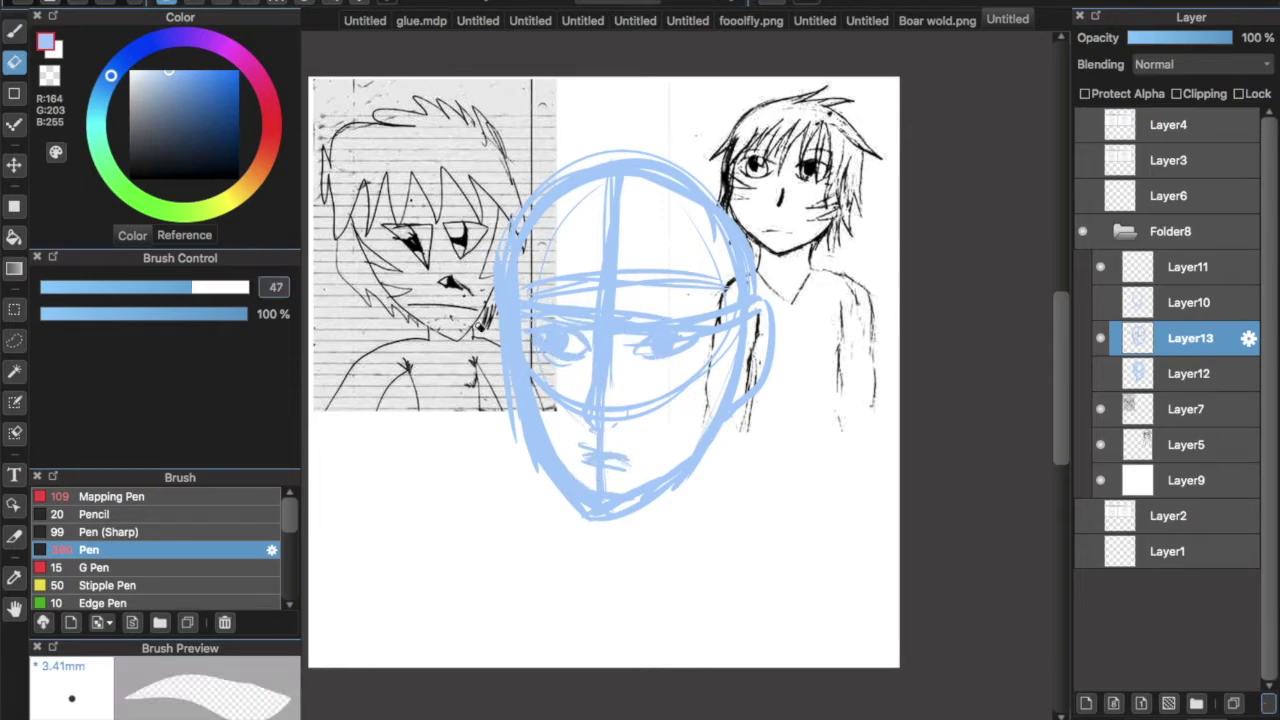
left_click_drag(563, 357, 572, 355)
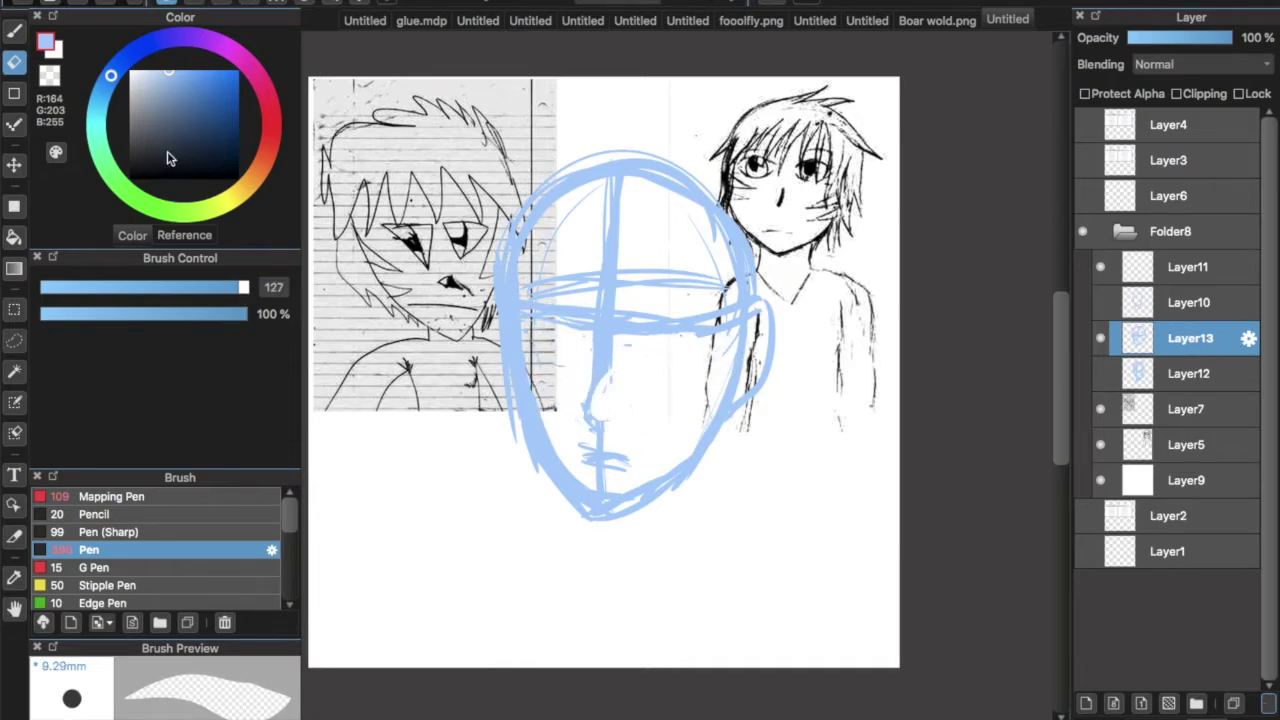
key("p")
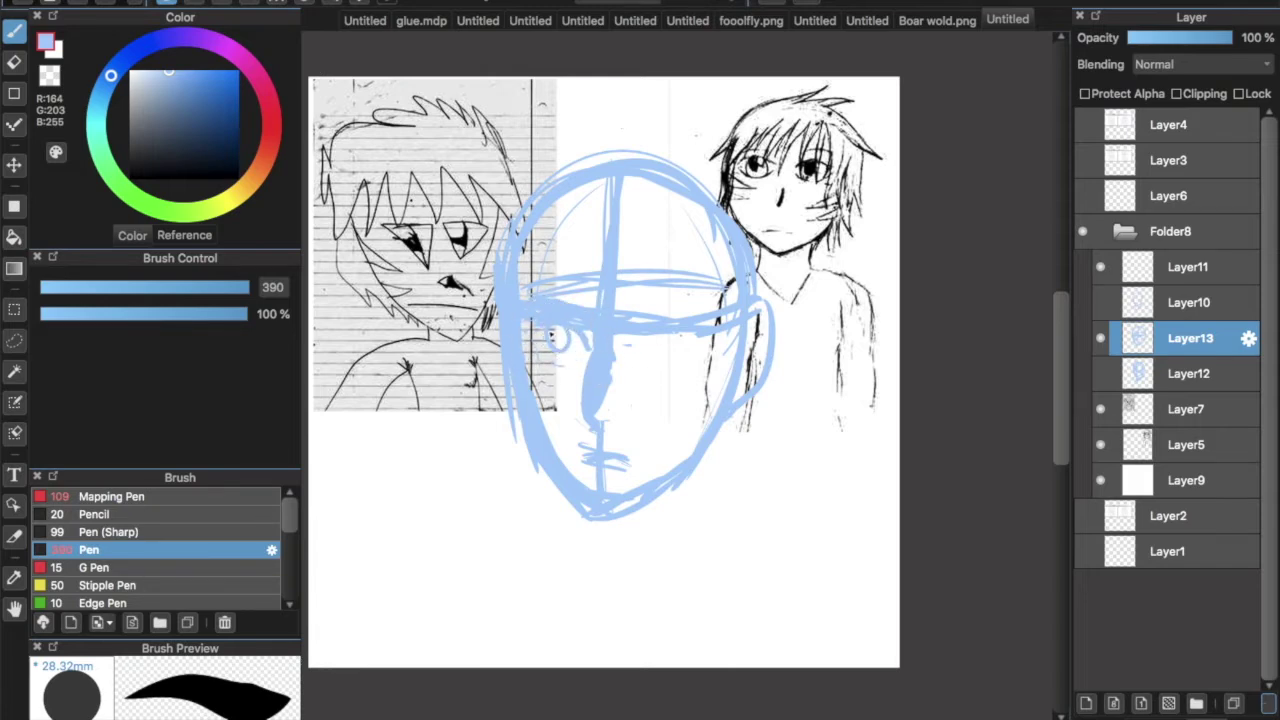
Scale the head sketch down slightly with a transform, keeping it between the two reference drawings
key("ctrl+t")
left_click_drag(600, 520, 623, 420)
key("Return")
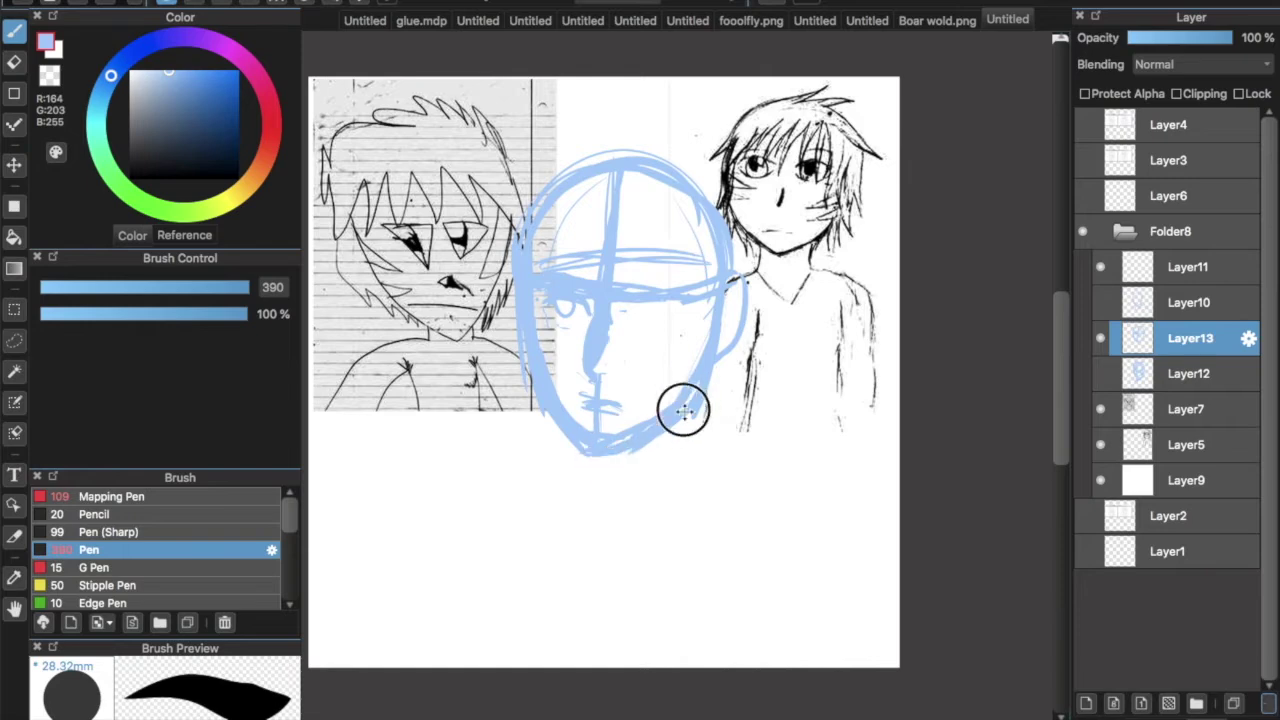
Sketch both sides of the neck and a deep V-shaped neckline below the head
left_click_drag(703, 385, 678, 475)
left_click_drag(690, 425, 682, 515)
left_click_drag(531, 500, 686, 529)
Sketch hair strands over the right cheek, across the forehead and along the left side of the head
left_click_drag(690, 302, 657, 424)
left_click_drag(548, 262, 708, 256)
mouse_move(476, 362)
left_mouse_down()
mouse_move(533, 296)
mouse_move(520, 283)
left_mouse_up()
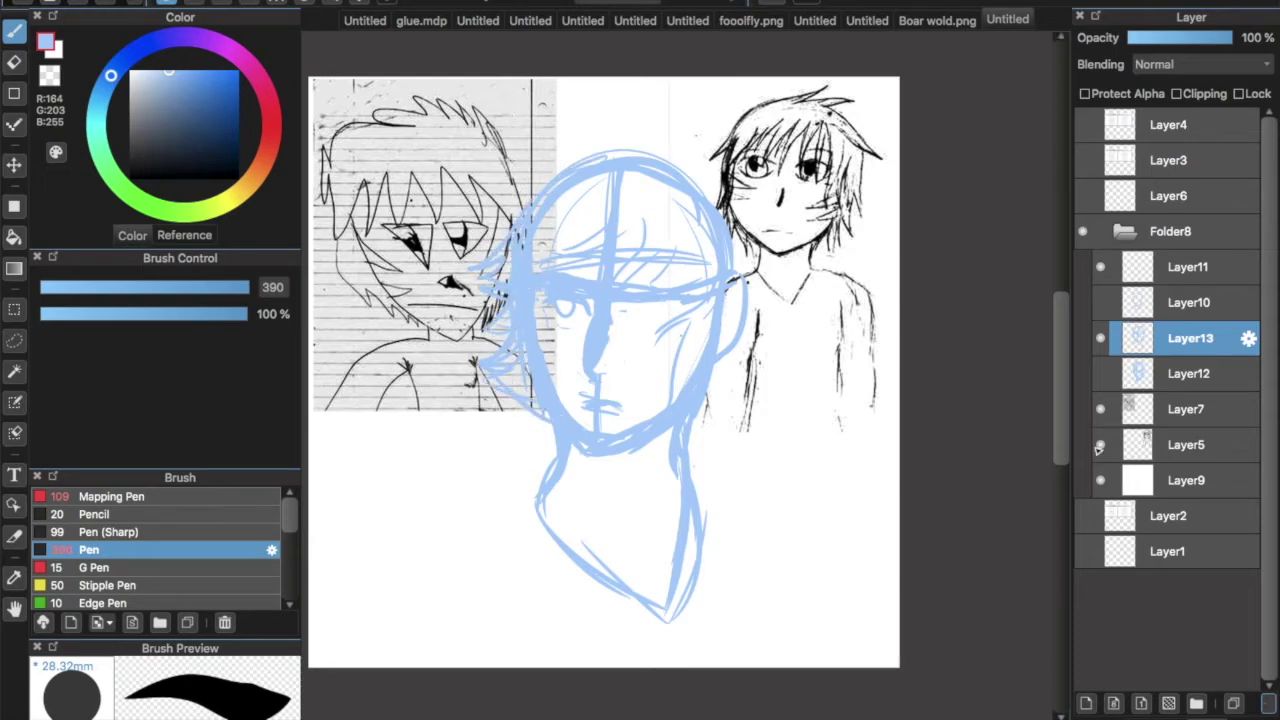
Lower the opacity of the lined-paper reference on Layer7 and make Layer13 active again
left_click(1185, 409)
left_click_drag(1230, 37, 1180, 37)
left_click(1190, 338)
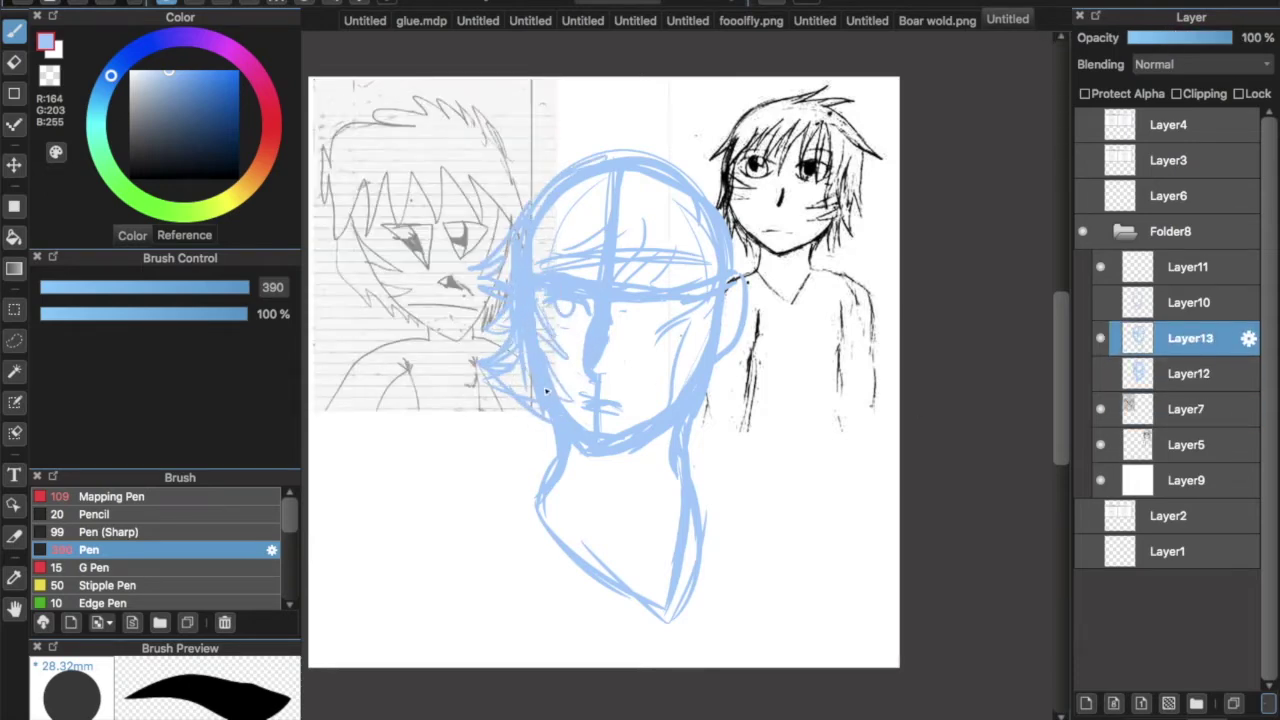
Complete the right cheek strands and right eye, and sketch both shoulders, the arms and the inner arm lines
left_click_drag(706, 310, 689, 364)
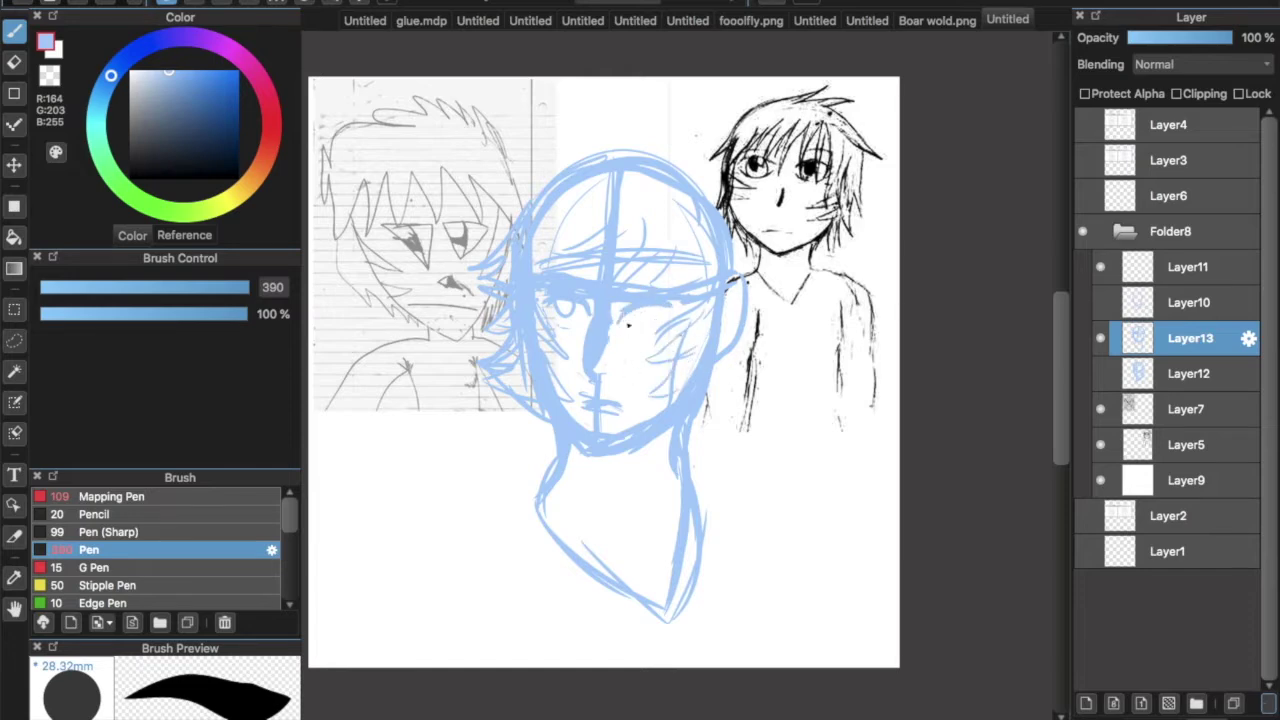
mouse_move(555, 452)
left_mouse_down()
mouse_move(345, 620)
mouse_move(325, 655)
left_mouse_up()
left_click_drag(510, 665, 507, 623)
left_click_drag(462, 444, 366, 668)
left_click_drag(472, 474, 380, 614)
left_click_drag(510, 478, 371, 608)
mouse_move(690, 432)
left_mouse_down()
mouse_move(782, 492)
mouse_move(878, 628)
left_mouse_up()
left_click_drag(846, 686, 840, 540)
left_click_drag(805, 665, 782, 557)
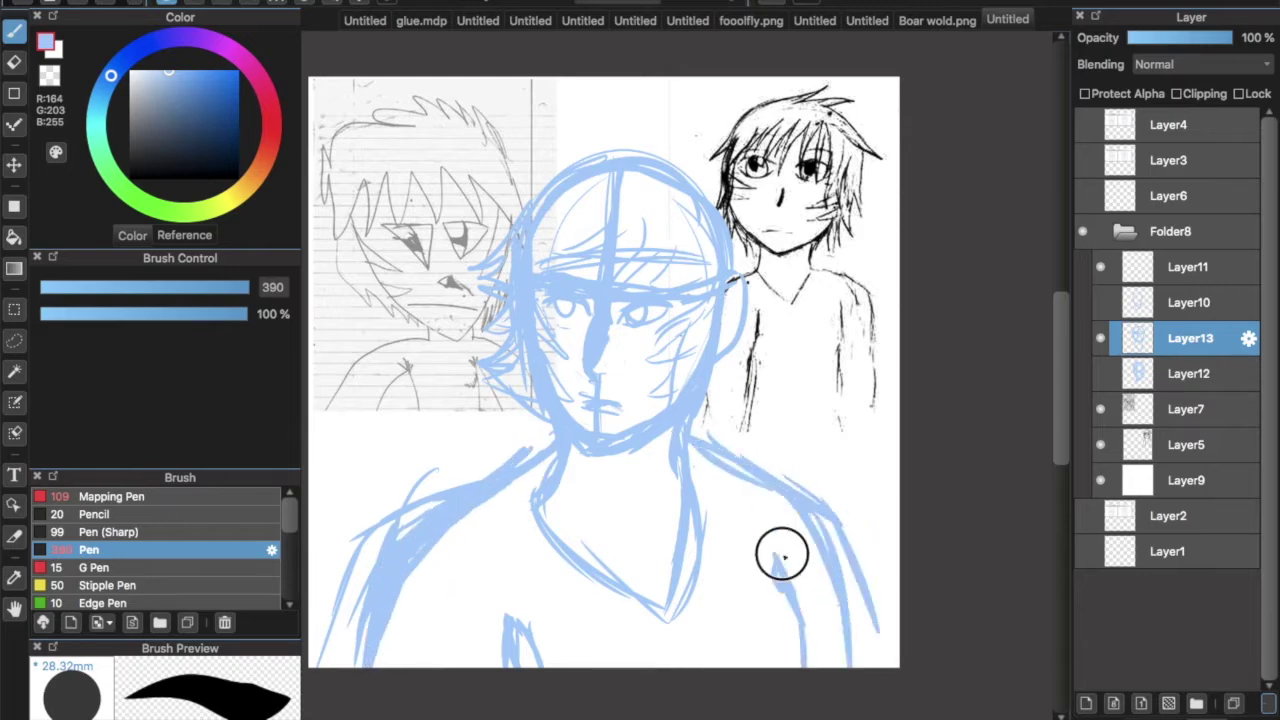
Sketch a line across the chest, rework the left arm line and erase the excess strokes around the left shoulder
key("e")
mouse_move(440, 500)
left_mouse_down()
mouse_move(403, 546)
mouse_move(360, 517)
mouse_move(540, 440)
mouse_move(588, 560)
mouse_move(668, 600)
left_mouse_up()
key("p")
left_click_drag(360, 622, 749, 560)
mouse_move(420, 585)
left_mouse_down()
mouse_move(565, 463)
mouse_move(450, 545)
mouse_move(374, 664)
left_mouse_up()
left_click(12, 60)
mouse_move(529, 486)
left_mouse_down()
mouse_move(508, 523)
mouse_move(314, 466)
left_mouse_up()
left_click_drag(405, 620, 450, 520)
key("b")
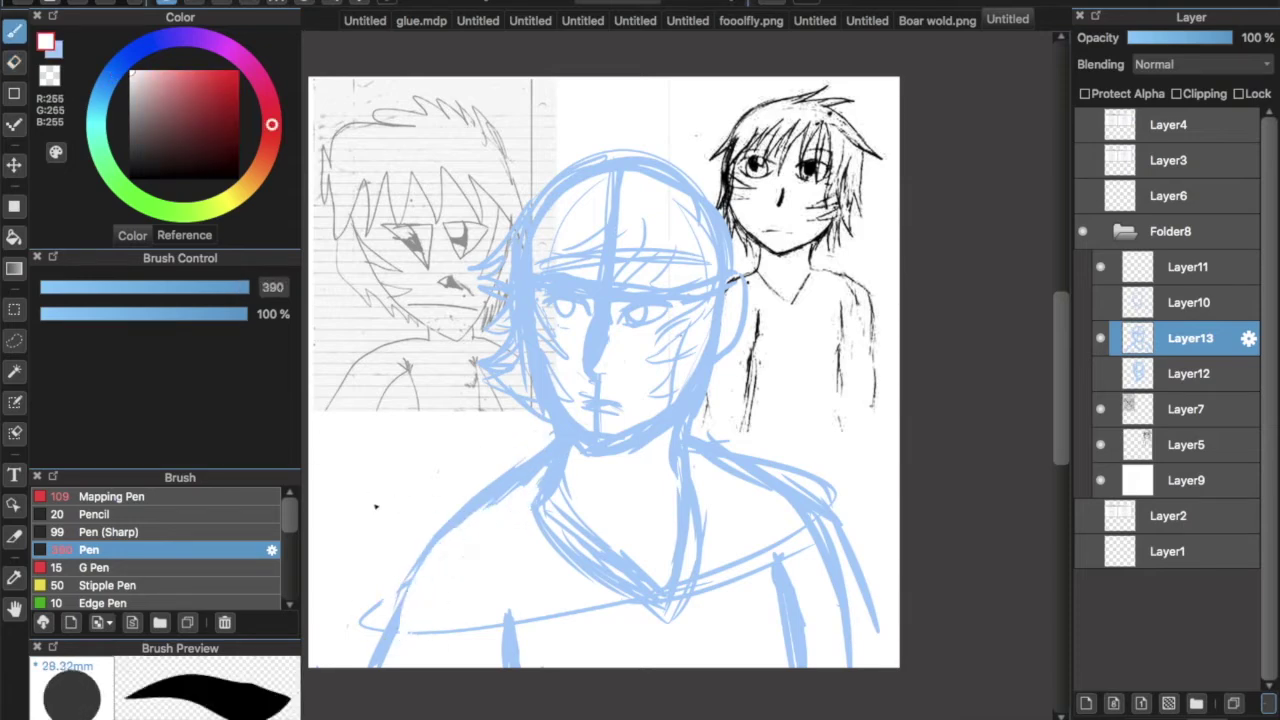
Erase the chest line's left end, draw a thick circle on the left shoulder and reinforce the neckline
key("e")
mouse_move(418, 640)
left_mouse_down()
mouse_move(420, 580)
mouse_move(455, 530)
mouse_move(402, 570)
mouse_move(477, 503)
mouse_move(517, 617)
mouse_move(529, 708)
left_mouse_up()
key("b")
mouse_move(558, 503)
left_mouse_down()
mouse_move(543, 466)
mouse_move(655, 525)
left_mouse_up()
Thicken the fringe and add spiky hair strands at the top and upper left of the head
left_click_drag(653, 280, 551, 286)
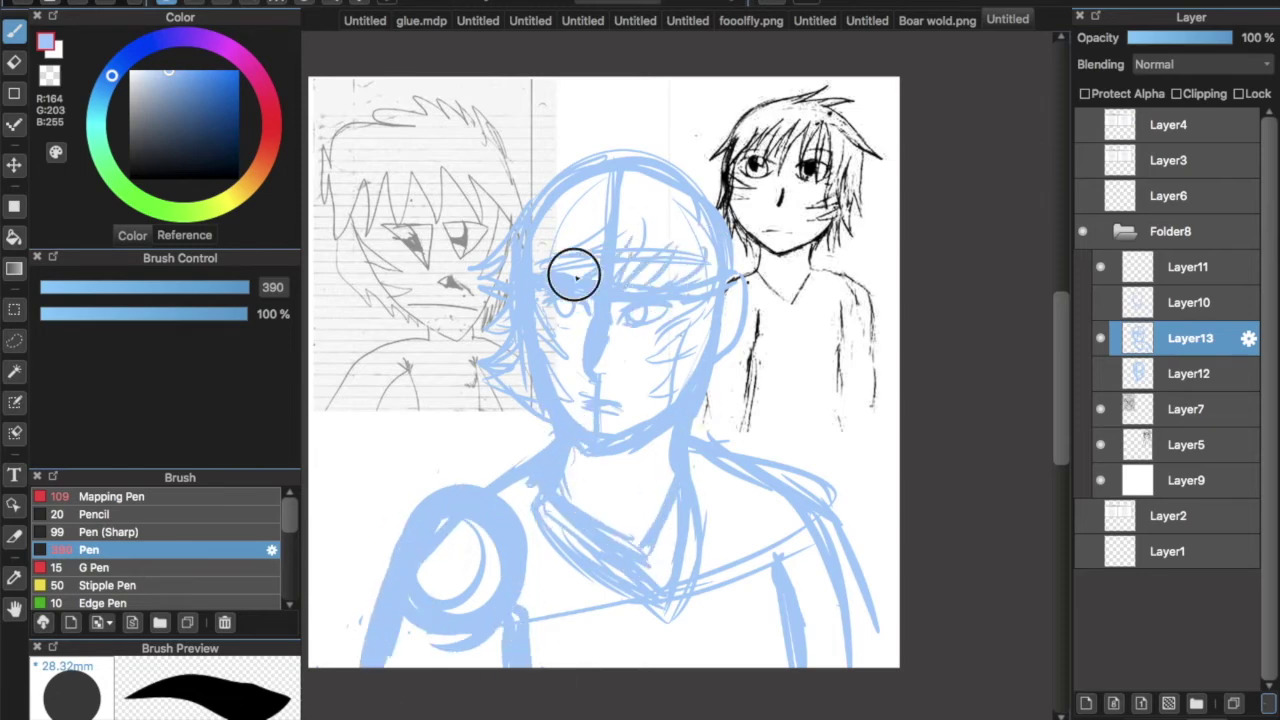
mouse_move(640, 128)
left_mouse_down()
mouse_move(641, 162)
mouse_move(520, 190)
left_mouse_up()
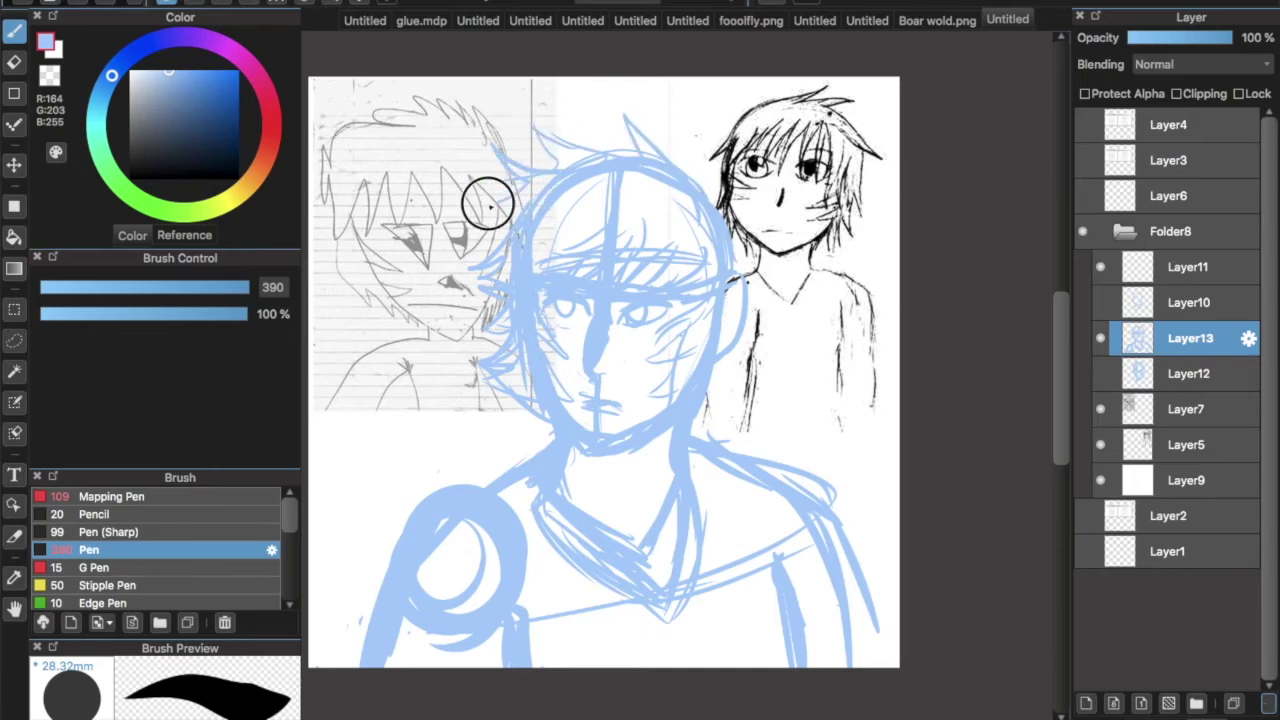
left_click_drag(538, 307, 563, 394)
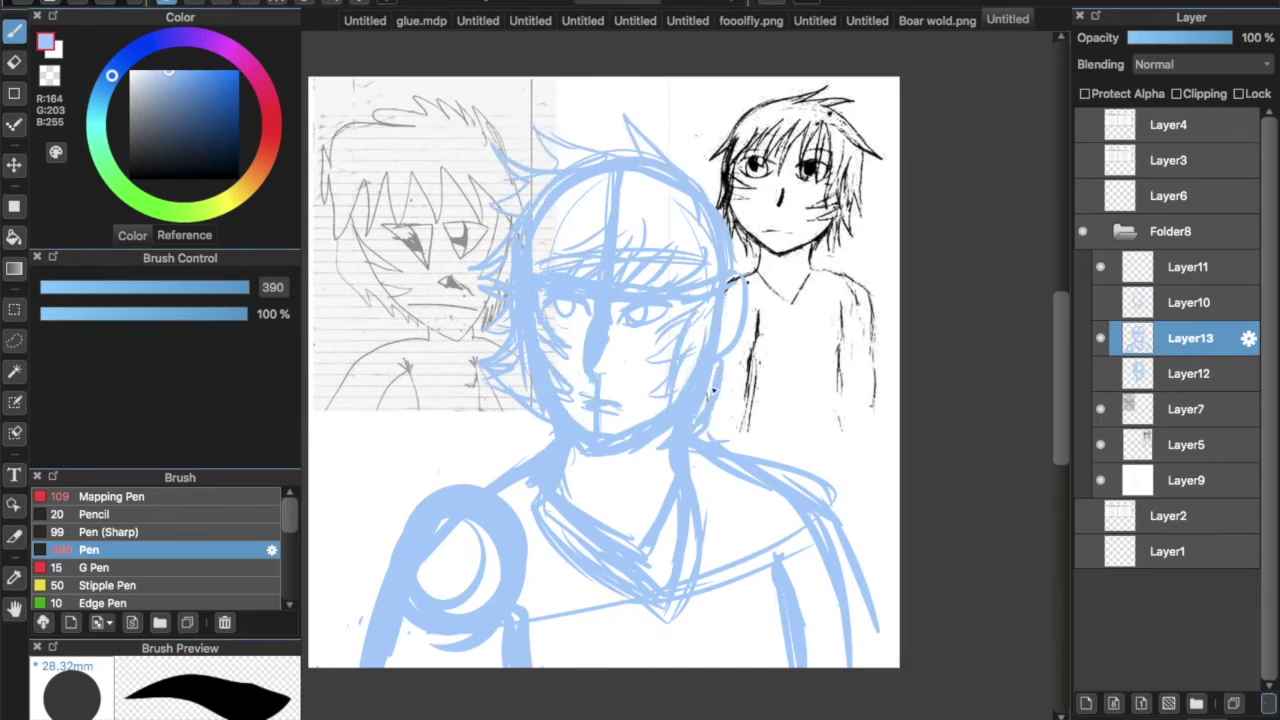
Add a new layer, lower Layer13's opacity to 74% and set the pen to red (255, 0, 60) at size 48
left_click(1088, 700)
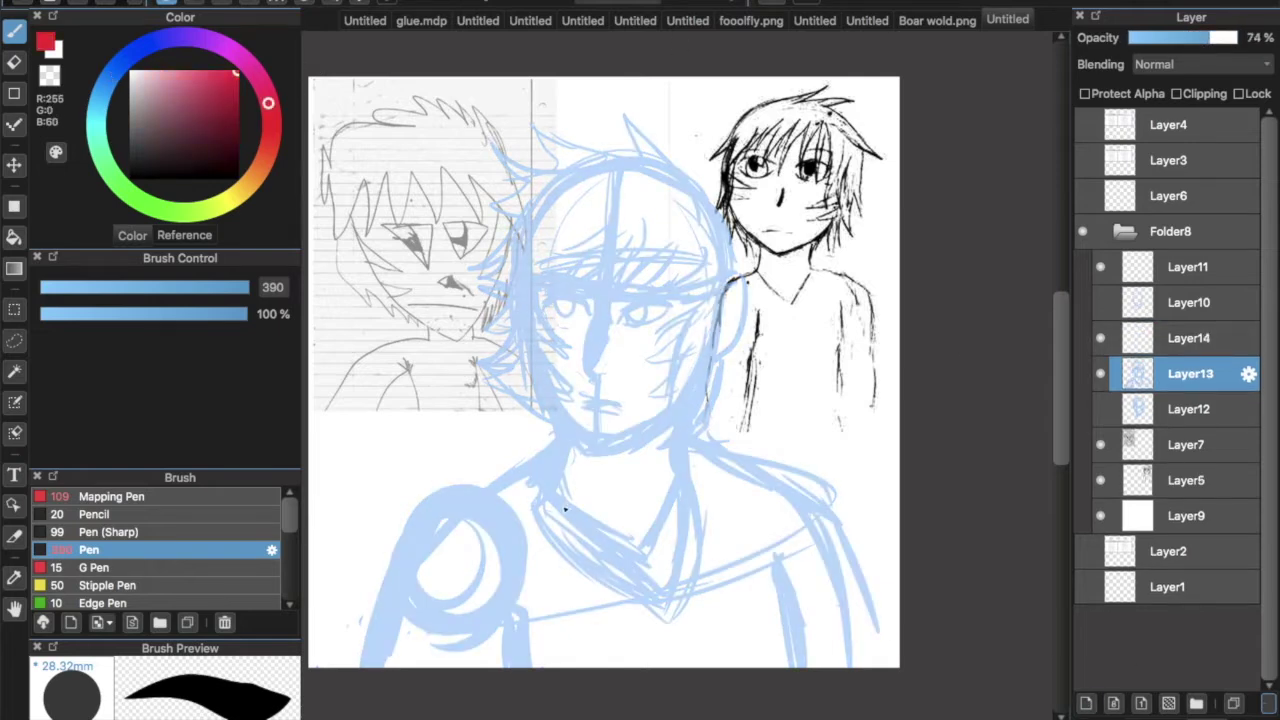
scroll(650, 349, "up", 5)
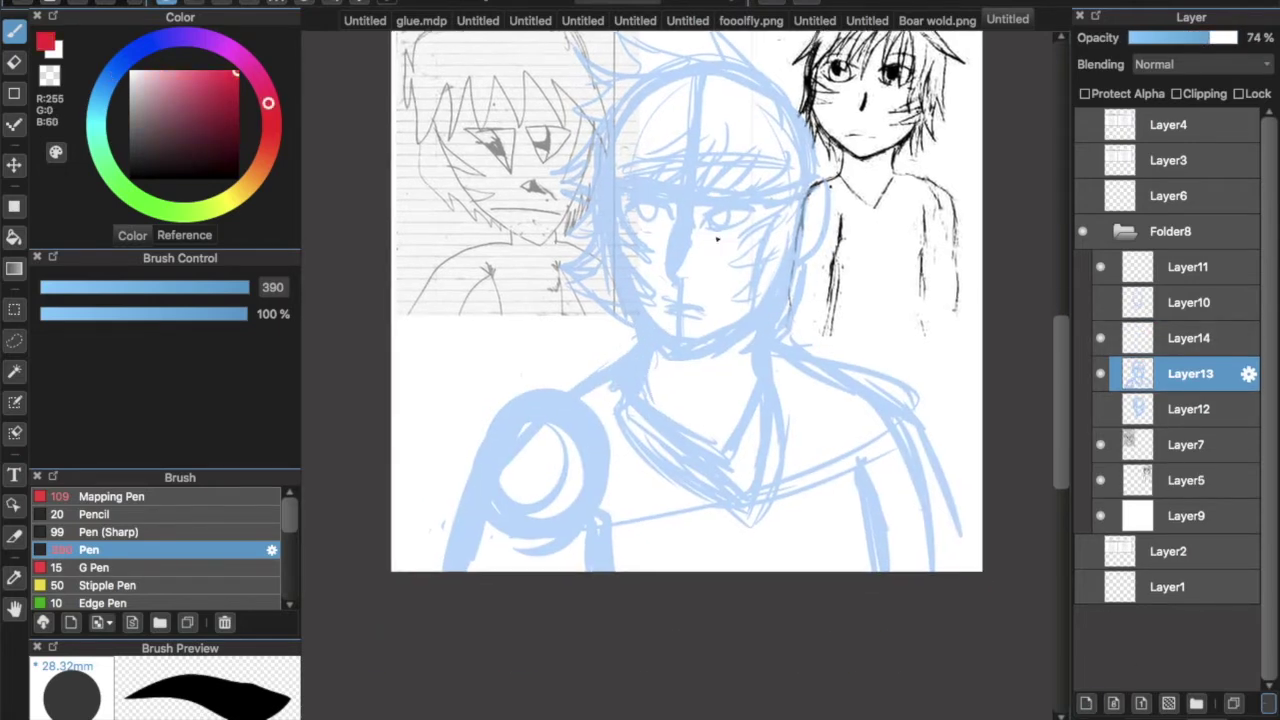
left_click_drag(240, 287, 195, 287)
Outline the nose bridge and nostrils in red over the blue sketch, undoing unsatisfactory strokes
left_click_drag(645, 190, 617, 377)
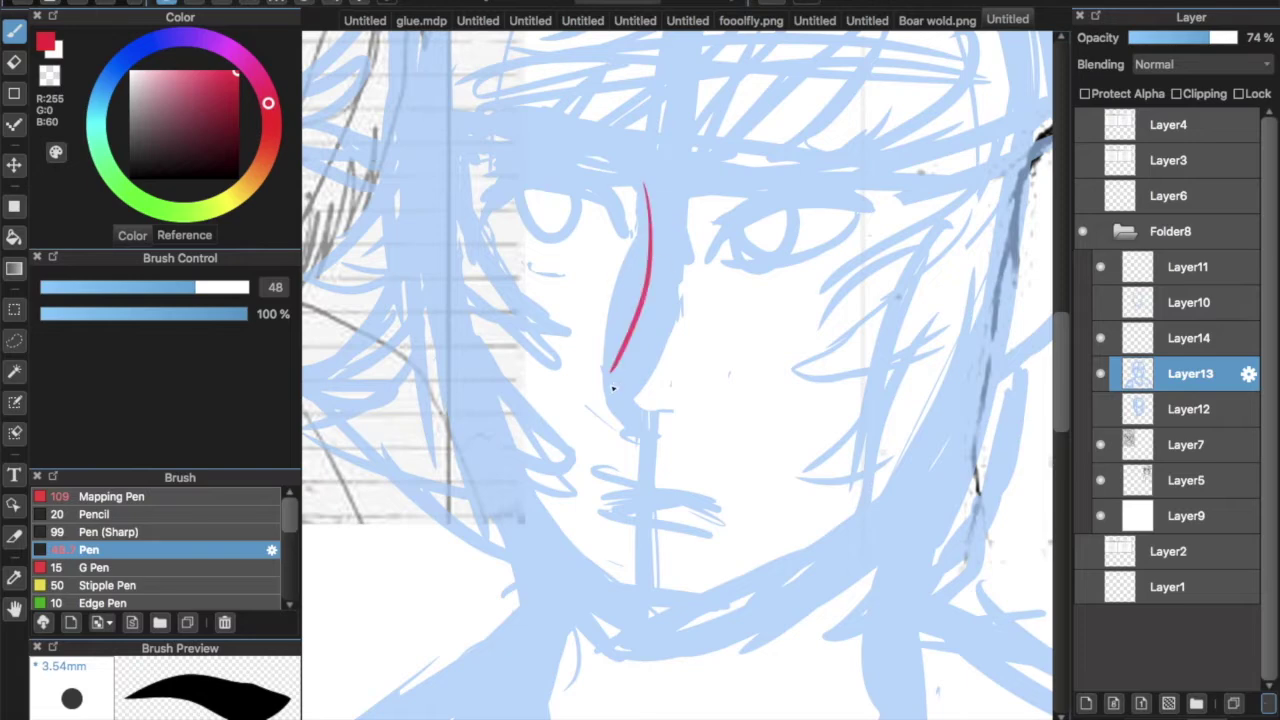
key("ctrl+z")
mouse_move(650, 196)
left_mouse_down()
mouse_move(625, 405)
mouse_move(608, 252)
left_mouse_up()
key("ctrl+z")
key("ctrl+z")
Outline both arched eyebrows in red above the eyes
scroll(508, 445, "up", 6)
left_click_drag(651, 464, 468, 430)
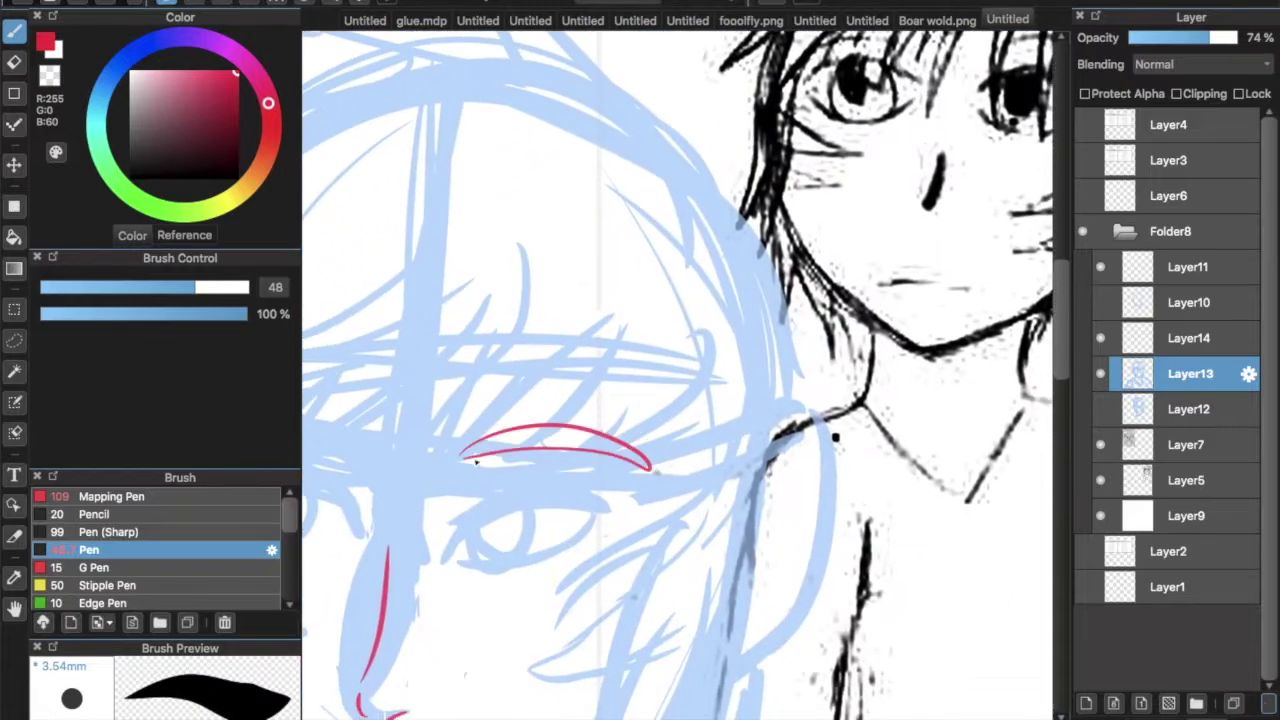
scroll(470, 455, "up", 3)
left_click_drag(580, 378, 401, 323)
key("ctrl+z")
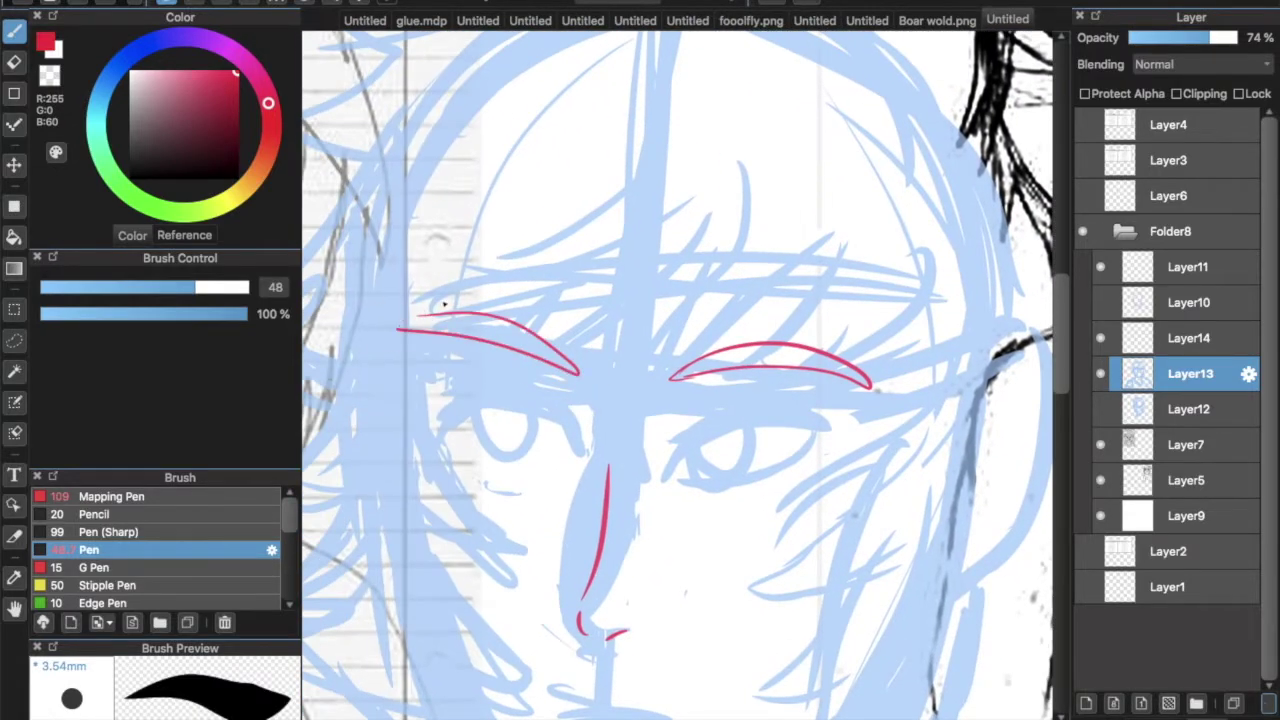
Draw the mouth line and outline the face from both temples down to the chin in red
scroll(444, 304, "down", 5)
left_click_drag(677, 518, 540, 514)
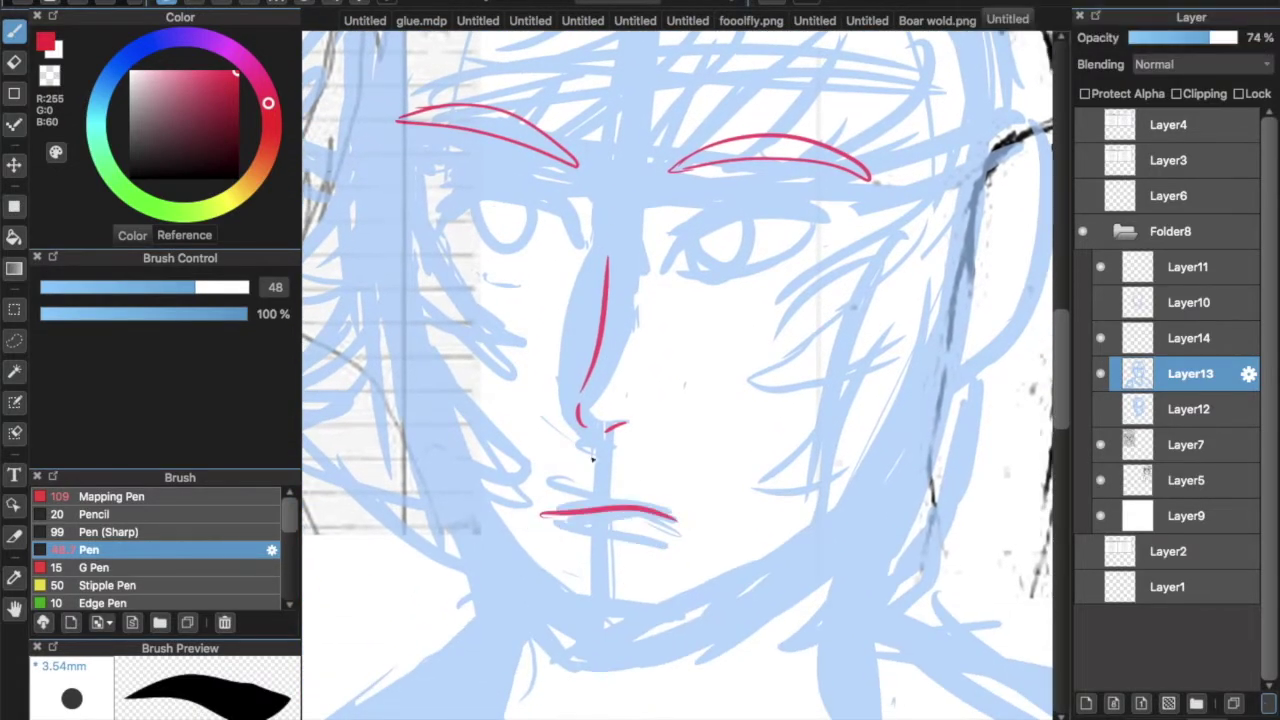
mouse_move(386, 112)
left_mouse_down()
mouse_move(429, 420)
mouse_move(591, 626)
mouse_move(728, 628)
left_mouse_up()
left_click_drag(975, 178, 924, 432)
mouse_move(610, 643)
left_mouse_down()
mouse_move(814, 537)
mouse_move(923, 406)
mouse_move(980, 150)
left_mouse_up()
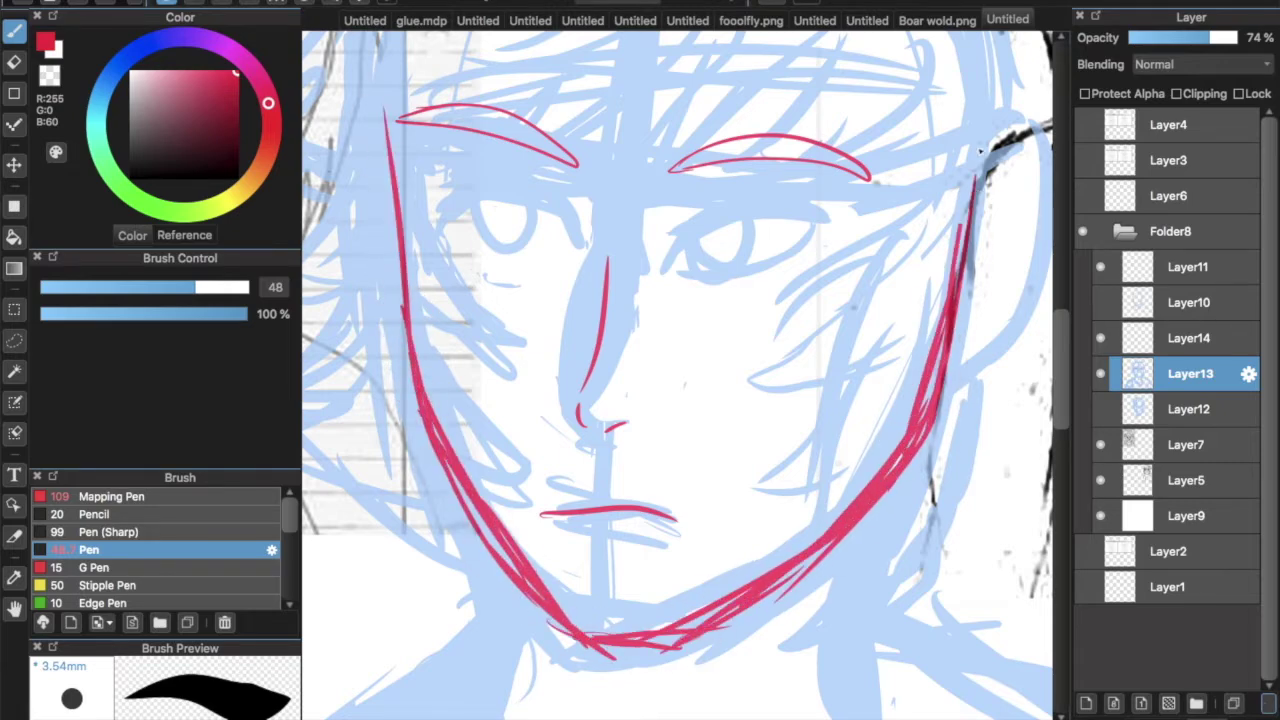
Outline both sides of the neck in red below the jaw
scroll(650, 400, "down", 5)
mouse_move(952, 258)
left_mouse_down()
mouse_move(914, 455)
mouse_move(935, 530)
left_mouse_up()
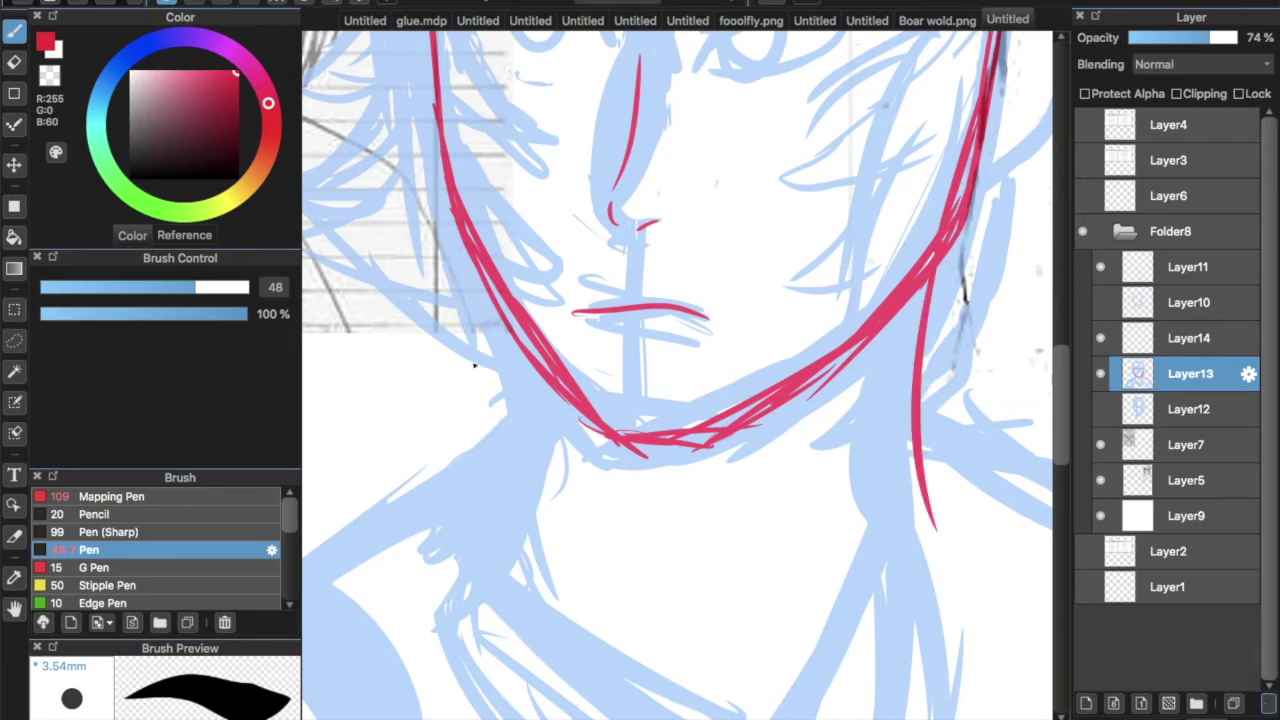
left_click_drag(515, 310, 475, 548)
scroll(499, 438, "down", 4)
left_click_drag(550, 285, 512, 432)
Outline the V-shaped neckline in red, joining it to both sides of the neck
left_click_drag(512, 438, 655, 500)
left_click_drag(774, 238, 743, 406)
mouse_move(736, 310)
left_mouse_down()
mouse_move(749, 406)
mouse_move(668, 512)
left_mouse_up()
key("ctrl+z")
mouse_move(510, 430)
left_mouse_down()
mouse_move(666, 517)
mouse_move(750, 395)
left_mouse_up()
Draw the first left shoulder line, strengthen the left side of the neck and outline the right ear in red
left_click_drag(536, 362, 306, 517)
left_click_drag(740, 360, 943, 428)
key("ctrl+z")
key("ctrl+z")
mouse_move(527, 383)
left_mouse_down()
mouse_move(737, 333)
mouse_move(508, 522)
left_mouse_up()
scroll(720, 191, "up", 5)
scroll(652, 131, "right", 3)
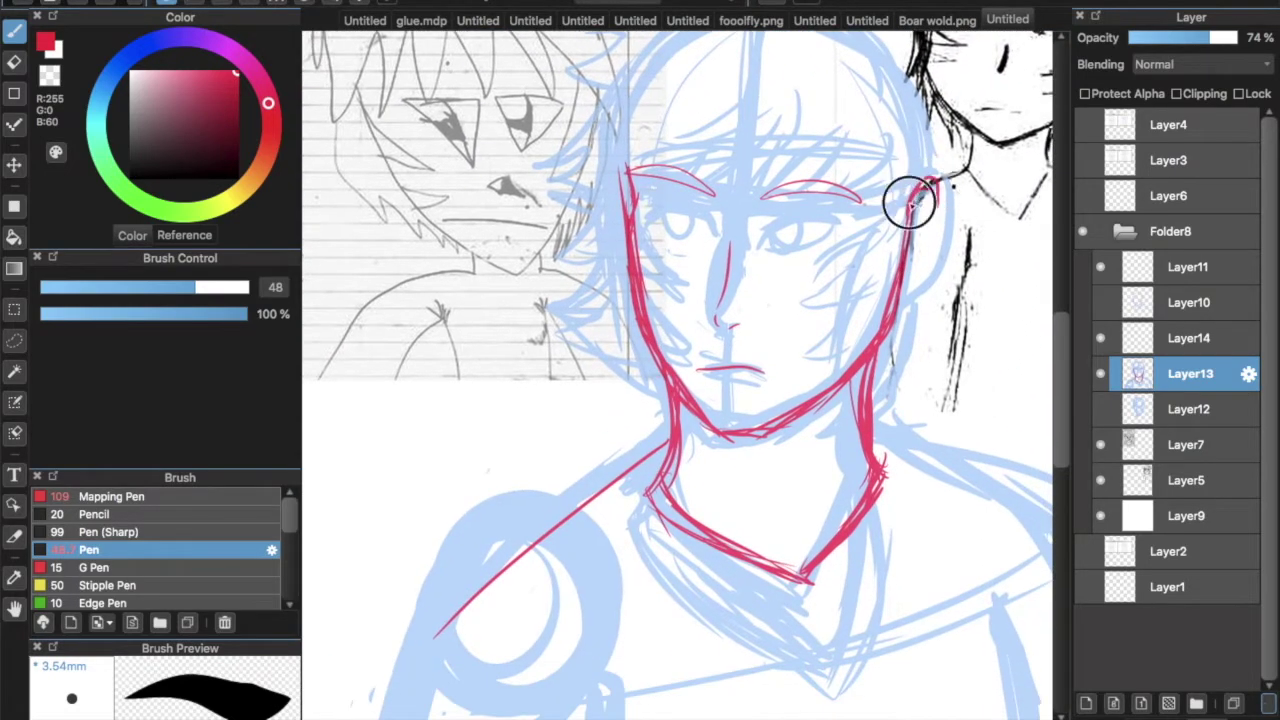
Outline the left shoulder and arm and both inner arm lines in red
scroll(771, 366, "down", 3)
mouse_move(680, 310)
left_mouse_down()
mouse_move(512, 424)
mouse_move(372, 665)
mouse_move(517, 414)
left_mouse_up()
left_click_drag(606, 662, 609, 566)
scroll(899, 511, "down", 1)
scroll(899, 511, "right", 3)
left_click_drag(909, 640, 899, 511)
left_click_drag(493, 566, 506, 569)
Outline the right shoulder and outer arm in red down to the canvas edge
left_click_drag(775, 305, 975, 360)
mouse_move(1005, 495)
left_mouse_down()
mouse_move(975, 395)
mouse_move(1015, 630)
left_mouse_up()
scroll(1015, 630, "down", 1)
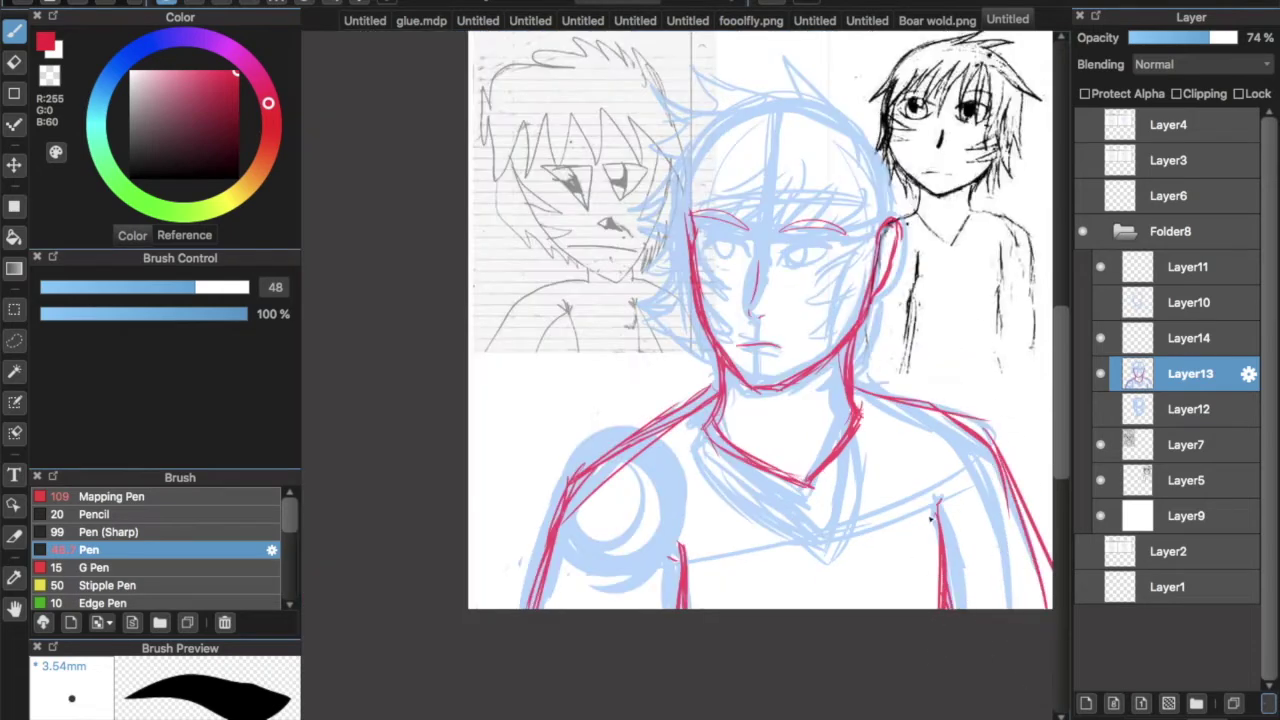
Draw curved red fringe strands over the right eyebrow, undoing the strokes that do not fit
scroll(1034, 523, "right", 2)
scroll(800, 470, "up", 2)
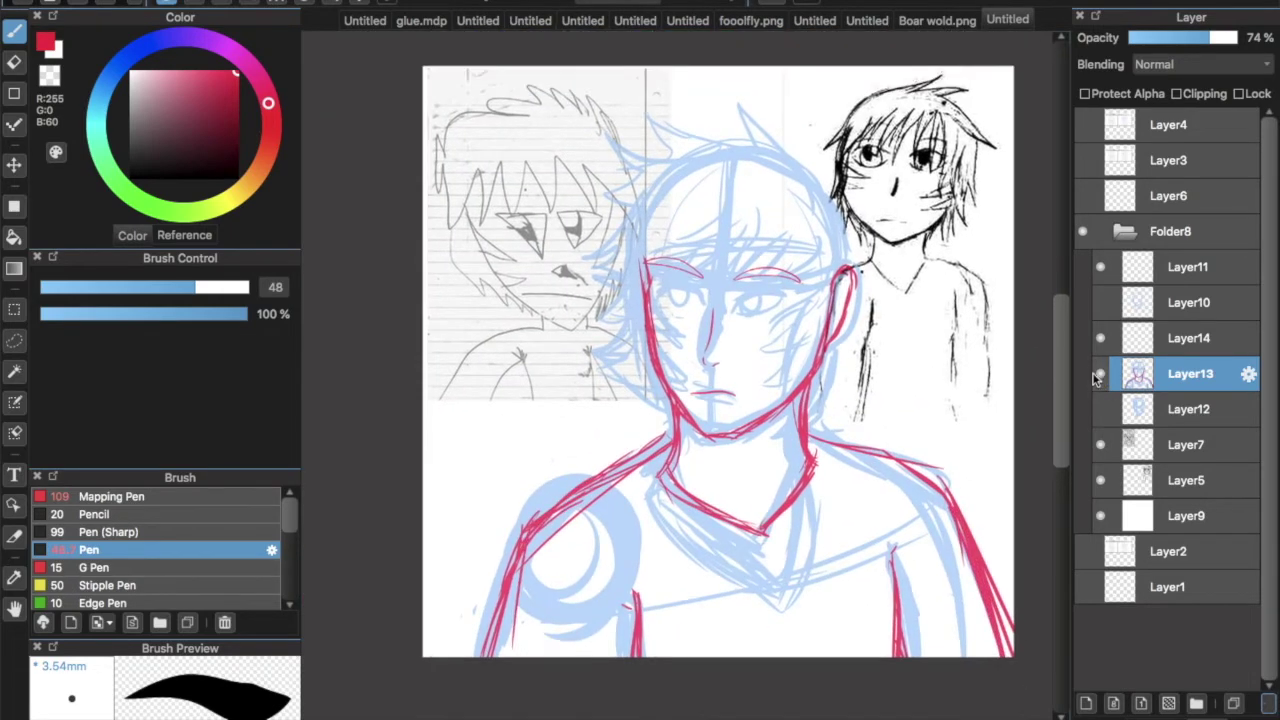
scroll(760, 300, "up", 3)
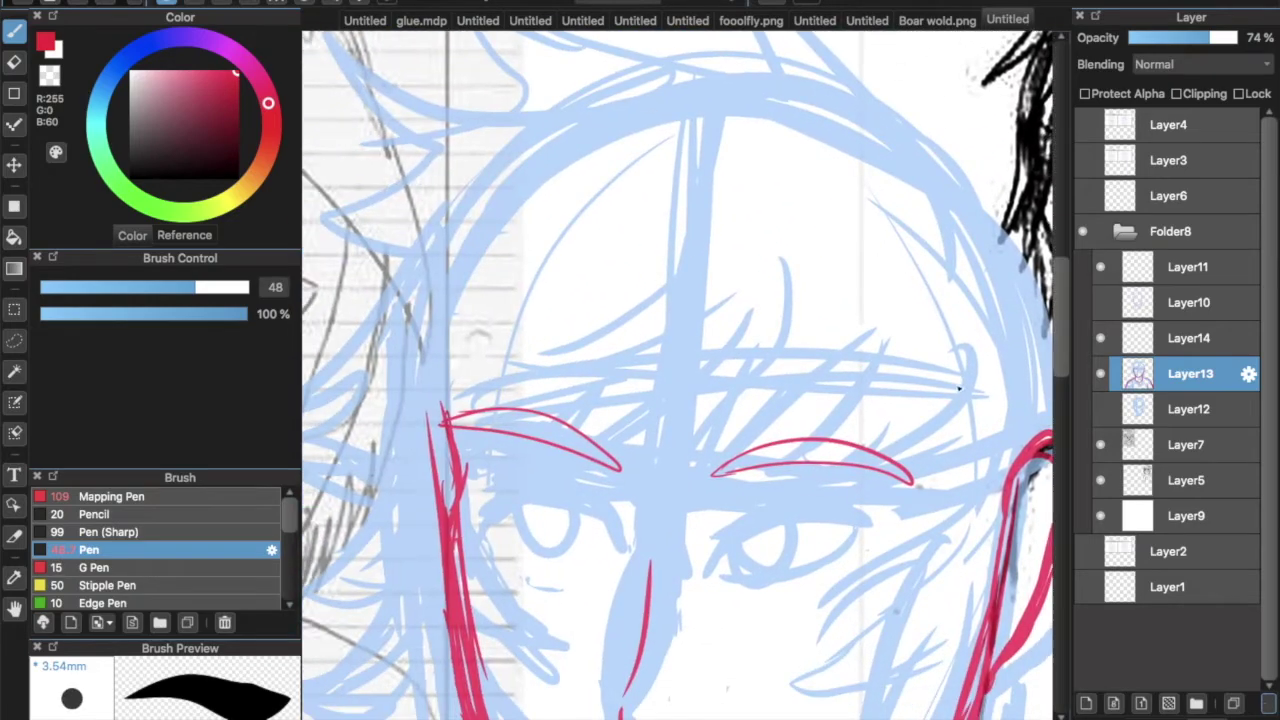
left_click_drag(980, 350, 745, 515)
left_click_drag(876, 350, 775, 500)
left_click_drag(802, 356, 705, 510)
left_click_drag(783, 272, 651, 443)
key("ctrl+z")
mouse_move(828, 335)
left_mouse_down()
mouse_move(772, 392)
mouse_move(608, 480)
left_mouse_up()
key("ctrl+z")
Continue the red fringe strands over the left eyebrow and out to the left temple
left_click_drag(615, 383, 385, 462)
left_click_drag(404, 430, 620, 468)
key("ctrl+z")
left_click_drag(684, 378, 482, 488)
left_click_drag(594, 366, 442, 418)
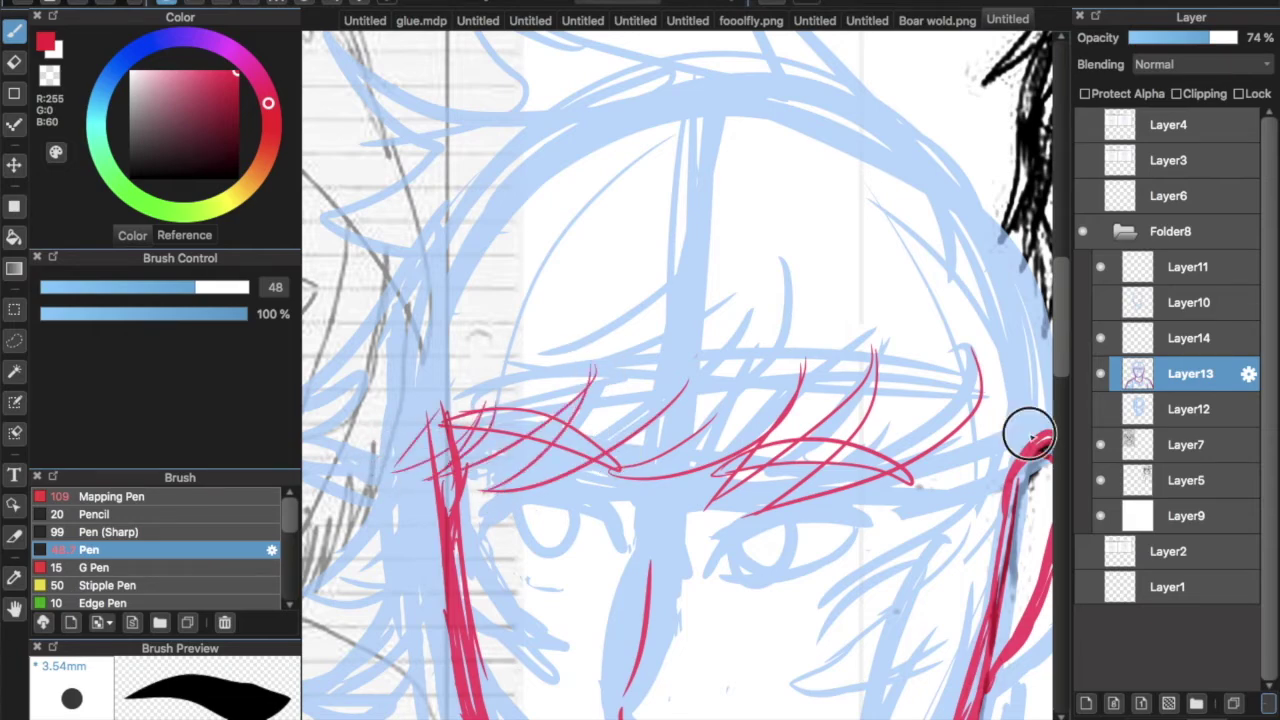
Try drawing red hair strands over the right cheek in front of the ear, undoing misplaced strokes
scroll(1000, 430, "down", 5)
left_click_drag(905, 130, 725, 342)
left_click_drag(855, 255, 706, 395)
left_click_drag(855, 338, 735, 470)
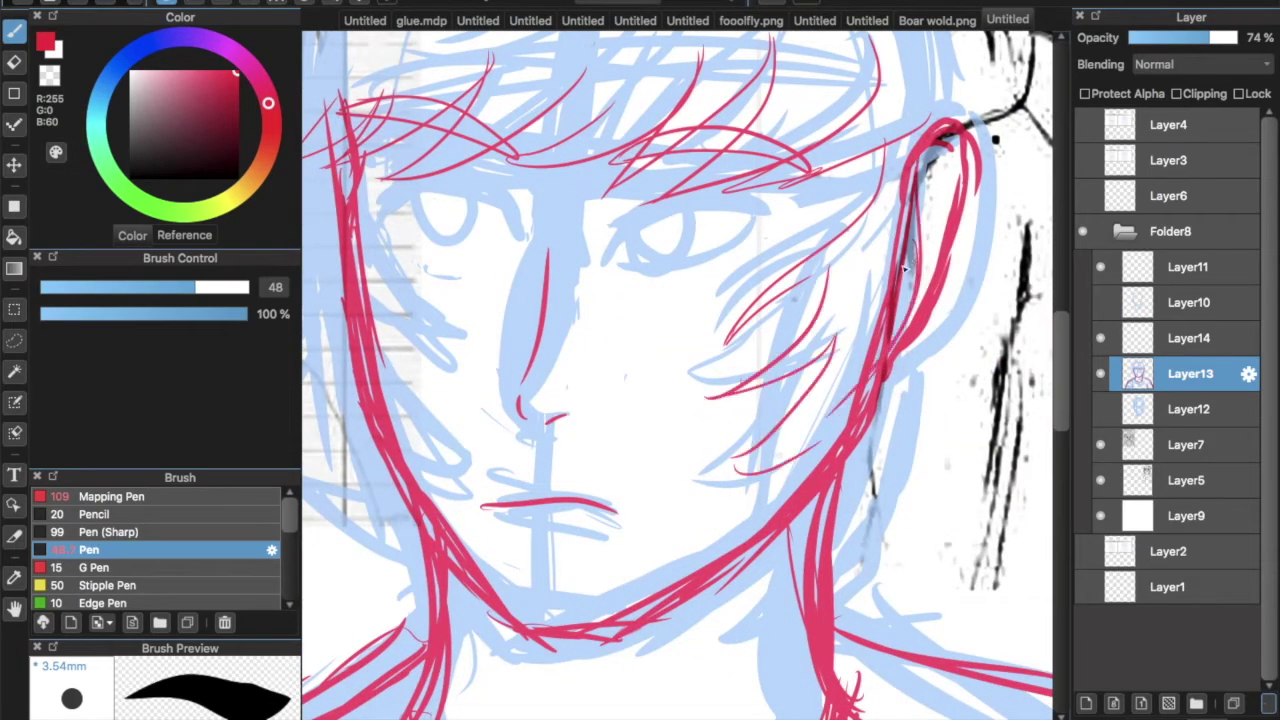
key("ctrl+z")
key("ctrl+z")
key("ctrl+z")
left_click_drag(896, 230, 784, 310)
key("ctrl+z")
left_click_drag(888, 288, 770, 398)
key("ctrl+z")
Try sweeping pointed strands from the ear across the right cheek and a lock behind the jaw
mouse_move(948, 164)
left_mouse_down()
mouse_move(920, 251)
mouse_move(760, 386)
left_mouse_up()
left_click_drag(826, 256, 722, 420)
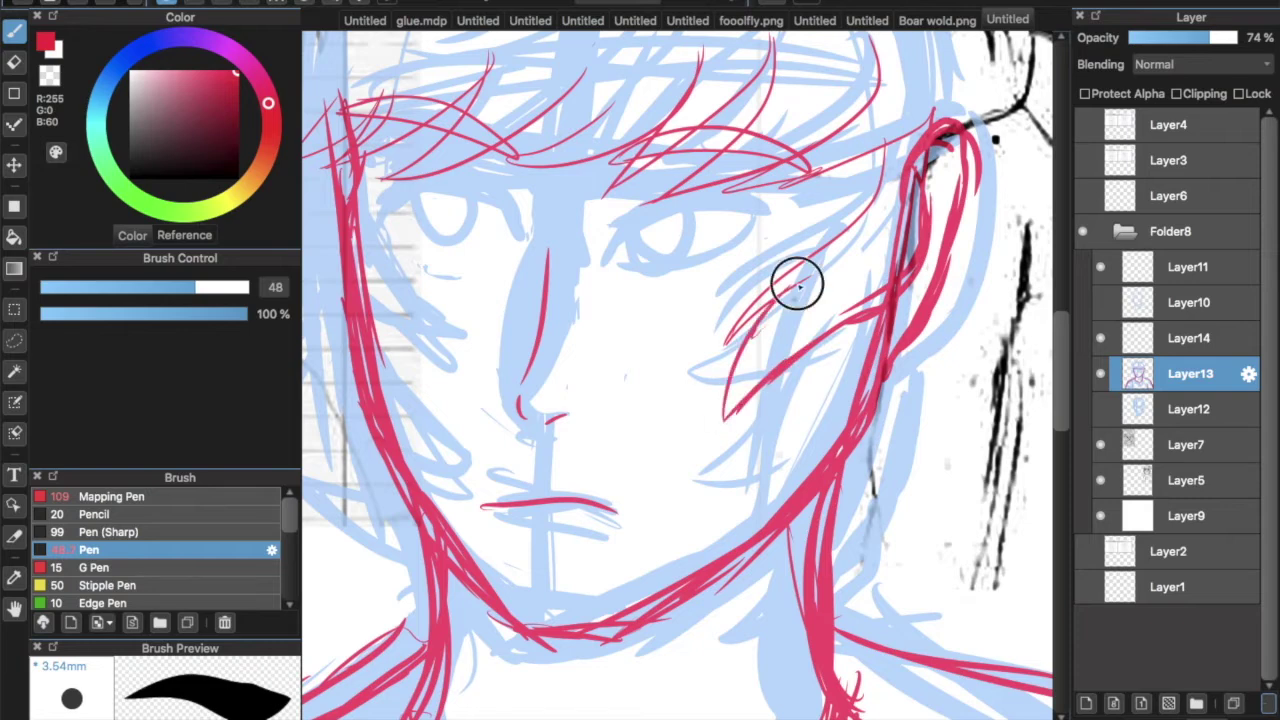
left_click_drag(858, 228, 722, 344)
left_click_drag(854, 398, 743, 471)
left_click_drag(930, 344, 856, 576)
left_click_drag(912, 416, 832, 584)
key("ctrl+z")
key("ctrl+z")
key("ctrl+z")
Add a pointed lower lock and reinforce the upper strands on the right cheek
left_click_drag(859, 383, 794, 460)
left_click_drag(850, 405, 752, 500)
left_click_drag(858, 240, 763, 371)
left_click_drag(866, 145, 756, 290)
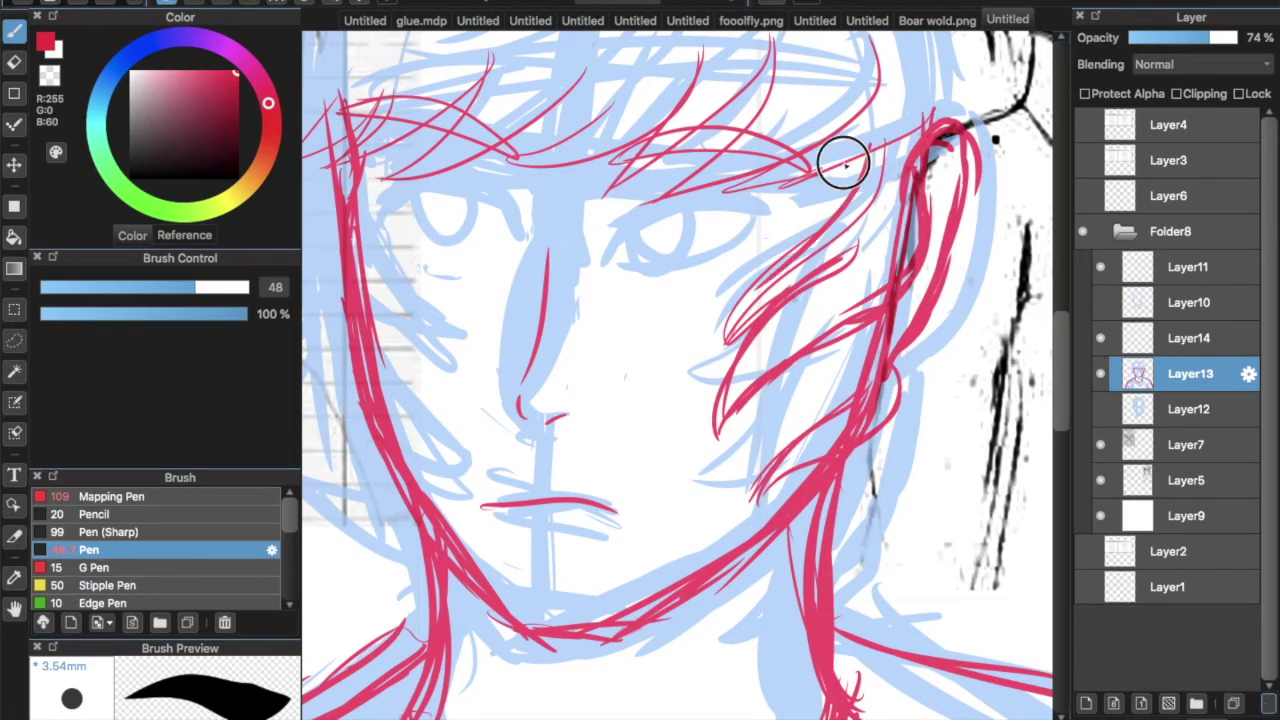
Undo the red hair strands over the right cheek
mouse_move(843, 165)
left_mouse_down()
mouse_move(716, 372)
mouse_move(817, 331)
left_mouse_up()
key("ctrl+z")
key("ctrl+z")
key("ctrl+z")
key("ctrl+z")
key("ctrl+z")
key("ctrl+z")
key("ctrl+z")
key("ctrl+z")
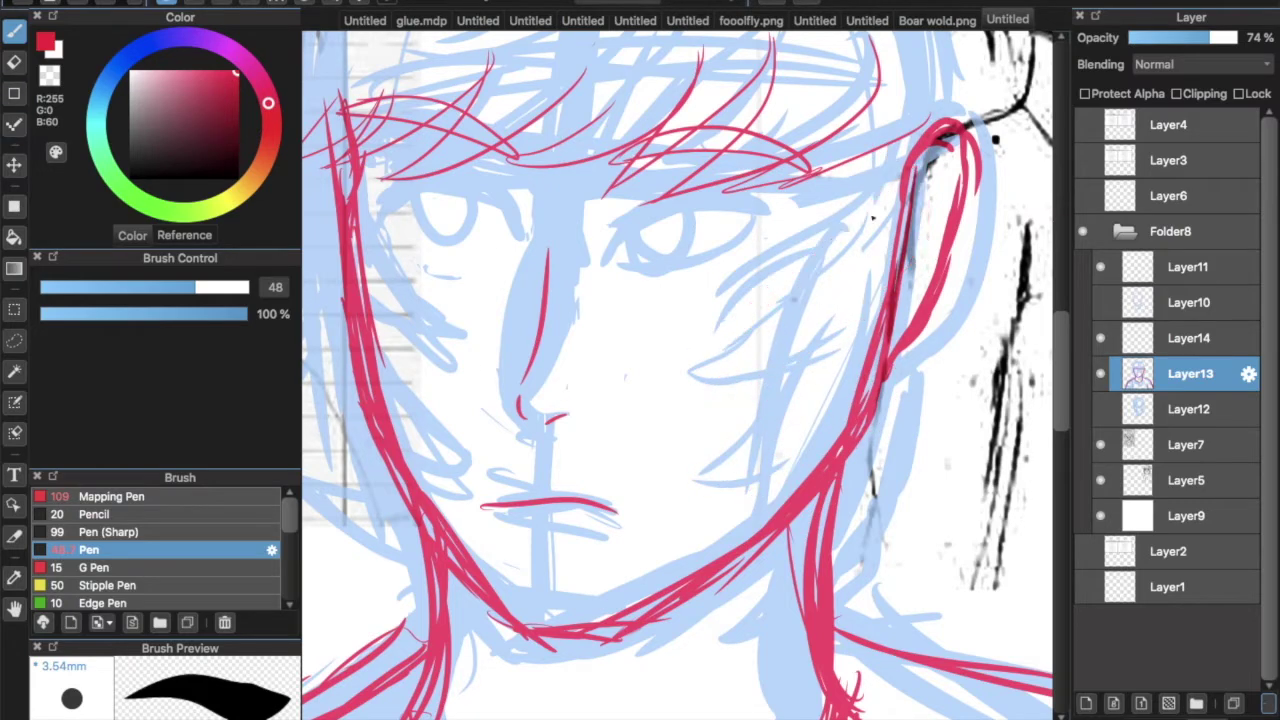
Draw pointed red hair strands over the right cheek from the ear down to the jaw, replacing misplaced strokes
left_click_drag(900, 145, 795, 275)
left_click_drag(857, 380, 691, 477)
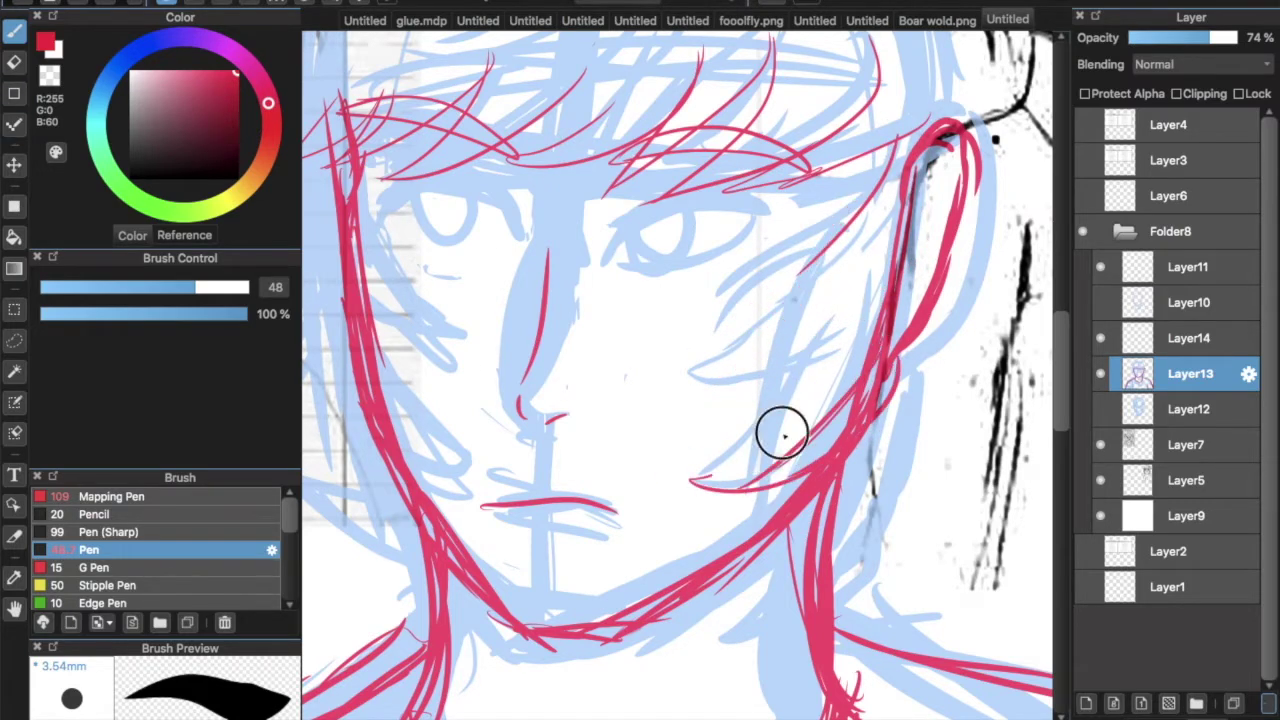
left_click_drag(905, 135, 728, 272)
key("ctrl+z")
key("ctrl+z")
mouse_move(900, 160)
left_mouse_down()
mouse_move(695, 405)
mouse_move(720, 285)
left_mouse_up()
left_click_drag(895, 200, 755, 360)
scroll(817, 310, "down", 3)
scroll(817, 310, "up", 3)
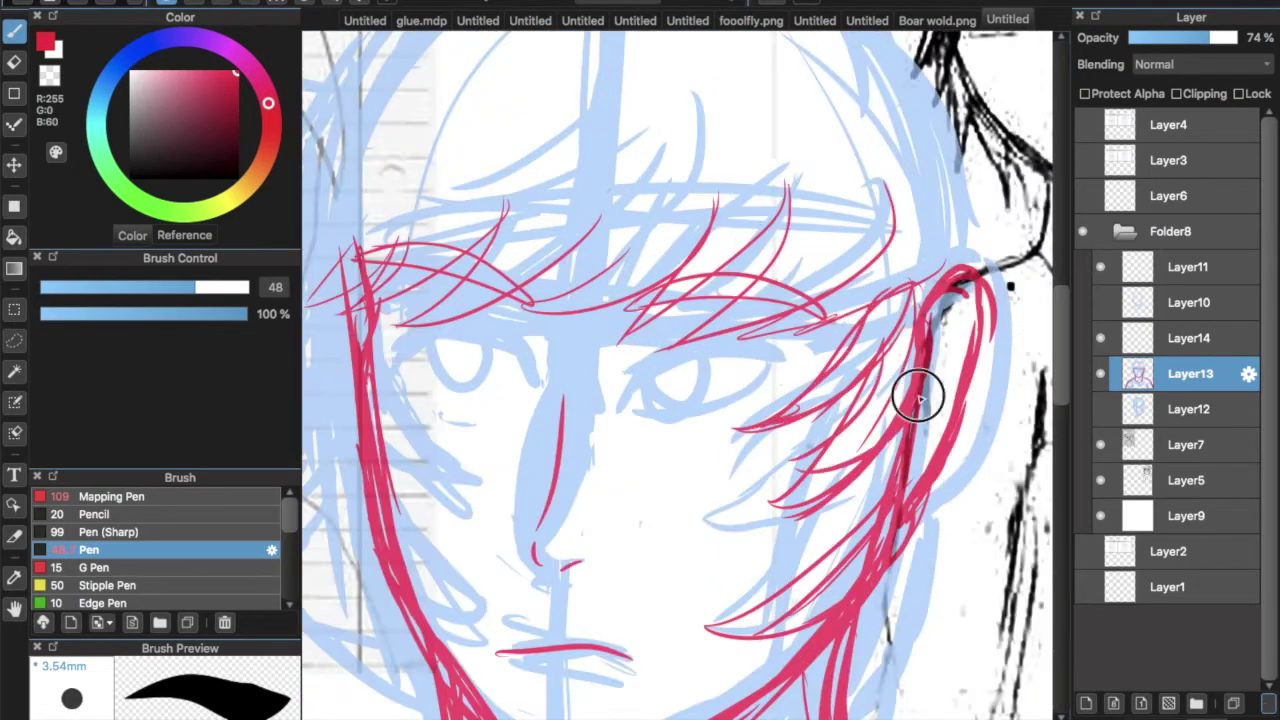
Outline the right eye in red with its lids and round iris, undoing strokes that miss the blue sketch
scroll(886, 429, "down", 1)
scroll(580, 305, "up", 4)
left_click_drag(425, 325, 865, 135)
key("ctrl+z")
key("ctrl+z")
mouse_move(378, 330)
left_mouse_down()
mouse_move(816, 88)
mouse_move(852, 183)
mouse_move(808, 205)
left_mouse_up()
key("ctrl+z")
mouse_move(600, 148)
left_mouse_down()
mouse_move(471, 206)
mouse_move(630, 290)
left_mouse_up()
mouse_move(605, 140)
left_mouse_down()
mouse_move(597, 280)
mouse_move(505, 330)
left_mouse_up()
key("ctrl+z")
left_click_drag(635, 240, 530, 320)
left_click_drag(500, 187, 524, 192)
Outline the left eye in red over the blue sketch, from the upper lid to the lower lid
scroll(514, 214, "up", 3)
scroll(514, 214, "left", 10)
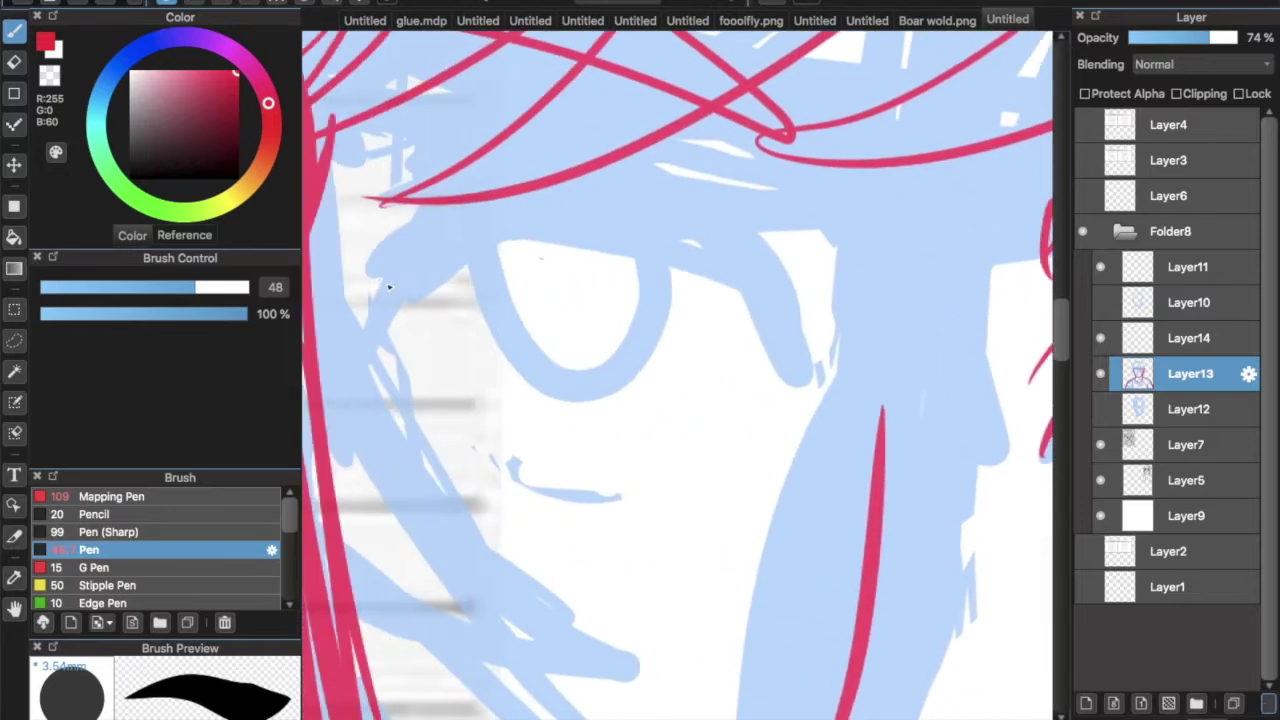
mouse_move(373, 288)
left_mouse_down()
mouse_move(800, 415)
mouse_move(742, 455)
mouse_move(810, 415)
left_mouse_up()
mouse_move(490, 225)
left_mouse_down()
mouse_move(657, 306)
mouse_move(655, 250)
left_mouse_up()
key("ctrl+z")
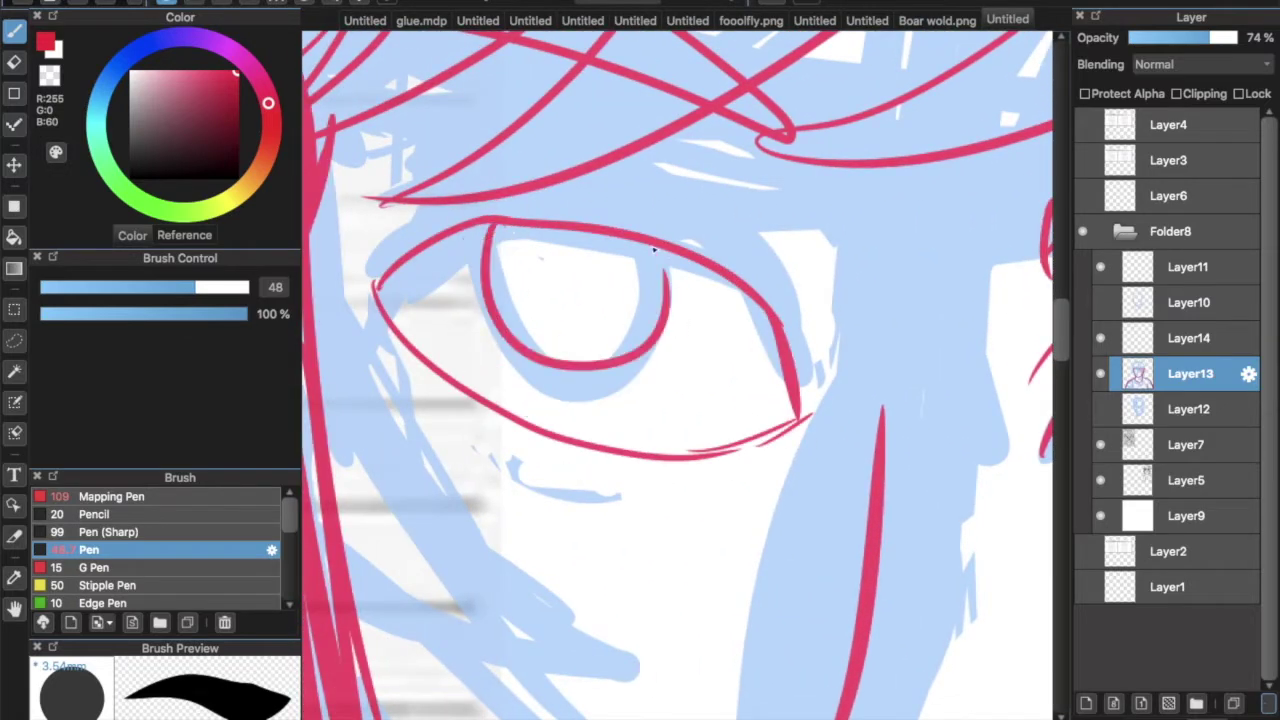
key("ctrl+z")
scroll(737, 294, "down", 3)
scroll(385, 192, "up", 3)
mouse_move(398, 178)
left_mouse_down()
mouse_move(372, 300)
mouse_move(520, 350)
mouse_move(597, 262)
mouse_move(585, 220)
left_mouse_up()
left_click_drag(420, 215, 500, 300)
left_click_drag(509, 197, 457, 296)
Draw the left iris, fill the pupils of both eyes, and strengthen the red nose outline
scroll(588, 205, "down", 3)
left_click_drag(799, 295, 808, 292)
left_click_drag(632, 273, 695, 283)
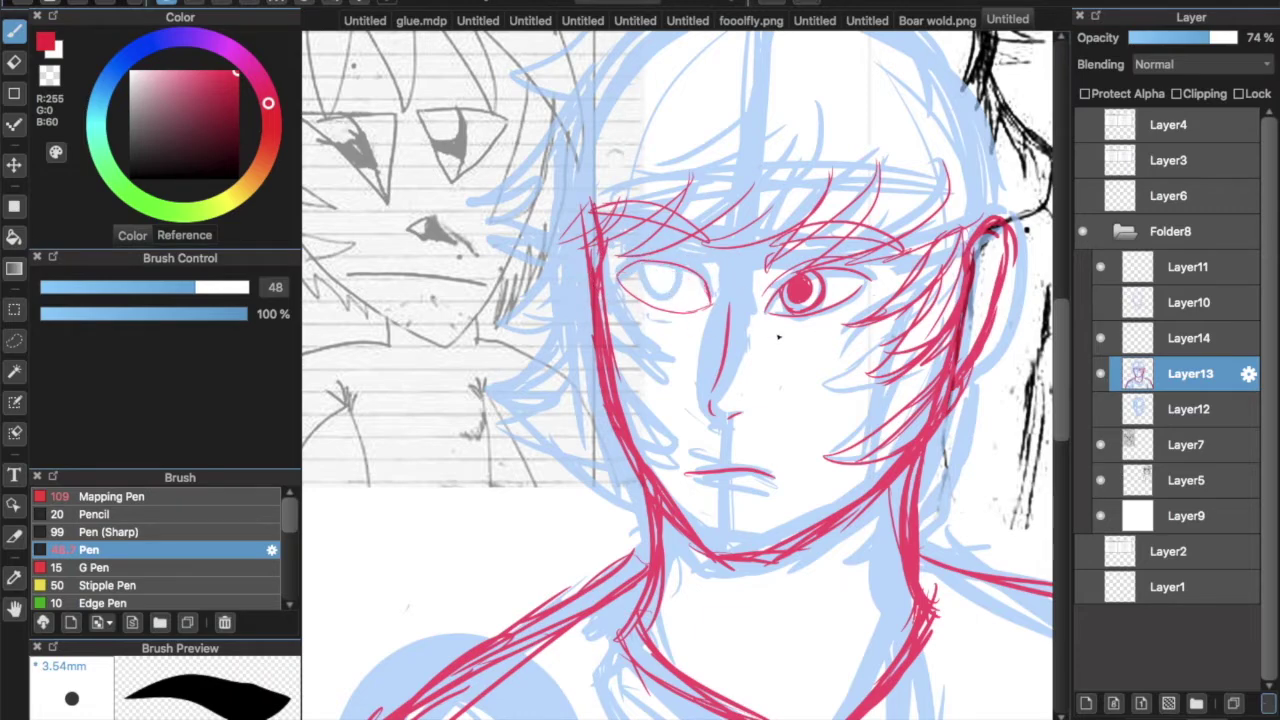
scroll(876, 288, "right", 5)
scroll(876, 288, "up", 4)
left_click_drag(537, 436, 502, 454)
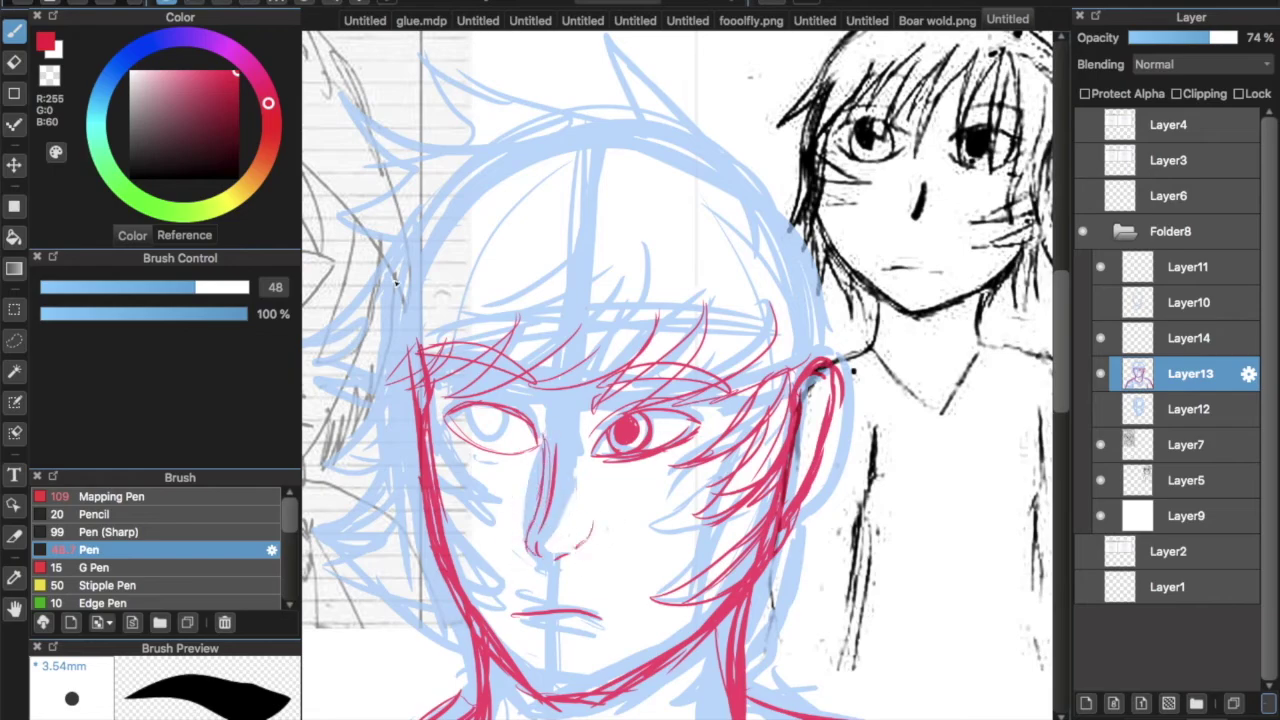
left_click_drag(480, 409, 484, 421)
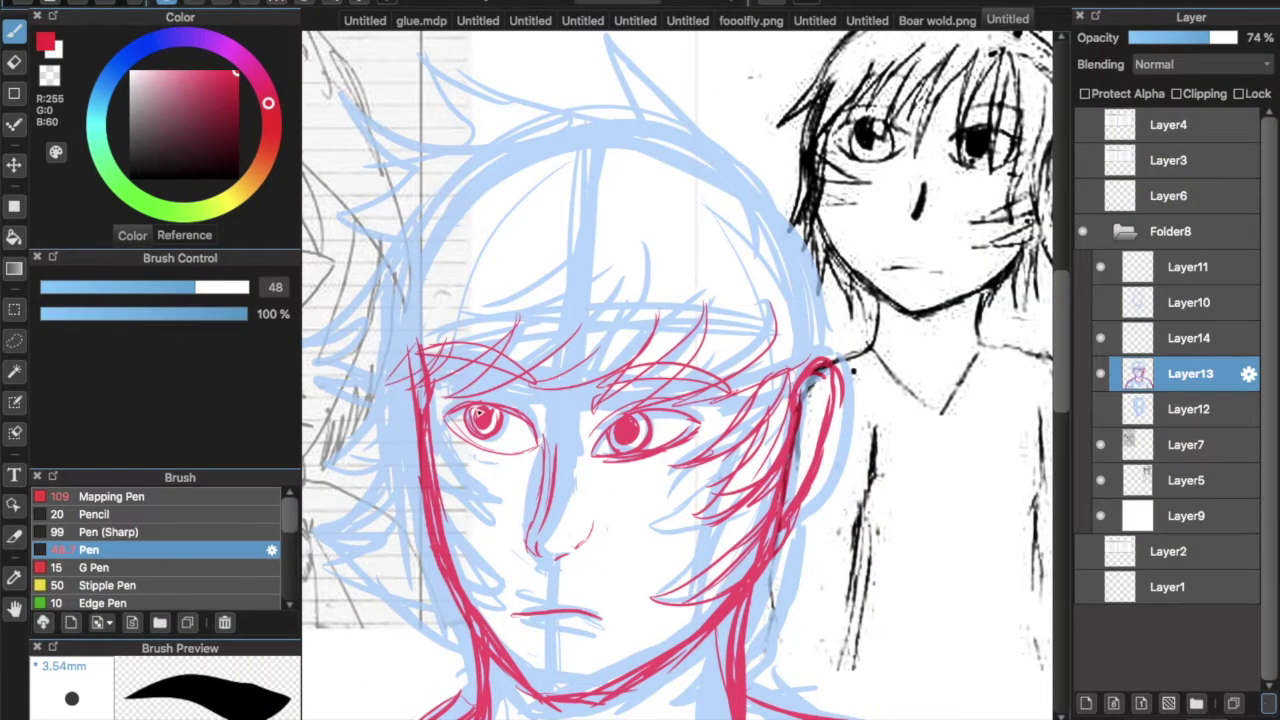
Add pointed red strands over the left cheek and thicken the strands on the right cheek
mouse_move(480, 412)
left_mouse_down()
mouse_move(429, 477)
mouse_move(476, 502)
left_mouse_up()
mouse_move(744, 520)
left_mouse_down()
mouse_move(714, 471)
mouse_move(713, 578)
left_mouse_up()
mouse_move(760, 485)
left_mouse_down()
mouse_move(720, 530)
mouse_move(760, 509)
mouse_move(666, 571)
mouse_move(688, 565)
left_mouse_up()
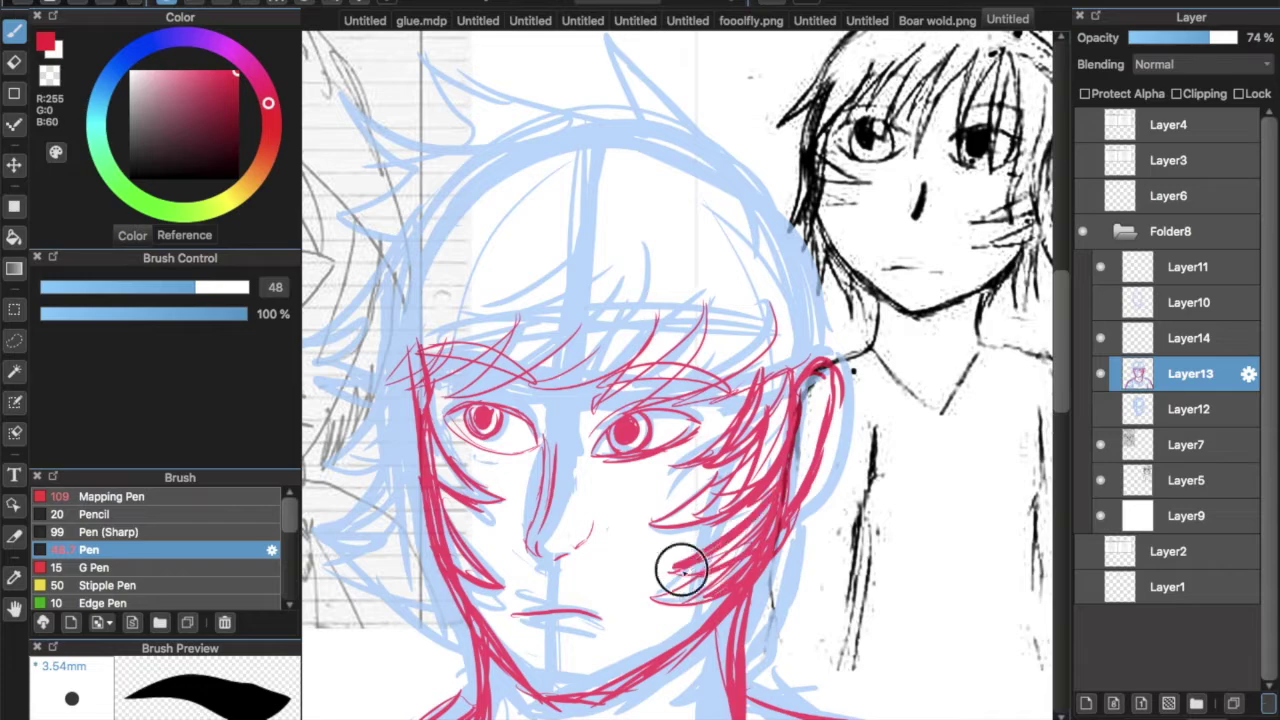
Outline the outer hair in red from the right ear over the crown to the pointed spikes on the left side
left_click_drag(795, 372, 860, 422)
mouse_move(875, 295)
left_mouse_down()
mouse_move(766, 197)
mouse_move(509, 223)
mouse_move(420, 440)
mouse_move(440, 505)
left_mouse_up()
left_click_drag(440, 505, 528, 465)
scroll(494, 500, "up", 3)
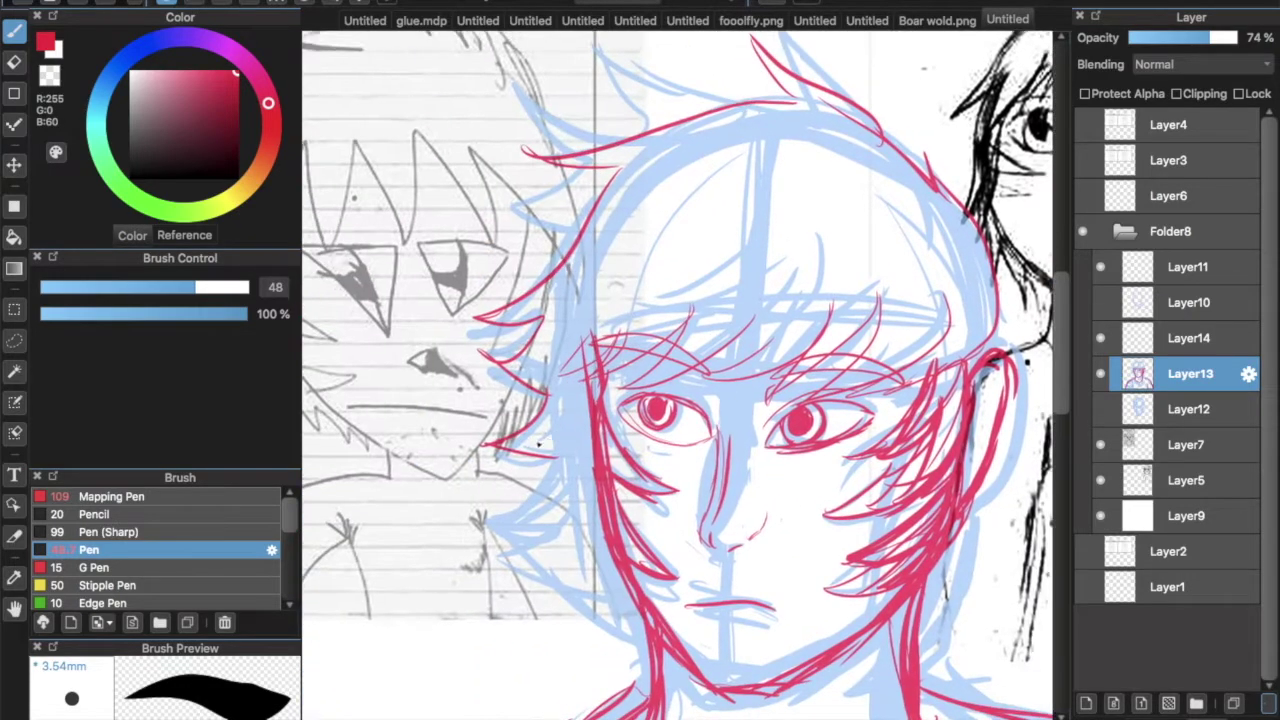
scroll(738, 458, "down", 2)
scroll(677, 375, "down", 2)
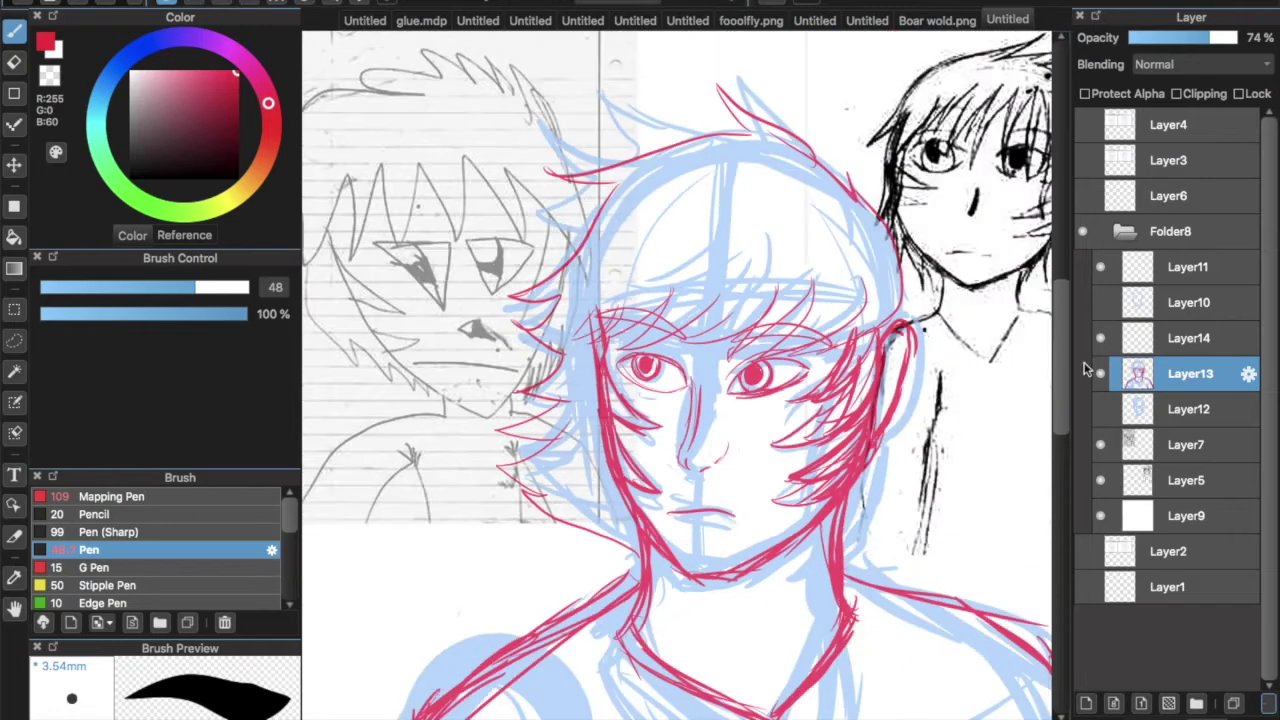
Duplicate the red-and-blue sketch layer and erase stray lines around the lower left hair spikes and nose bridge on the copy
key("ctrl+d")
scroll(677, 375, "up", 1)
left_click_drag(553, 391, 481, 313)
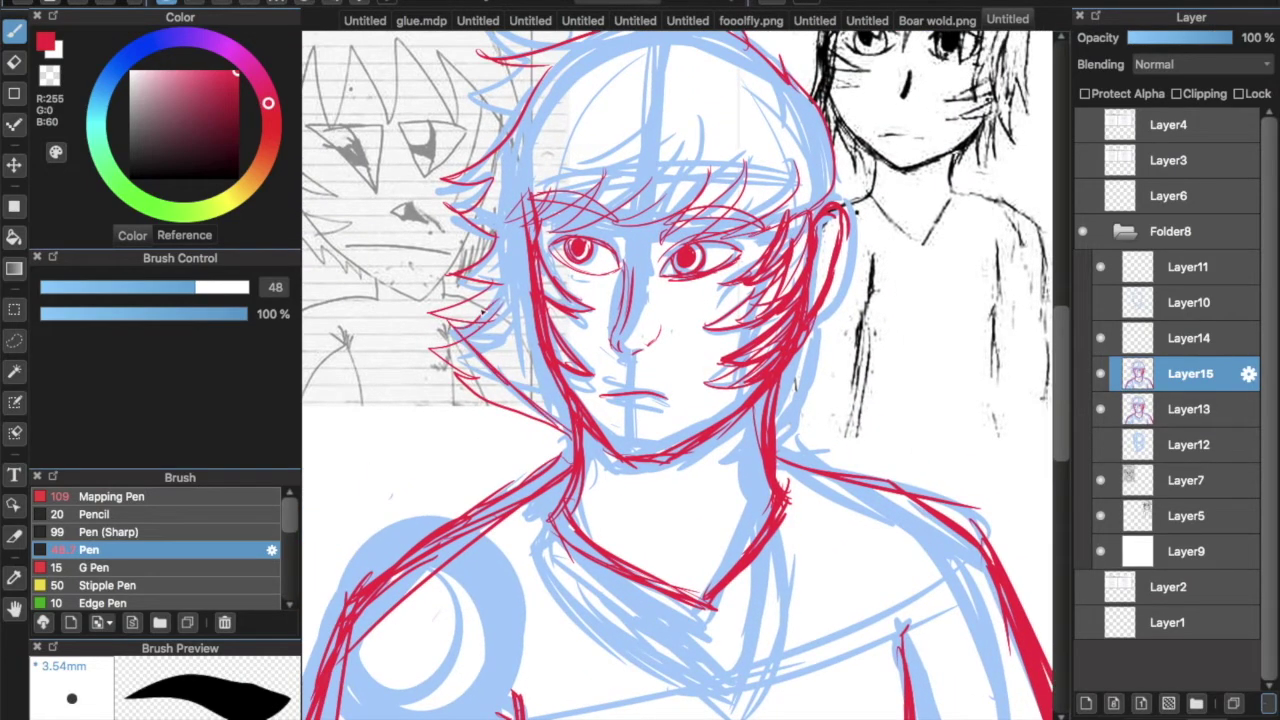
key("e")
left_click_drag(505, 400, 432, 314)
left_click_drag(628, 340, 642, 274)
key("b")
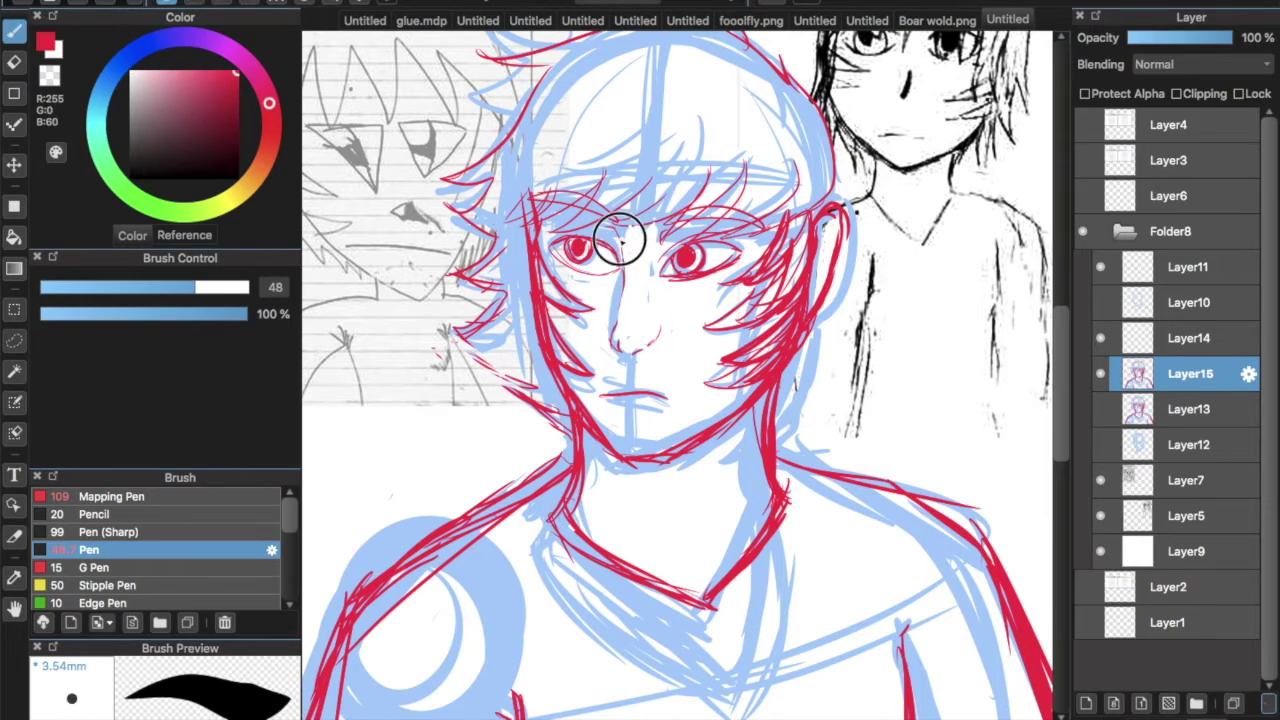
Reinforce the red lines above the left eye and add nostril lines at the nose tip
left_click_drag(555, 240, 605, 200)
left_click_drag(525, 195, 580, 205)
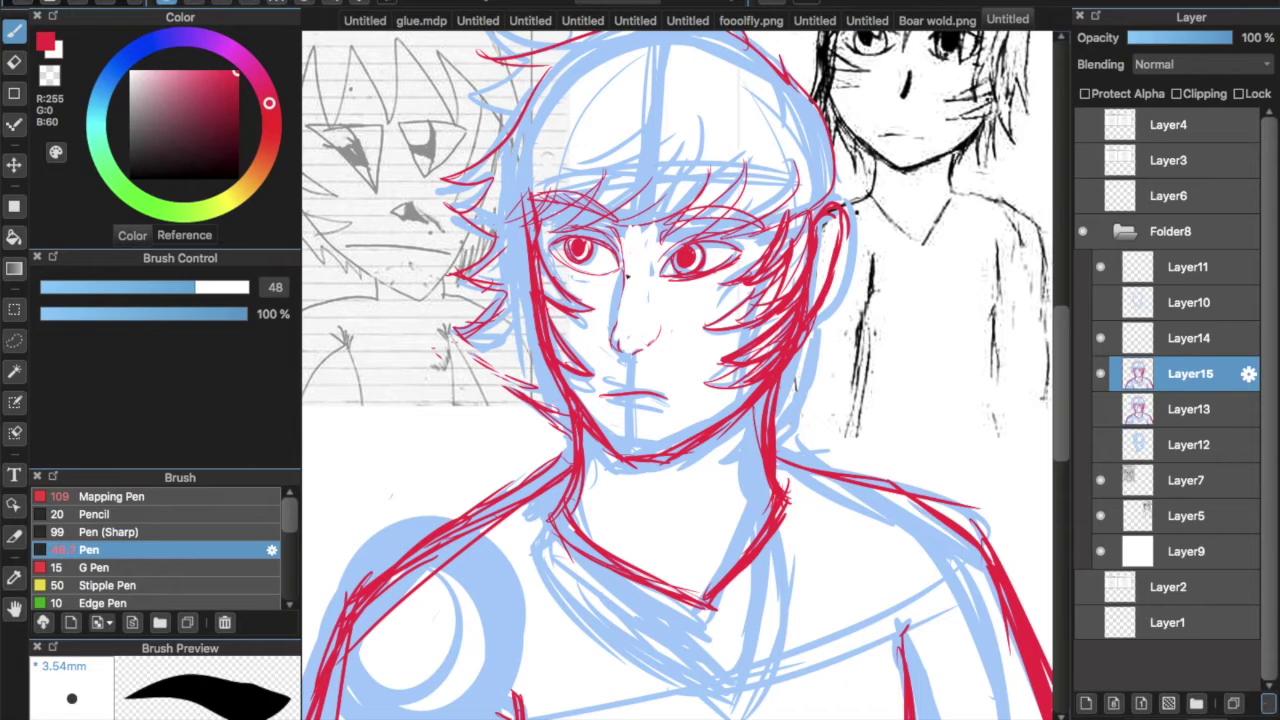
left_click_drag(631, 346, 658, 330)
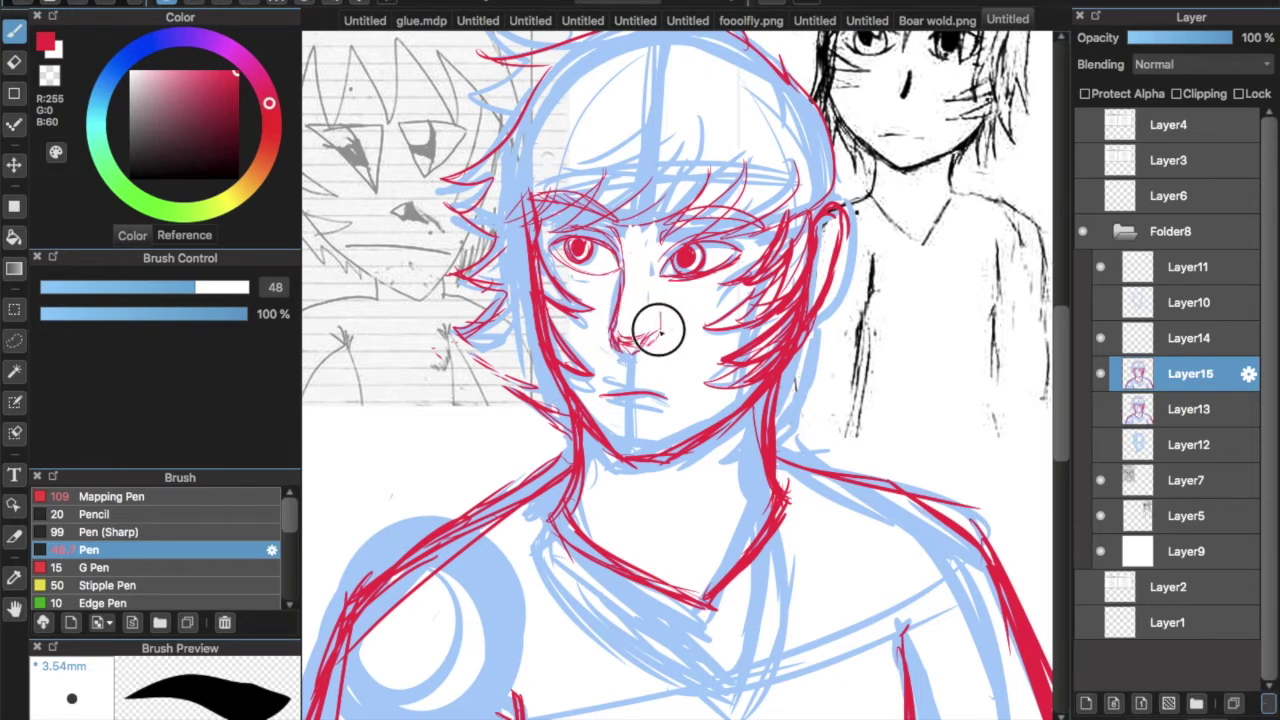
Fade the sketch layer to 40% opacity and add a new layer above it, with black as the drawing colour
key("ctrl+shift+n")
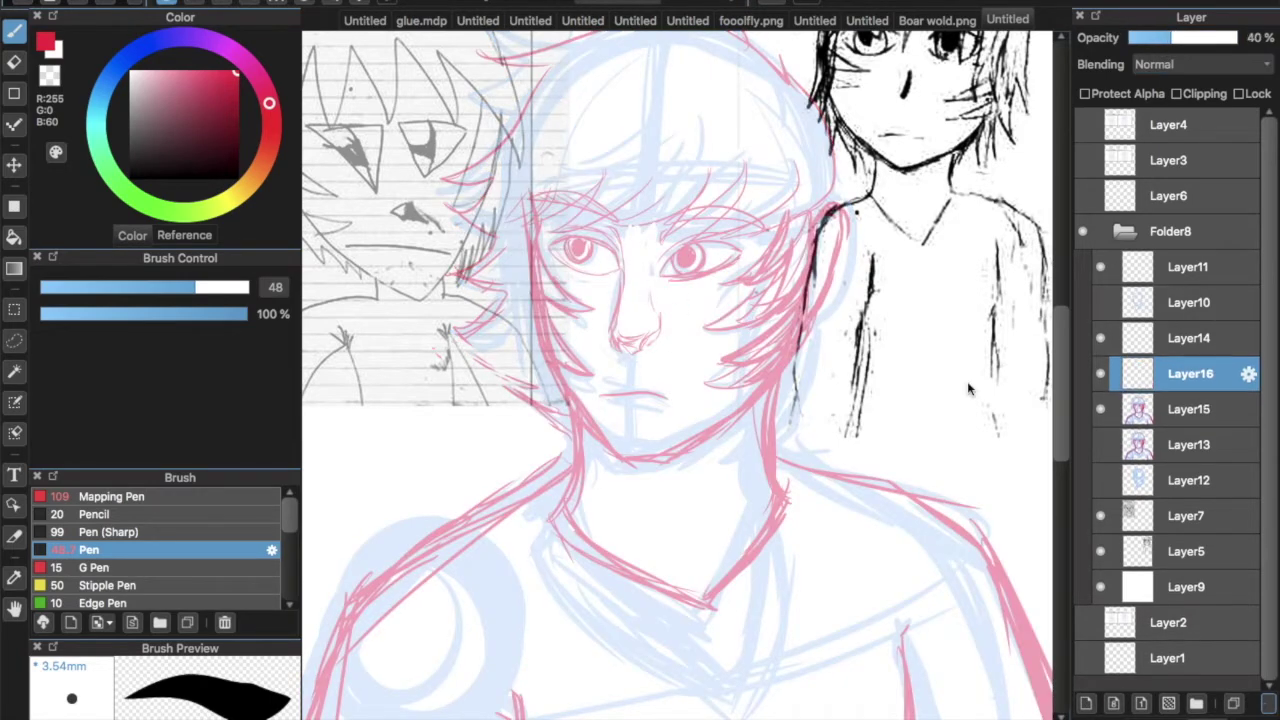
left_click(266, 181)
scroll(680, 370, "down", 5)
scroll(680, 370, "up", 4)
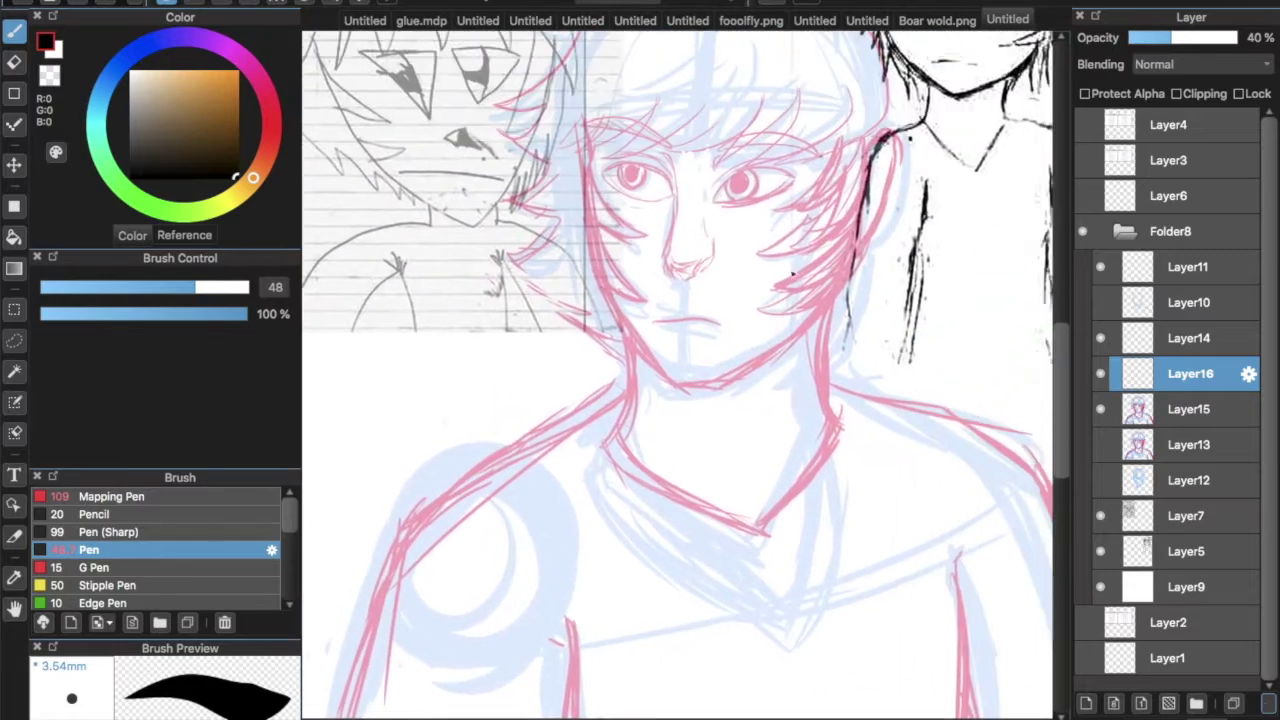
Lasso the right eye on the sketch layer and shift it slightly away from the nose
scroll(699, 155, "up", 2)
left_click(1190, 409)
key("l")
mouse_move(600, 372)
left_mouse_down()
mouse_move(629, 231)
mouse_move(863, 200)
mouse_move(610, 365)
left_mouse_up()
key("ctrl+t")
left_click_drag(803, 205, 837, 194)
key("Return")
Trace the left eye's outline in orange on the sketch layer
scroll(825, 217, "down", 5)
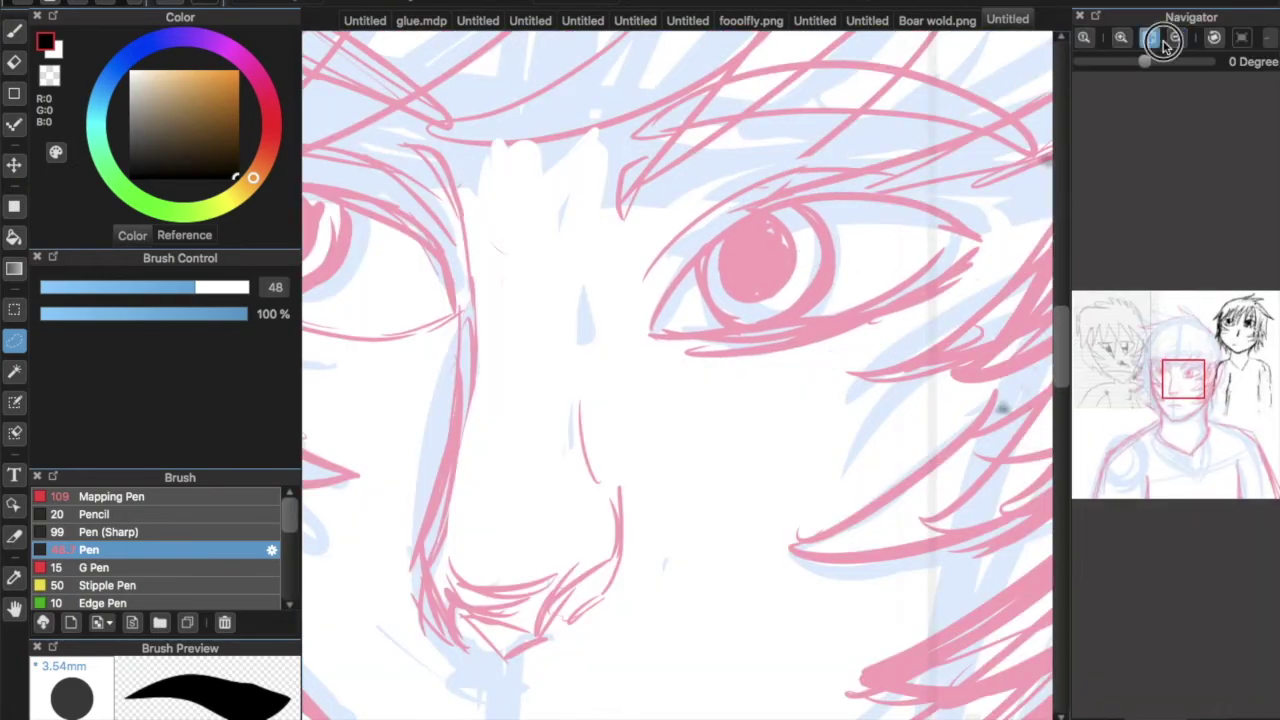
scroll(643, 186, "up", 5)
left_click(340, 266, "alt")
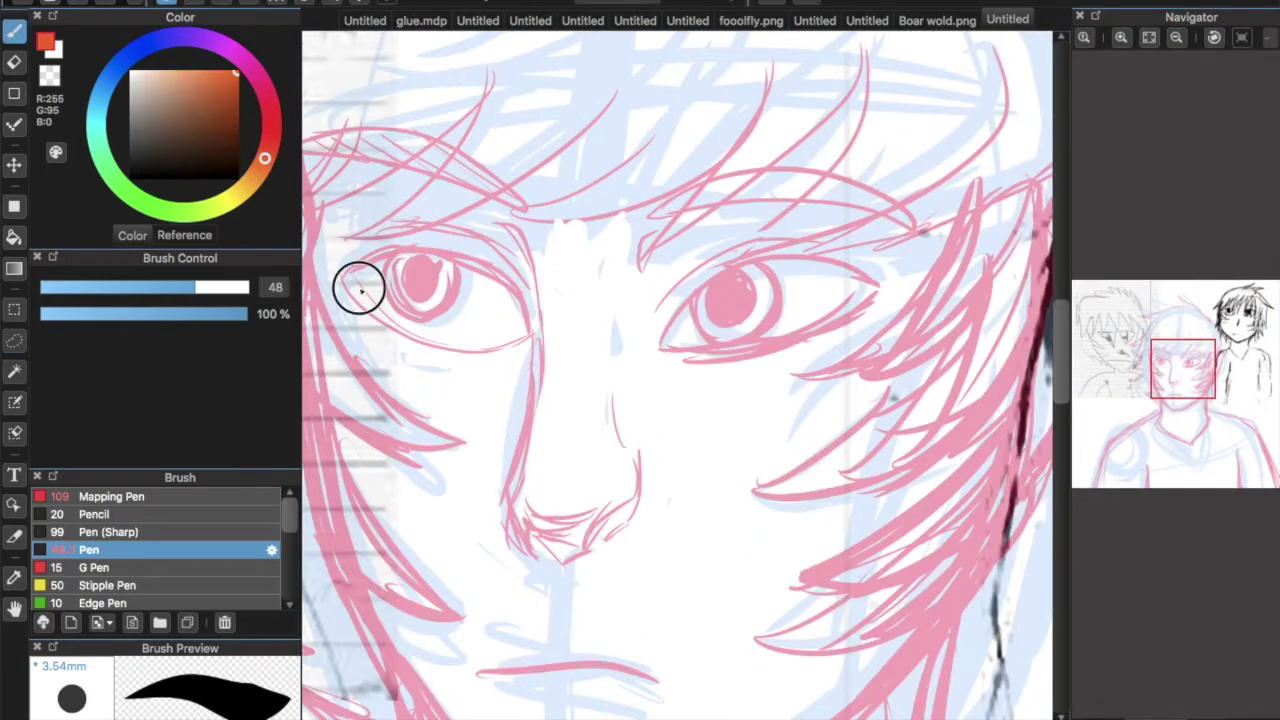
mouse_move(345, 275)
left_mouse_down()
mouse_move(450, 337)
mouse_move(531, 331)
left_mouse_up()
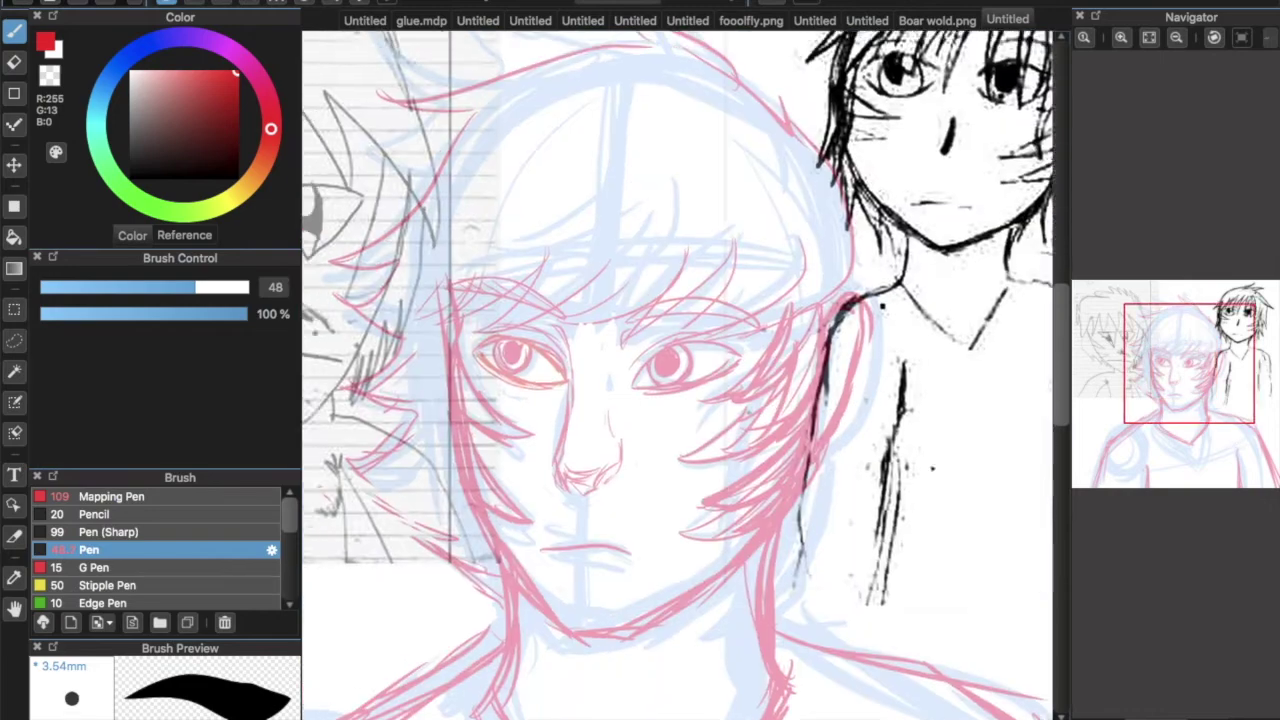
Ink the nose bridge, nostrils and tip in dark purple (R78 G0 B107) on the new layer above the sketch
scroll(1110, 132, "down", 3)
scroll(1110, 132, "up", 5)
scroll(1110, 132, "down", 4)
left_click_drag(590, 510, 680, 380)
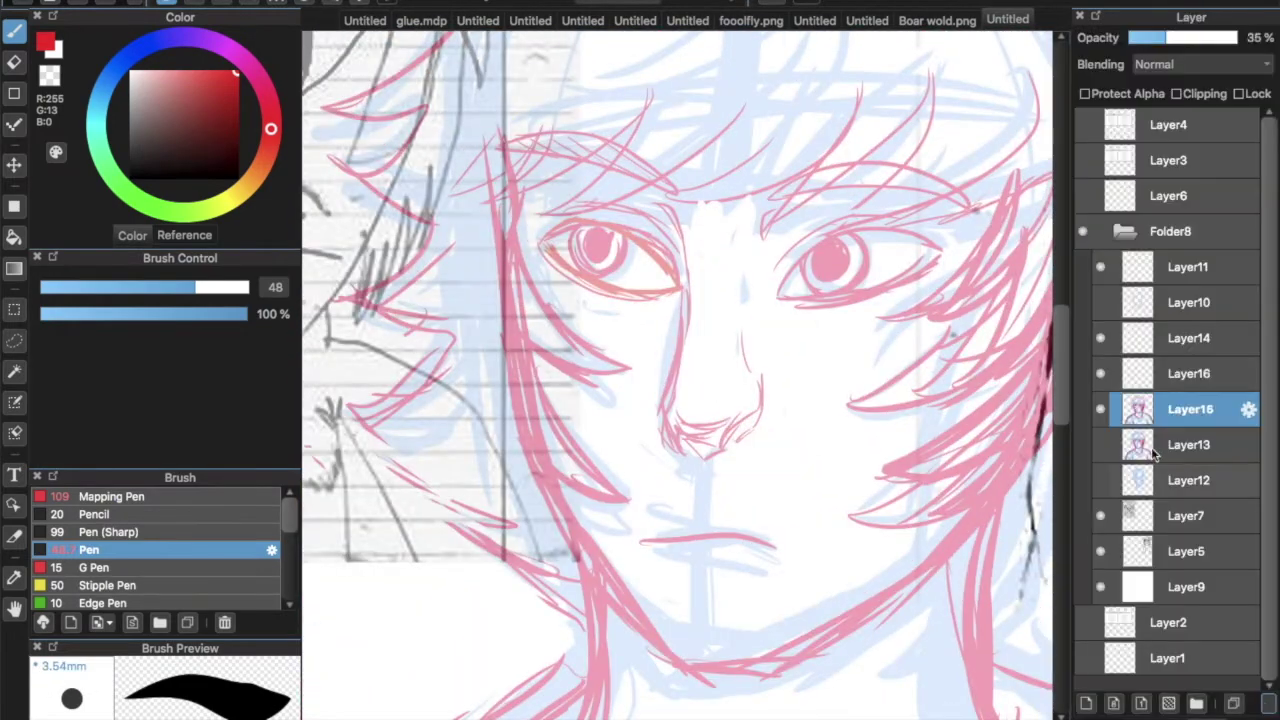
left_click(205, 40)
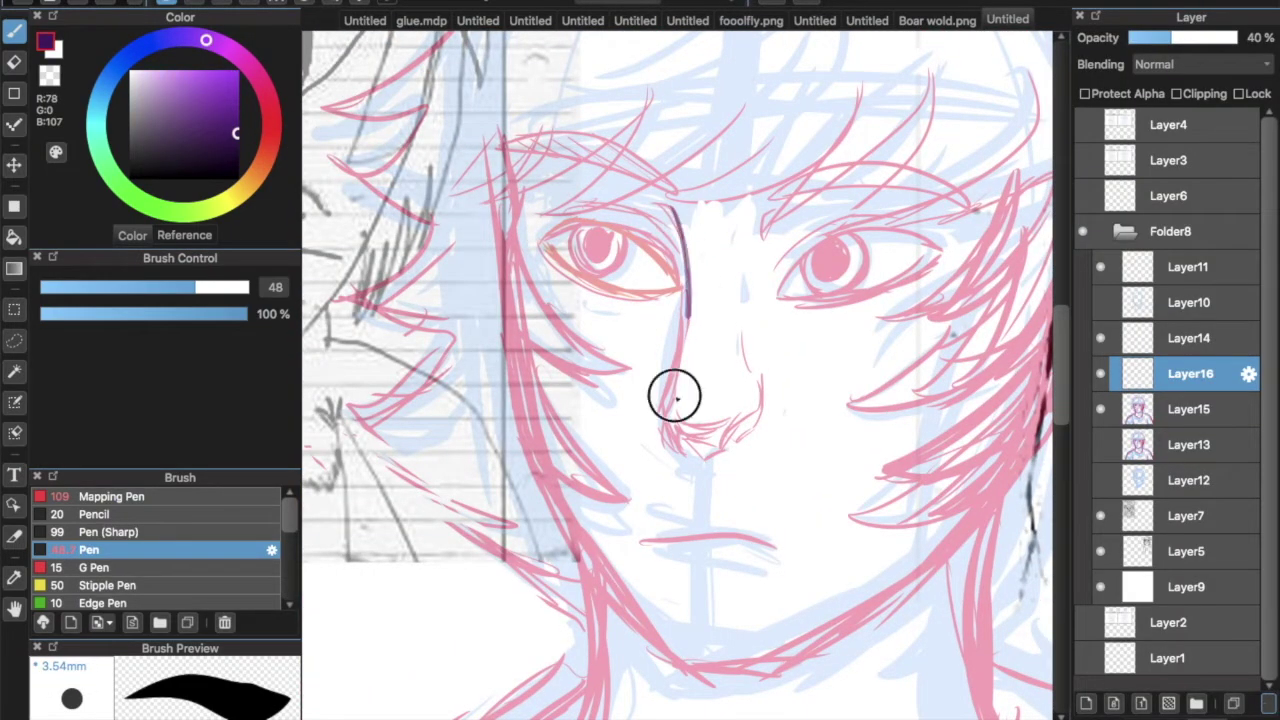
key("ctrl+plus")
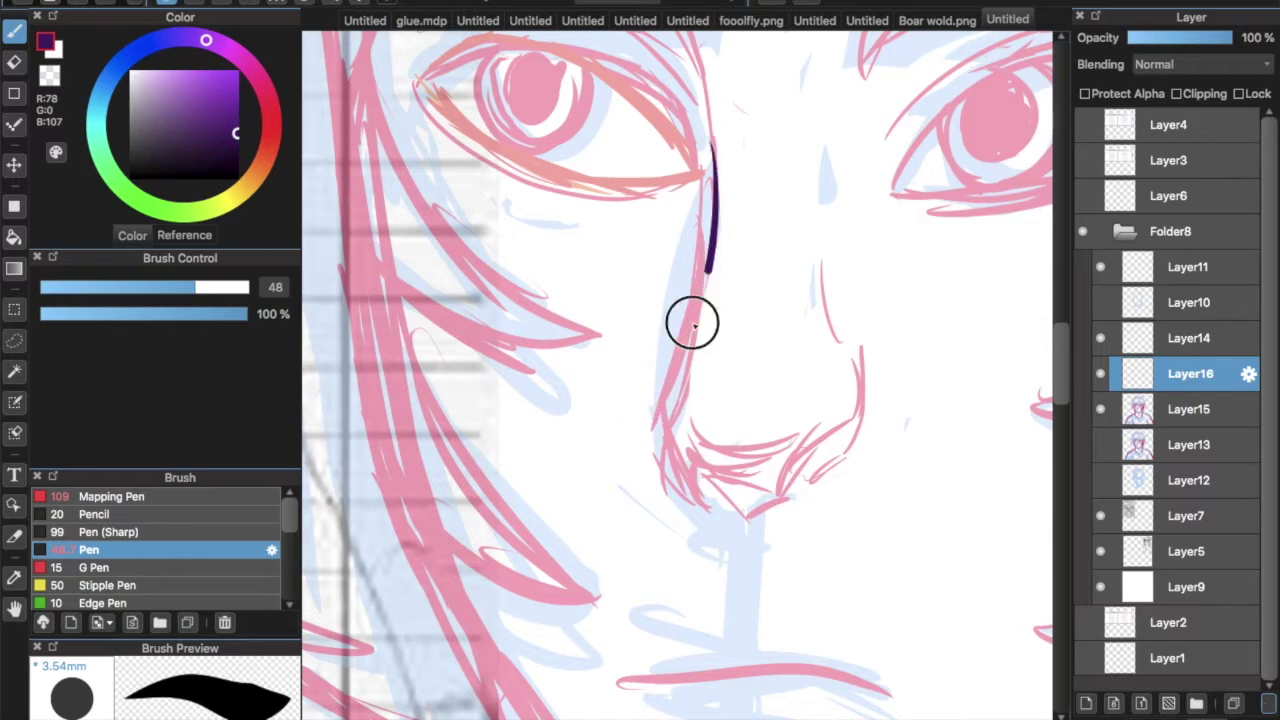
mouse_move(705, 85)
left_mouse_down()
mouse_move(666, 443)
mouse_move(715, 505)
left_mouse_up()
key("ctrl+z")
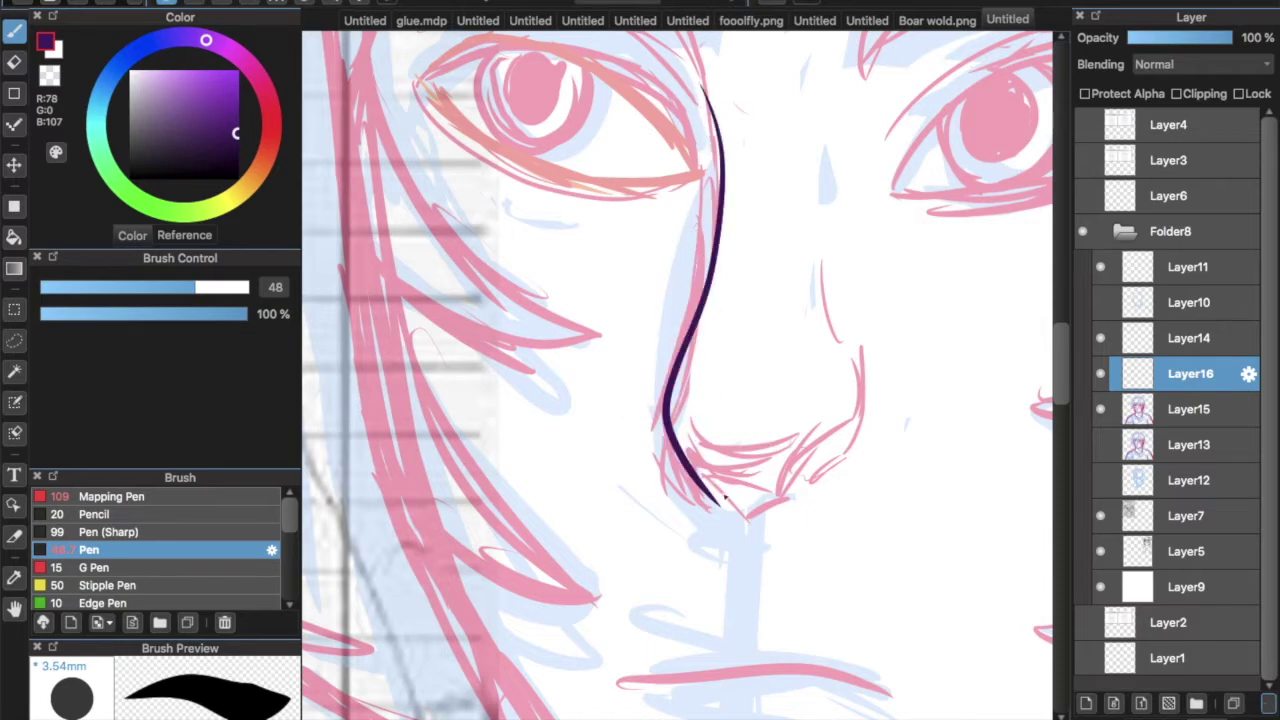
left_click_drag(835, 450, 773, 495)
left_click_drag(690, 425, 805, 452)
key("ctrl+minus")
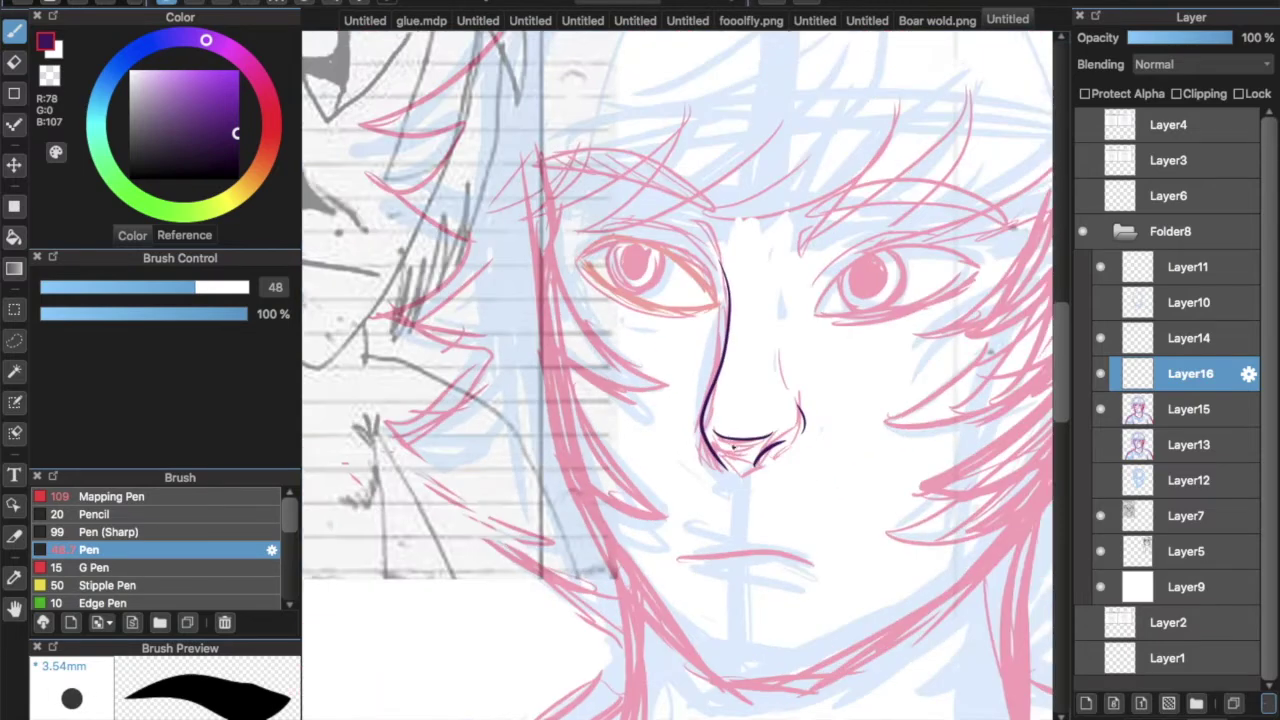
Ink the right ear's outline and the small hair lock beneath its lobe in dark purple
scroll(771, 377, "right", 3)
mouse_move(886, 248)
left_mouse_down()
mouse_move(951, 306)
mouse_move(897, 418)
left_mouse_up()
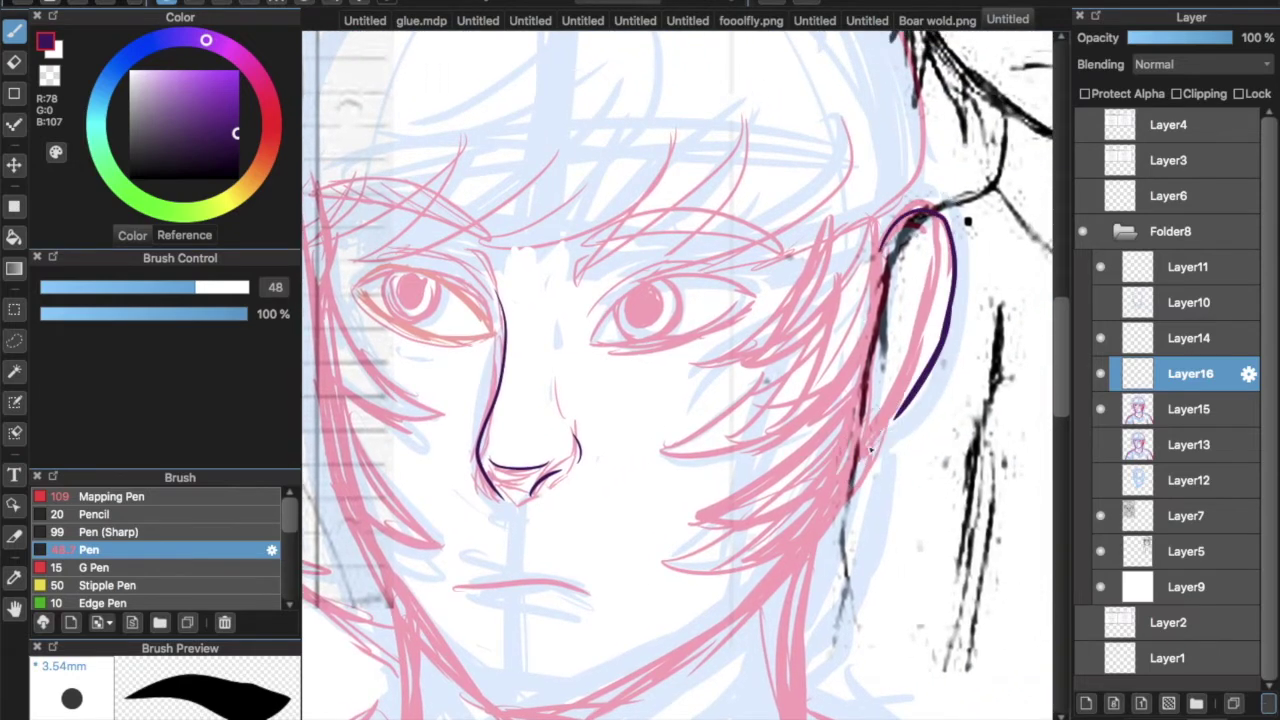
scroll(857, 440, "down", 3)
key("ctrl+z")
mouse_move(908, 355)
left_mouse_down()
mouse_move(893, 403)
mouse_move(870, 382)
mouse_move(926, 348)
mouse_move(905, 402)
left_mouse_up()
key("ctrl+z")
scroll(880, 400, "up", 2)
Ink the jawline from below the right ear around the chin and up the left side of the face
left_click_drag(866, 447, 644, 640)
mouse_move(352, 190)
left_mouse_down()
mouse_move(420, 500)
mouse_move(515, 645)
mouse_move(369, 394)
left_mouse_up()
key("ctrl+z")
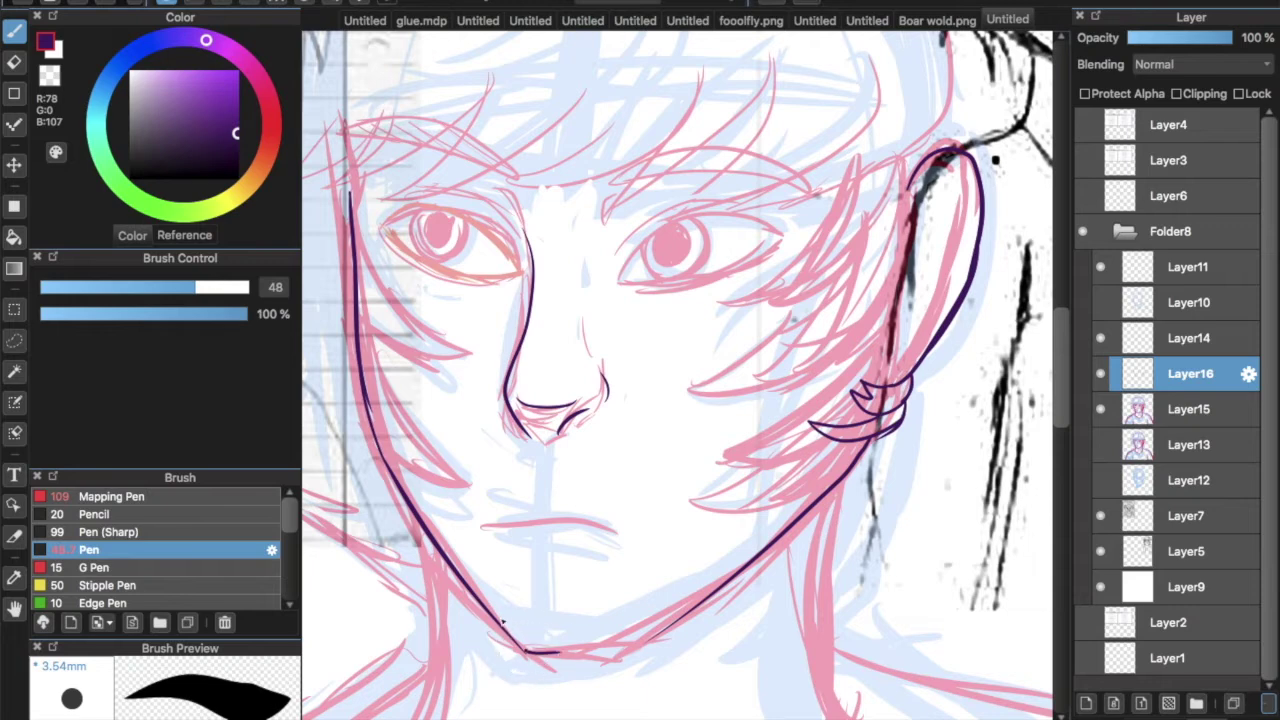
left_click_drag(515, 645, 614, 663)
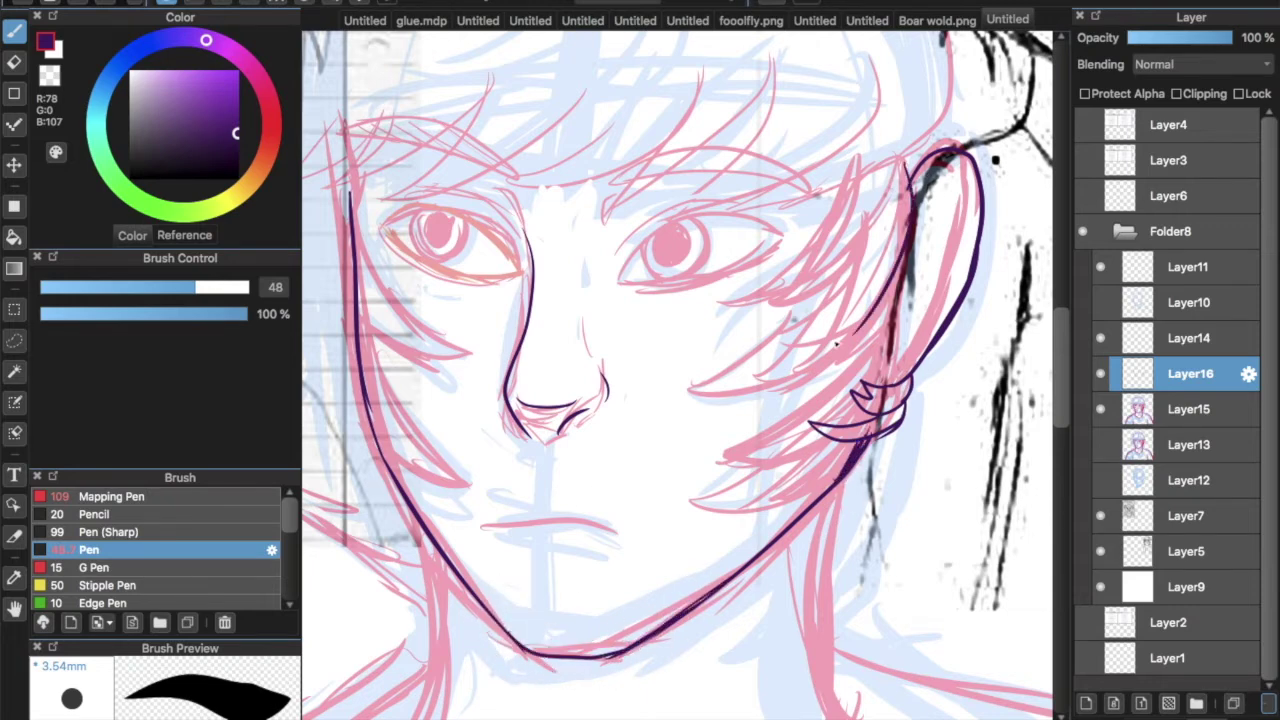
Ink the pointed hair strands over the right cheek, erasing overlapping lines near the earlobe
left_click_drag(858, 162, 737, 400)
left_click_drag(828, 256, 787, 290)
left_click_drag(850, 420, 790, 490)
left_click(14, 62)
mouse_move(875, 385)
left_mouse_down()
mouse_move(851, 400)
mouse_move(849, 443)
mouse_move(860, 430)
left_mouse_up()
left_click(14, 30)
left_click_drag(895, 365, 845, 447)
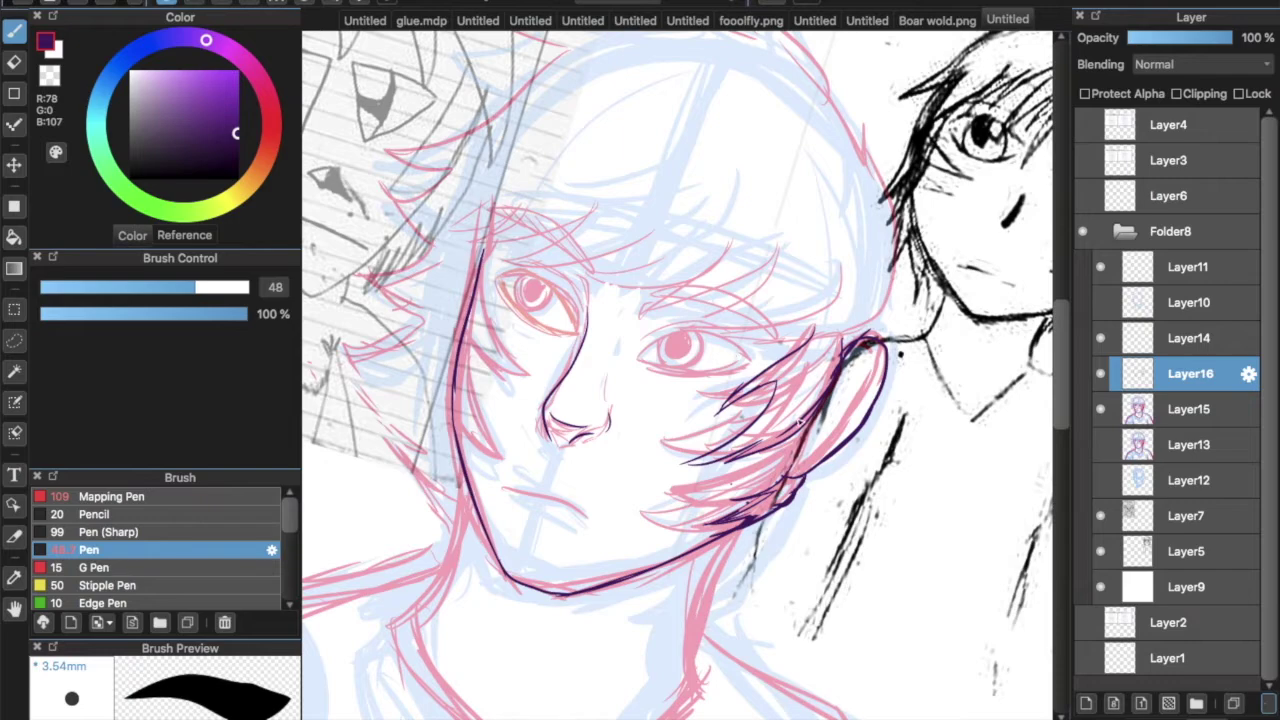
Ink both sides of the neck and the V-shaped collar in dark purple
mouse_move(862, 392)
left_mouse_down()
mouse_move(800, 470)
mouse_move(790, 548)
left_mouse_up()
left_click_drag(572, 330, 540, 452)
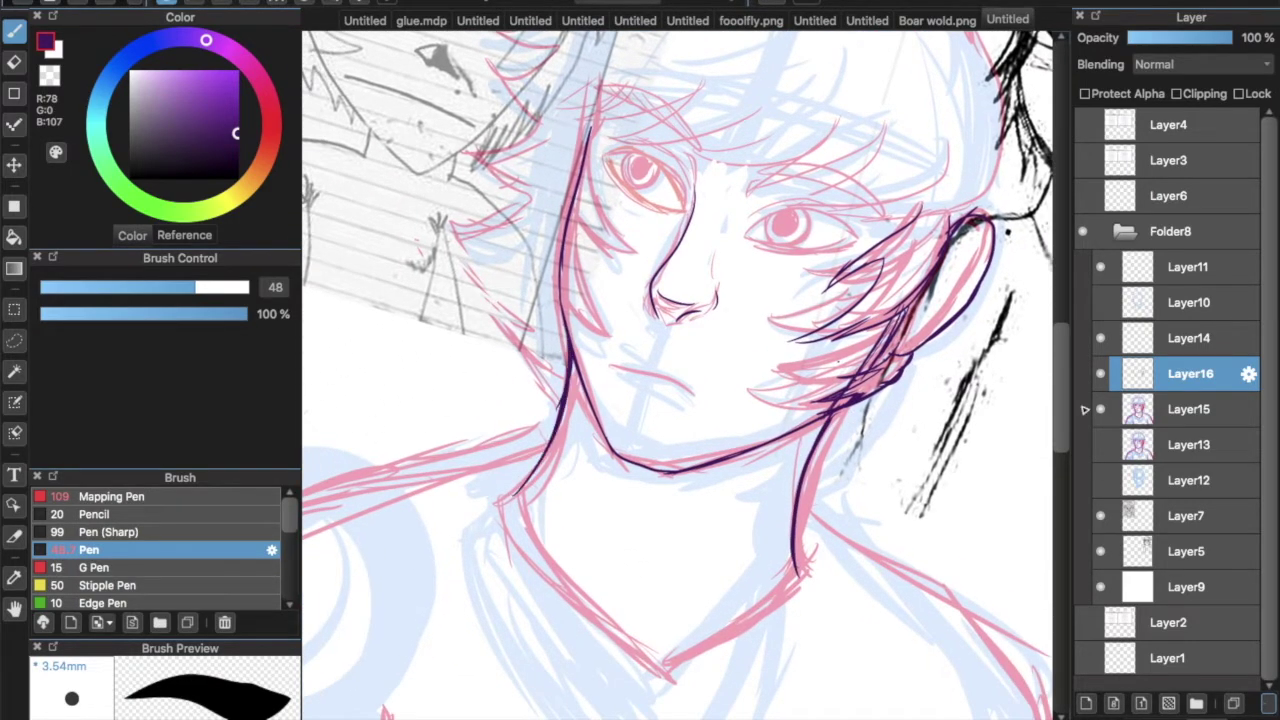
mouse_move(600, 618)
left_mouse_down()
mouse_move(654, 690)
mouse_move(792, 598)
left_mouse_up()
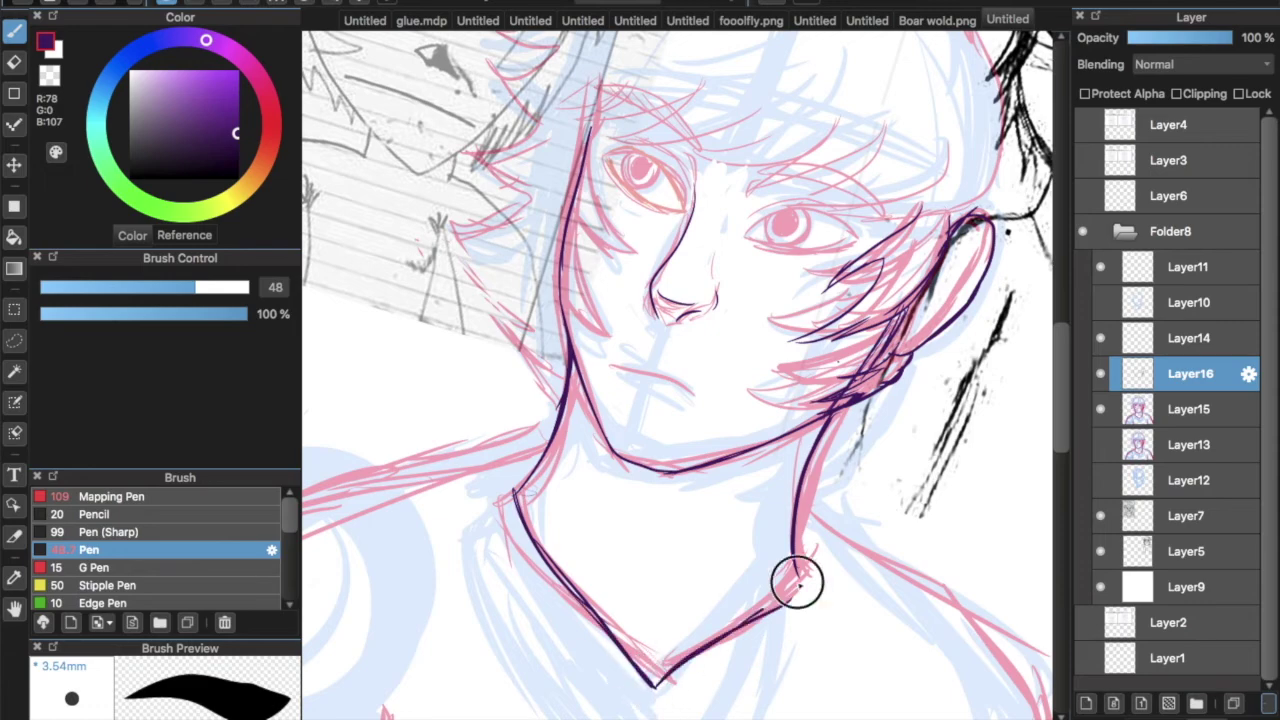
Rotate the canvas view to -60 degrees and dock the Navigator above the layer list
scroll(820, 250, "up", 5)
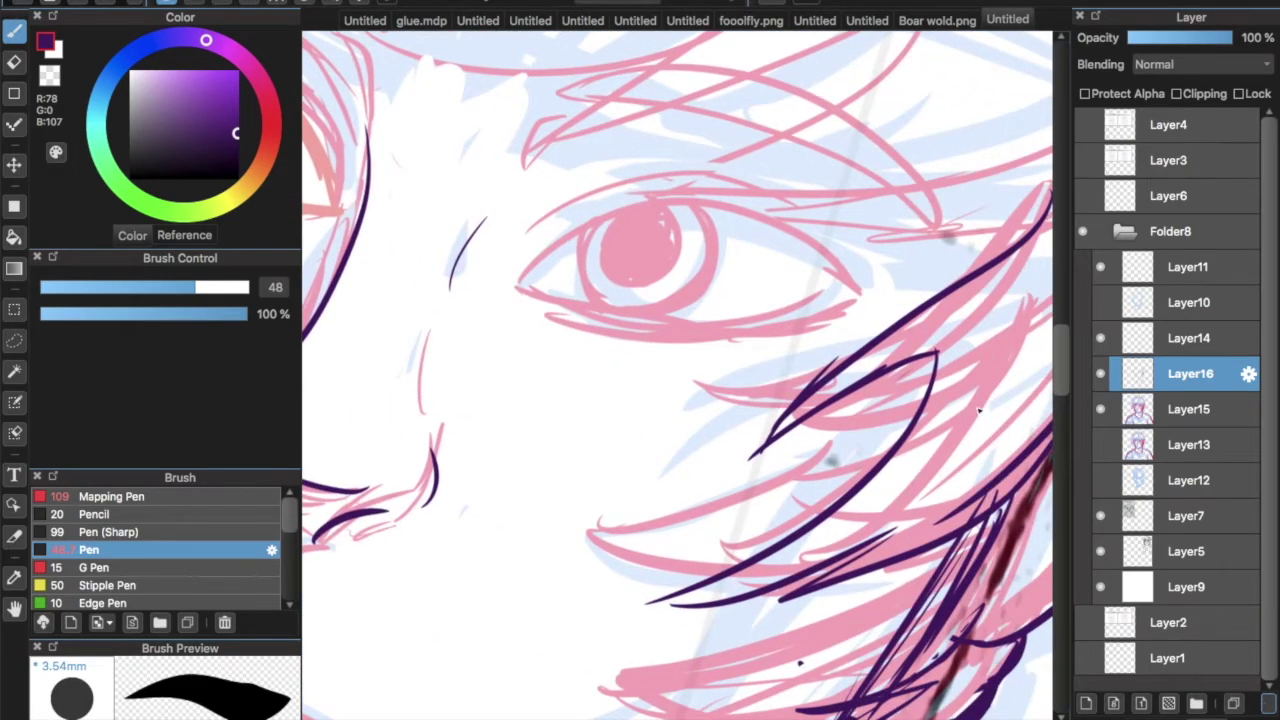
left_click(1214, 37)
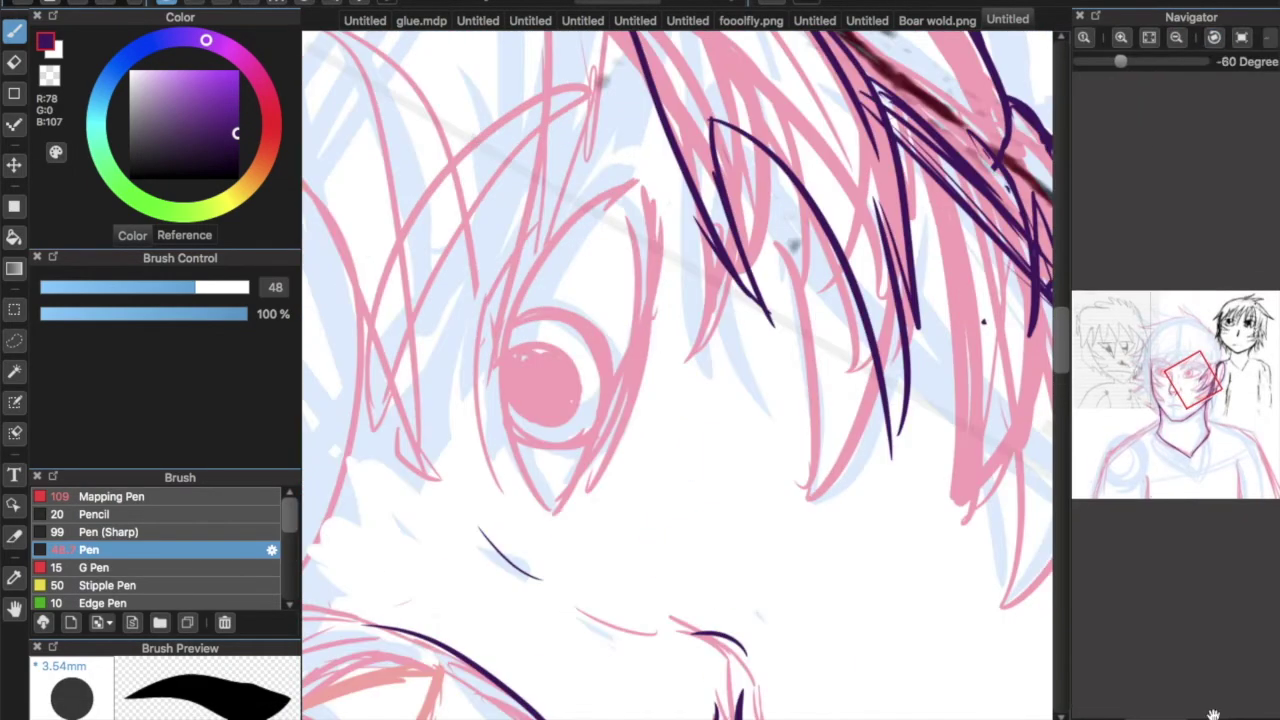
left_click_drag(1193, 68, 1193, 150)
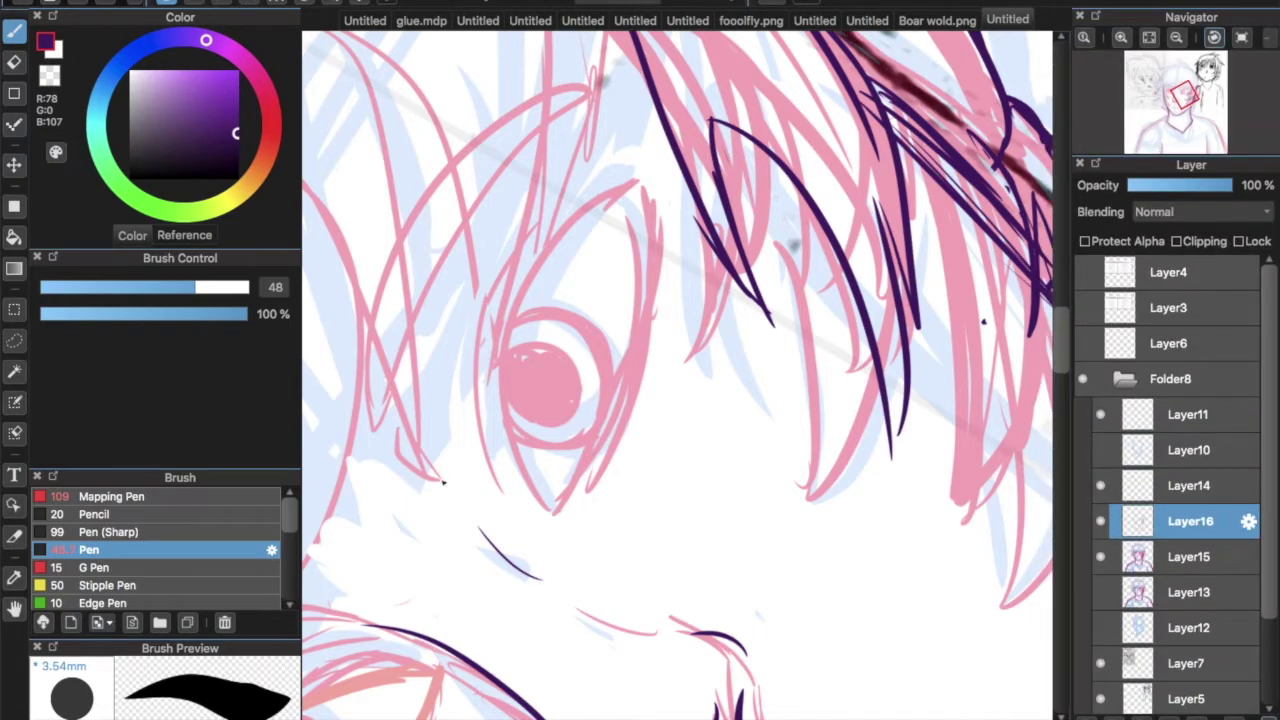
Ink the brow's inner end, the upper lid crease and the almond-shaped outline of the right eye
key("ctrl+z")
left_click_drag(486, 480, 561, 198)
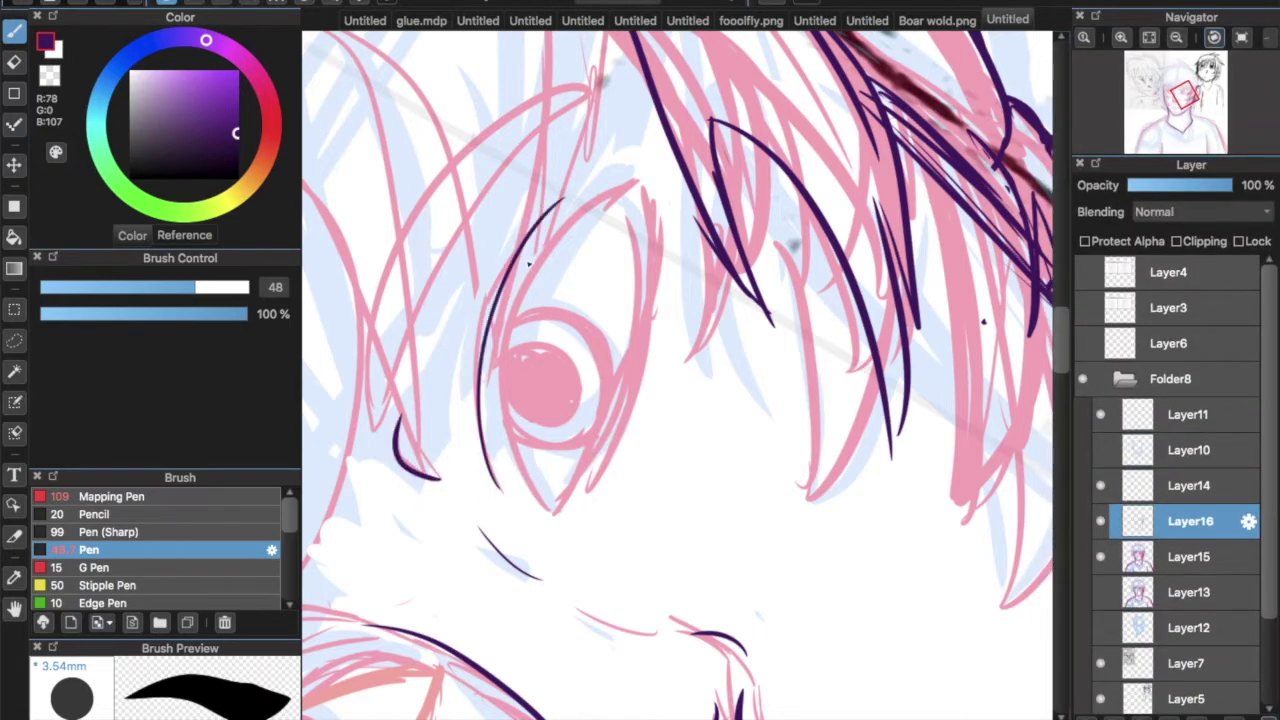
left_click_drag(555, 510, 640, 181)
left_click_drag(562, 512, 642, 184)
key("ctrl+z")
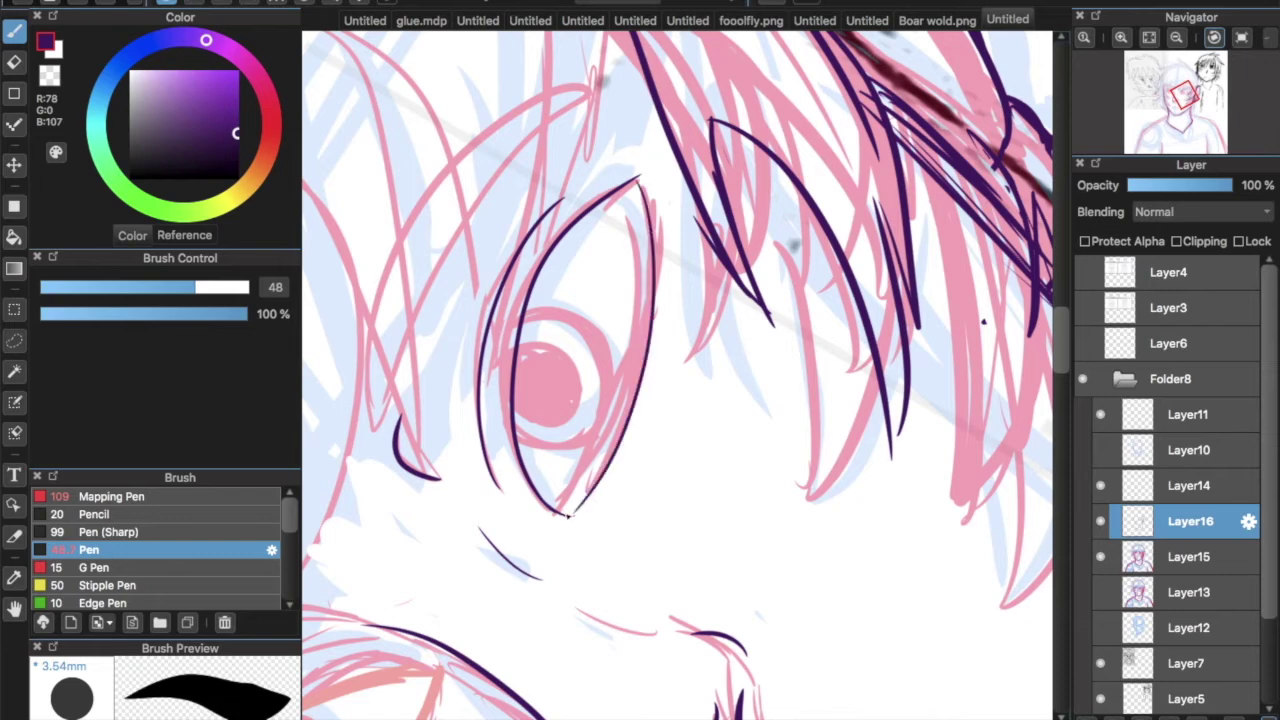
Re-ink the right eye's lower lid line and try out the curve of the pupil
left_click_drag(556, 512, 640, 181)
key("ctrl+z")
left_click_drag(584, 355, 520, 428)
key("ctrl+z")
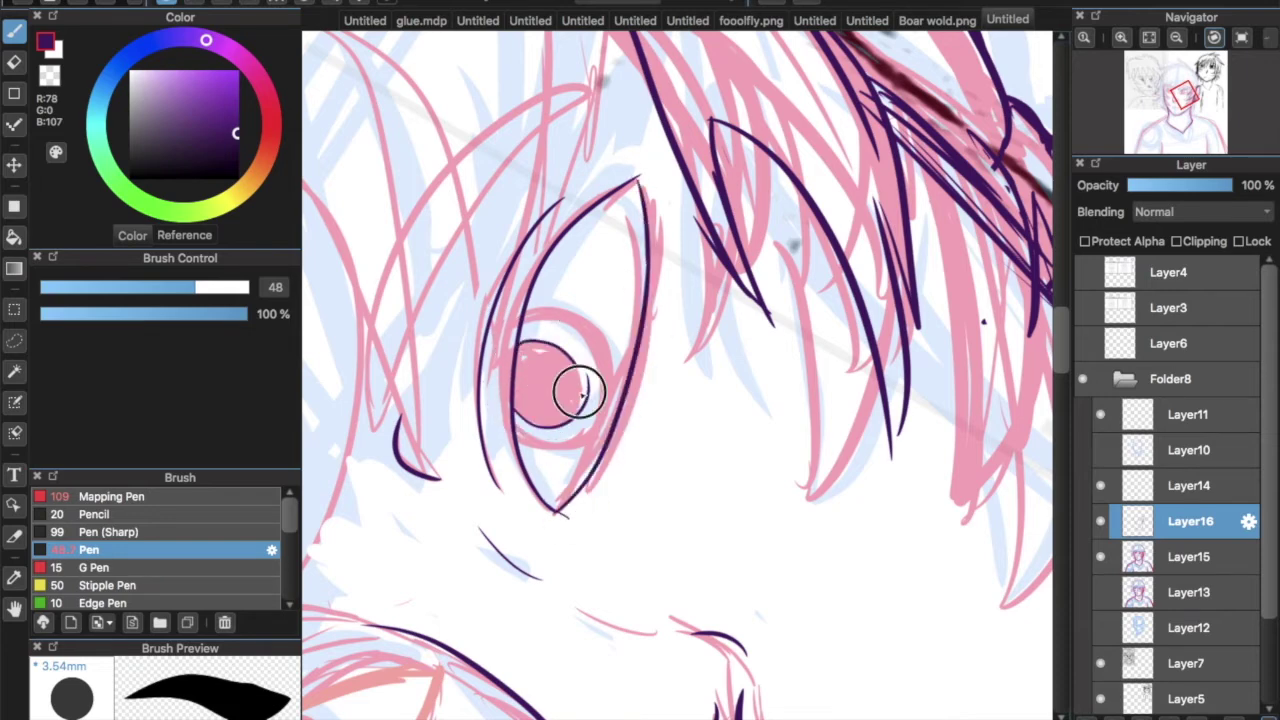
mouse_move(549, 343)
left_mouse_down()
mouse_move(579, 417)
mouse_move(520, 347)
left_mouse_up()
key("ctrl+z")
key("ctrl+z")
left_click_drag(516, 425, 609, 418)
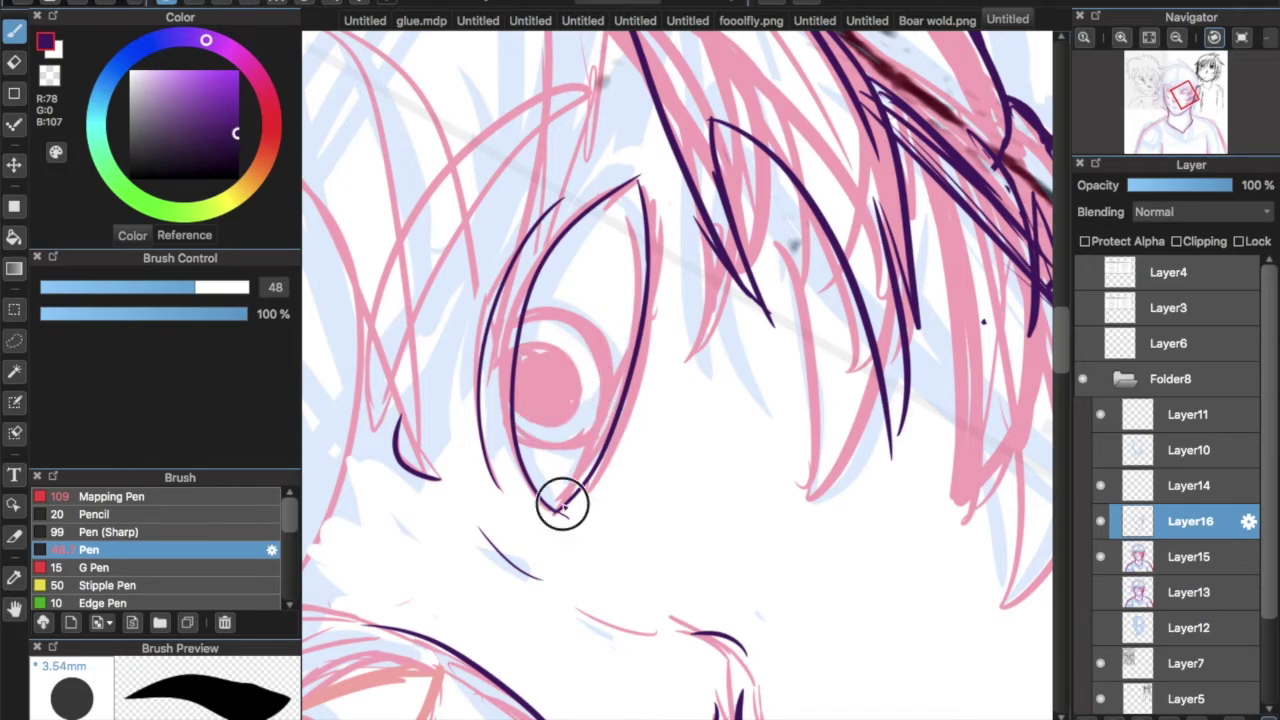
Ink the iris ring and the round pupil inside the right eye
left_click(1213, 37)
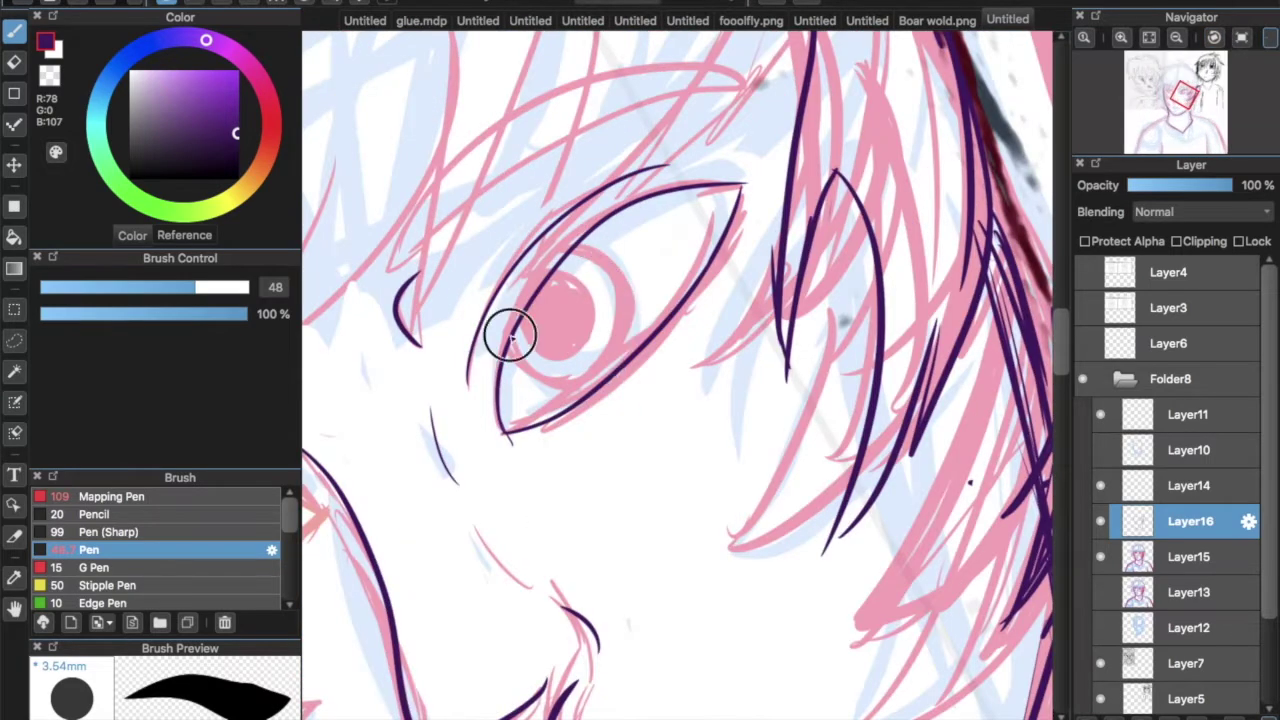
mouse_move(509, 334)
left_mouse_down()
mouse_move(627, 320)
mouse_move(613, 270)
left_mouse_up()
left_click_drag(510, 342, 582, 262)
Ink pointed hair strands beside the right eye and reset the canvas rotation to 0 degrees
scroll(773, 208, "up", 5)
left_click_drag(845, 88, 580, 628)
left_click_drag(706, 274, 590, 624)
left_click_drag(560, 282, 476, 684)
left_click_drag(608, 538, 478, 684)
left_click(1177, 37)
left_click(1213, 37)
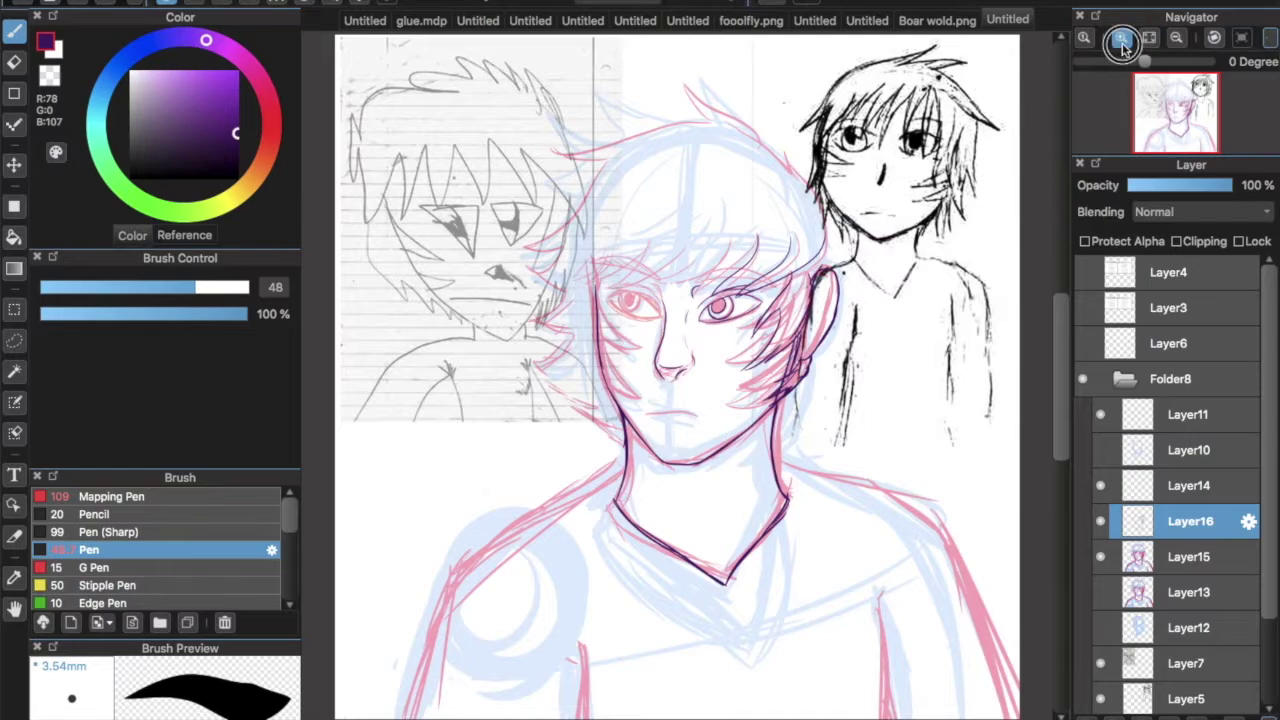
Ink the swept fringe strands across the forehead from the left temple to the right ear
left_click(1166, 89)
mouse_move(510, 436)
left_mouse_down()
mouse_move(476, 484)
mouse_move(621, 499)
mouse_move(690, 448)
left_mouse_up()
left_click_drag(656, 525, 790, 430)
mouse_move(712, 520)
left_mouse_down()
mouse_move(832, 444)
mouse_move(730, 545)
left_mouse_up()
left_click_drag(908, 394, 895, 475)
left_click_drag(900, 466, 825, 608)
scroll(521, 496, "down", 3)
scroll(521, 496, "down", 3)
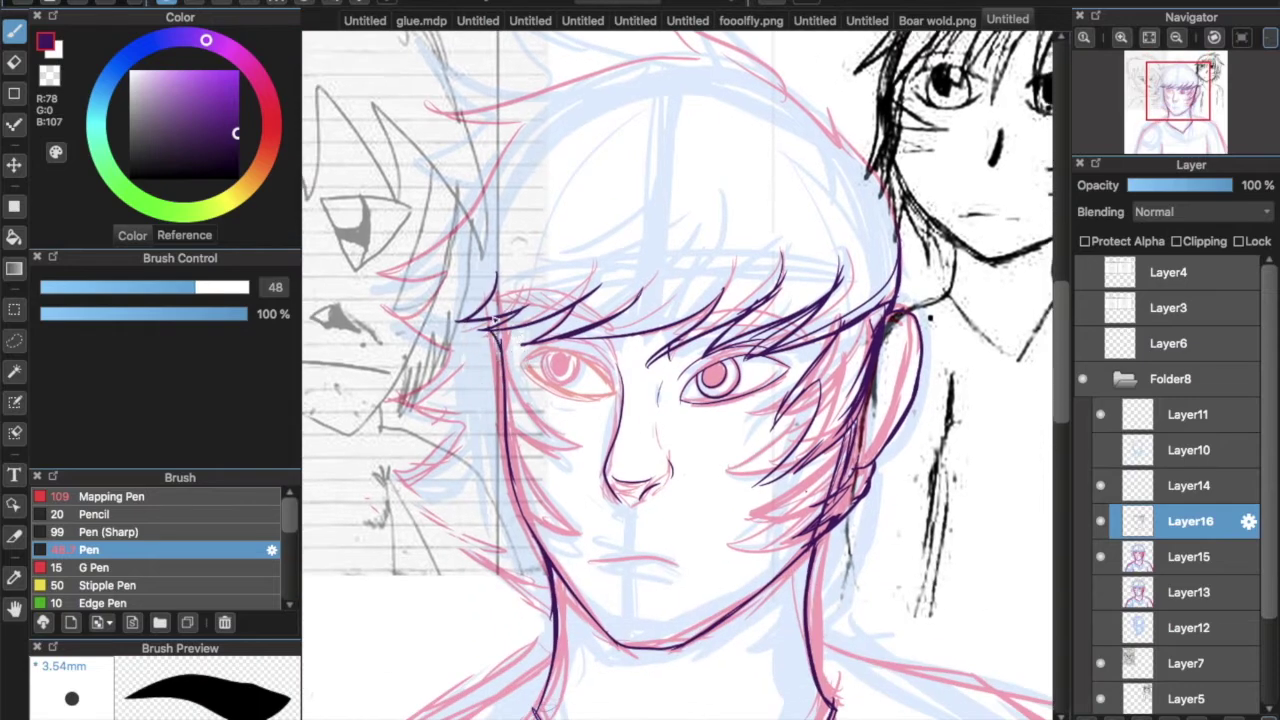
Ink the narrow ear outline along the left side of the face below the fringe
left_click_drag(486, 312, 502, 452)
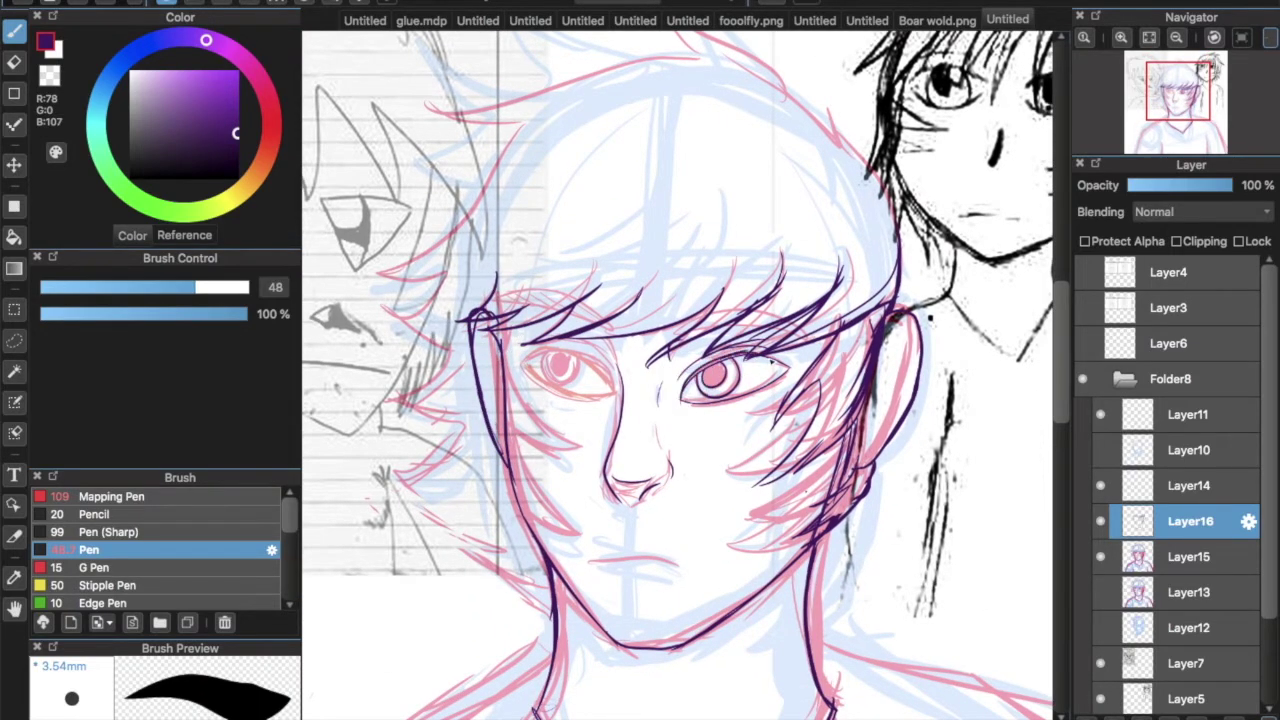
scroll(558, 375, "up", 3)
key("ctrl+z")
Ink the left eye's almond-shaped outline and its iris, trying out a pupil inside it
mouse_move(415, 392)
left_mouse_down()
mouse_move(670, 452)
mouse_move(689, 474)
mouse_move(537, 486)
mouse_move(700, 490)
left_mouse_up()
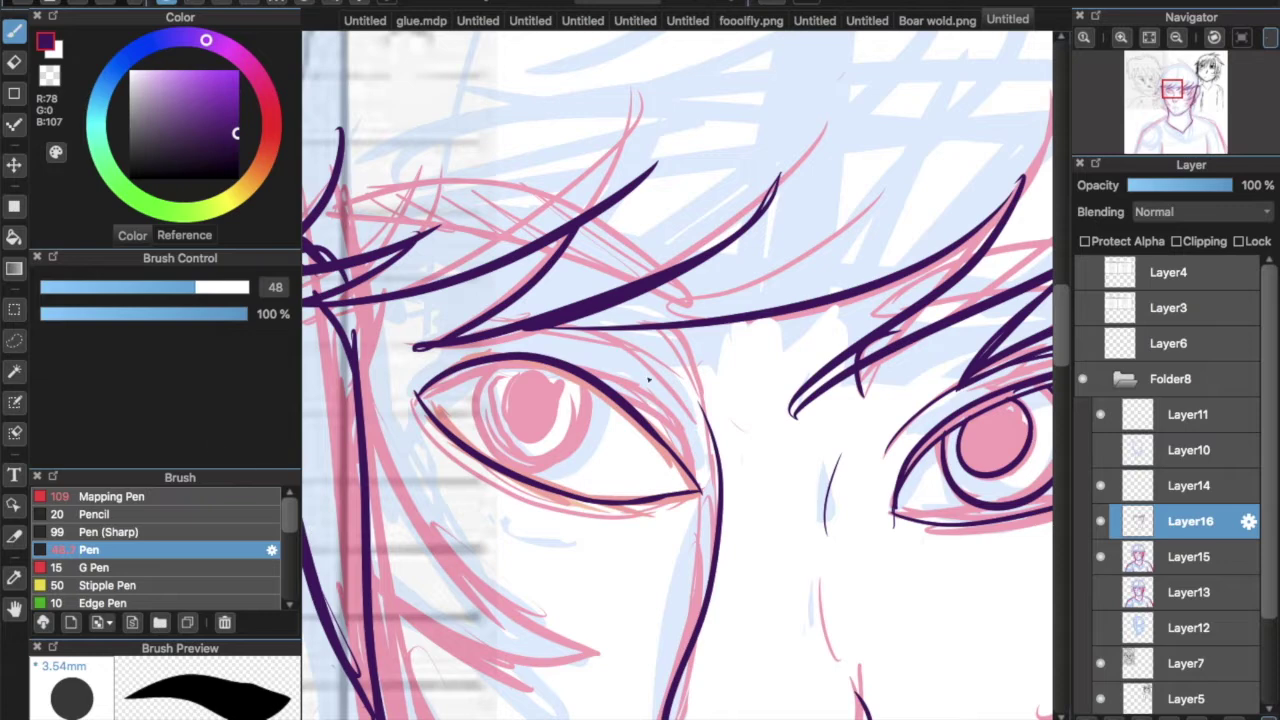
left_click_drag(515, 460, 587, 380)
key("ctrl+z")
mouse_move(500, 366)
left_mouse_down()
mouse_move(541, 376)
mouse_move(508, 372)
mouse_move(530, 361)
mouse_move(500, 366)
left_mouse_up()
key("ctrl+z")
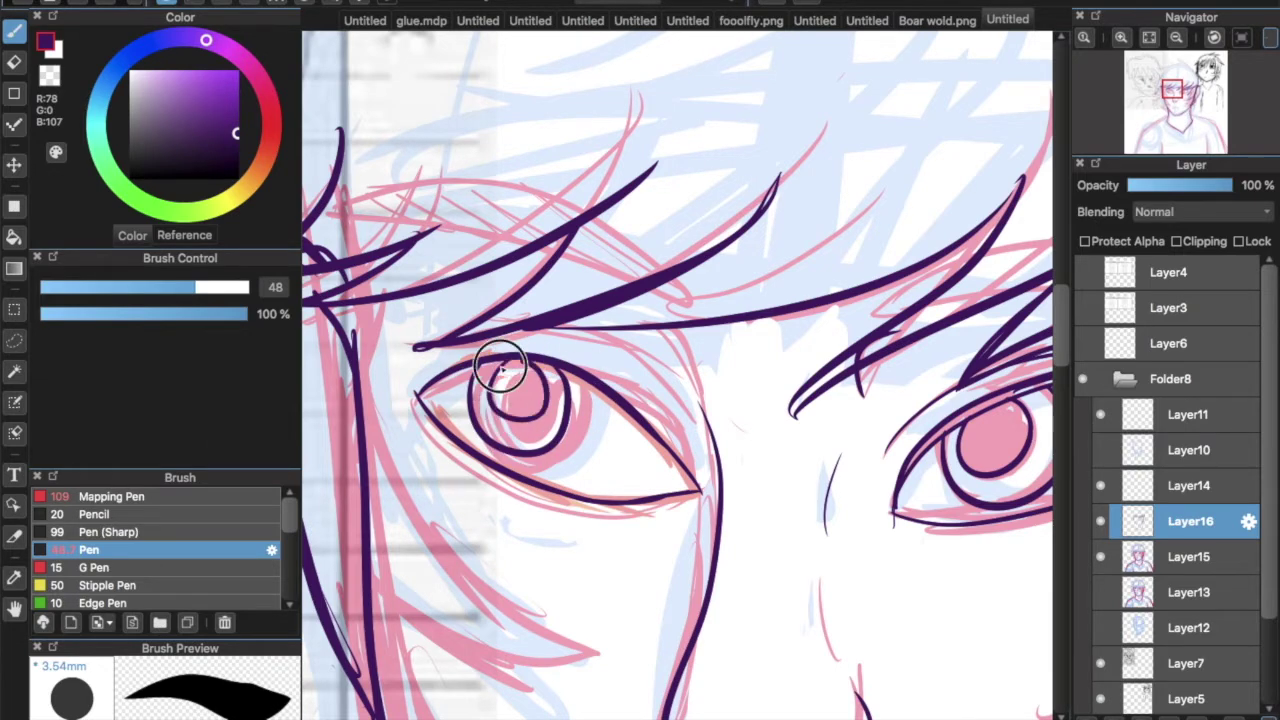
key("ctrl+z")
mouse_move(505, 368)
left_mouse_down()
mouse_move(500, 380)
mouse_move(514, 363)
mouse_move(505, 395)
left_mouse_up()
key("ctrl+z")
scroll(591, 458, "down", 5)
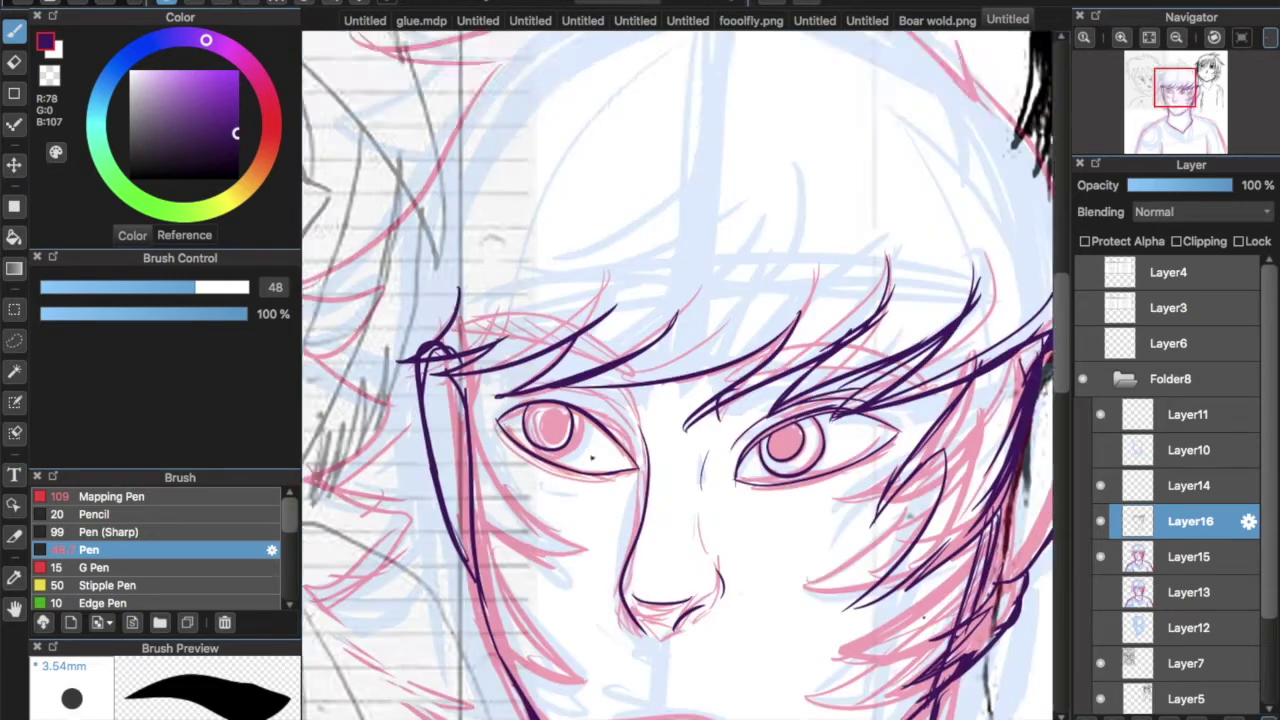
Ink the mouth as a single line and toggle Layer15's visibility to compare ink and sketch
scroll(591, 458, "down", 4)
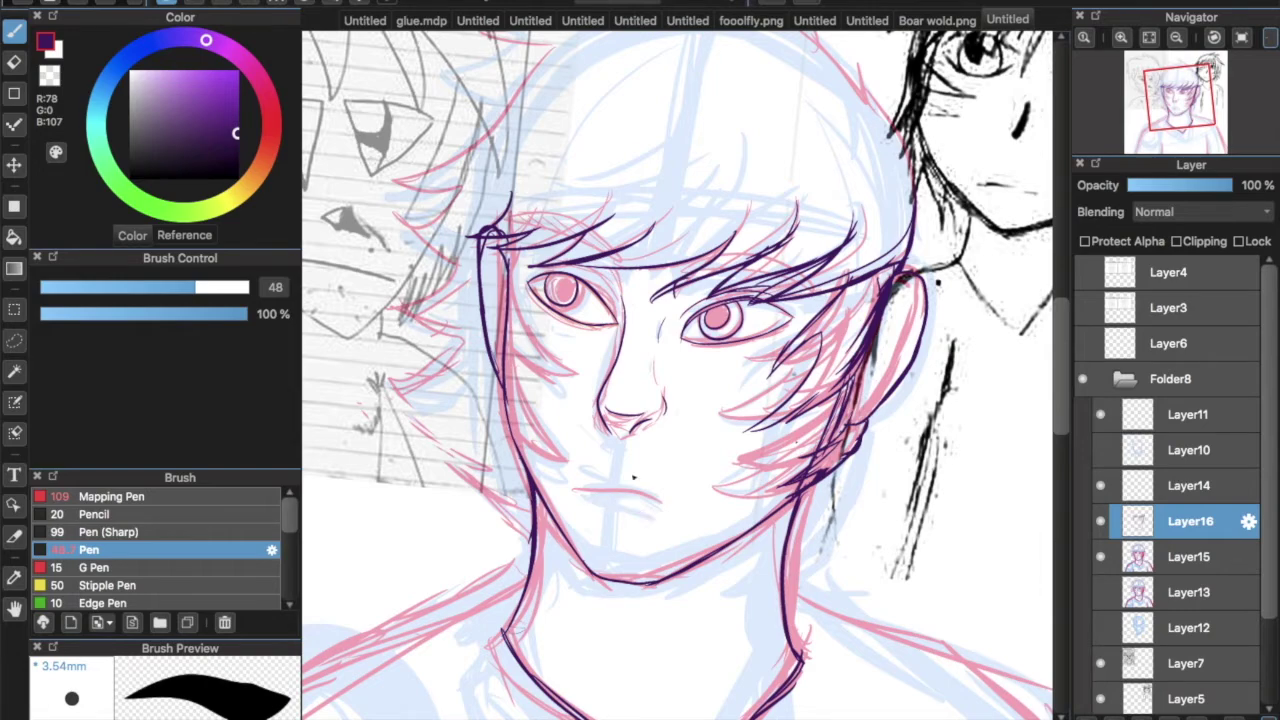
left_click_drag(661, 497, 689, 505)
left_click(1100, 556)
left_click(1100, 556)
Ink the pointed hair tufts down the left side of the head, reworking the upper tufts
left_click_drag(518, 530, 420, 425)
left_click_drag(540, 45, 395, 185)
left_click_drag(470, 195, 378, 243)
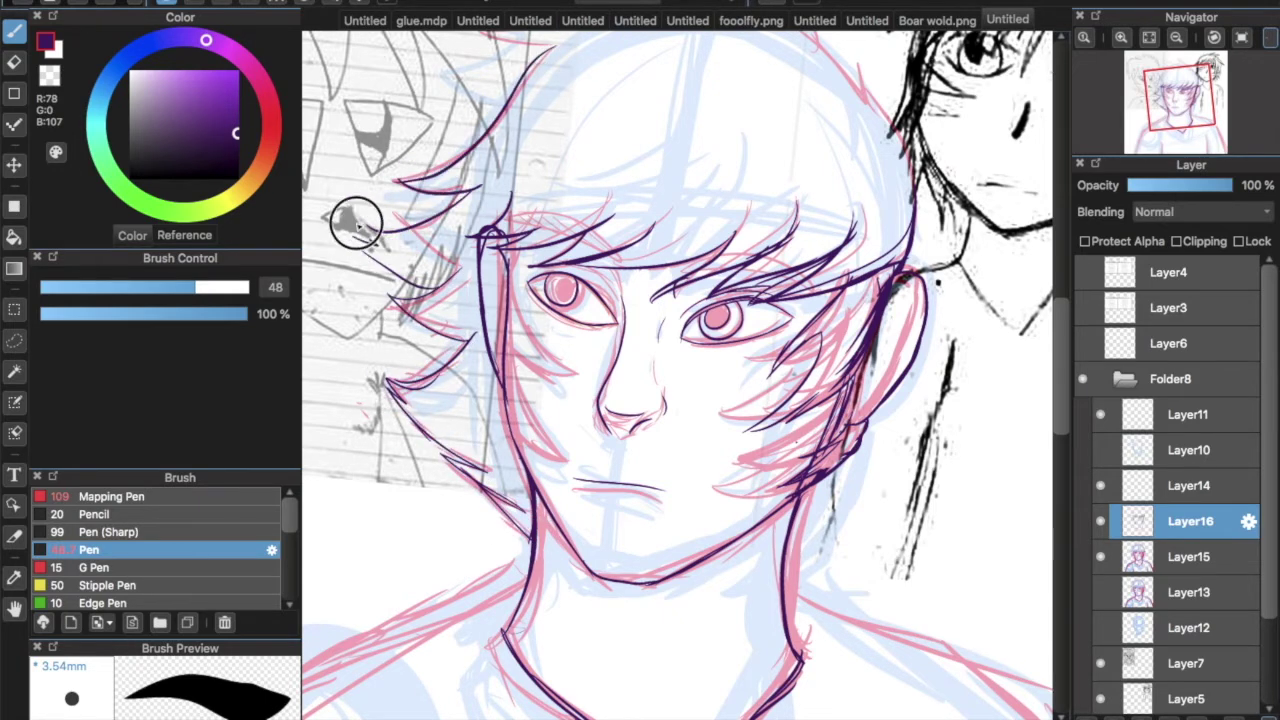
key("ctrl+z")
key("ctrl+z")
key("ctrl+y")
key("ctrl+y")
key("ctrl+z")
key("ctrl+z")
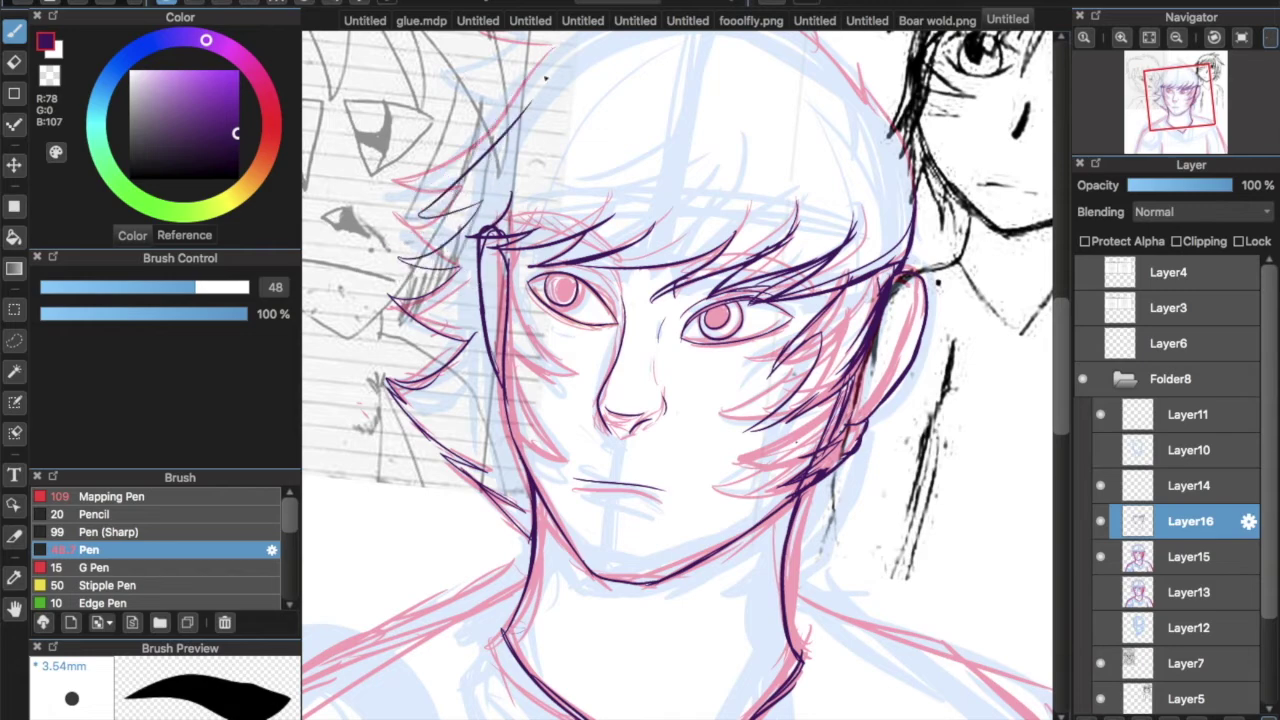
key("ctrl+y")
key("ctrl+y")
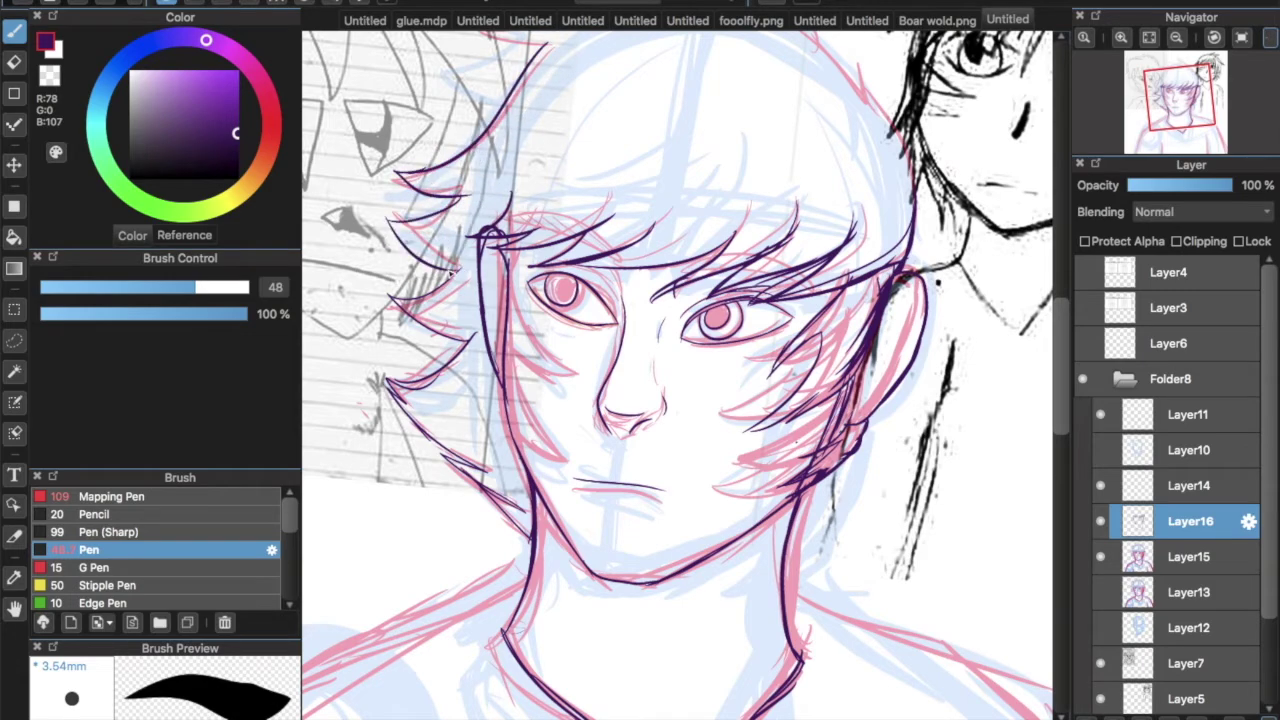
Ink the crown of the hair with its upright tufts and the head's upper right contour
scroll(597, 155, "up", 5)
left_click_drag(750, 78, 790, 166)
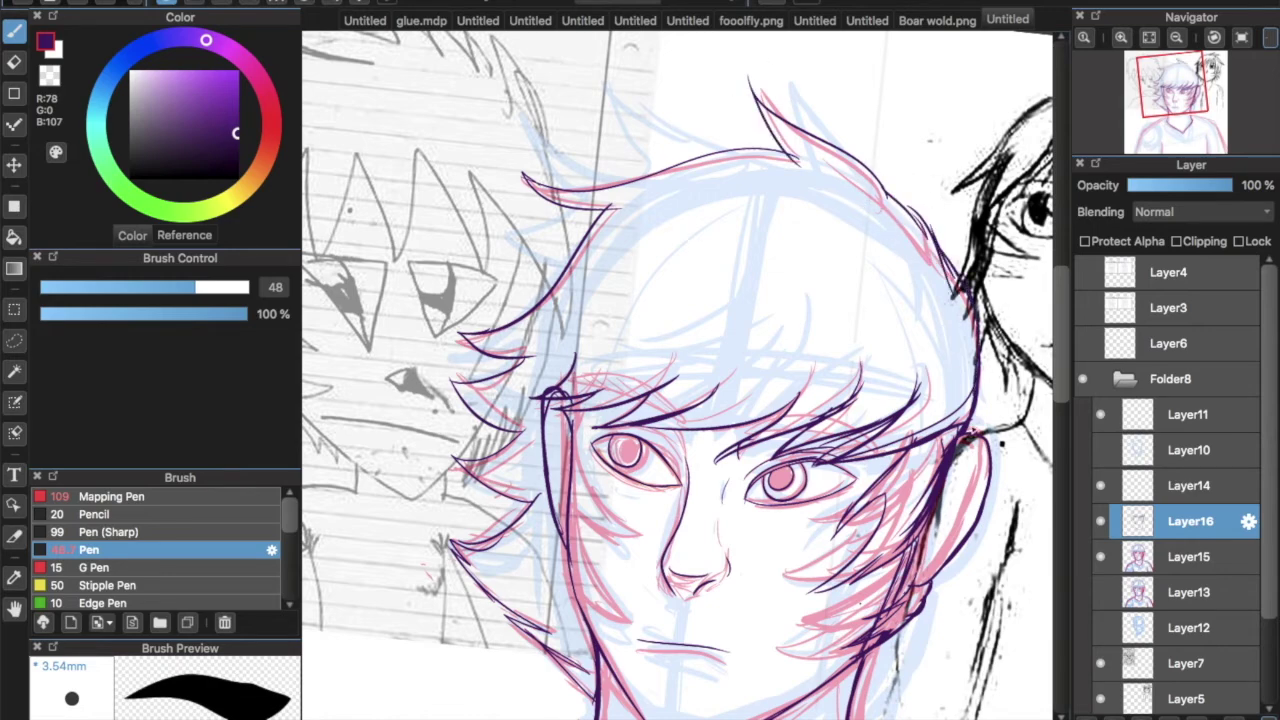
scroll(1000, 310, "down", 3)
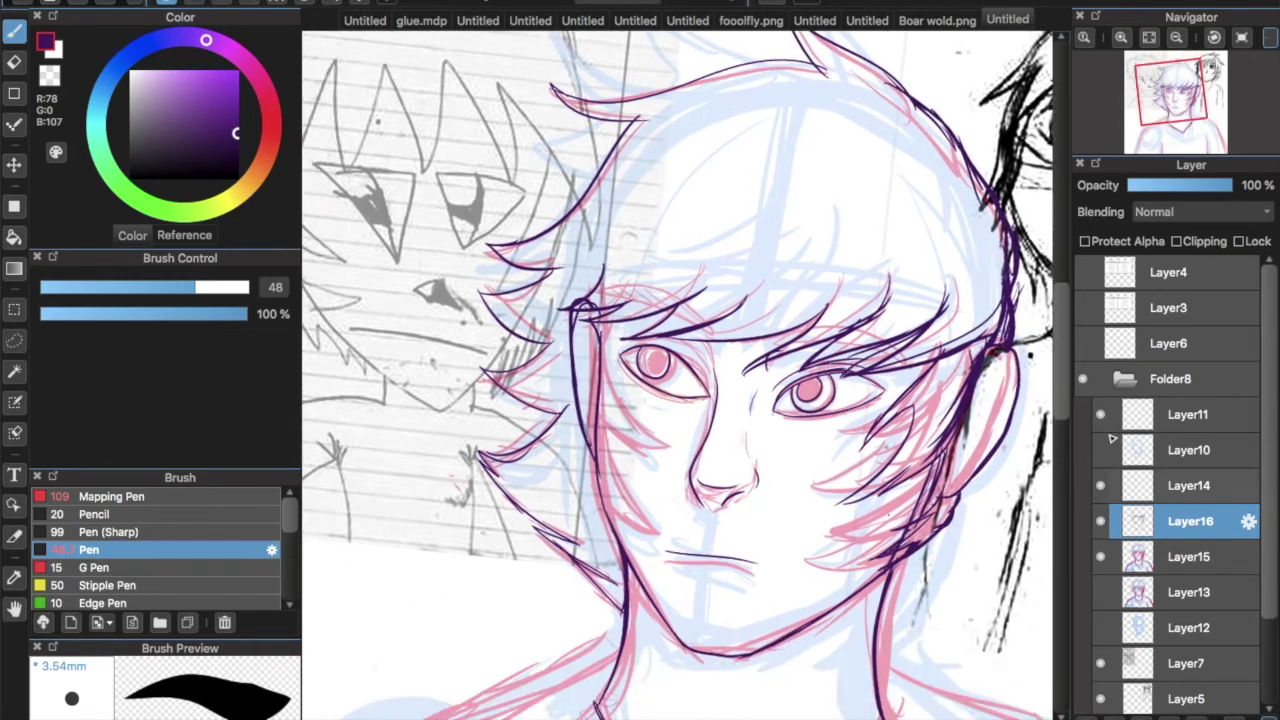
Hide Layer15 and thicken the ink around the left side and tip of the nose
left_click(1100, 556)
scroll(1100, 540, "down", 1)
scroll(700, 400, "down", 5)
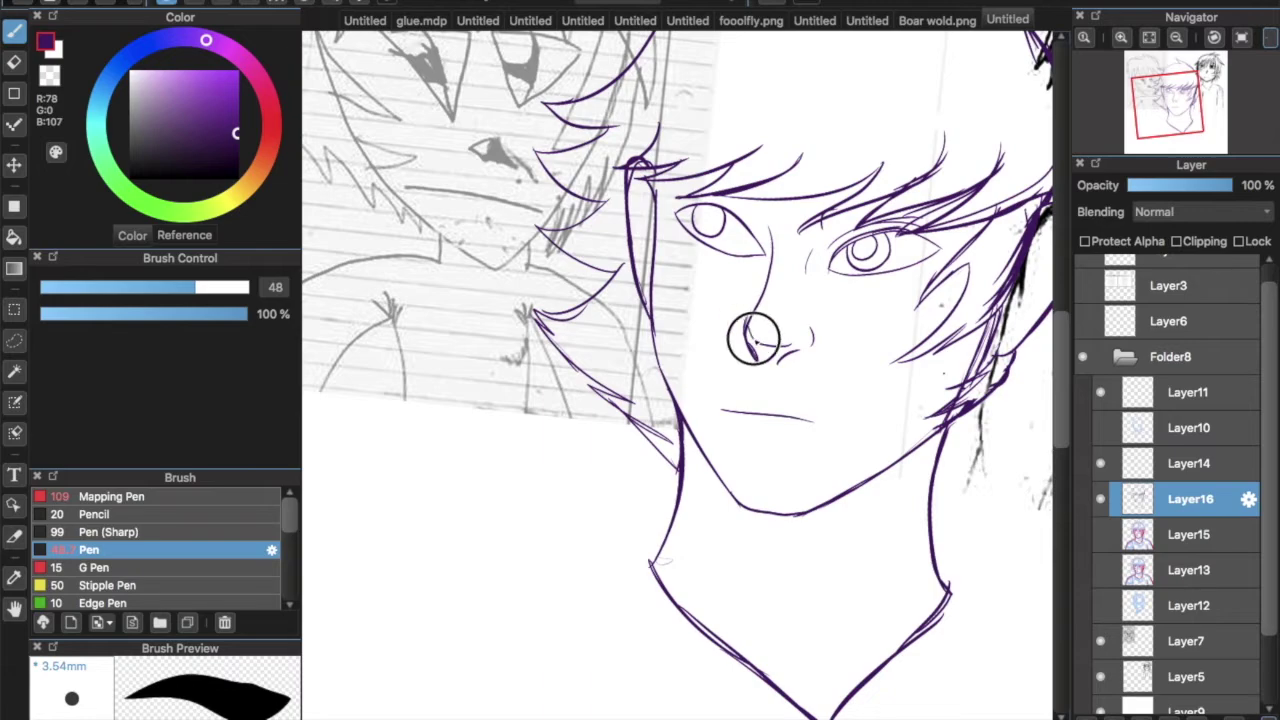
left_click_drag(765, 298, 787, 345)
scroll(700, 400, "down", 3)
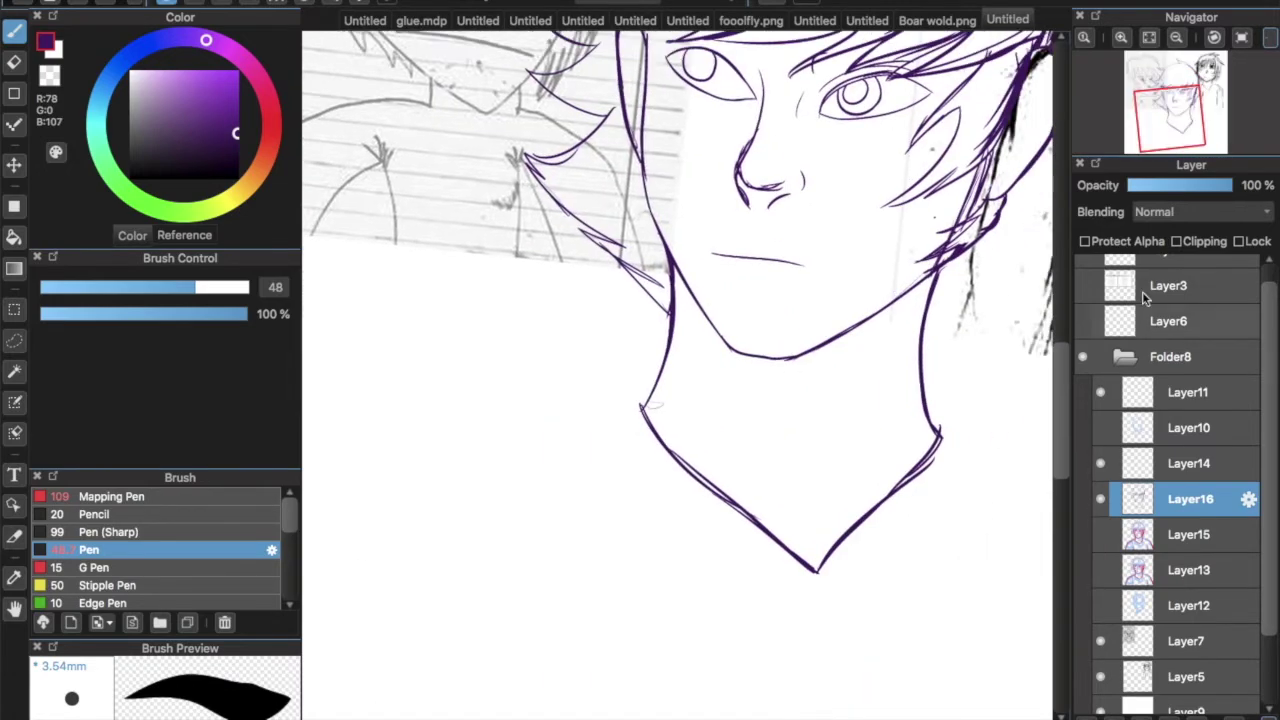
Show Layer15 and ink the pointed hair strands over both cheeks and the left temple
left_click(1100, 534)
scroll(670, 125, "up", 5)
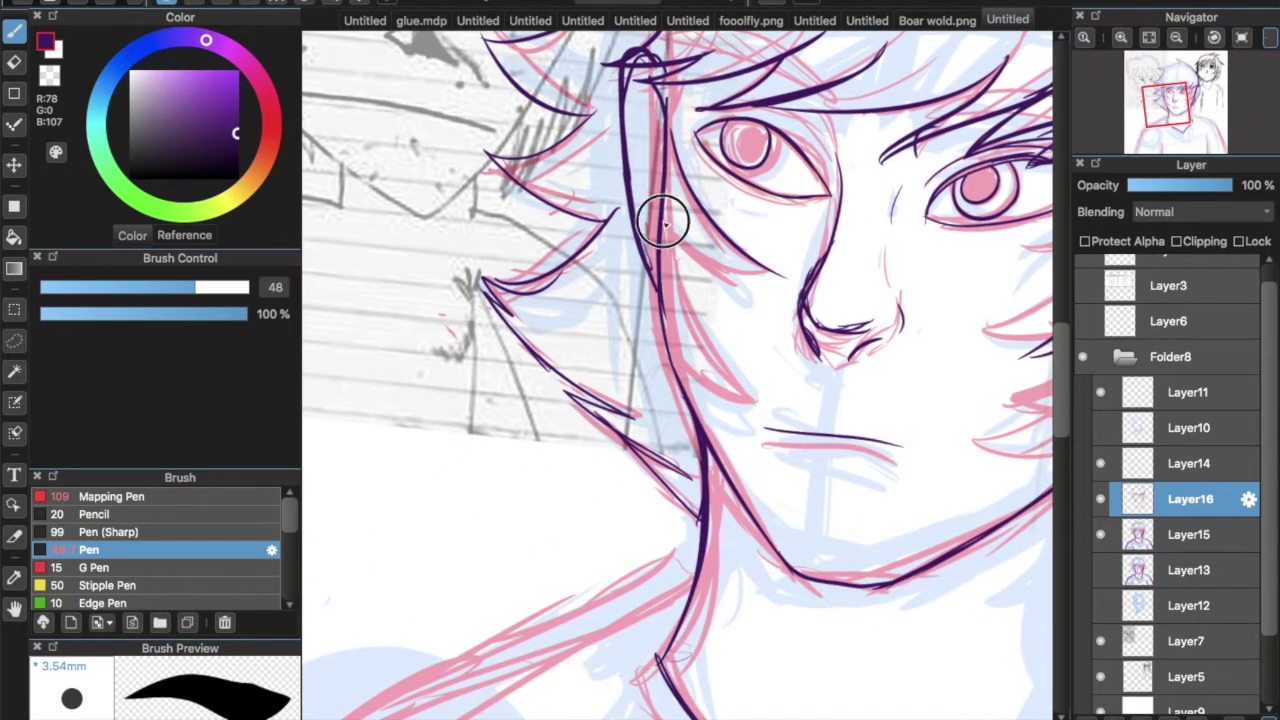
left_click_drag(695, 370, 760, 405)
left_click_drag(668, 110, 460, 208)
left_click_drag(926, 304, 755, 410)
left_click_drag(1006, 340, 810, 490)
left_click_drag(996, 340, 824, 480)
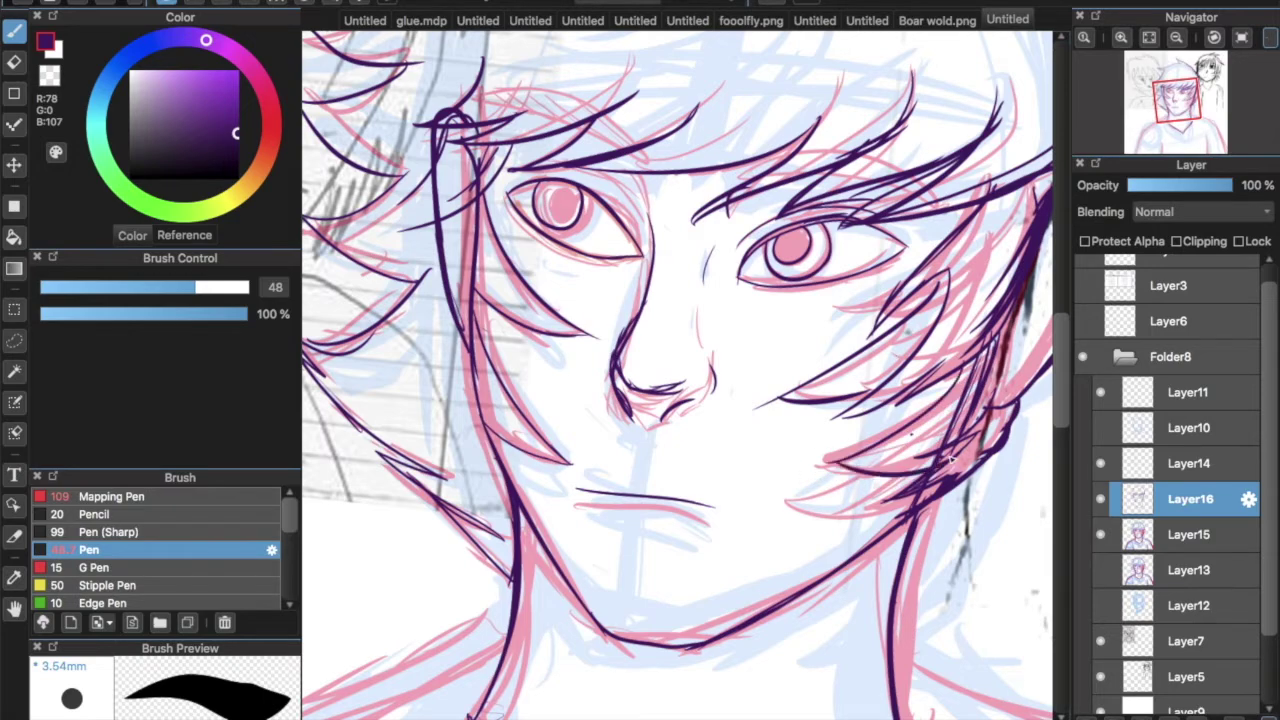
left_click_drag(932, 460, 826, 488)
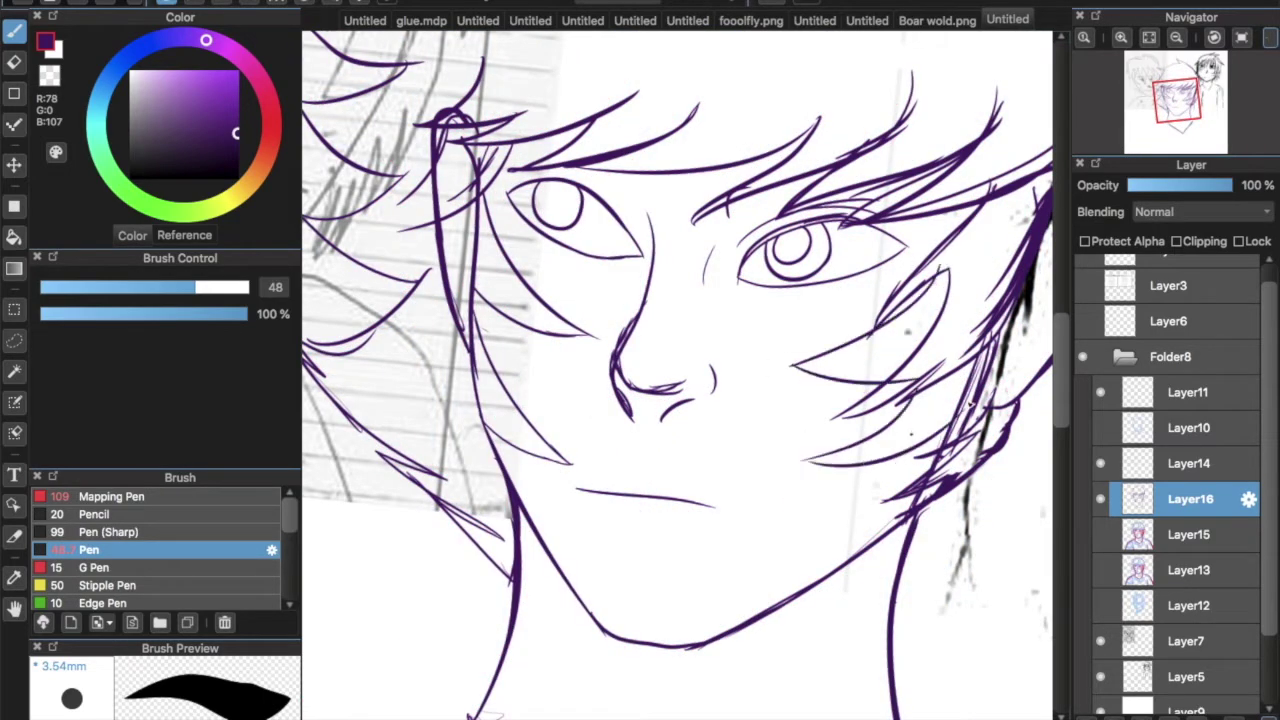
Lasso the two hair strands over the left cheek, adjust their size and position with a transform, and deselect them
mouse_move(1178, 100)
left_mouse_down()
mouse_move(1200, 86)
mouse_move(1166, 129)
mouse_move(1171, 100)
mouse_move(1195, 90)
mouse_move(1175, 100)
left_mouse_up()
key("l")
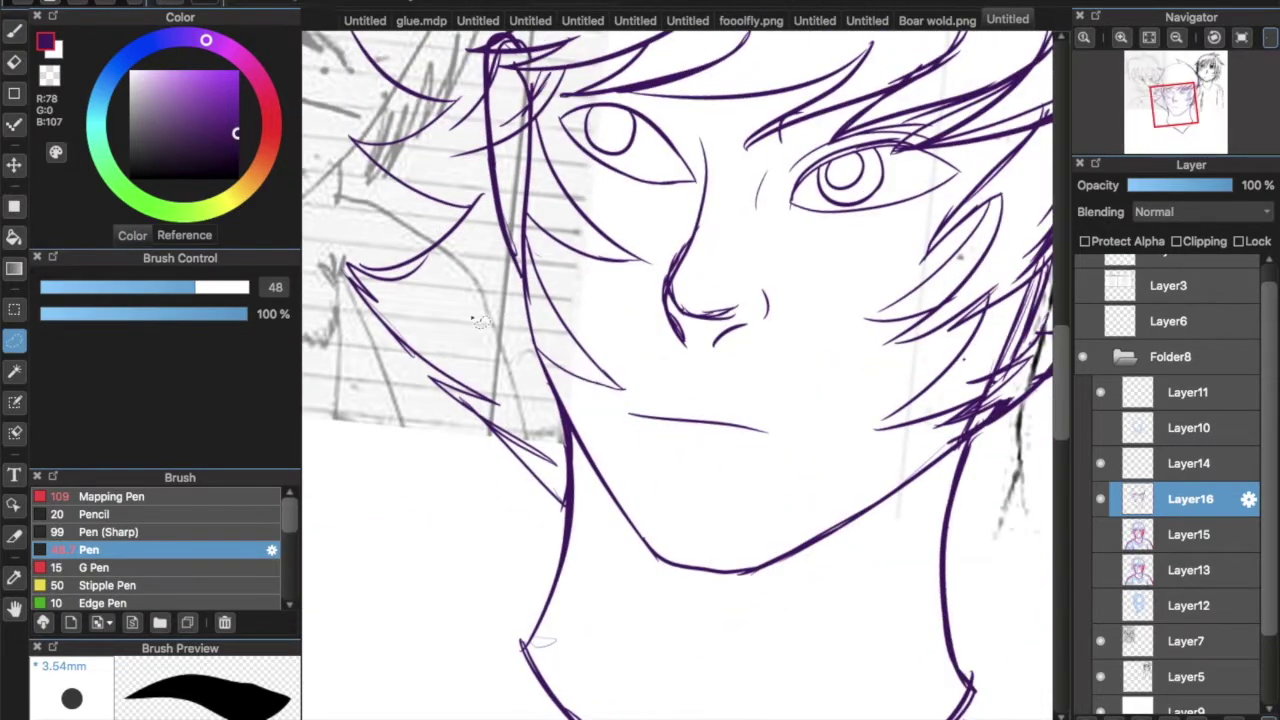
left_click_drag(652, 284, 571, 180)
key("ctrl+t")
left_click_drag(598, 127, 610, 130)
left_click_drag(578, 373, 580, 387)
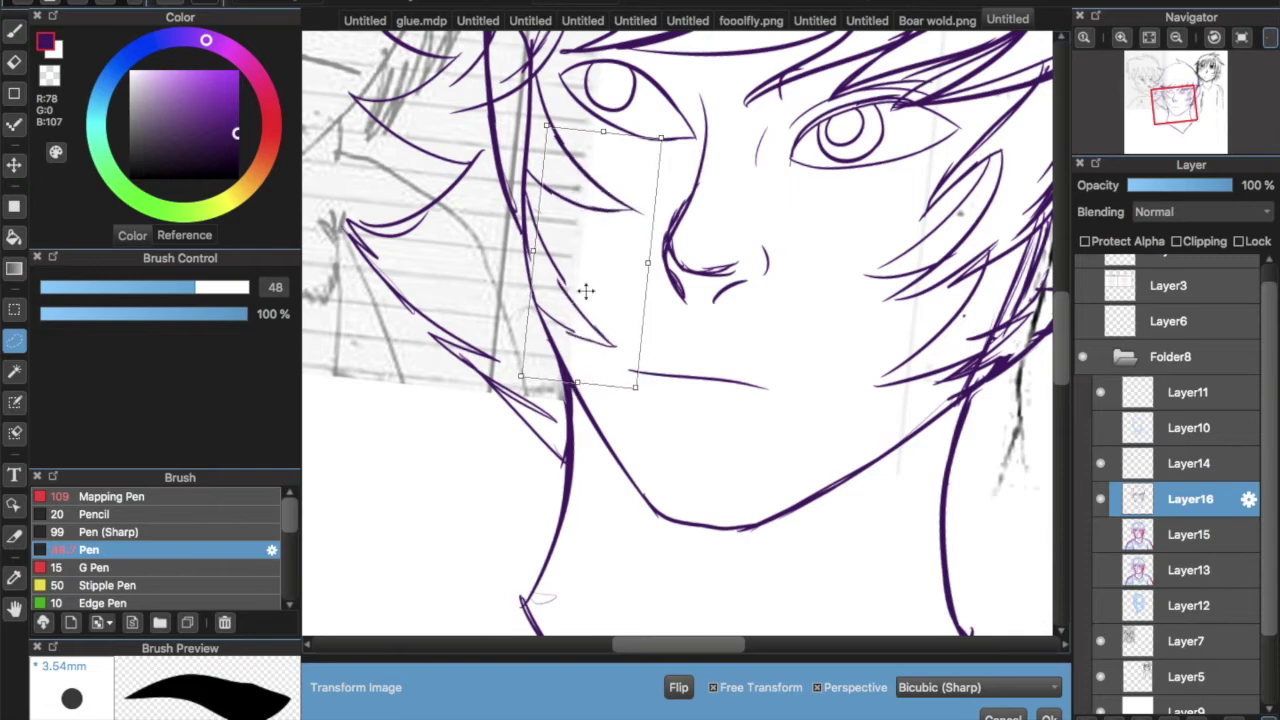
left_click(713, 687)
left_click_drag(590, 290, 599, 325)
key("Return")
key("ctrl+d")
key("ctrl+z")
key("ctrl+z")
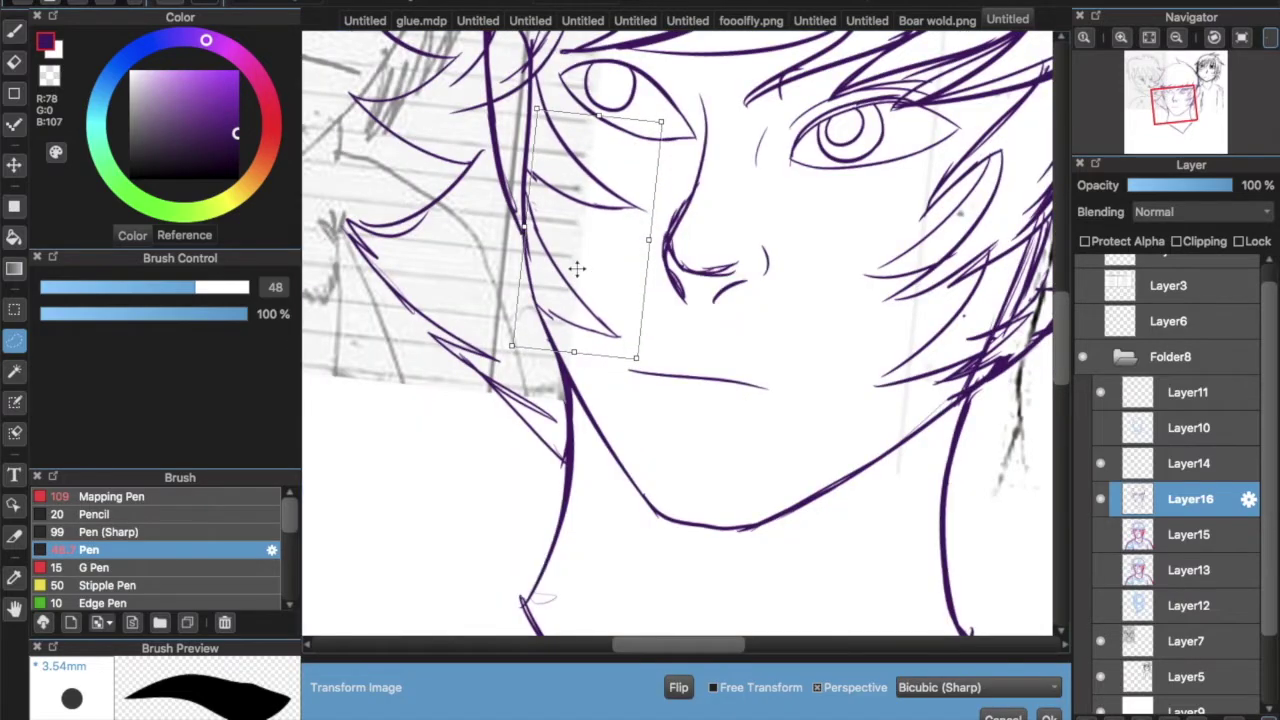
left_click_drag(574, 346, 574, 356)
key("Return")
key("ctrl+d")
Ink the left eye's upper lid crease and the brow's inner end with the Pen, keeping Layer15 visible
left_click(14, 30)
mouse_move(1190, 17)
left_mouse_down()
mouse_move(1140, 37)
mouse_move(1190, 17)
left_mouse_up()
scroll(530, 237, "up", 5)
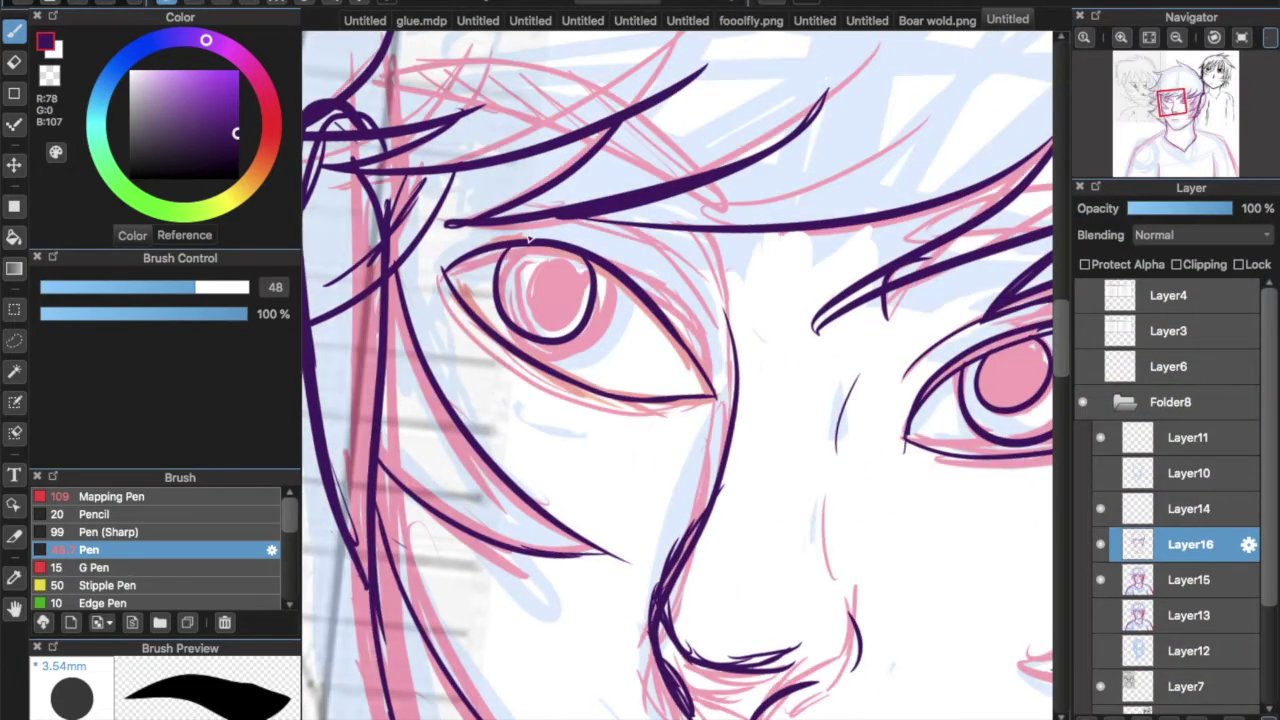
left_click_drag(534, 262, 646, 218)
key("ctrl+z")
mouse_move(446, 262)
left_mouse_down()
mouse_move(712, 236)
mouse_move(728, 285)
left_mouse_up()
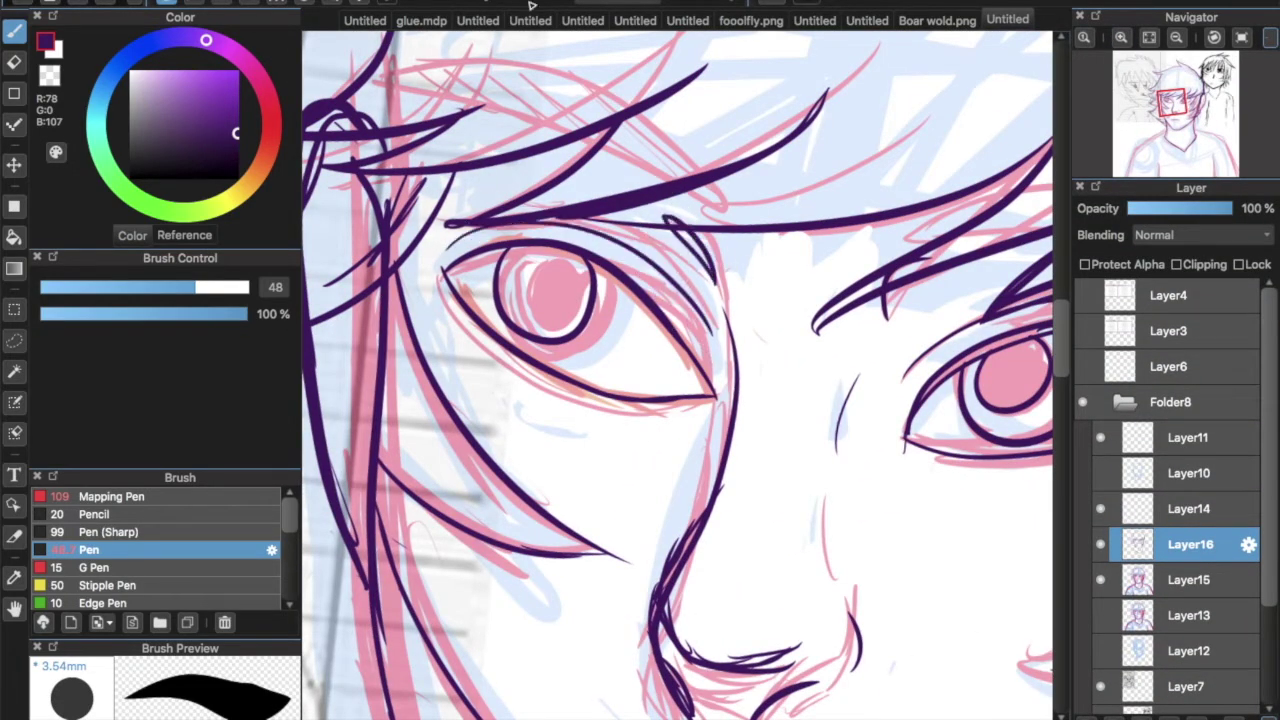
scroll(528, 121, "up", 2)
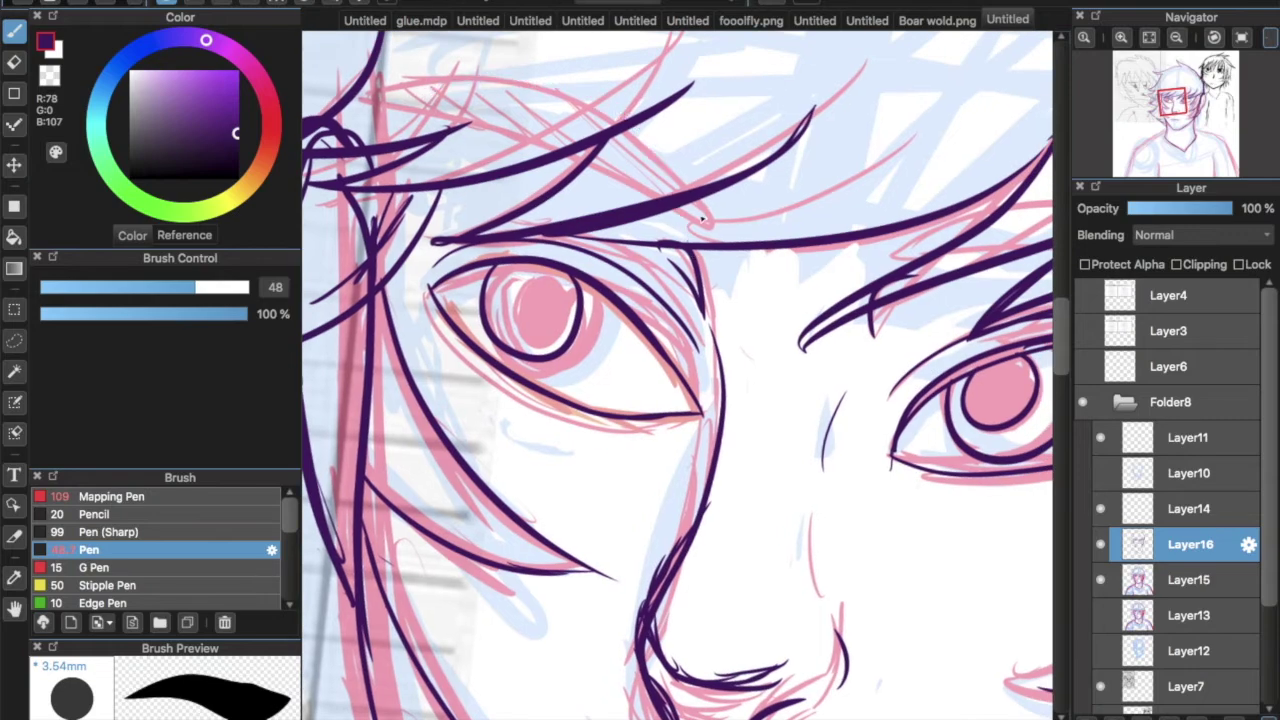
left_click_drag(688, 232, 421, 131)
key("ctrl+z")
scroll(573, 183, "down", 3)
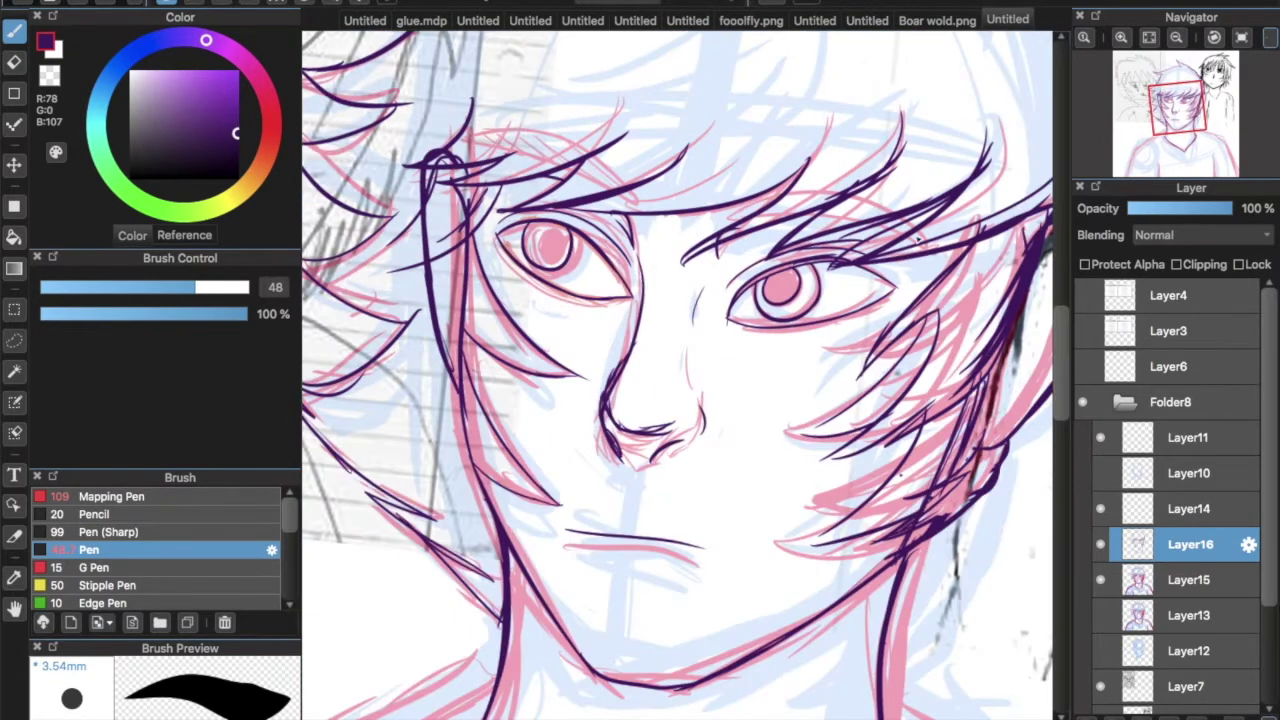
scroll(680, 380, "down", 5)
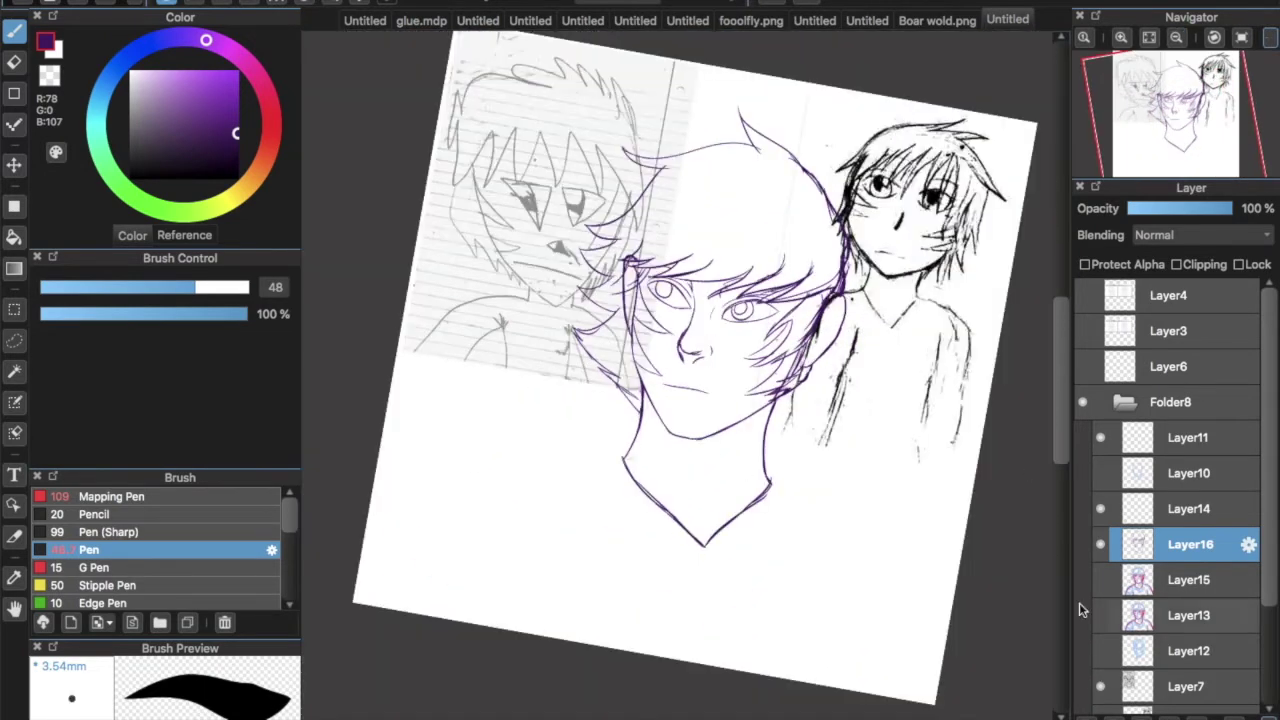
left_click(1100, 580)
left_click_drag(484, 486, 405, 608)
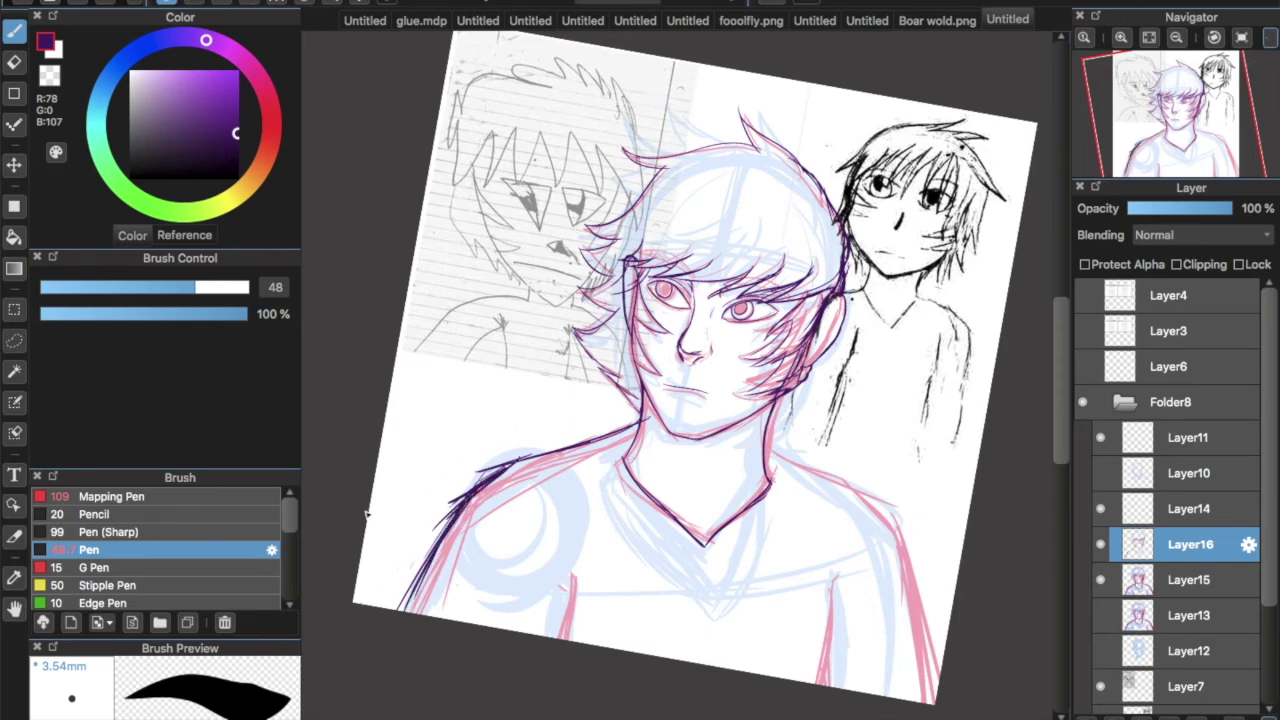
left_click_drag(535, 470, 436, 615)
key("ctrl+z")
key("ctrl+z")
key("ctrl+z")
key("ctrl+z")
left_click_drag(614, 436, 418, 612)
key("ctrl+z")
Ink both shoulders with their outer arm contours and the short inner arm lines beside the chest
left_click_drag(630, 418, 418, 610)
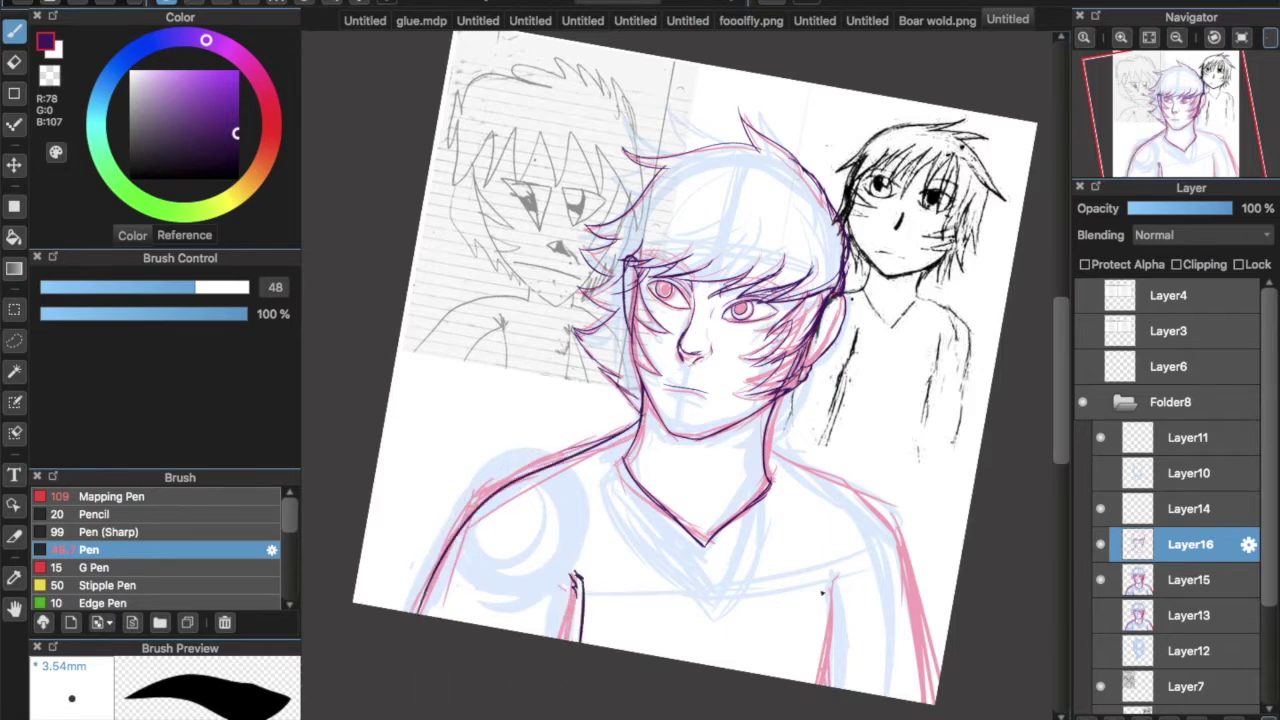
left_click_drag(826, 584, 826, 685)
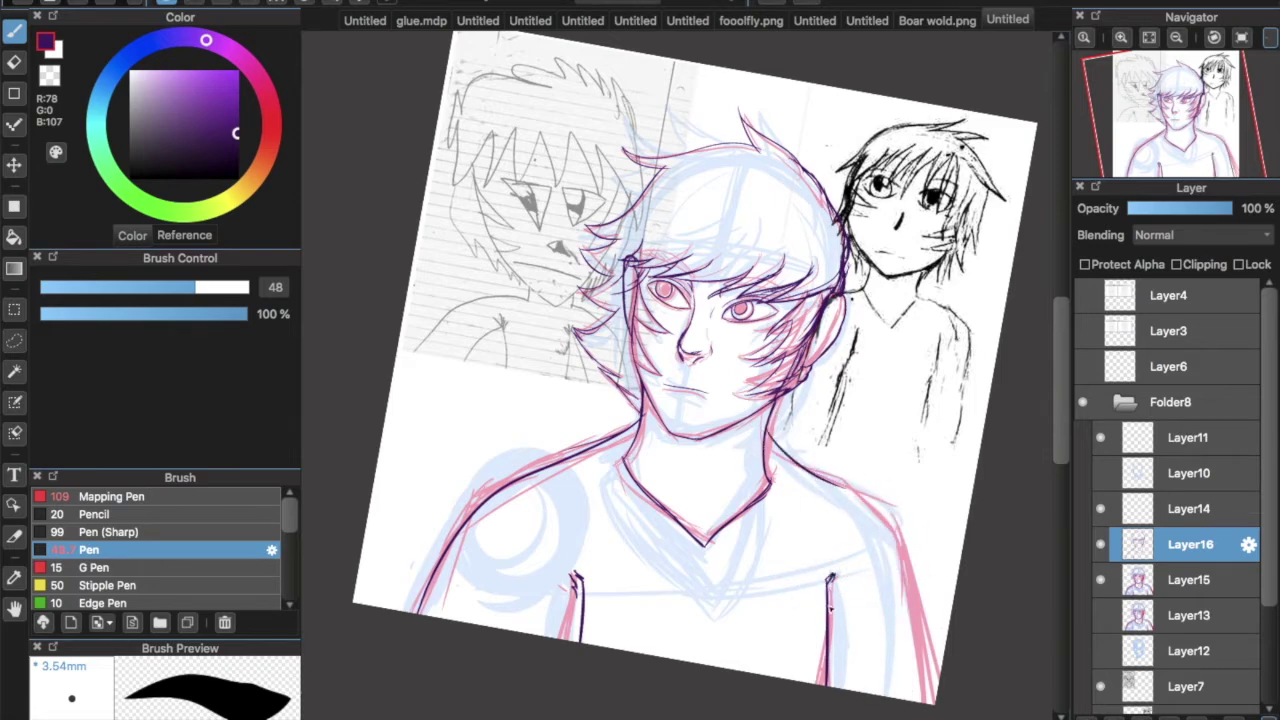
left_click_drag(776, 448, 892, 698)
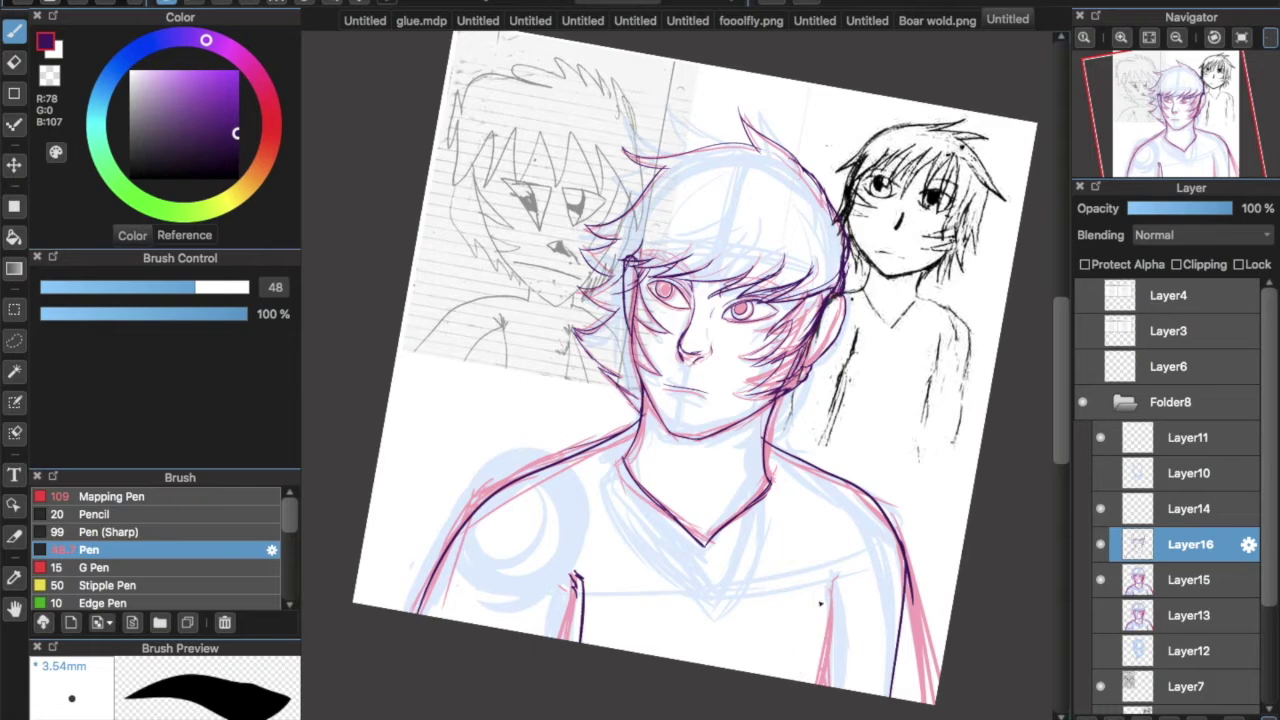
Hide Layer15, erase the left arm's inner and outer lines, and re-ink the outer arm straighter and closer to the body
left_click(1102, 581)
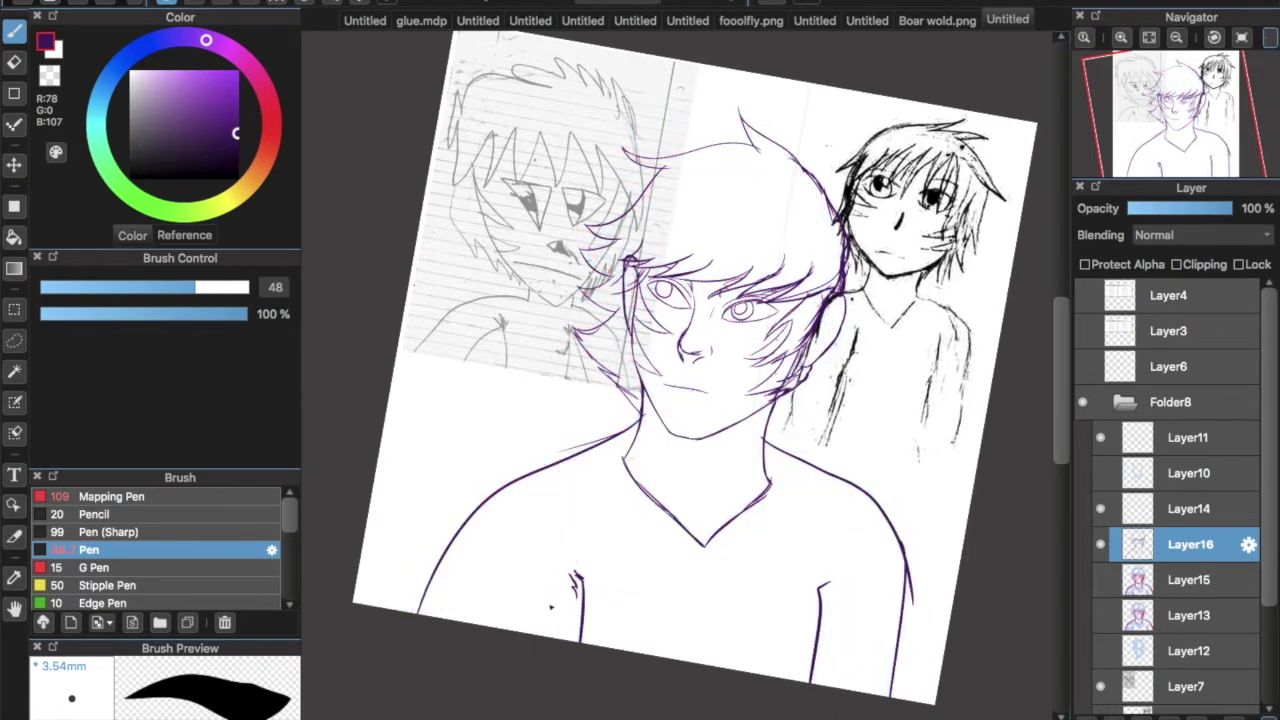
key("e")
left_click_drag(551, 551, 575, 640)
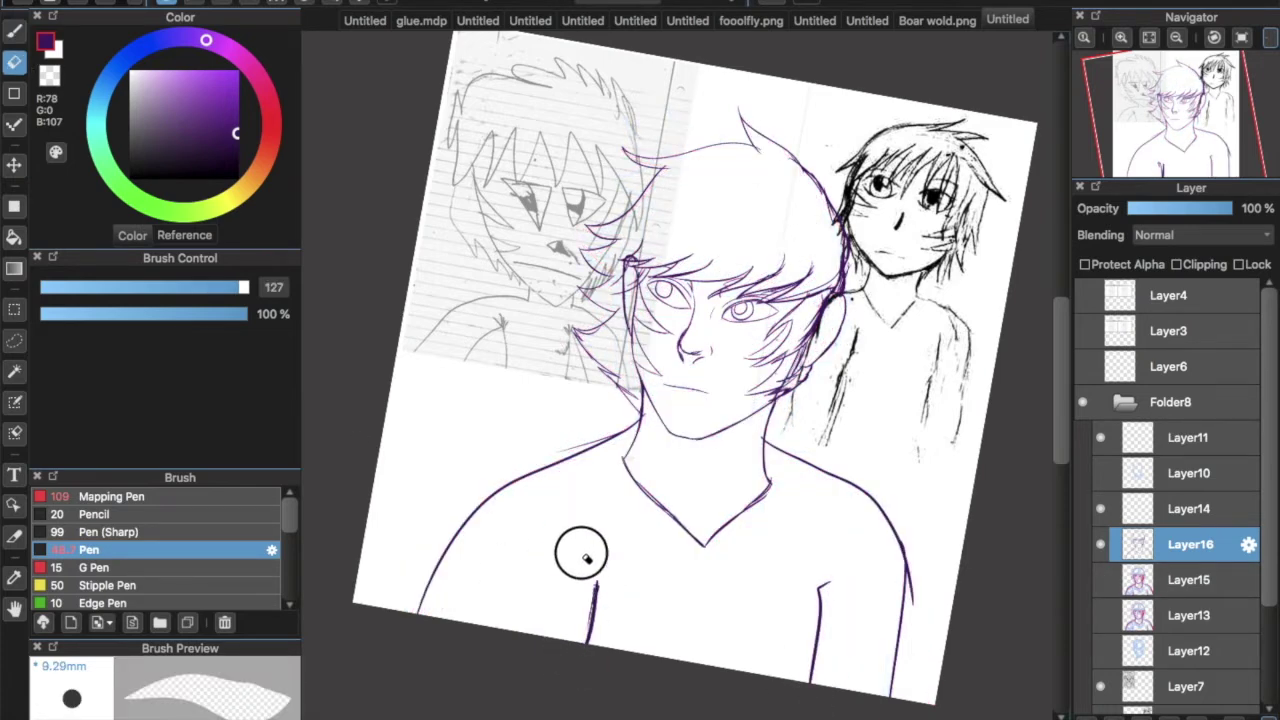
key("p")
mouse_move(420, 608)
left_mouse_down()
mouse_move(498, 490)
mouse_move(447, 617)
left_mouse_up()
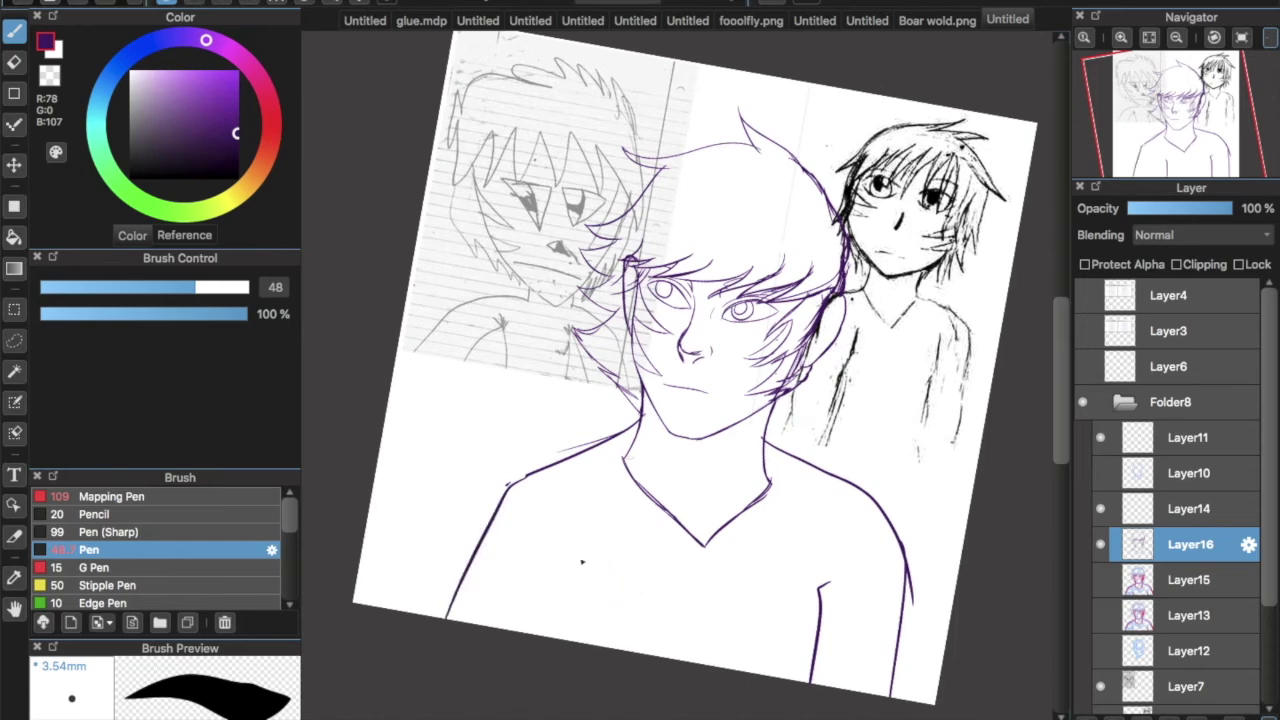
Ink the left arm's inner line beside the chest and thicken the left shoulder and outer arm with repeated strokes
left_click_drag(598, 567, 591, 610)
mouse_move(640, 415)
left_mouse_down()
mouse_move(517, 466)
mouse_move(451, 543)
mouse_move(605, 432)
left_mouse_up()
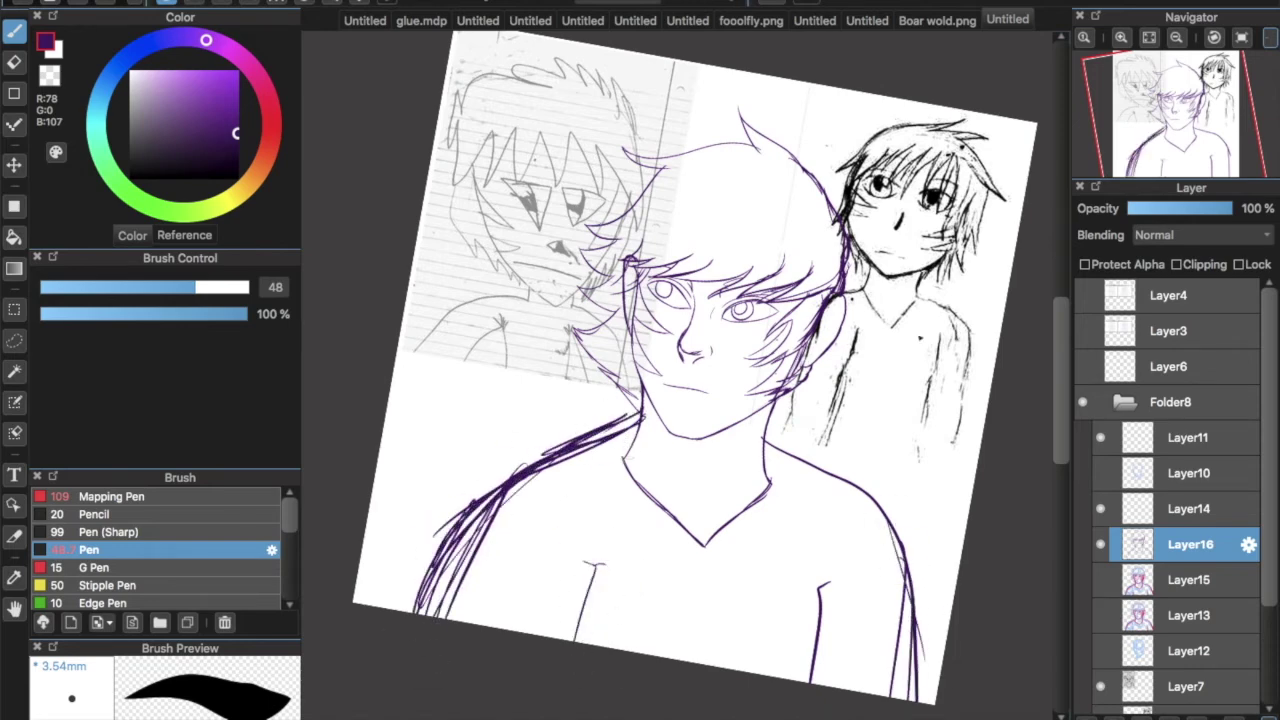
Reset the canvas rotation, lasso the two inner arm lines beside the chest, and try repositioning and skewing them with a transform
left_click(1242, 37)
key("l")
left_click_drag(571, 686, 571, 694)
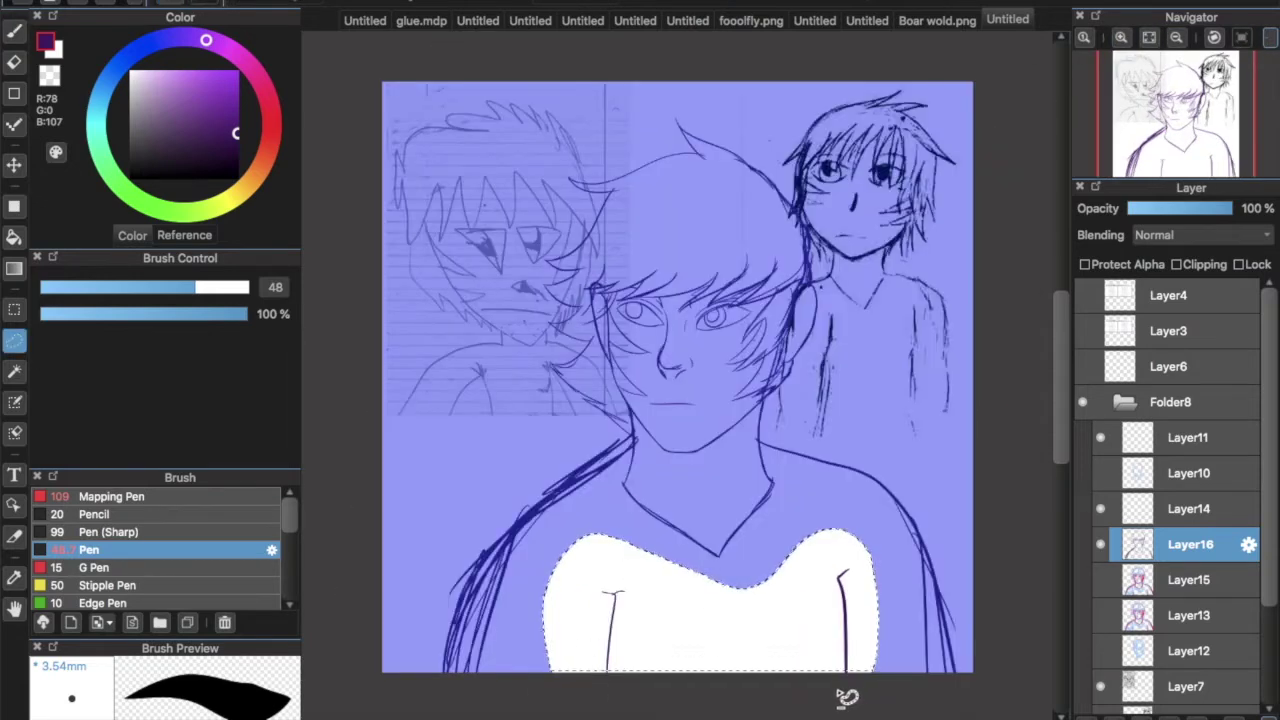
key("ctrl+t")
left_click_drag(550, 540, 516, 445)
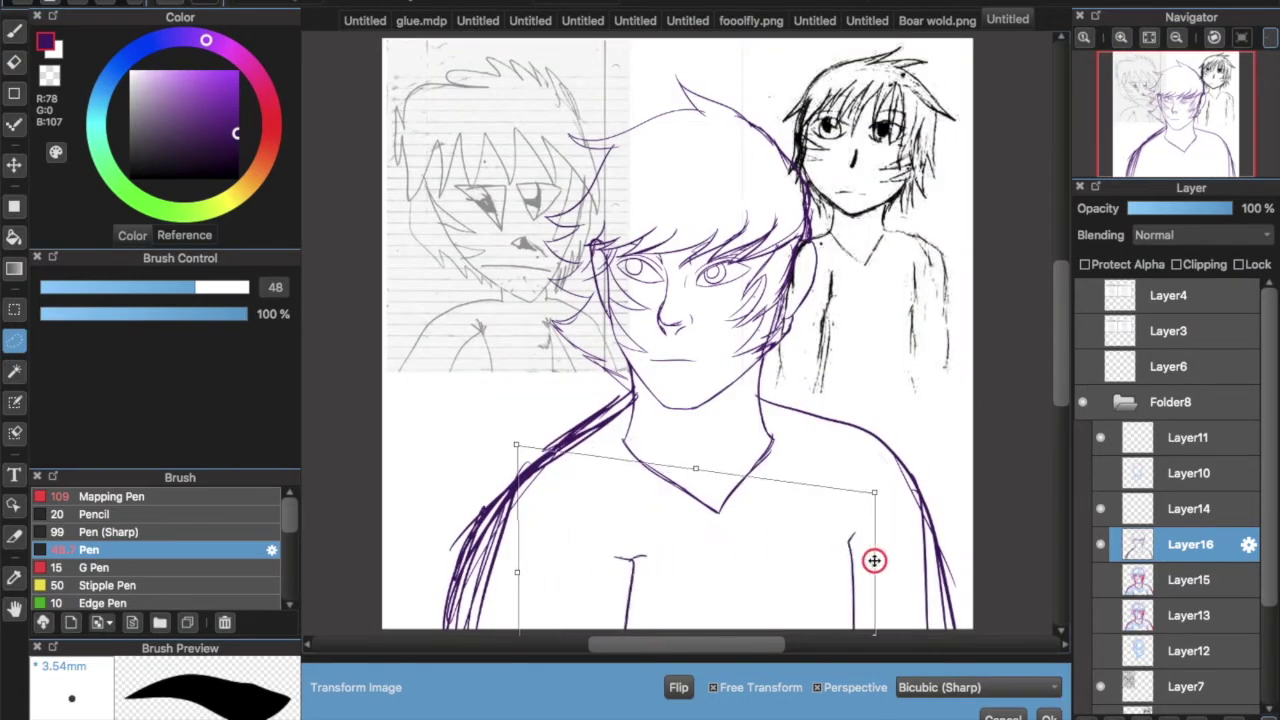
left_click_drag(880, 567, 815, 588)
left_click_drag(805, 604, 816, 637)
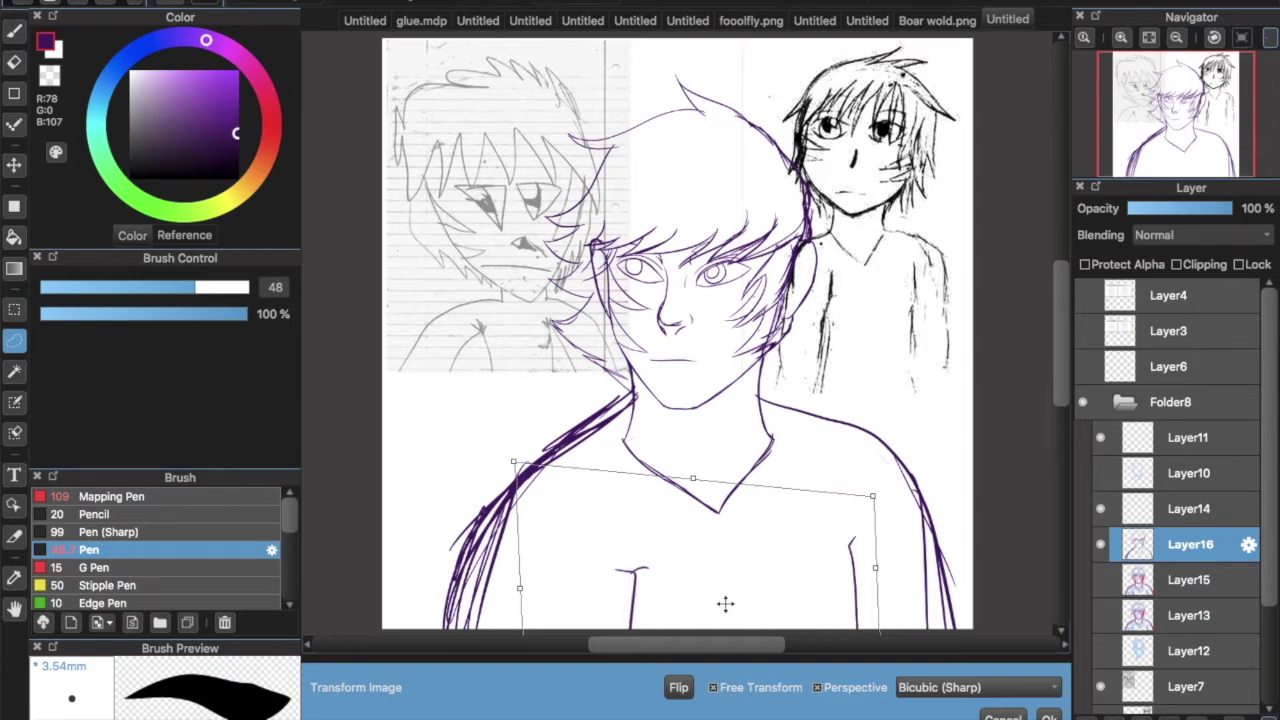
left_click(560, 449)
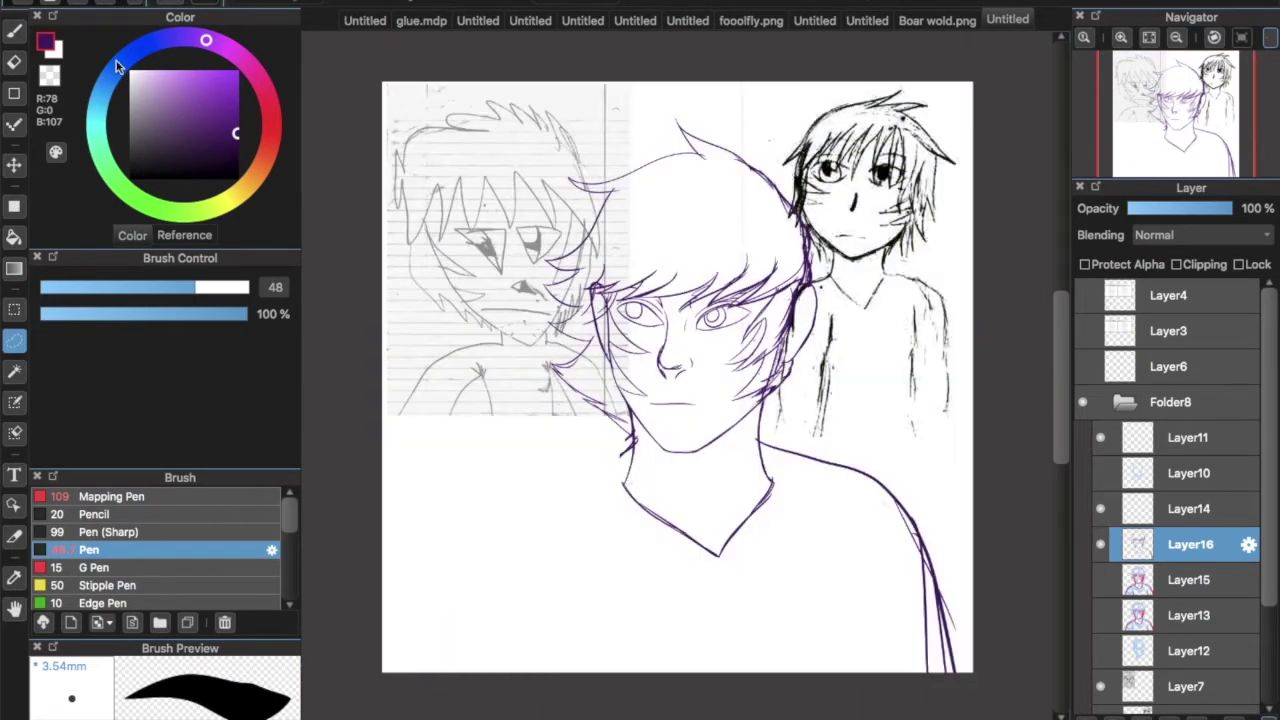
Show Layer15 and re-ink the left shoulder, outer arm and both inner arm lines along the underlying sketch
key("b")
left_click(1099, 580)
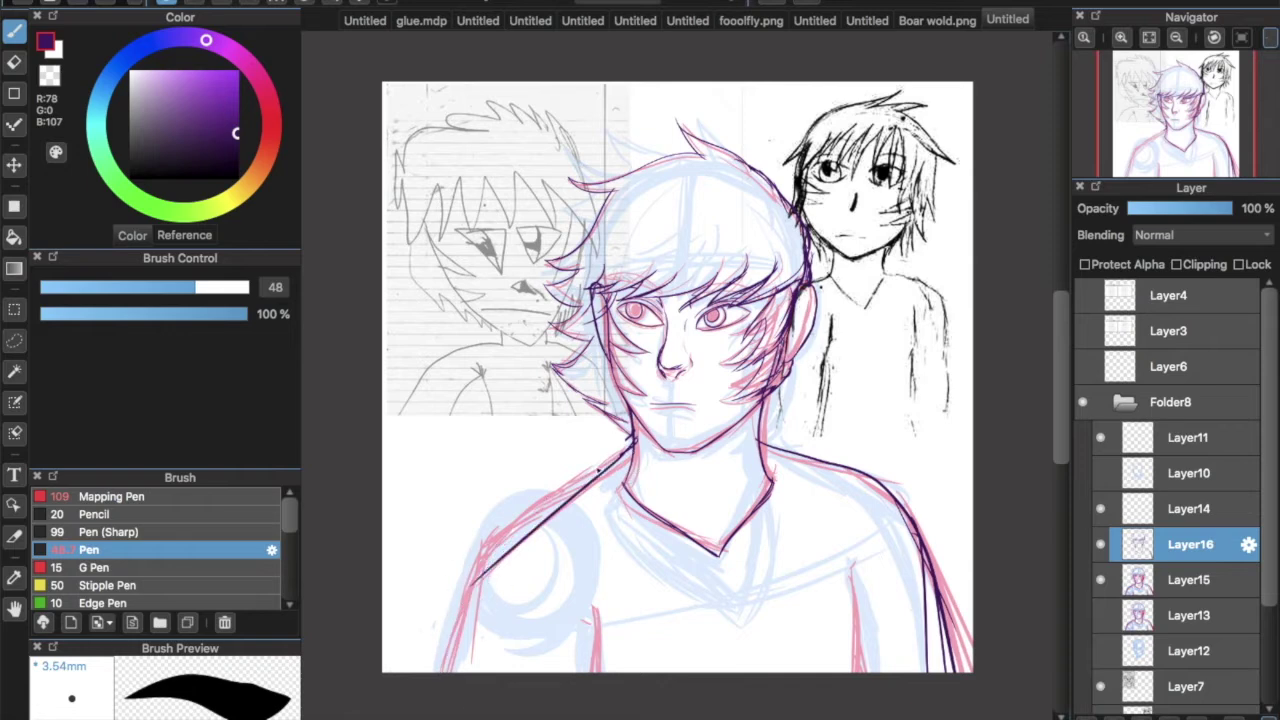
key("ctrl+z")
left_click_drag(636, 445, 486, 543)
left_click_drag(598, 615, 600, 648)
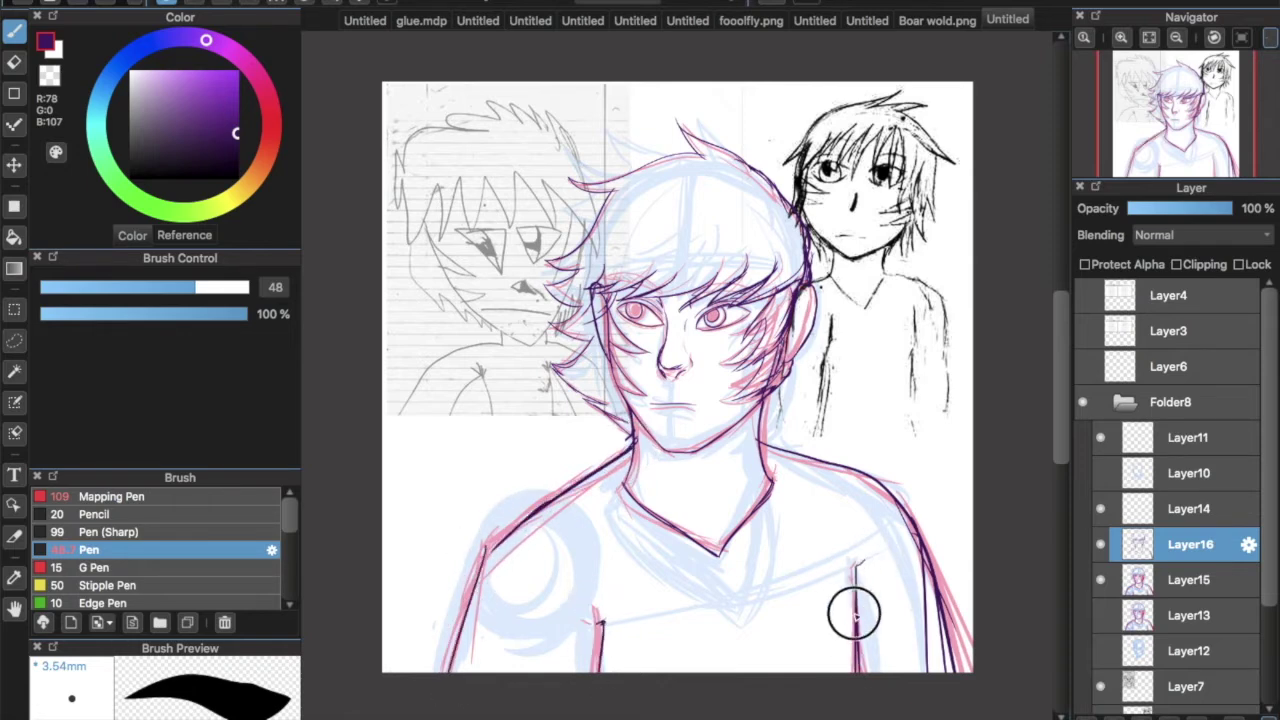
Lasso the right arm's inner line and adjust its position with a transform
left_click(1178, 40)
left_click(14, 340)
left_click_drag(700, 425, 752, 494)
key("ctrl+t")
mouse_move(720, 370)
left_mouse_down()
mouse_move(737, 400)
mouse_move(749, 357)
mouse_move(732, 362)
left_mouse_up()
key("Return")
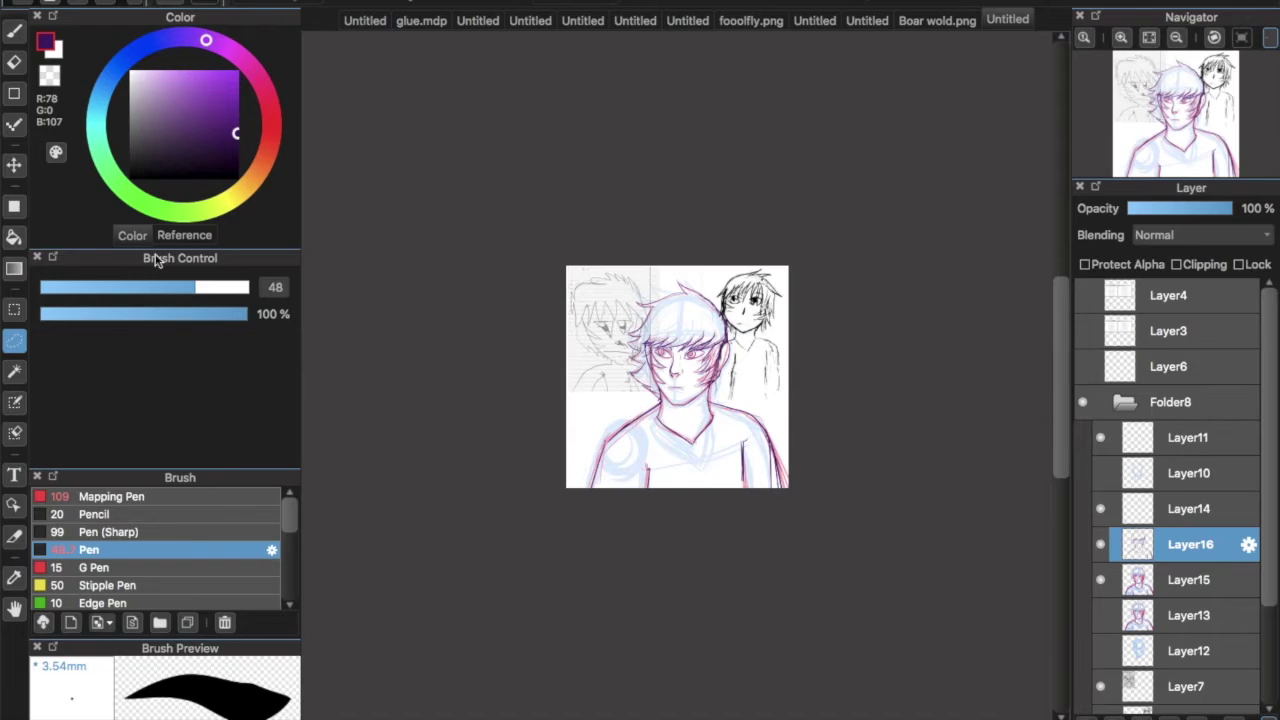
Hide Layer15 and the reference layers Layer7 and Layer5
key("b")
left_click(1100, 579)
left_click(1100, 686)
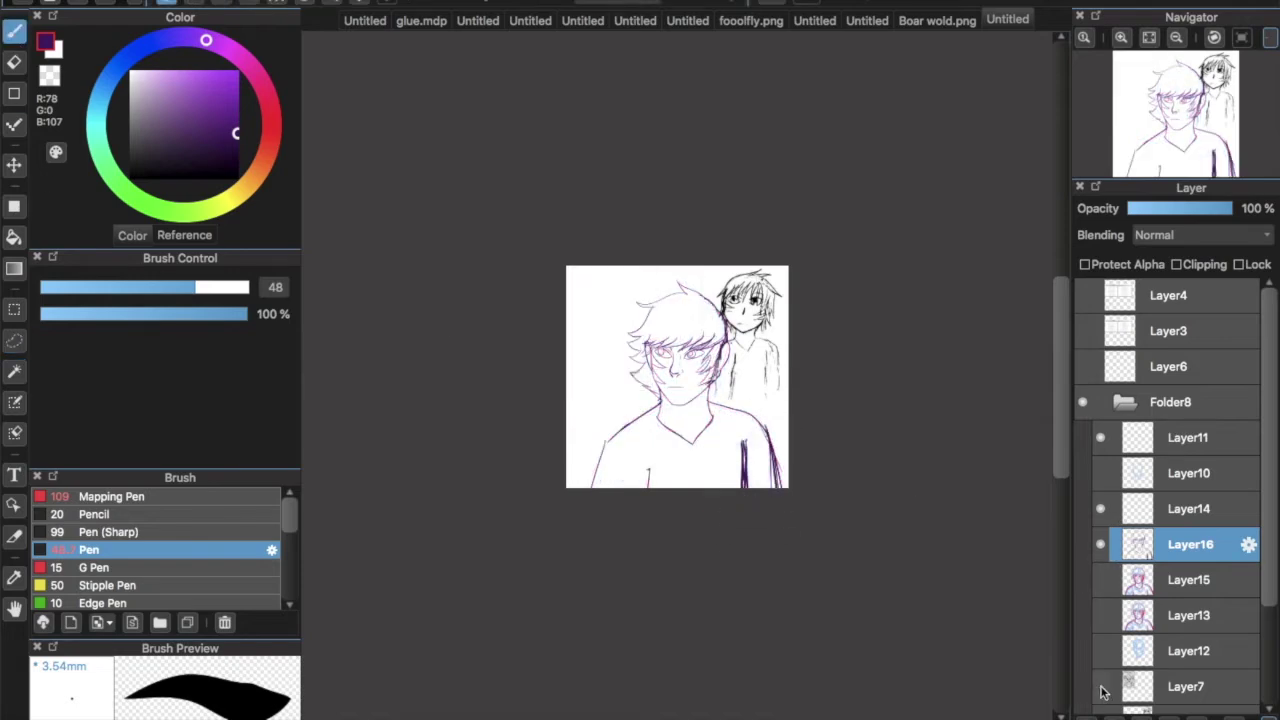
scroll(1103, 600, "down", 3)
left_click(1100, 589)
Lower Layer16's opacity to 42%, add a new layer above it, and switch the drawing colour to black
left_click(1121, 38)
left_click(1121, 38)
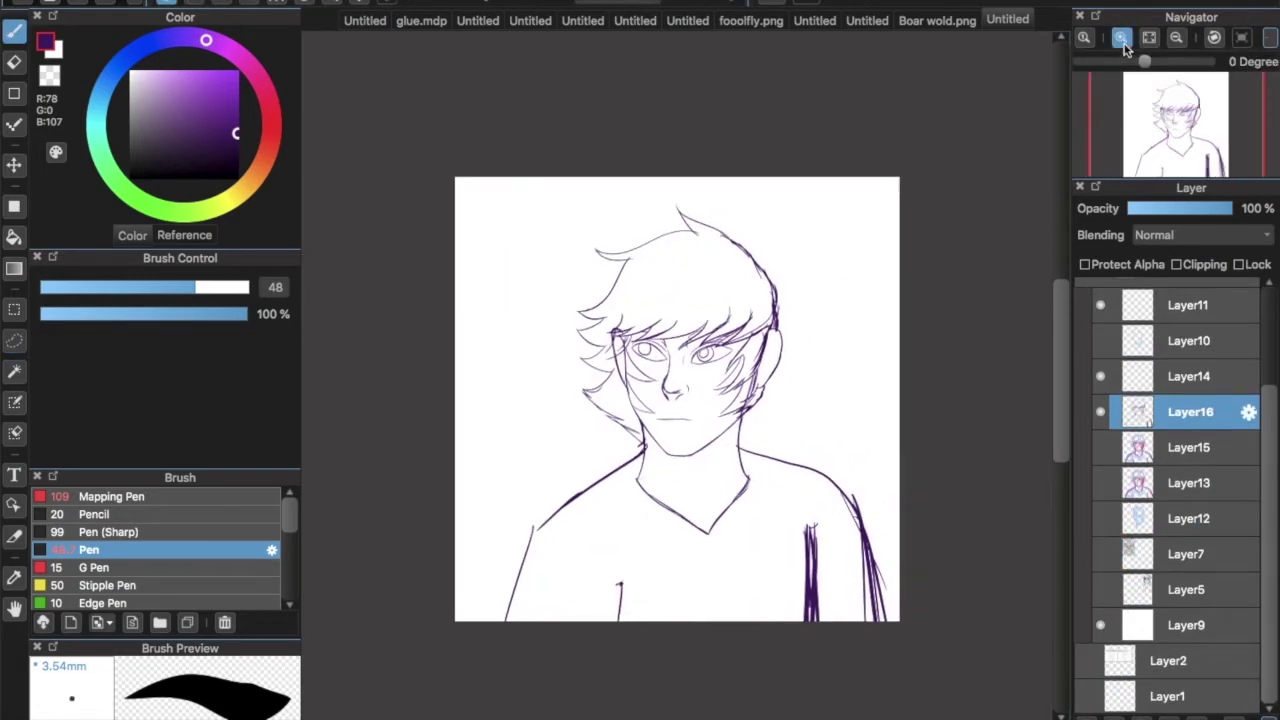
left_click(1121, 38)
scroll(1075, 85, "up", 1)
left_click(1172, 208)
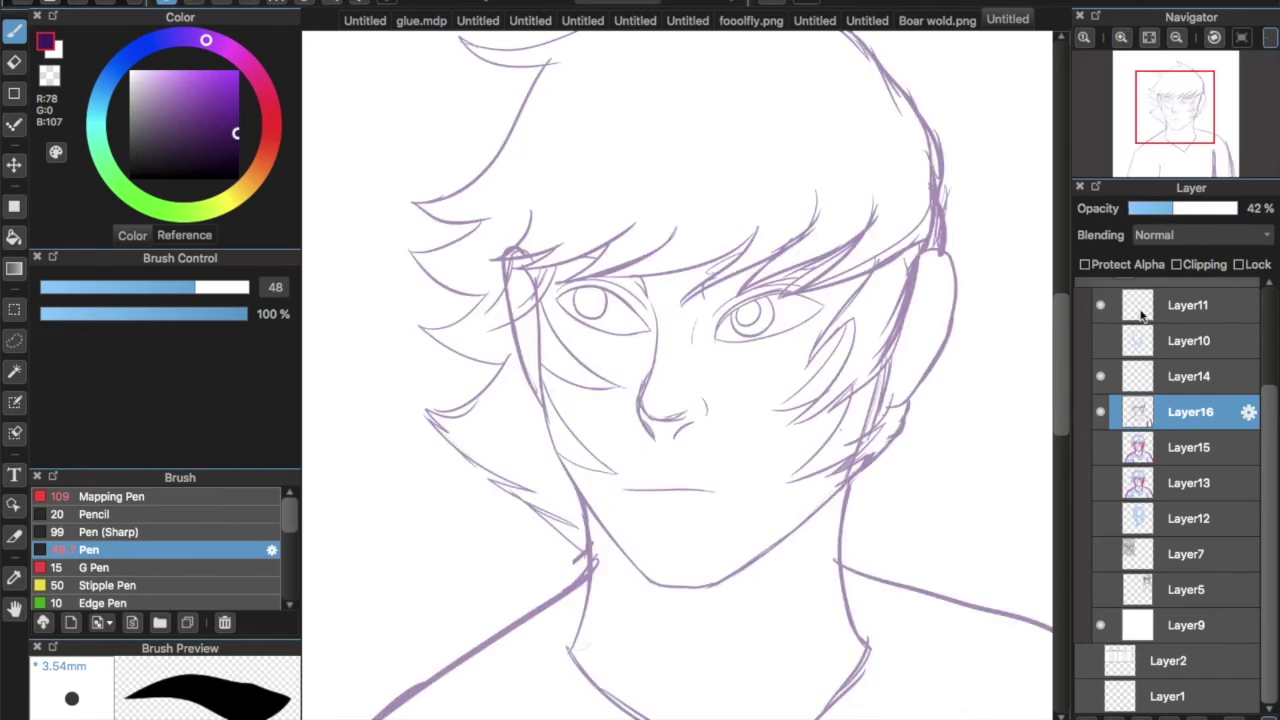
key("ctrl+shift+n")
scroll(1170, 128, "up", 2)
scroll(1170, 128, "down", 2)
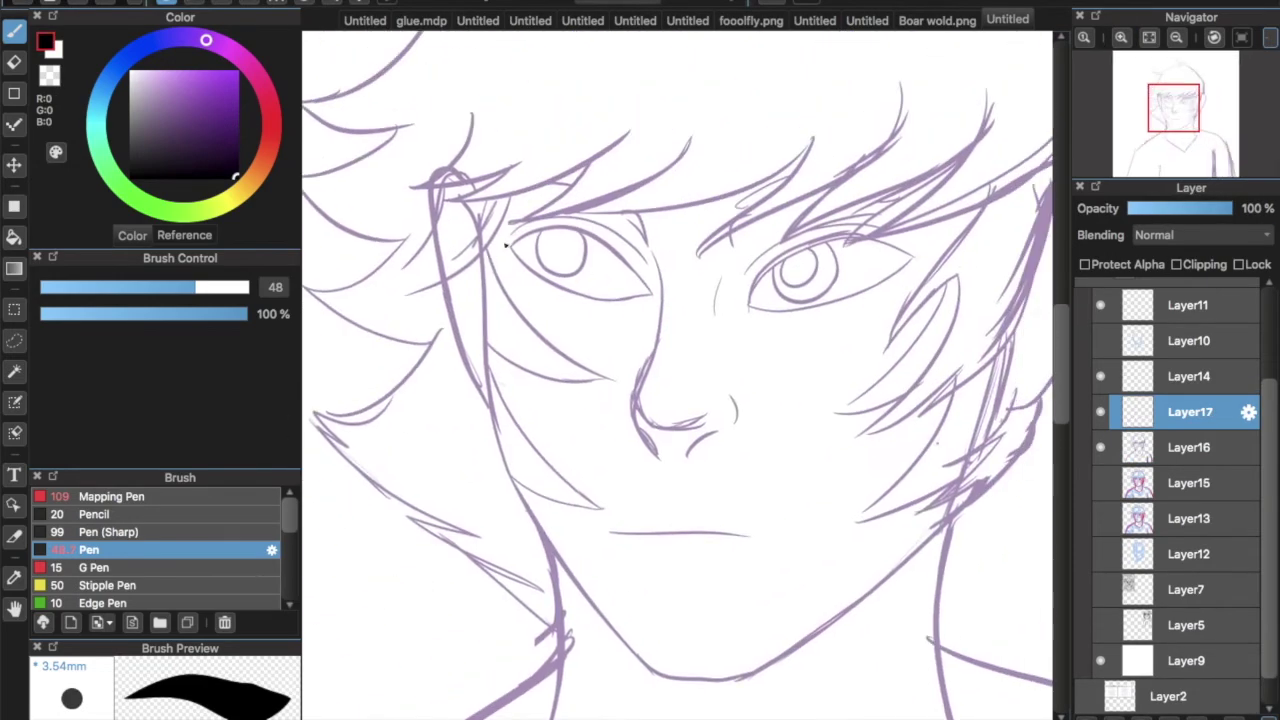
key("ctrl+z")
mouse_move(482, 245)
left_mouse_down()
mouse_move(565, 600)
mouse_move(491, 400)
mouse_move(555, 570)
left_mouse_up()
key("ctrl+z")
left_click_drag(532, 378, 810, 405)
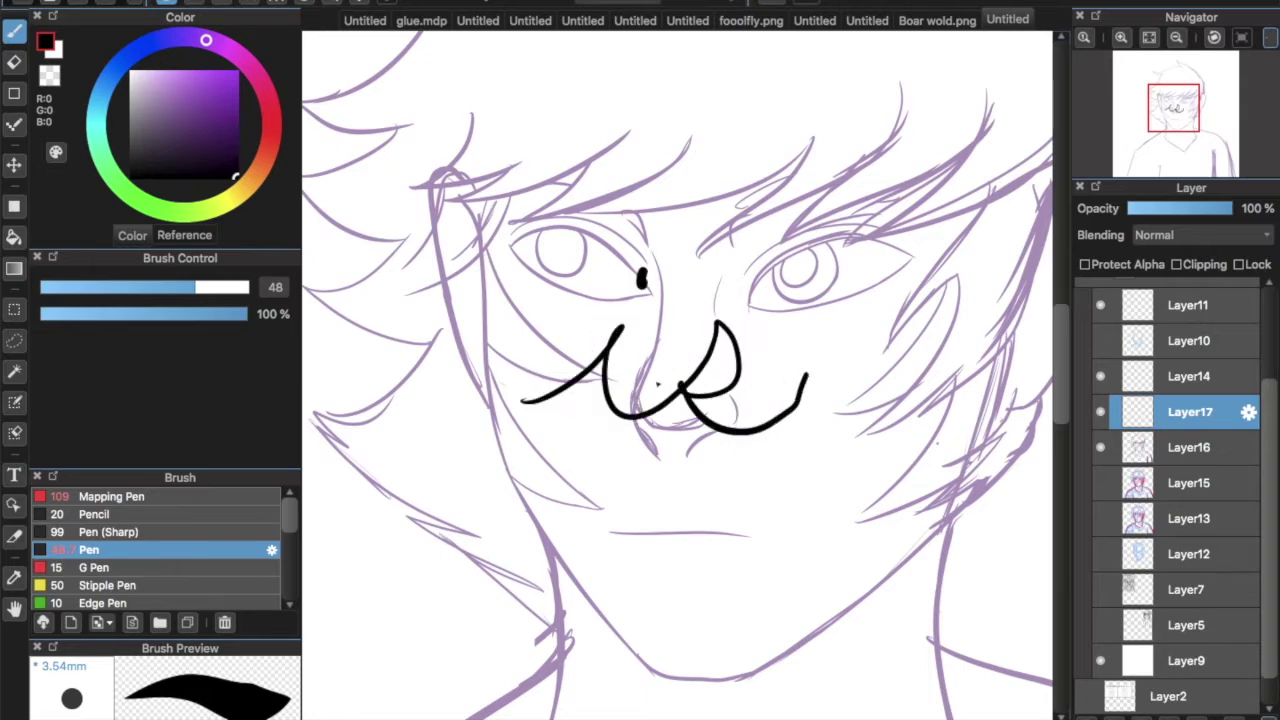
key("ctrl+z")
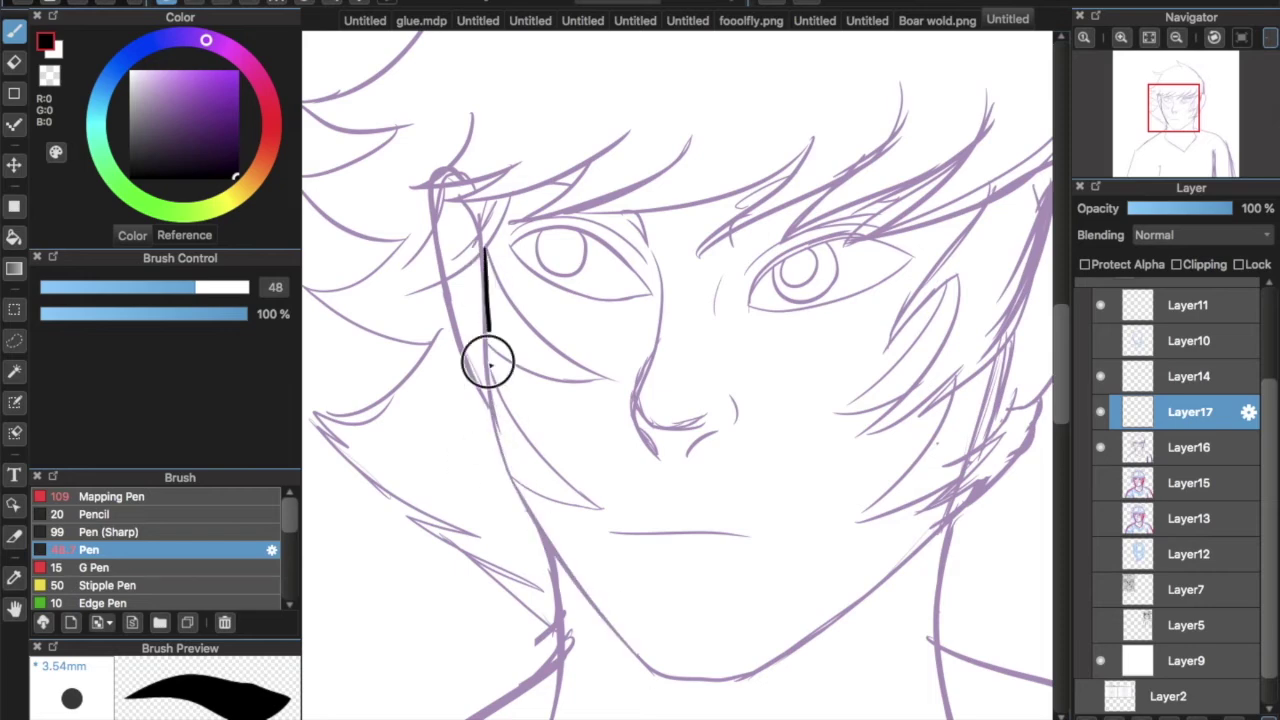
Ink the left face contour in black from the temple down to the jaw with the Pen
mouse_move(484, 252)
left_mouse_down()
mouse_move(497, 440)
mouse_move(573, 558)
left_mouse_up()
key("ctrl+z")
left_click_drag(496, 430, 614, 655)
key("ctrl+z")
mouse_move(494, 426)
left_mouse_down()
mouse_move(597, 616)
mouse_move(627, 648)
left_mouse_up()
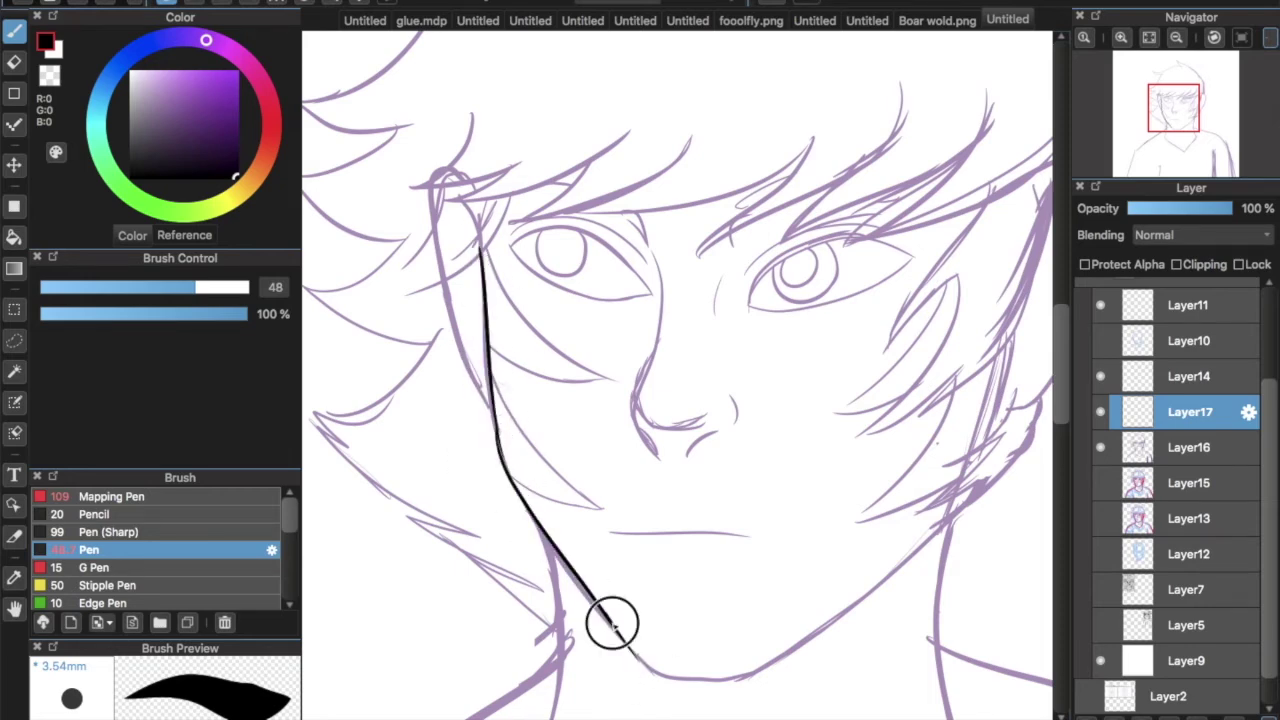
Ink the chin and right jawline, then trim the overlapping line ends around the chin using the transparent colour
scroll(612, 622, "down", 10)
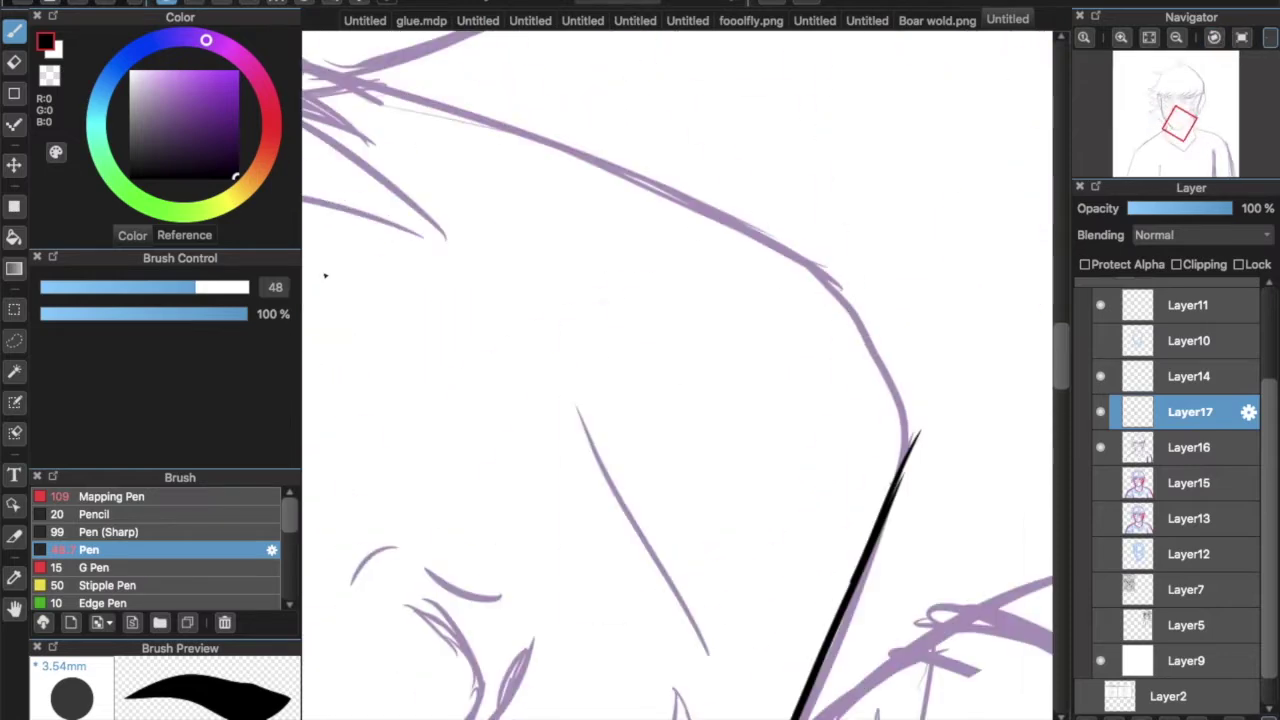
mouse_move(368, 86)
left_mouse_down()
mouse_move(744, 224)
mouse_move(877, 358)
mouse_move(910, 410)
left_mouse_up()
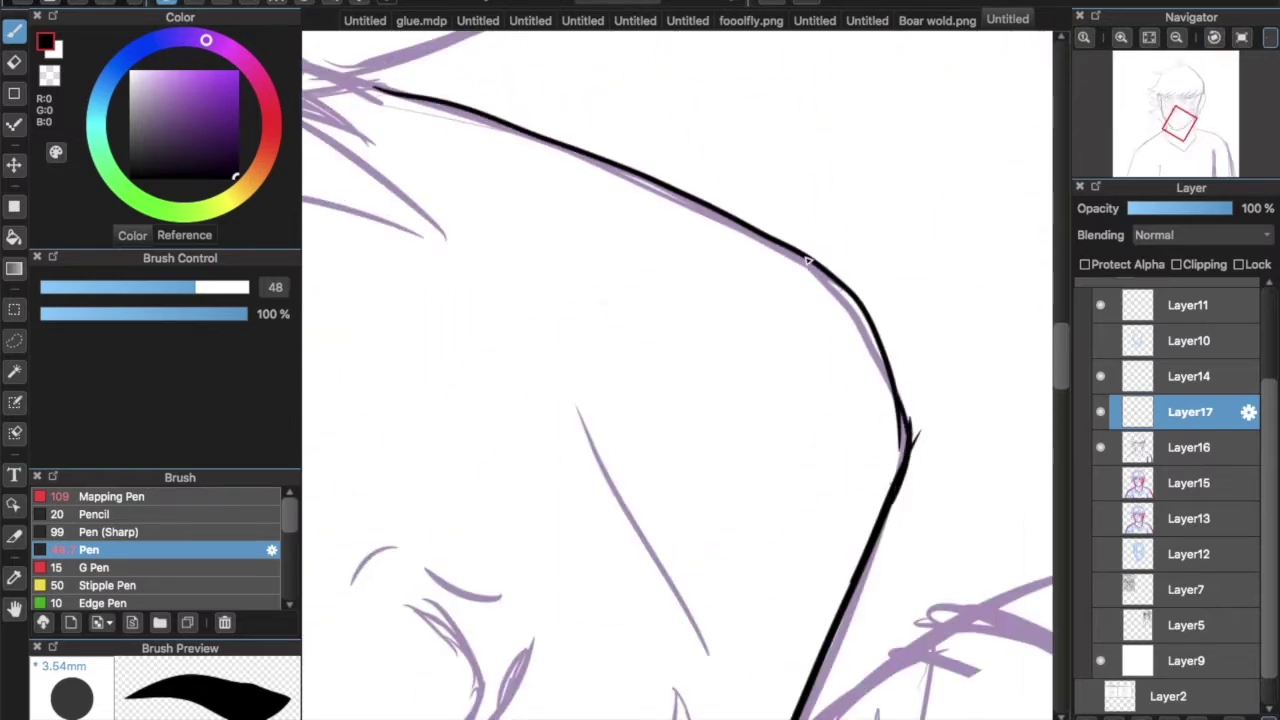
left_click(55, 75)
left_click_drag(885, 352, 806, 244)
left_click_drag(924, 418, 871, 365)
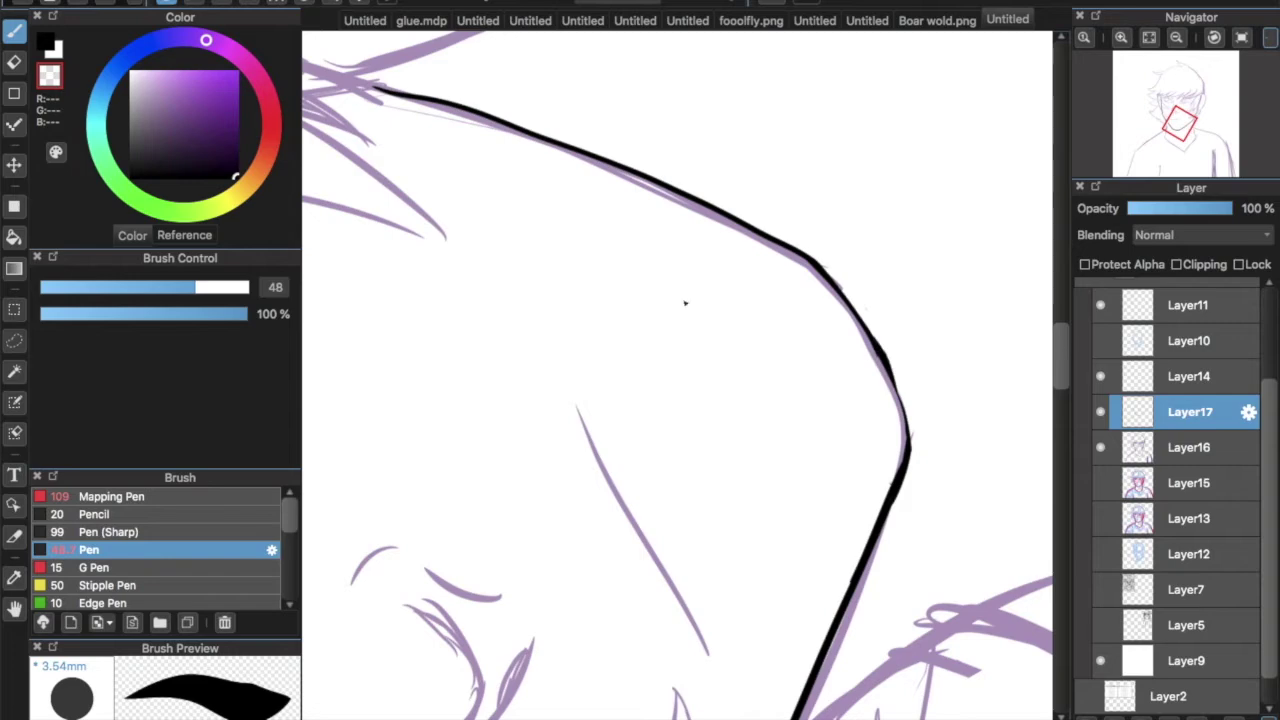
left_click_drag(828, 265, 889, 376)
Go over the left cheek contour again in black from the temple towards the jaw
scroll(906, 407, "down", 5)
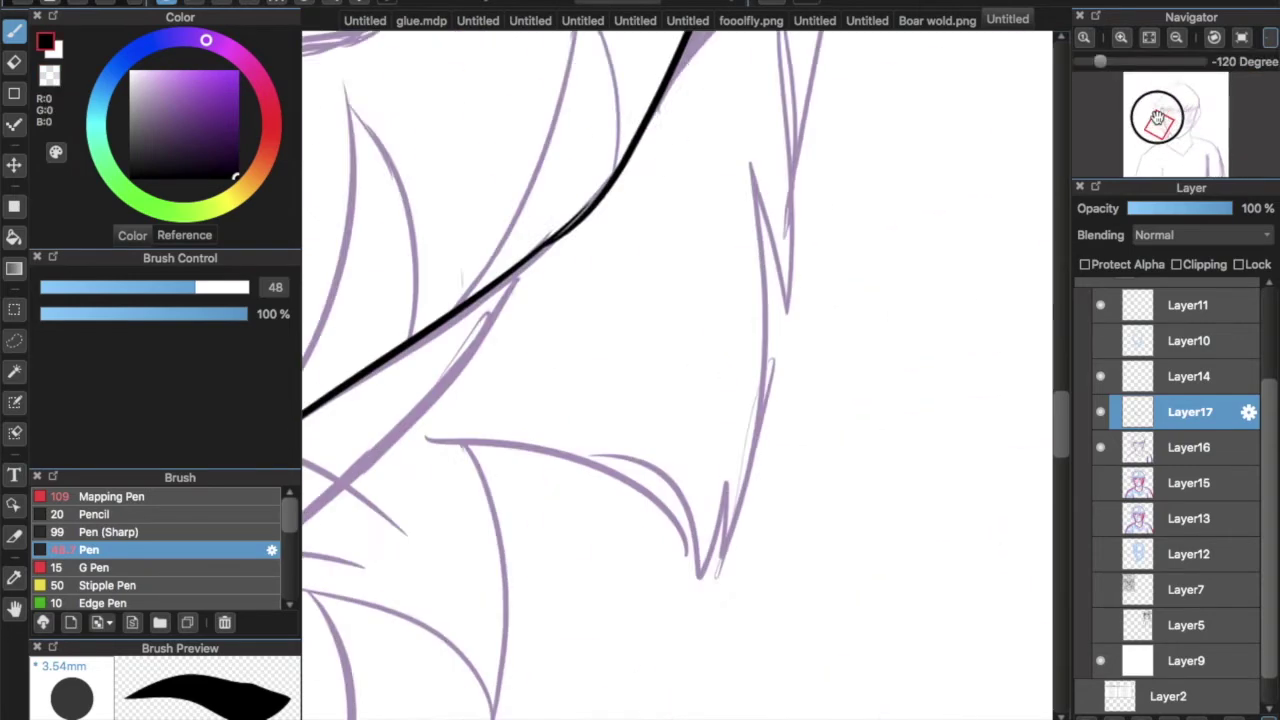
scroll(502, 228, "up", 3)
mouse_move(466, 172)
left_mouse_down()
mouse_move(514, 429)
mouse_move(463, 294)
mouse_move(520, 455)
mouse_move(470, 262)
mouse_move(521, 449)
left_mouse_up()
key("e")
key("p")
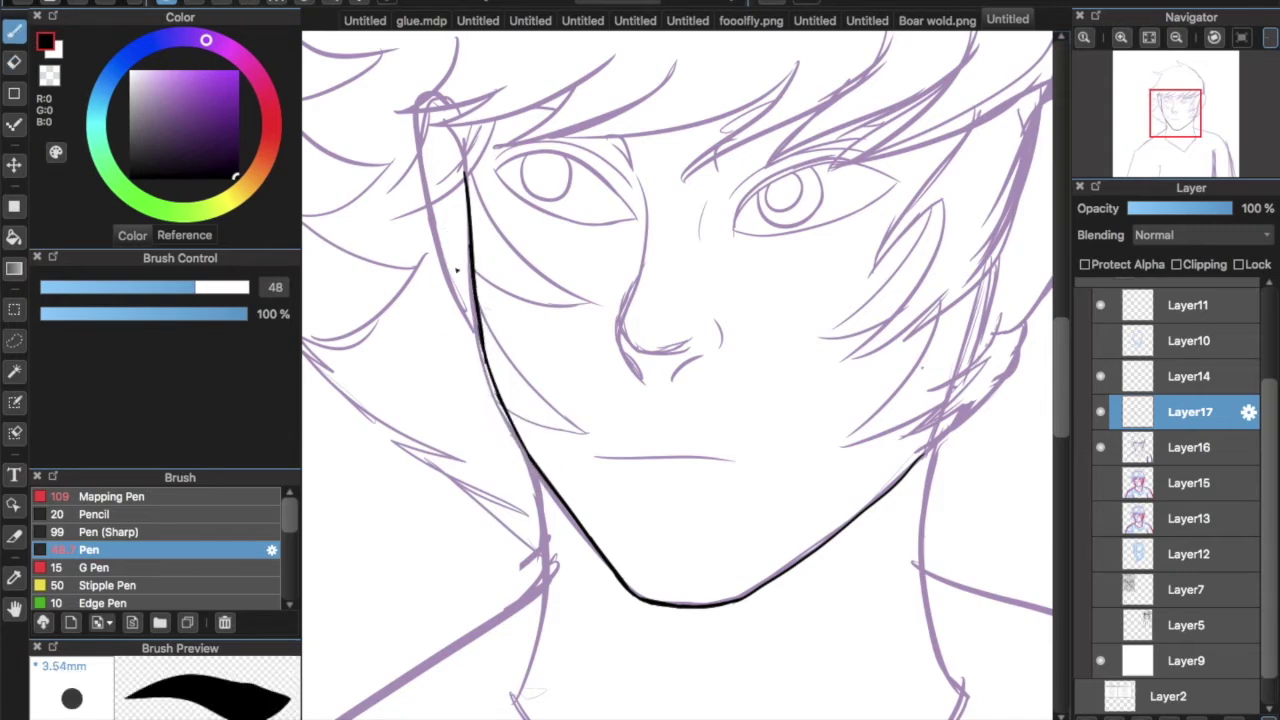
Ink the pointed hair strands in front of the right ear and the ear's outline, touching up its outer edge
scroll(473, 269, "down", 5)
scroll(600, 400, "up", 8)
mouse_move(917, 213)
left_mouse_down()
mouse_move(785, 395)
mouse_move(752, 402)
left_mouse_up()
key("ctrl+z")
left_click_drag(912, 258, 773, 460)
key("ctrl+z")
left_click_drag(913, 226, 857, 455)
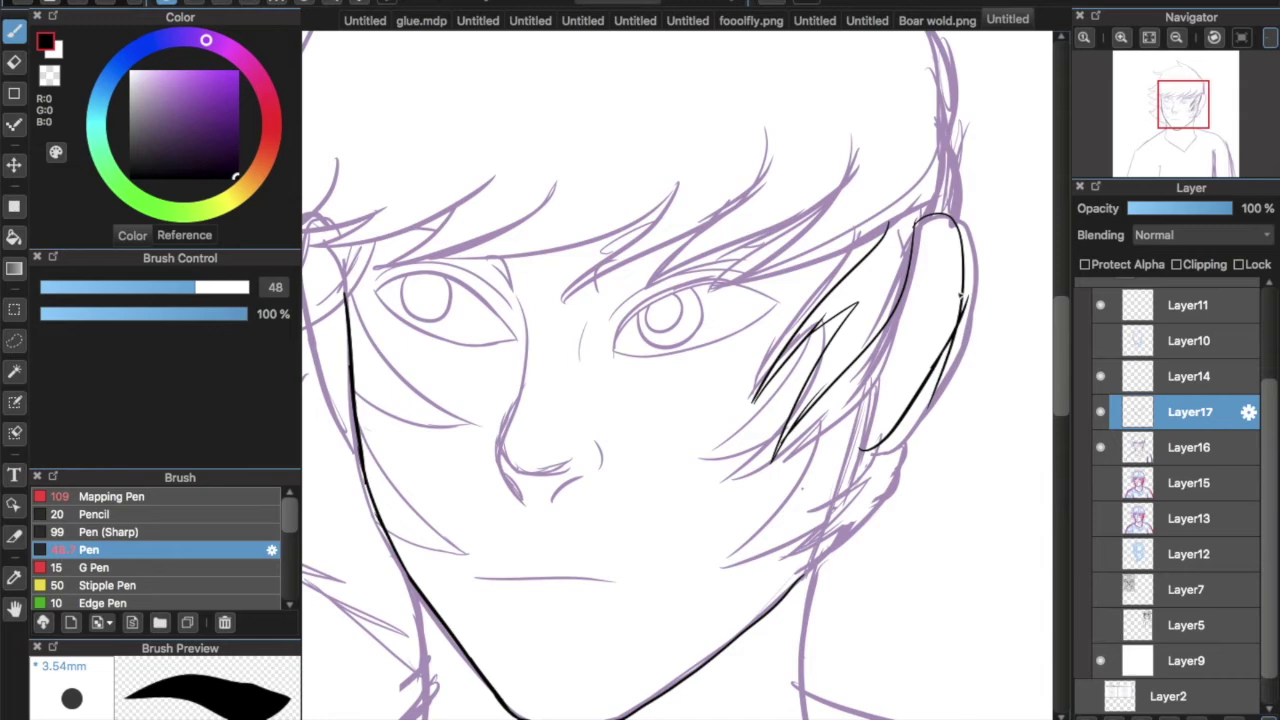
key("e")
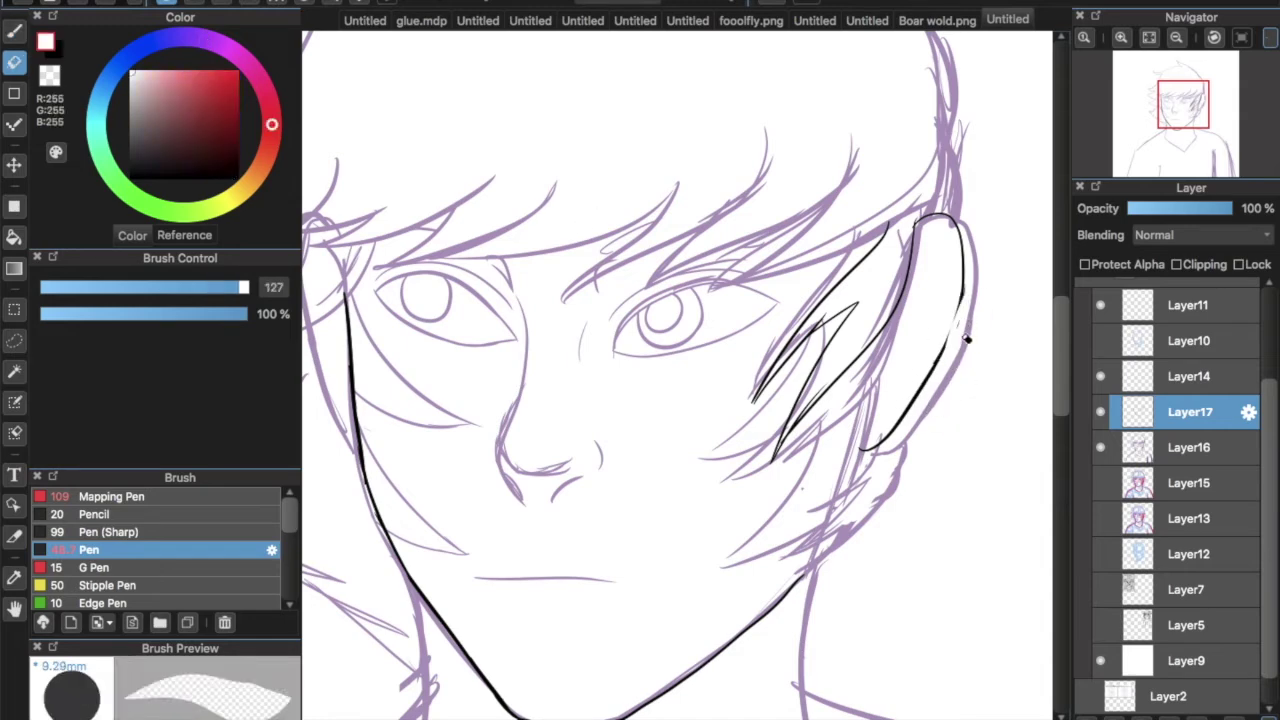
key("b")
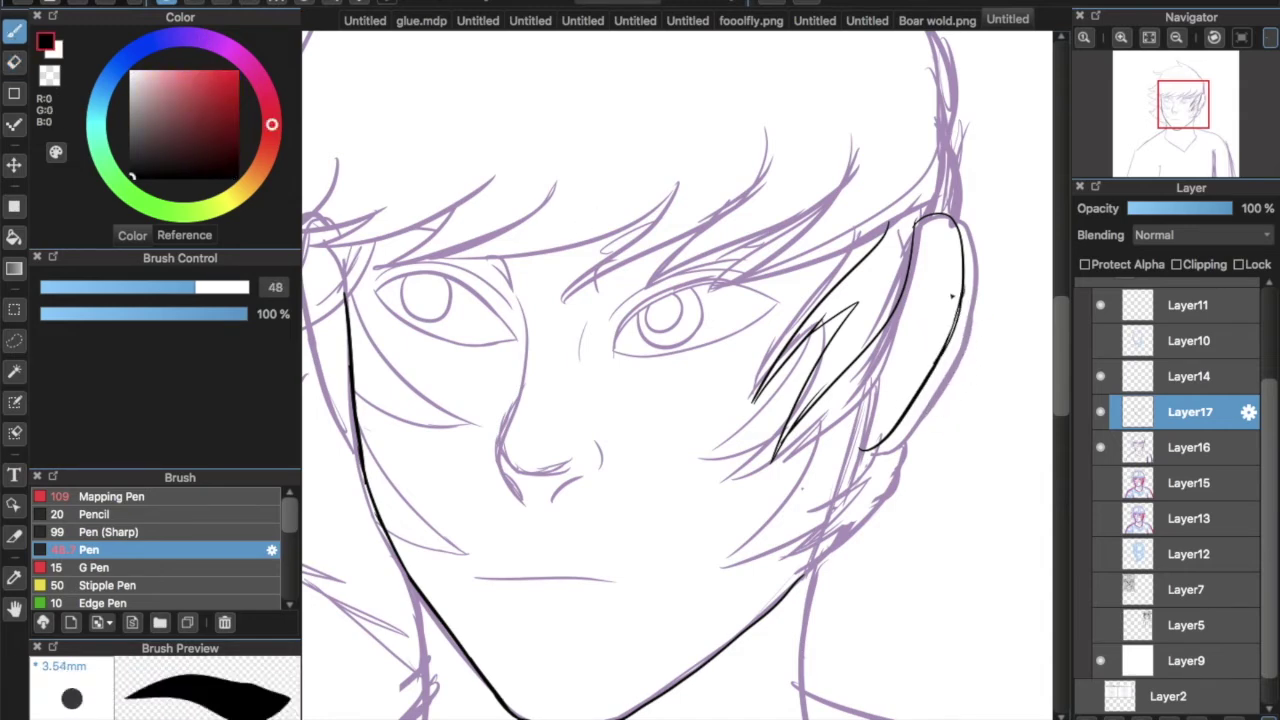
Ink the small hair spikes below the right ear and the right side of the neck down to the collar
mouse_move(870, 450)
left_mouse_down()
mouse_move(858, 482)
mouse_move(868, 488)
mouse_move(792, 510)
mouse_move(775, 572)
left_mouse_up()
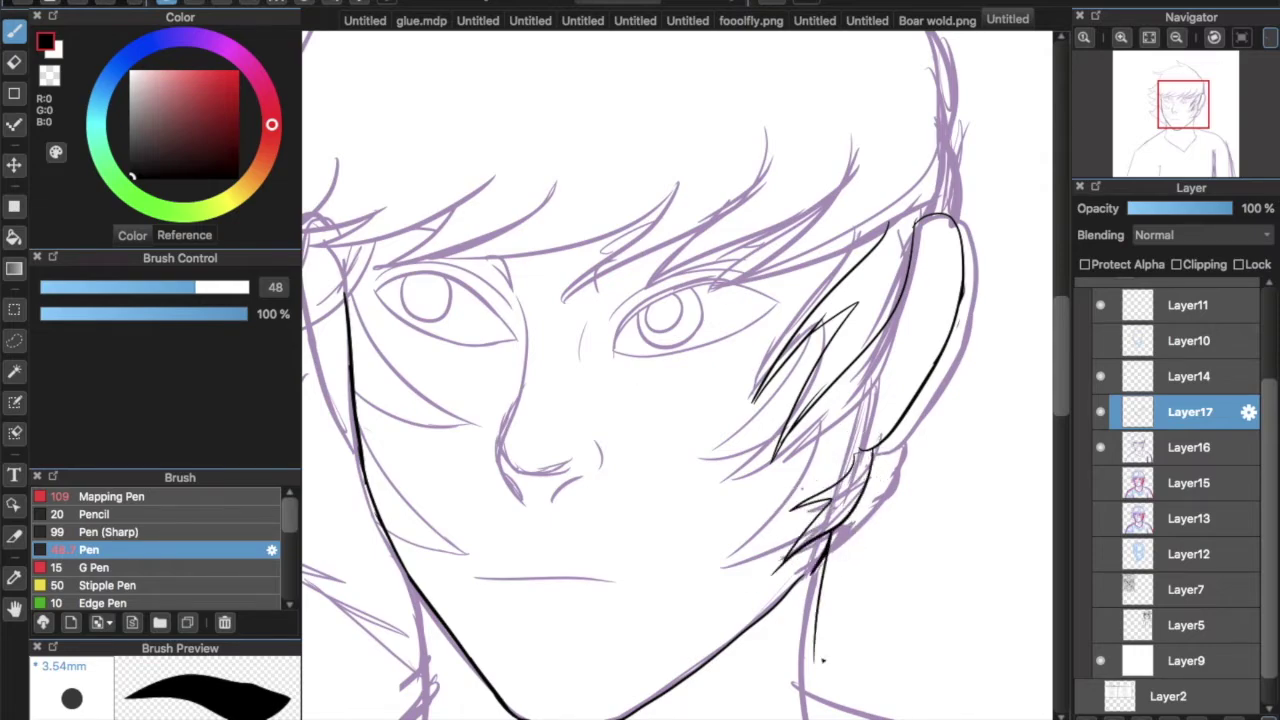
left_click_drag(814, 623, 919, 383)
left_click_drag(936, 305, 952, 563)
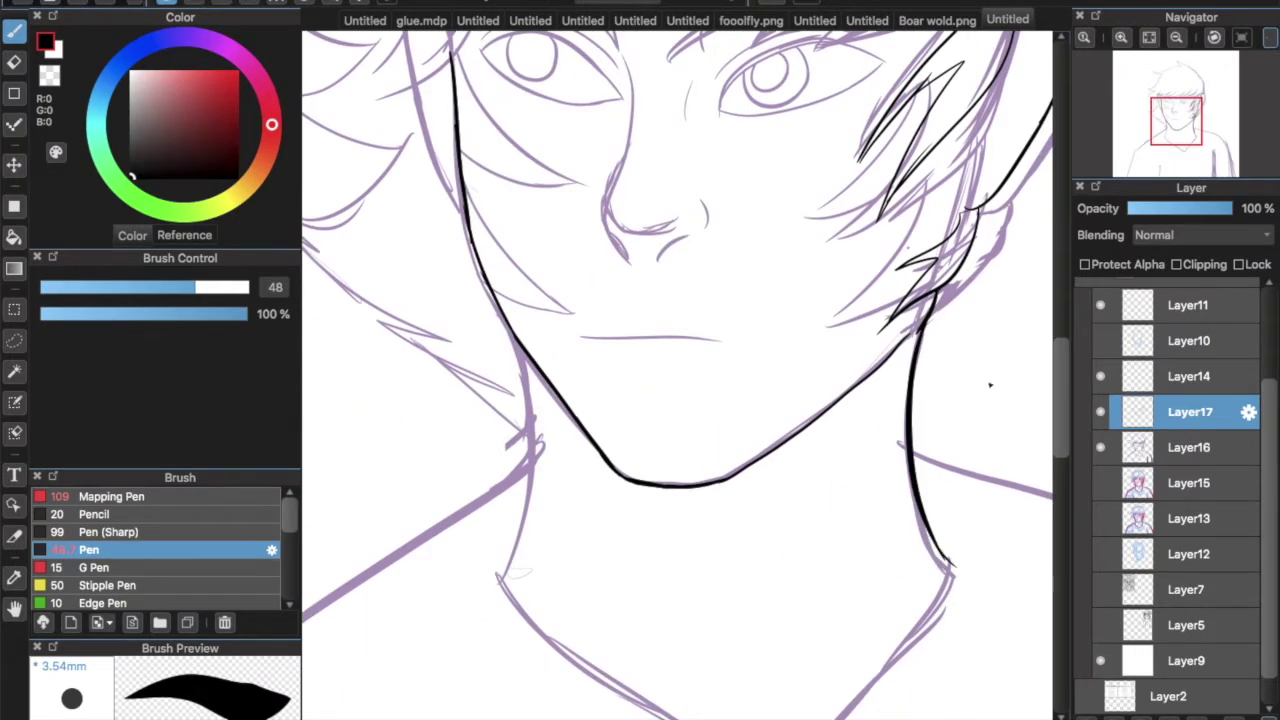
Ink the left side of the neck from the jaw to the collar, redoing the stroke until it follows the sketch
key("ctrl+z")
left_click_drag(472, 278, 508, 578)
key("ctrl+z")
left_click_drag(494, 322, 510, 592)
key("ctrl+z")
left_click_drag(523, 375, 500, 580)
key("ctrl+z")
left_click_drag(509, 334, 485, 598)
Ink both sides of the shirt's V-neckline so they meet at the point on the chest
mouse_move(485, 598)
left_mouse_down()
mouse_move(465, 355)
mouse_move(758, 556)
mouse_move(920, 318)
left_mouse_up()
key("ctrl+z")
left_click_drag(758, 557, 922, 316)
key("ctrl+z")
key("ctrl+z")
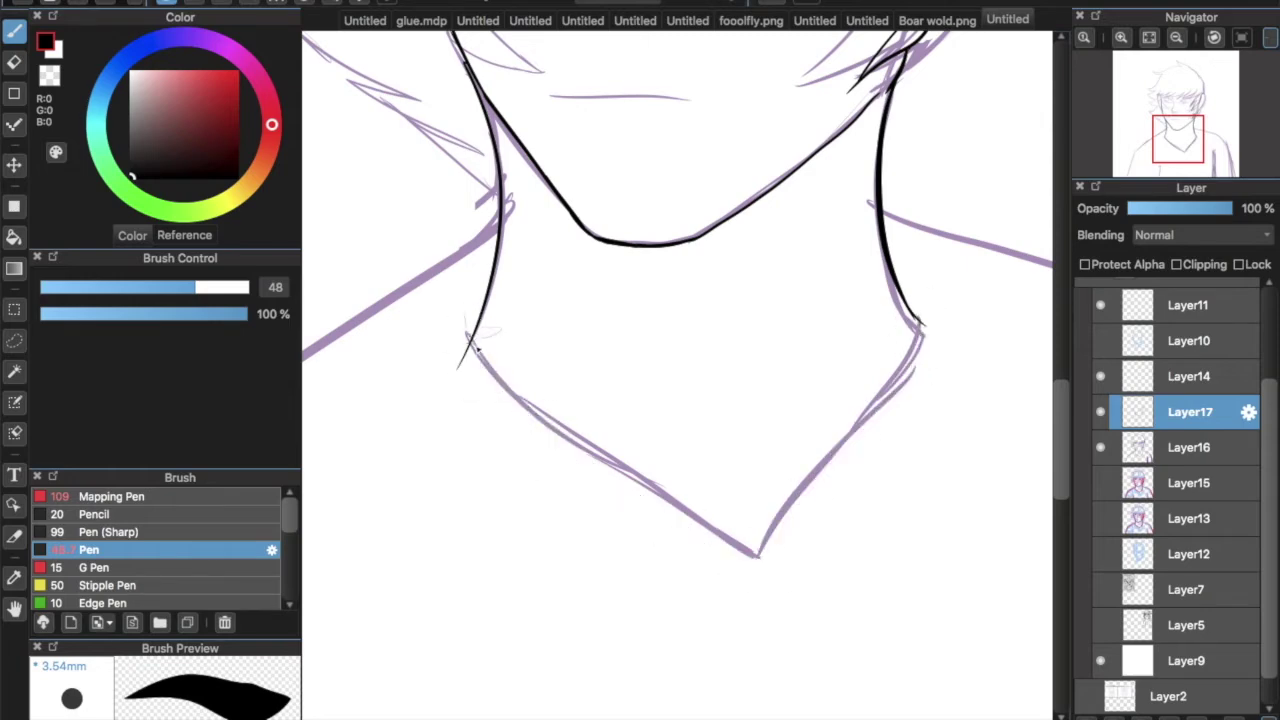
left_click_drag(470, 343, 758, 557)
left_click_drag(920, 320, 757, 555)
Remove the overshooting line at the collar's left corner using the transparent colour, and switch back to black
scroll(762, 598, "up", 5)
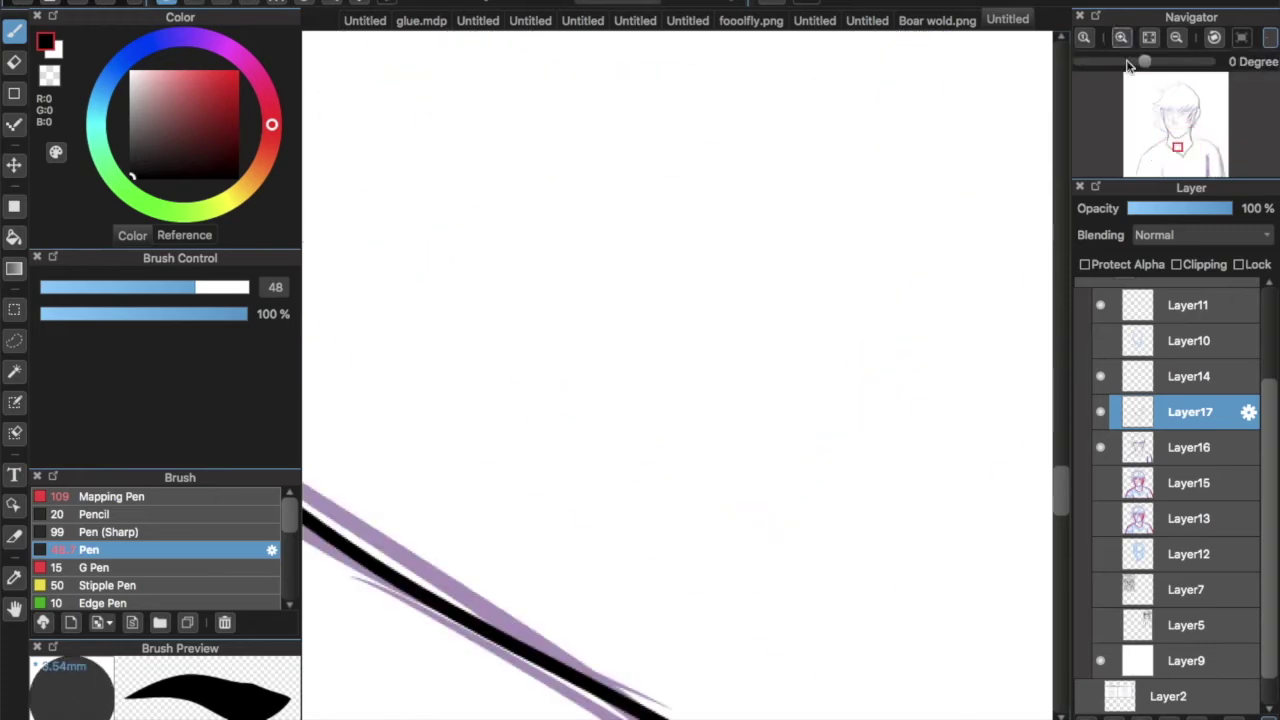
mouse_move(717, 527)
left_mouse_down()
mouse_move(686, 531)
mouse_move(669, 597)
mouse_move(690, 520)
left_mouse_up()
left_click(1169, 140)
left_click_drag(380, 357, 336, 462)
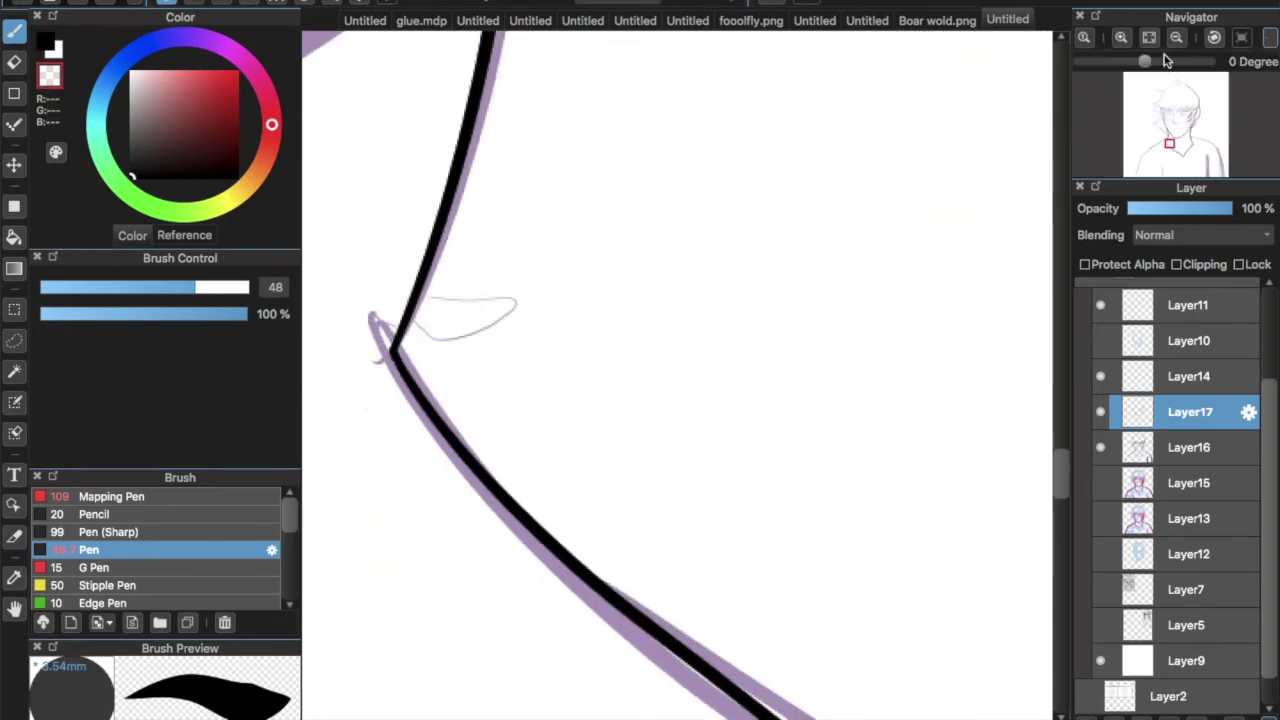
left_click(1176, 37)
left_click(47, 42)
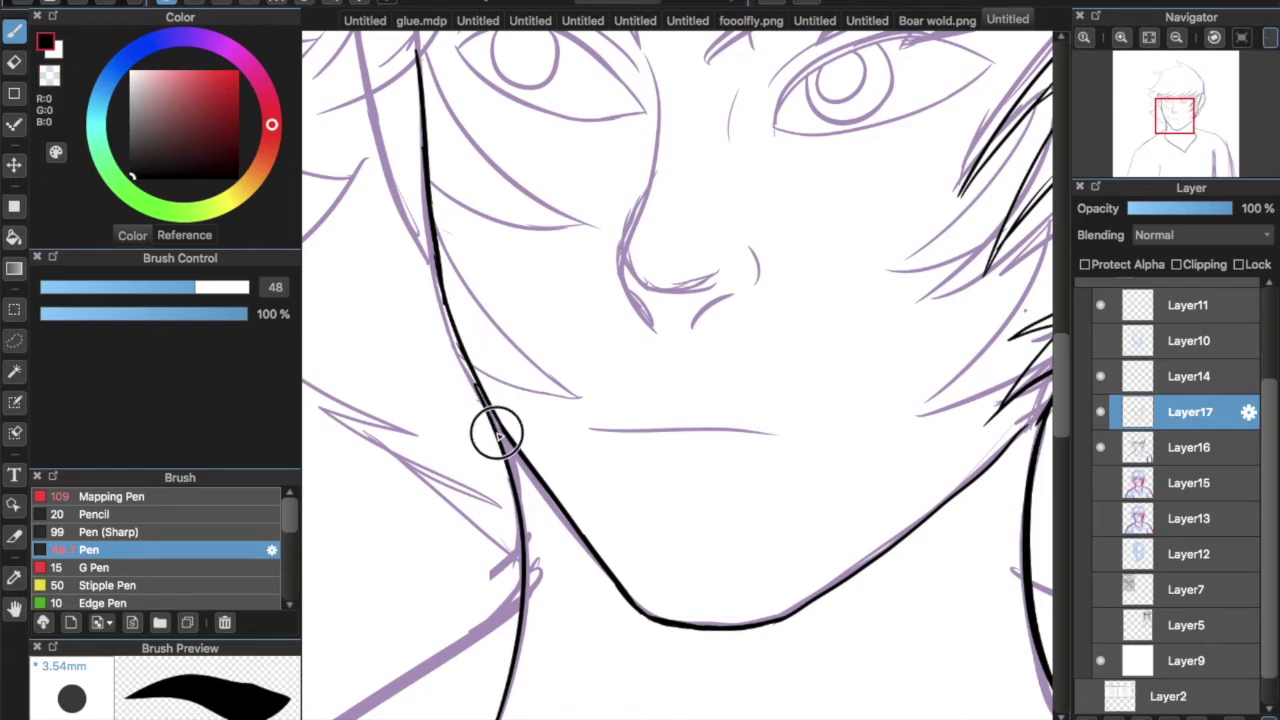
Thin the left cheek and jaw line with the Eraser and re-ink the cheek section with the Pen
key("e")
left_click_drag(491, 442, 443, 309)
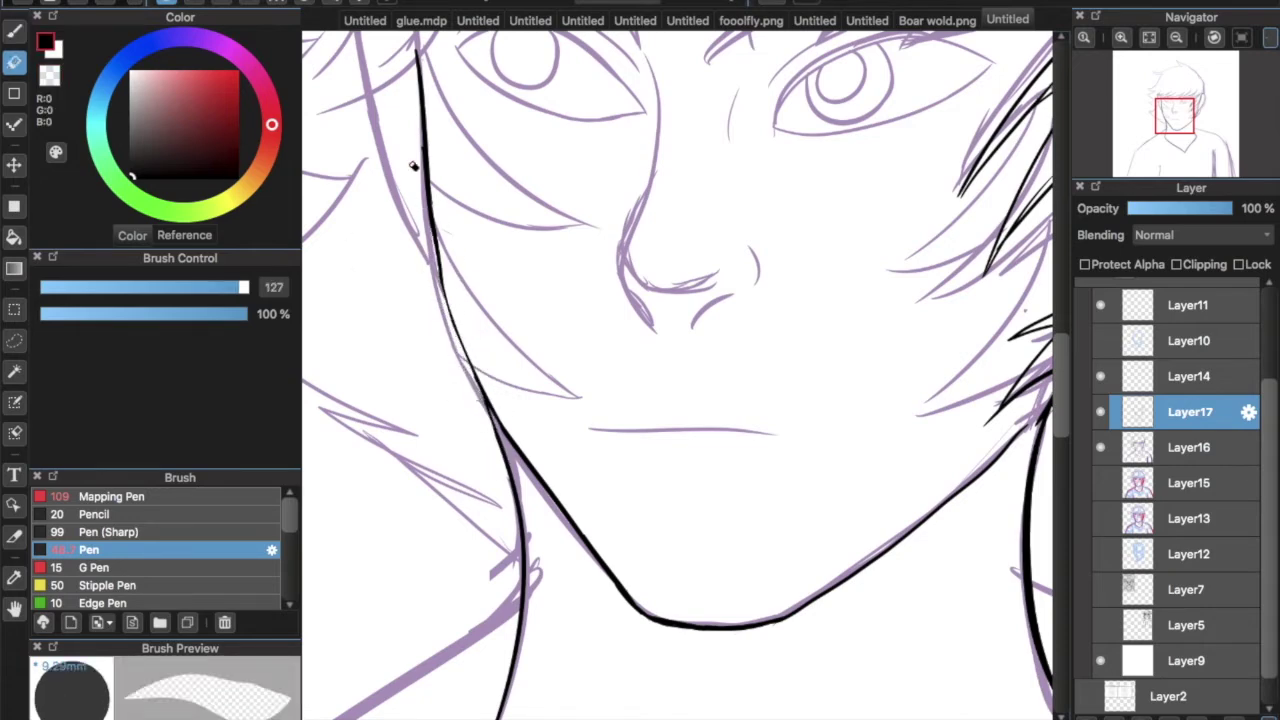
key("b")
left_click_drag(477, 371, 440, 245)
Ink both shoulders with their outer arm contours and the left arm's short inner line in black over the faded sketch
left_click(1149, 37)
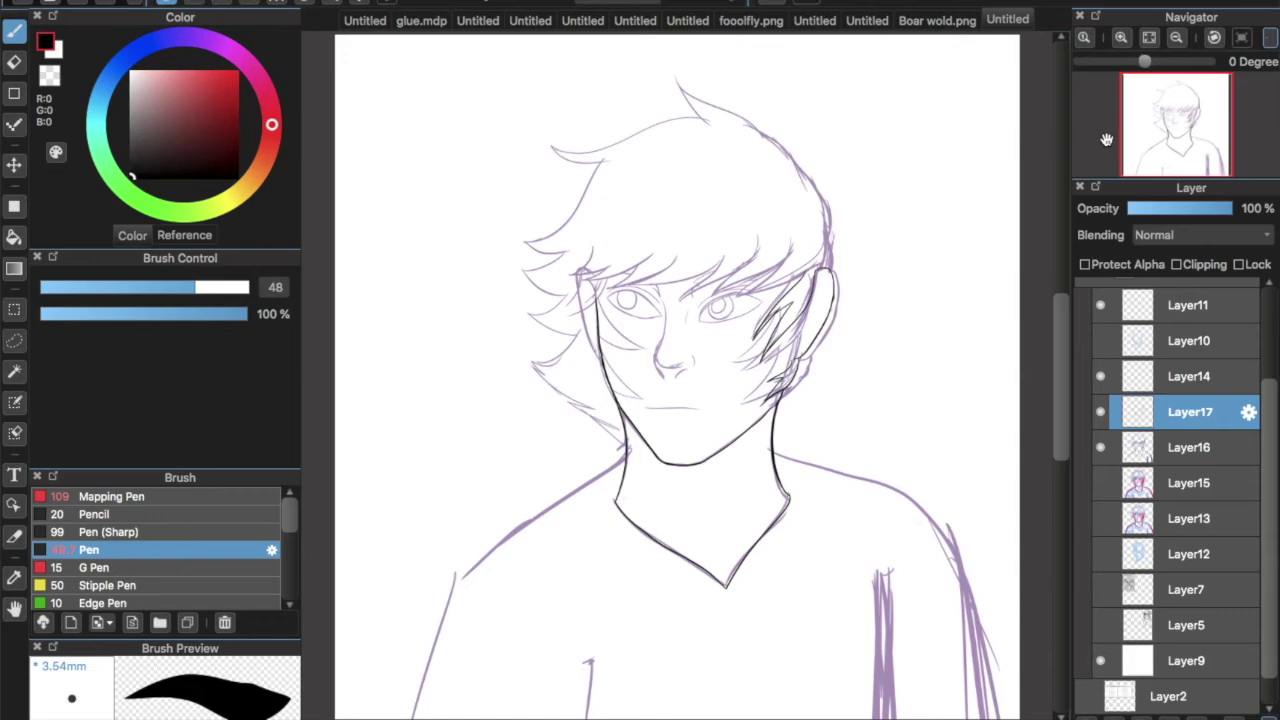
scroll(644, 171, "up", 5)
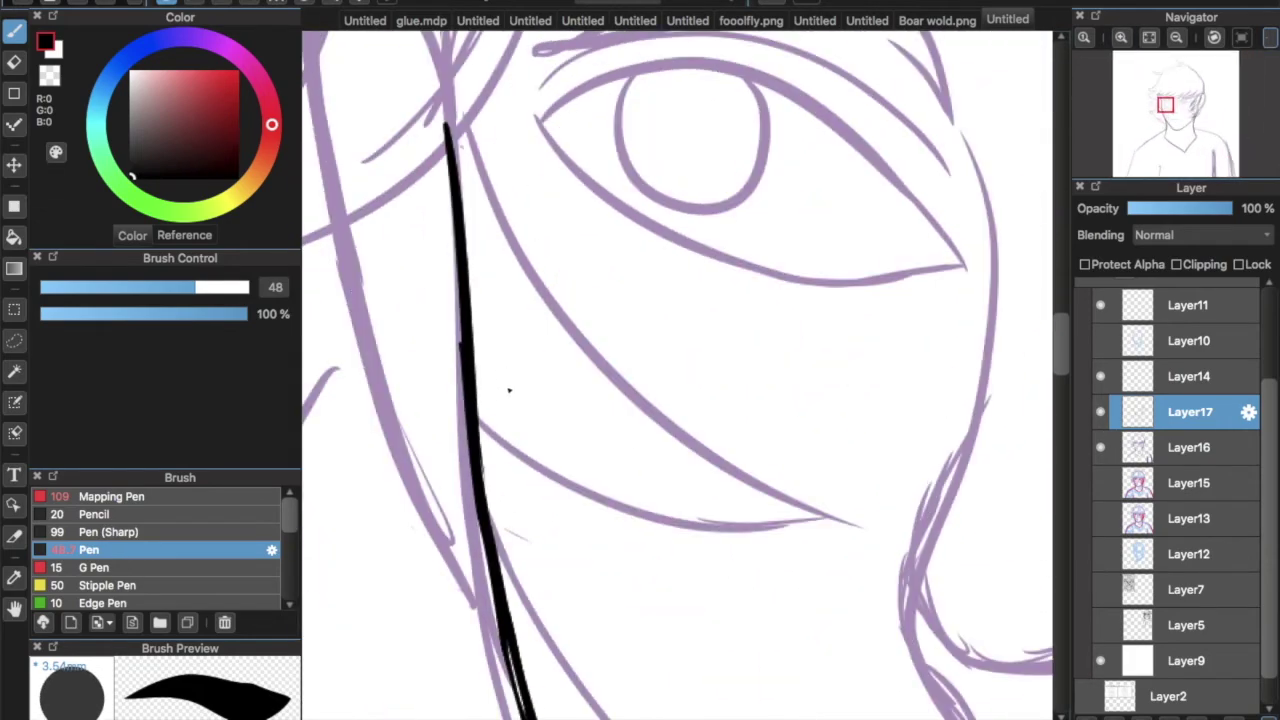
scroll(560, 600, "down", 5)
left_click_drag(1179, 112, 1168, 155)
scroll(1152, 148, "down", 2)
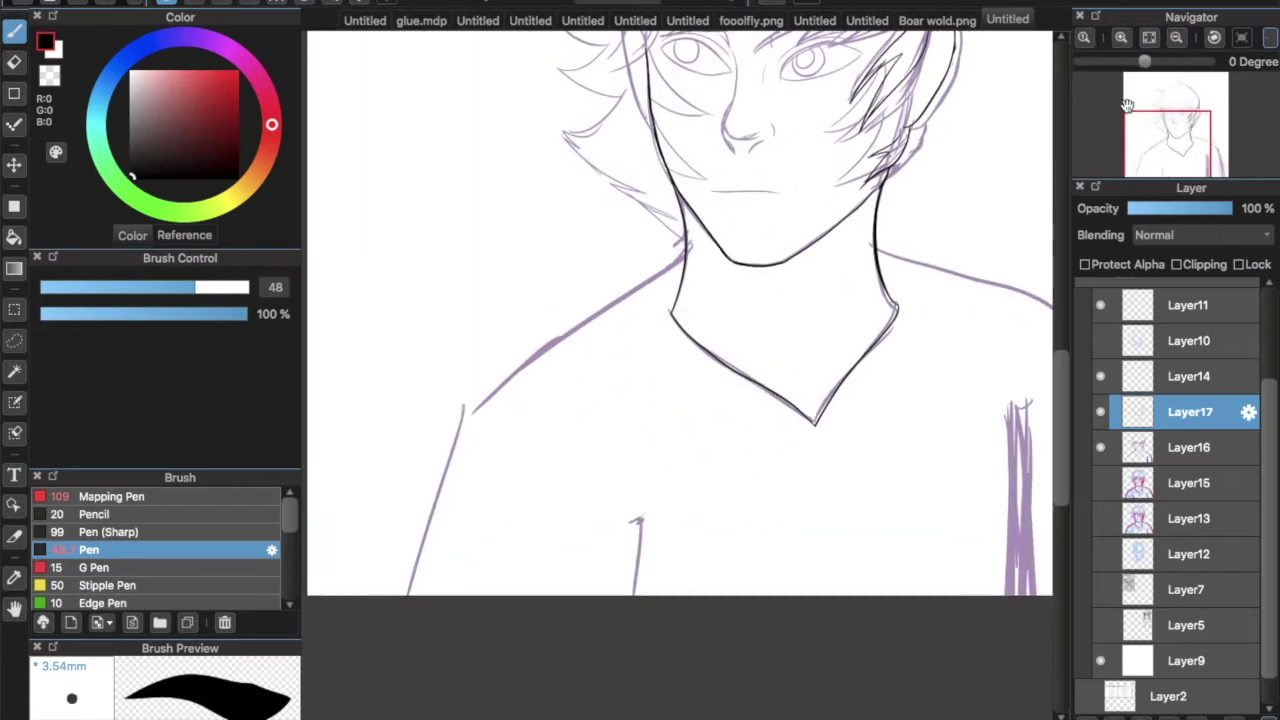
left_click_drag(688, 252, 425, 566)
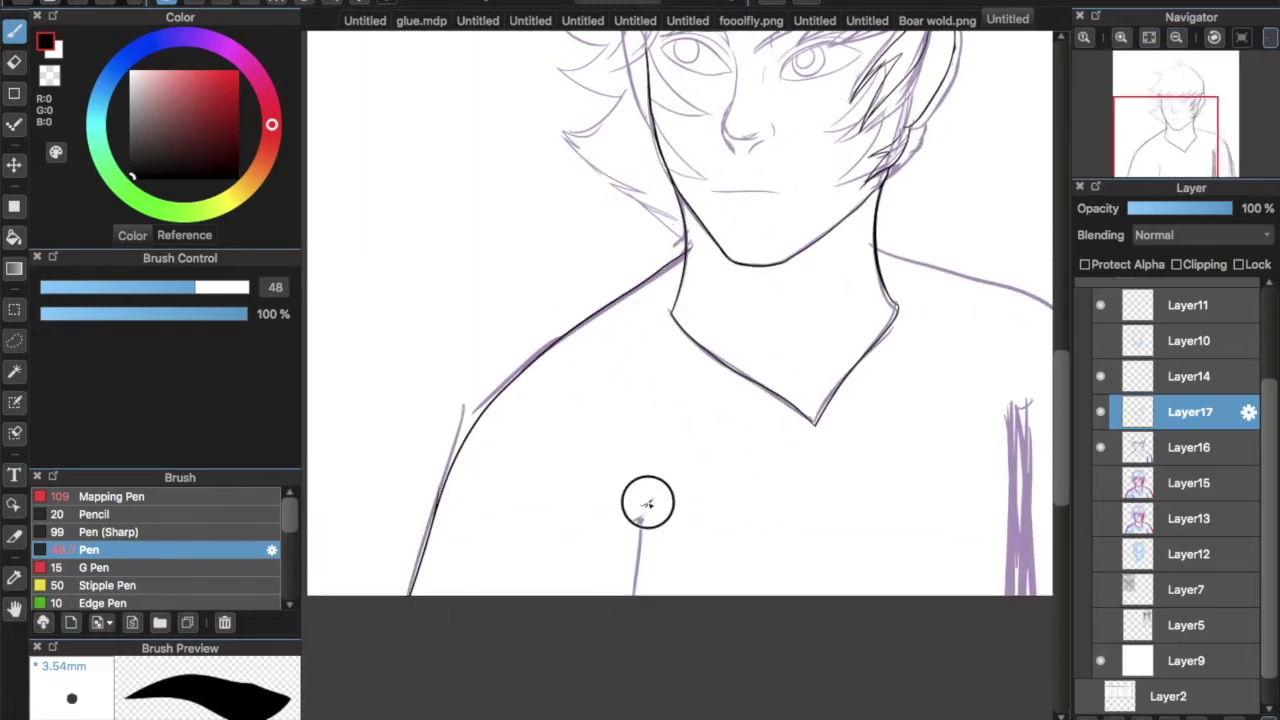
scroll(651, 500, "right", 5)
mouse_move(385, 405)
left_mouse_down()
mouse_move(634, 566)
mouse_move(668, 705)
left_mouse_up()
Ink the right arm's inner line beside the chest, redoing the stroke along the sketch's edge
scroll(921, 413, "left", 5)
scroll(921, 413, "down", 3)
left_click_drag(795, 578, 780, 396)
key("ctrl+z")
key("ctrl+z")
left_click_drag(795, 578, 782, 392)
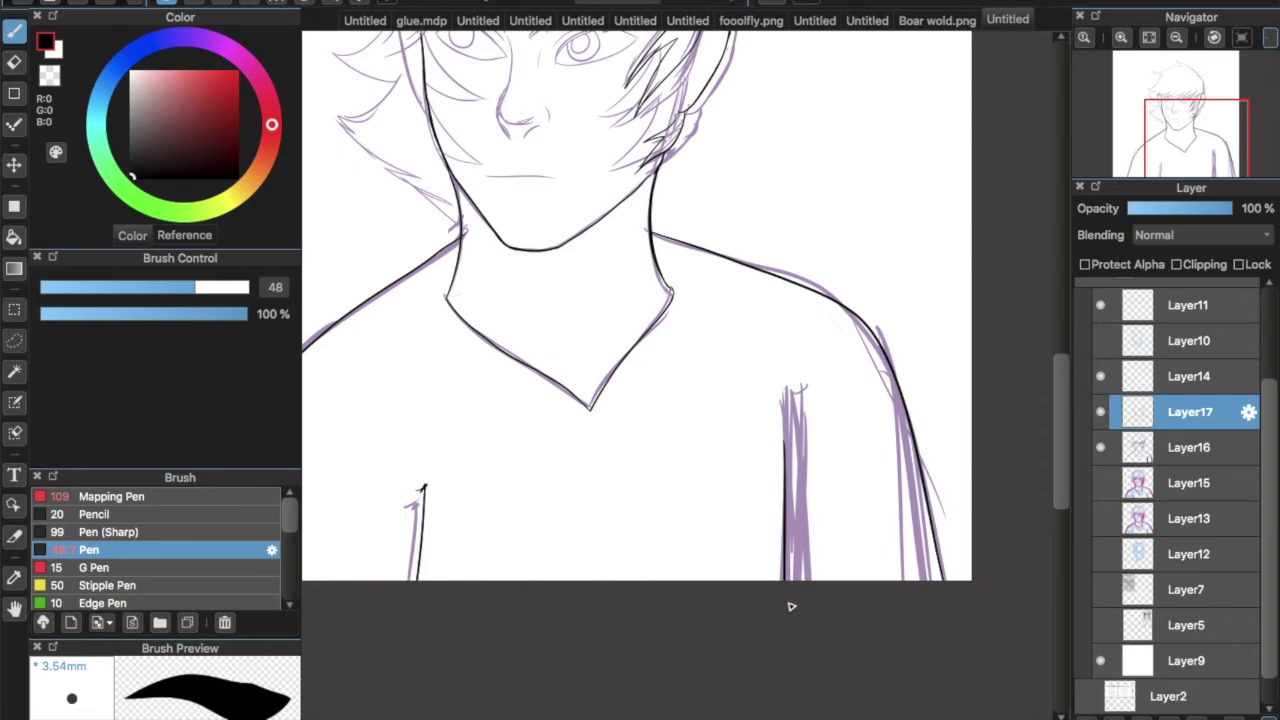
Select the left arm's short inner line, transform it to sit along the sketch line, and deselect
key("m")
left_click_drag(375, 463, 490, 580)
key("ctrl+t")
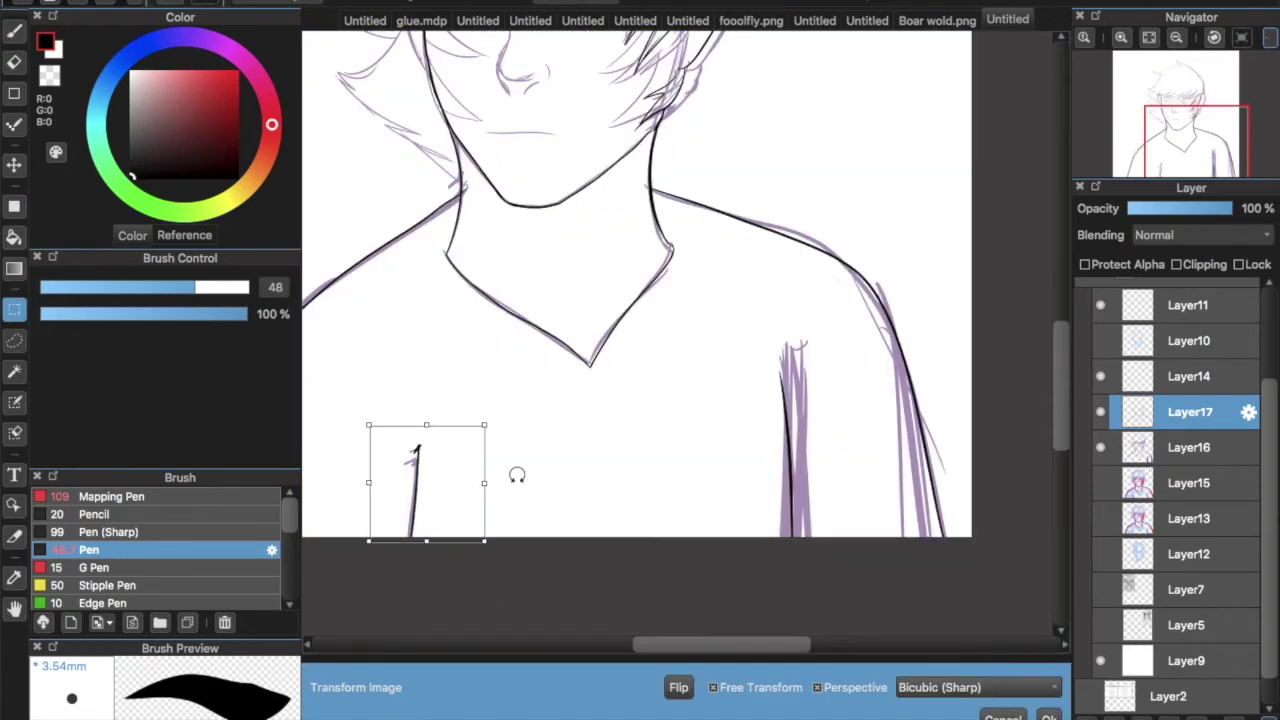
key("Return")
scroll(657, 606, "down", 3)
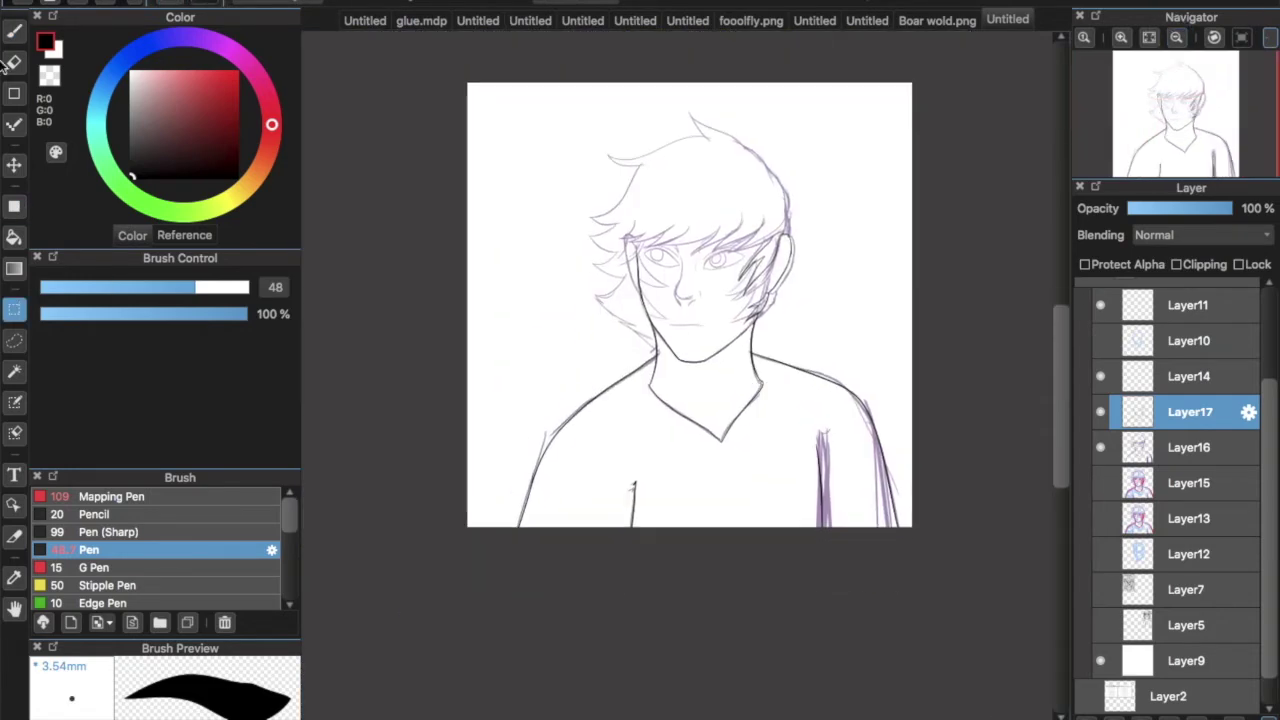
left_click_drag(566, 530, 668, 440)
key("ctrl+t")
left_click_drag(626, 539, 643, 550)
key("Return")
key("ctrl+d")
Ink the mouth line, the underside of the nose and both nostrils in black with the Pen
key("b")
scroll(700, 314, "up", 10)
mouse_move(443, 388)
left_mouse_down()
mouse_move(694, 421)
mouse_move(771, 423)
left_mouse_up()
key("ctrl+z")
scroll(780, 426, "up", 10)
left_click_drag(545, 362, 592, 479)
key("ctrl+z")
left_click_drag(545, 330, 586, 466)
key("ctrl+z")
Ink the nose bridge as a curve from the left eye's inner corner down to the nose tip, redoing it until it fits
left_click_drag(570, 140, 508, 432)
key("ctrl+z")
left_click_drag(548, 425, 562, 442)
key("ctrl+z")
key("ctrl+z")
left_click_drag(570, 140, 522, 424)
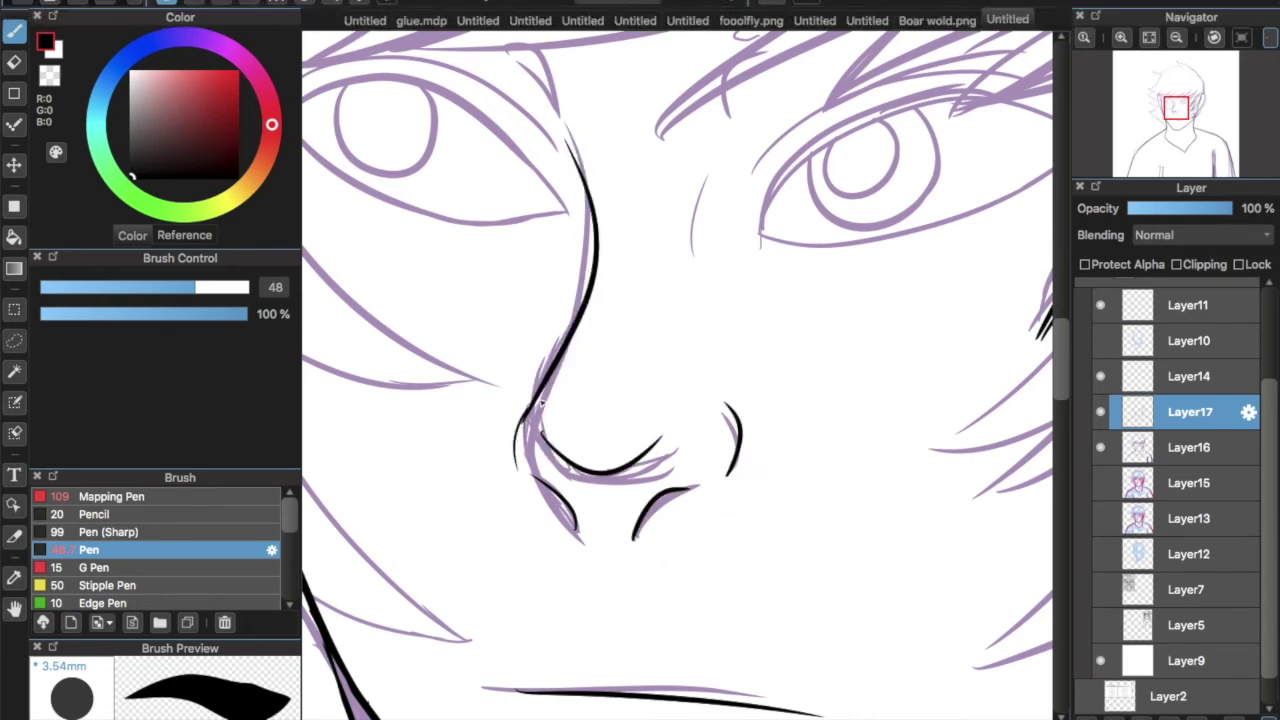
left_click_drag(585, 363, 515, 321)
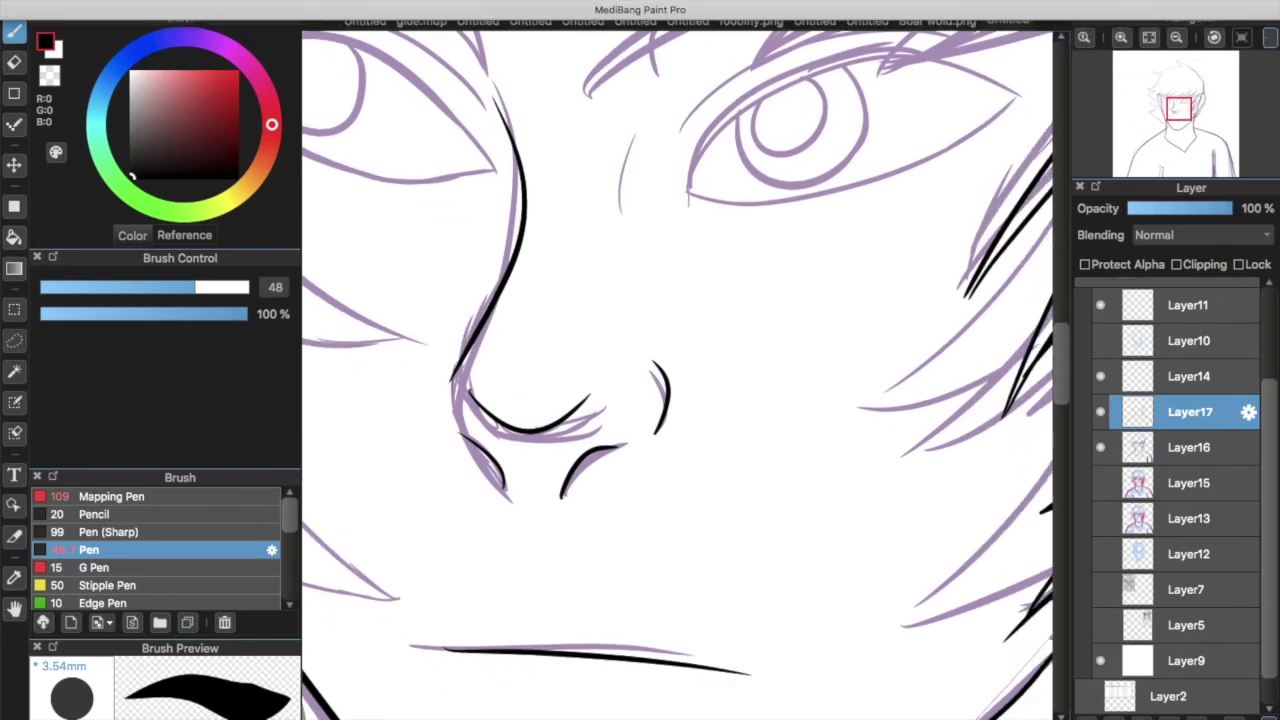
mouse_move(832, 289)
left_mouse_down()
mouse_move(760, 300)
mouse_move(815, 418)
left_mouse_up()
key("ctrl+z")
left_click_drag(745, 300, 800, 328)
key("ctrl+z")
key("ctrl+z")
key("ctrl+z")
Show the coloured sketch on Layer15 and hide the purple sketch on Layer16 as the guide for the eyes
scroll(700, 400, "up", 5)
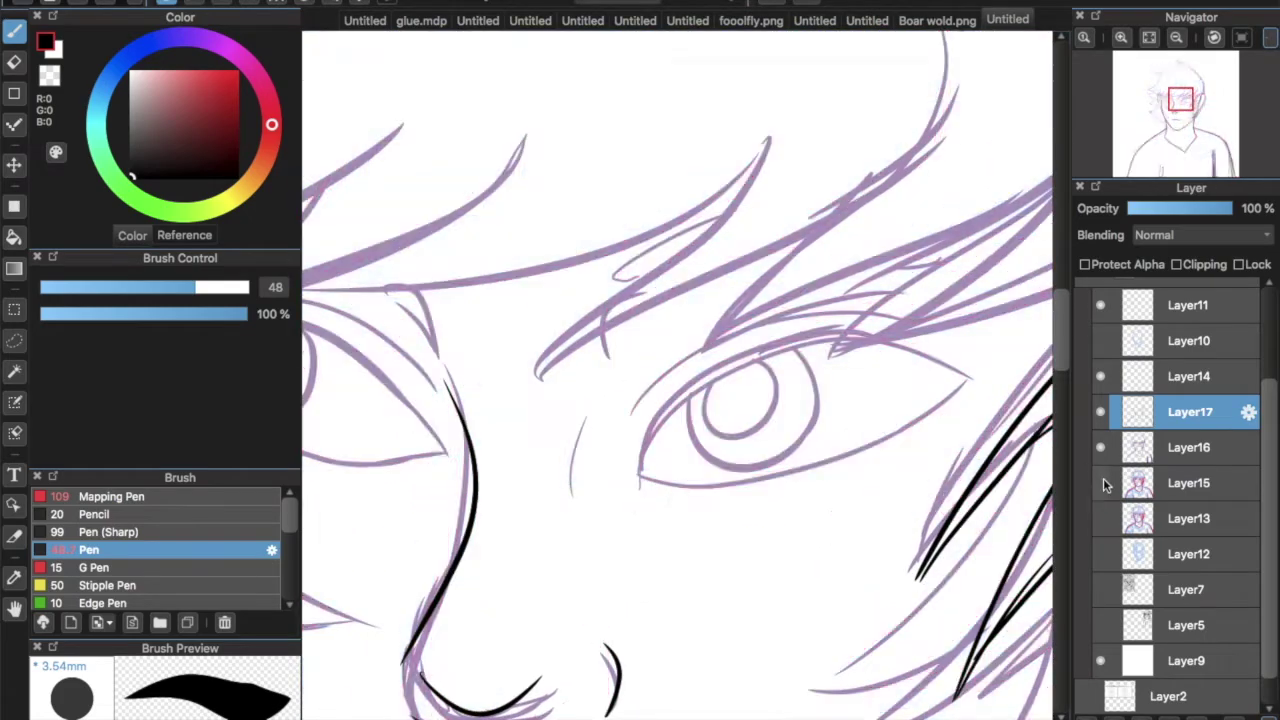
left_click(1100, 483)
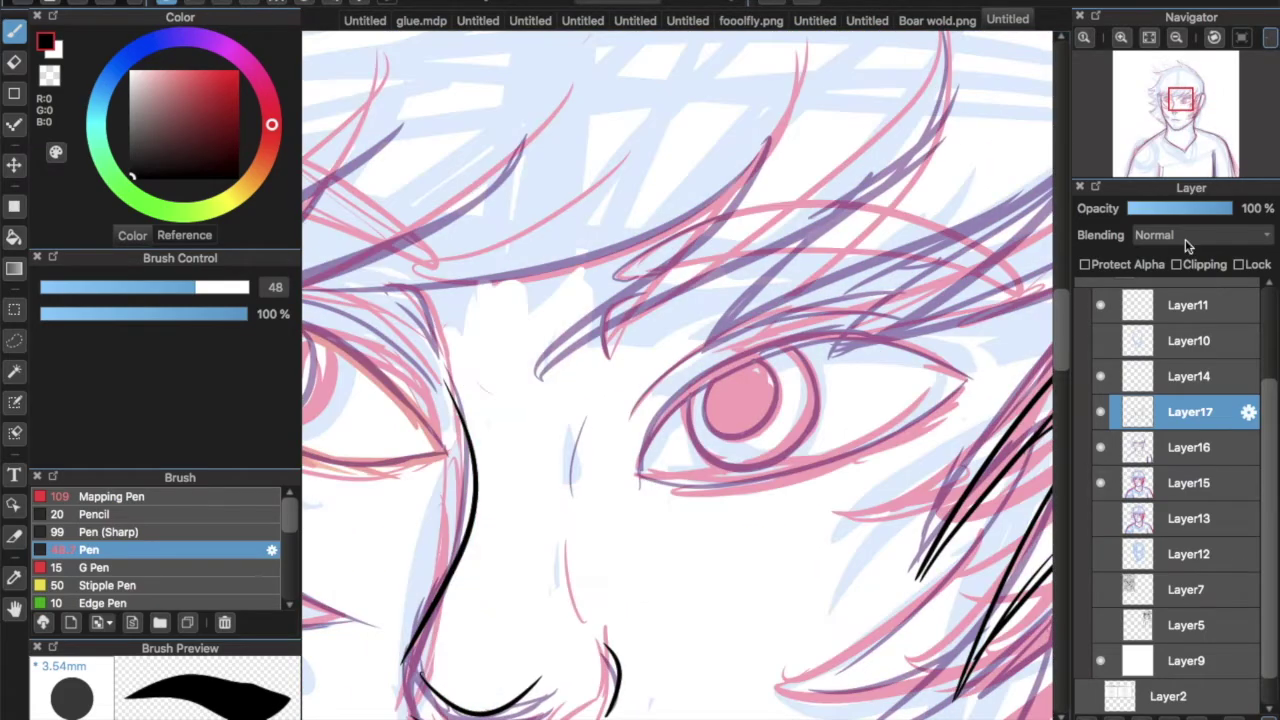
left_click(1100, 447)
scroll(680, 380, "up", 3)
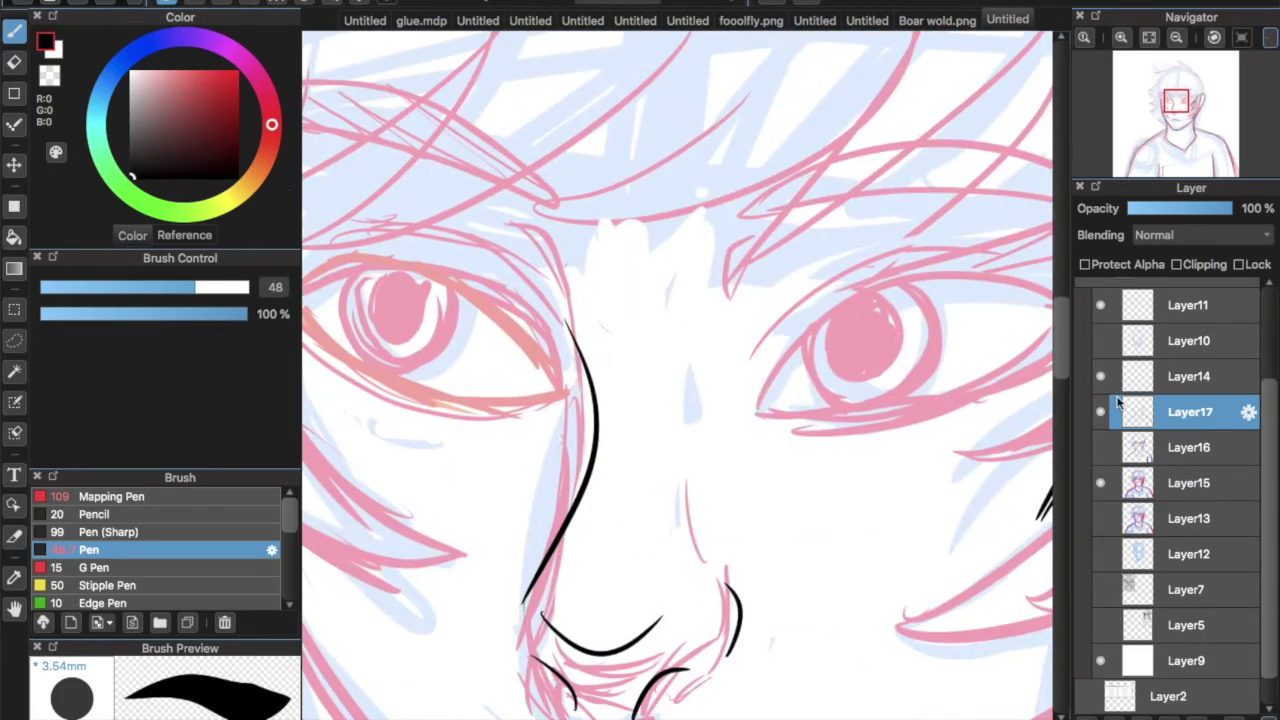
scroll(556, 282, "right", 5)
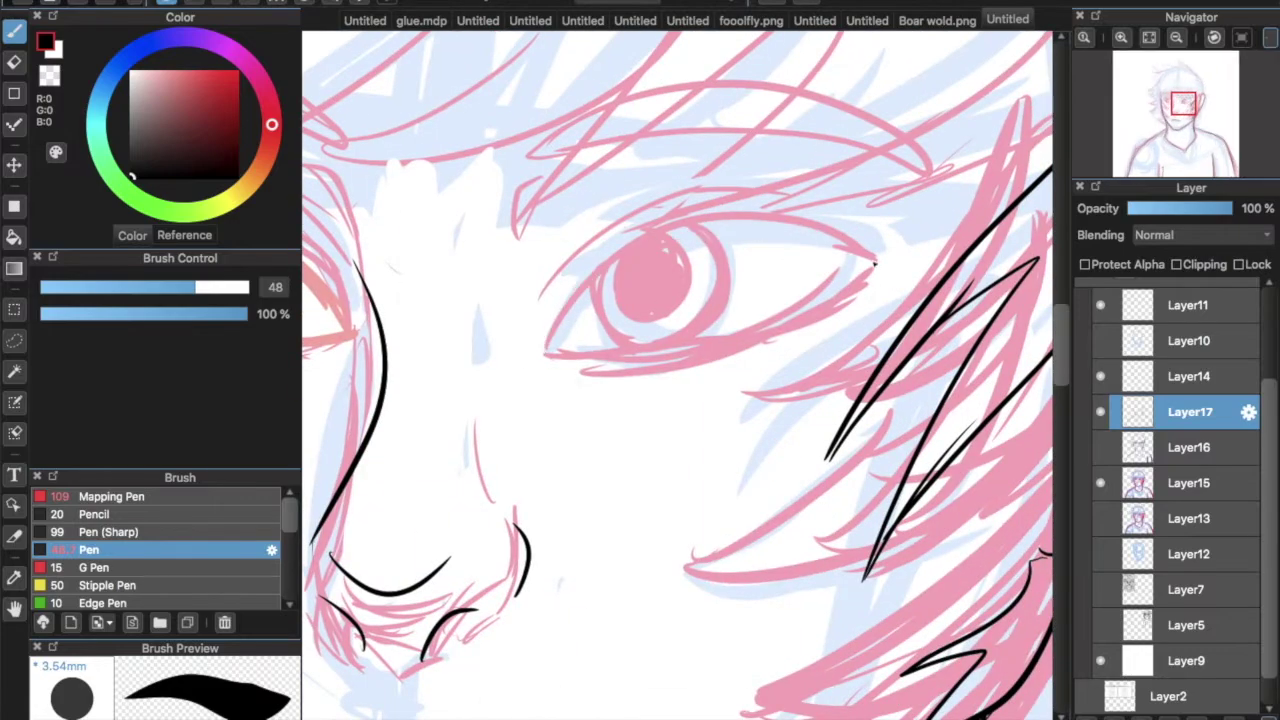
scroll(606, 286, "down", 2)
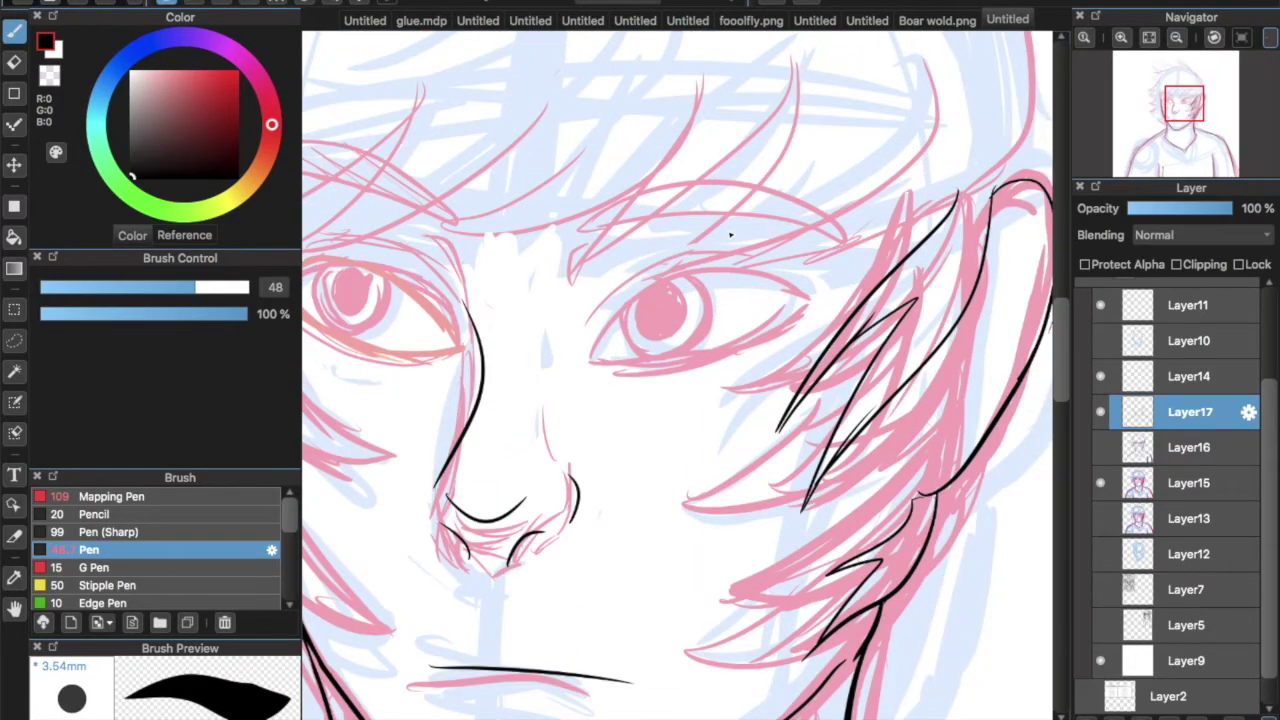
Ink the right eye's upper and lower lid lines in black over the pink sketch, redoing strokes that miss it
mouse_move(620, 295)
left_mouse_down()
mouse_move(751, 271)
mouse_move(797, 292)
mouse_move(563, 363)
left_mouse_up()
key("ctrl+z")
key("ctrl+z")
key("ctrl+z")
left_click_drag(800, 284, 596, 368)
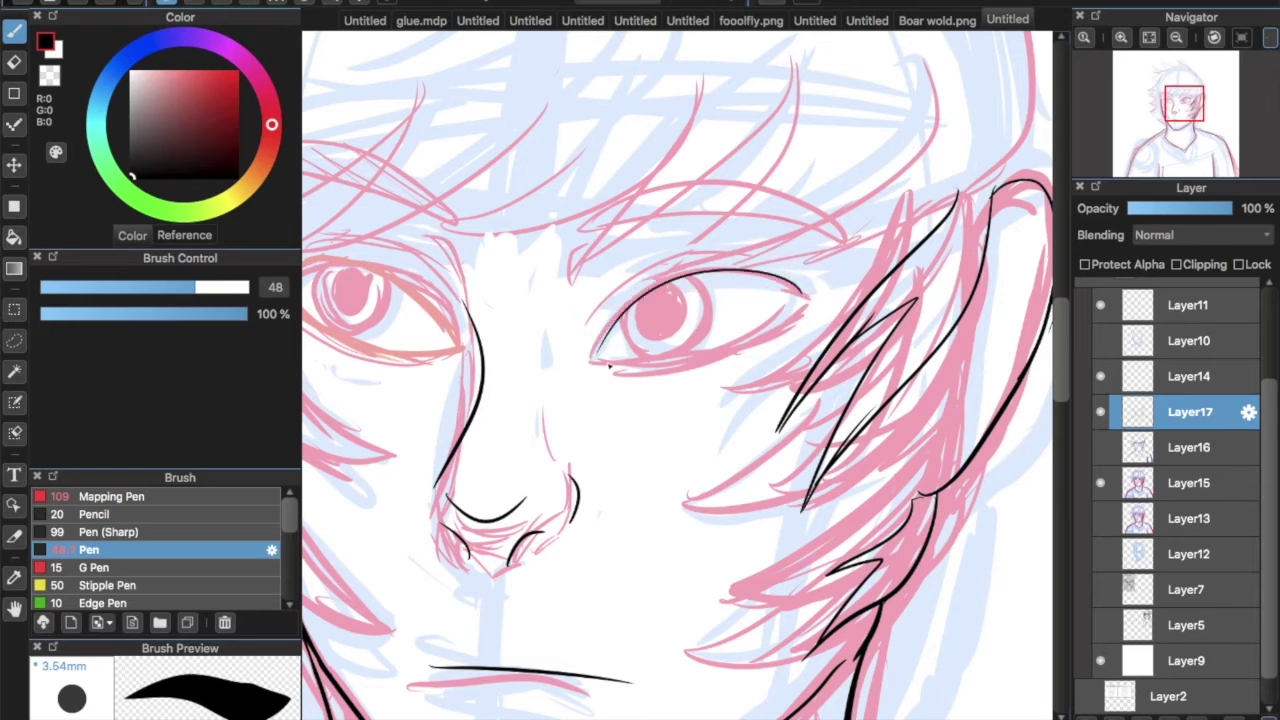
key("ctrl+z")
left_click_drag(800, 288, 596, 362)
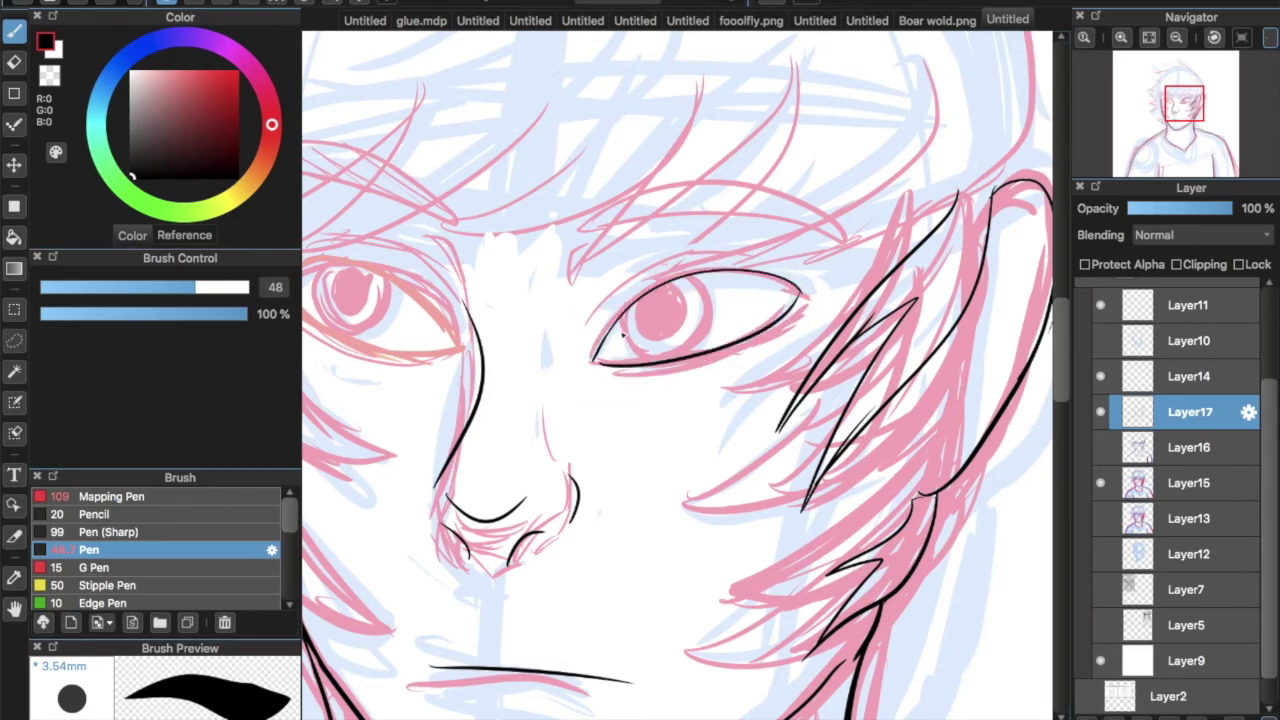
left_click_drag(800, 287, 596, 362)
key("ctrl+z")
scroll(790, 275, "up", 2)
key("ctrl+z")
Reduce the Pen size to 32 and ink the right eyelid crease and the short curves at both inner brows
key("bracketleft")
mouse_move(803, 356)
left_mouse_down()
mouse_move(578, 450)
mouse_move(702, 345)
left_mouse_up()
key("ctrl+z")
scroll(604, 362, "up", 2)
scroll(604, 362, "left", 3)
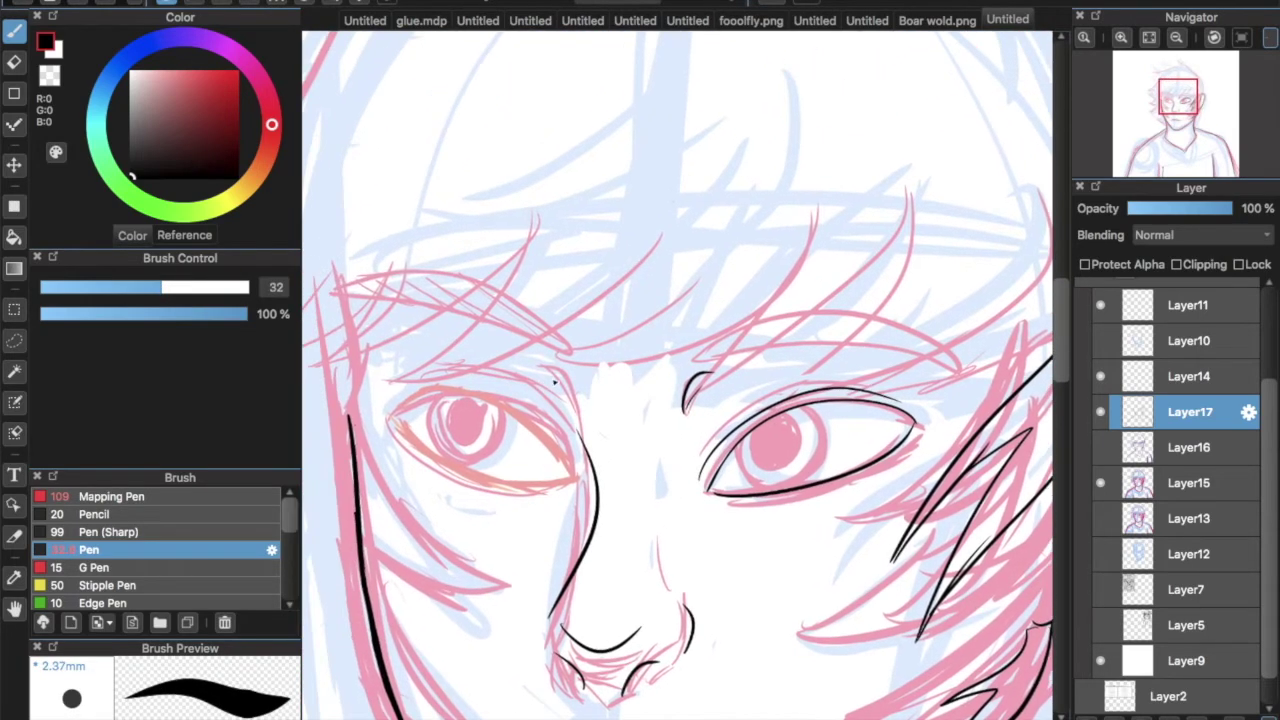
key("ctrl+z")
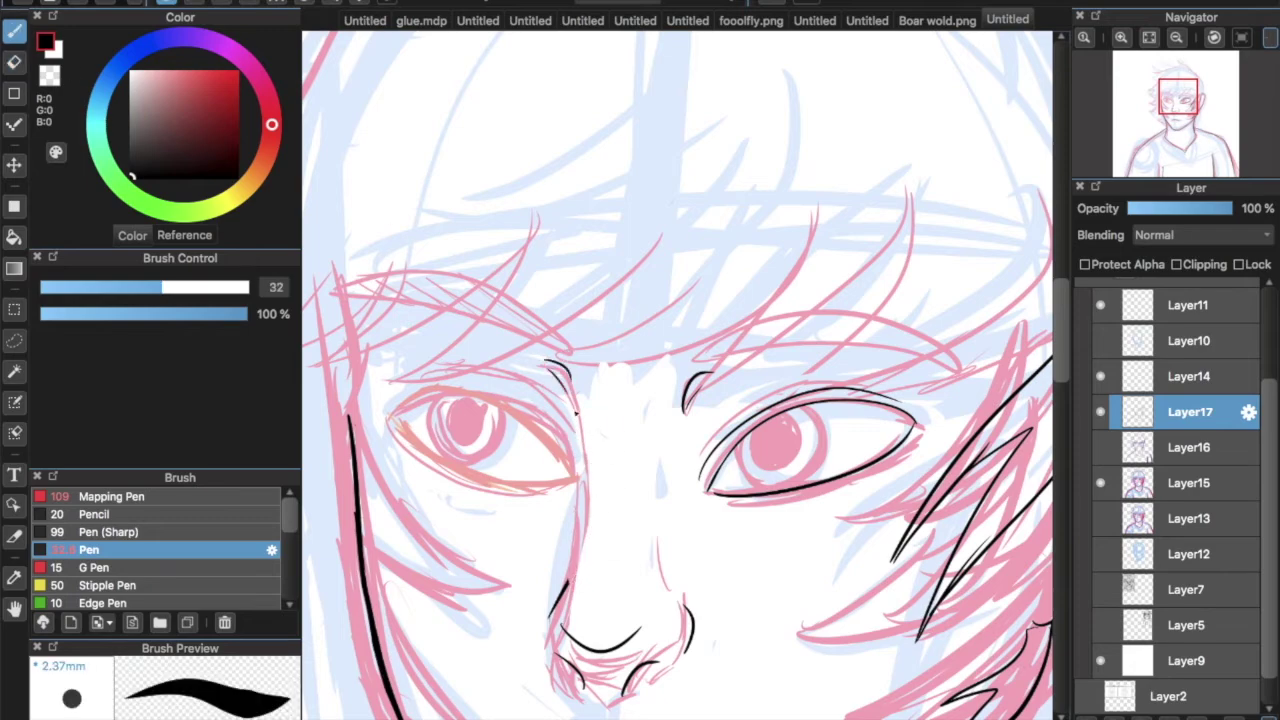
key("ctrl+y")
Re-ink the right eye's upper lid as a thinner line between the eye's inner corner and its outer side
scroll(559, 597, "up", 5)
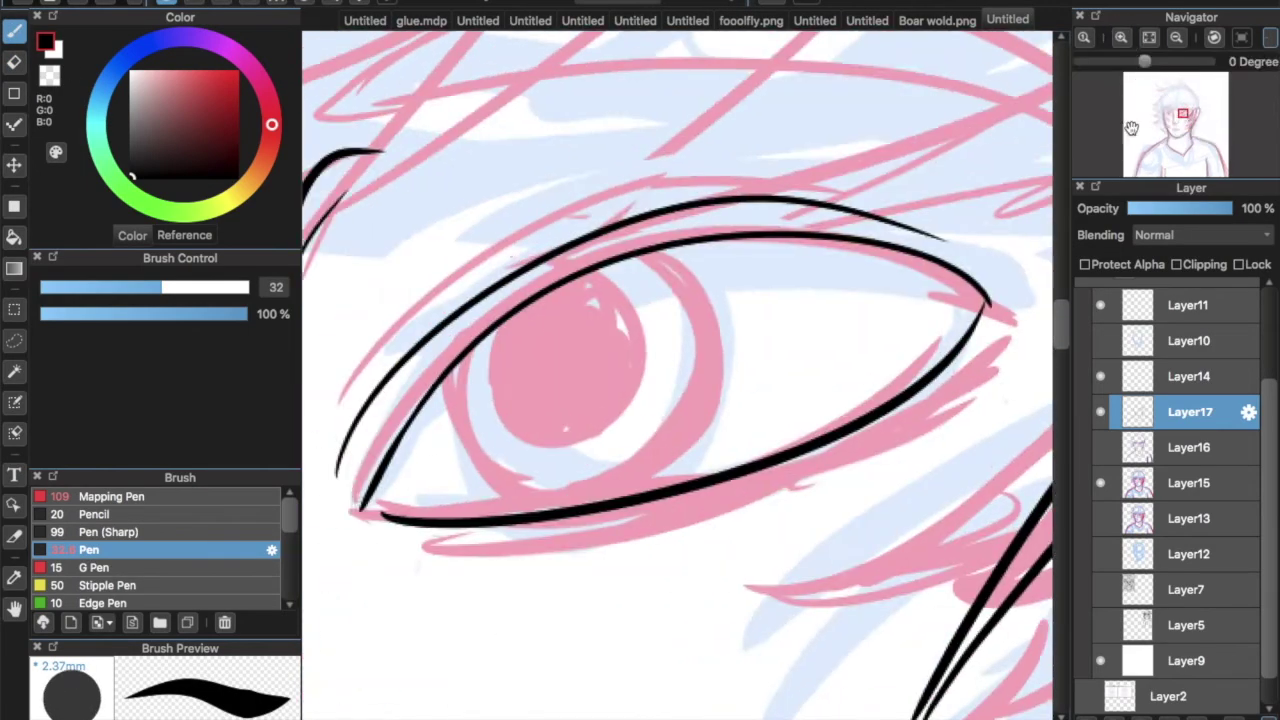
left_click_drag(352, 505, 824, 226)
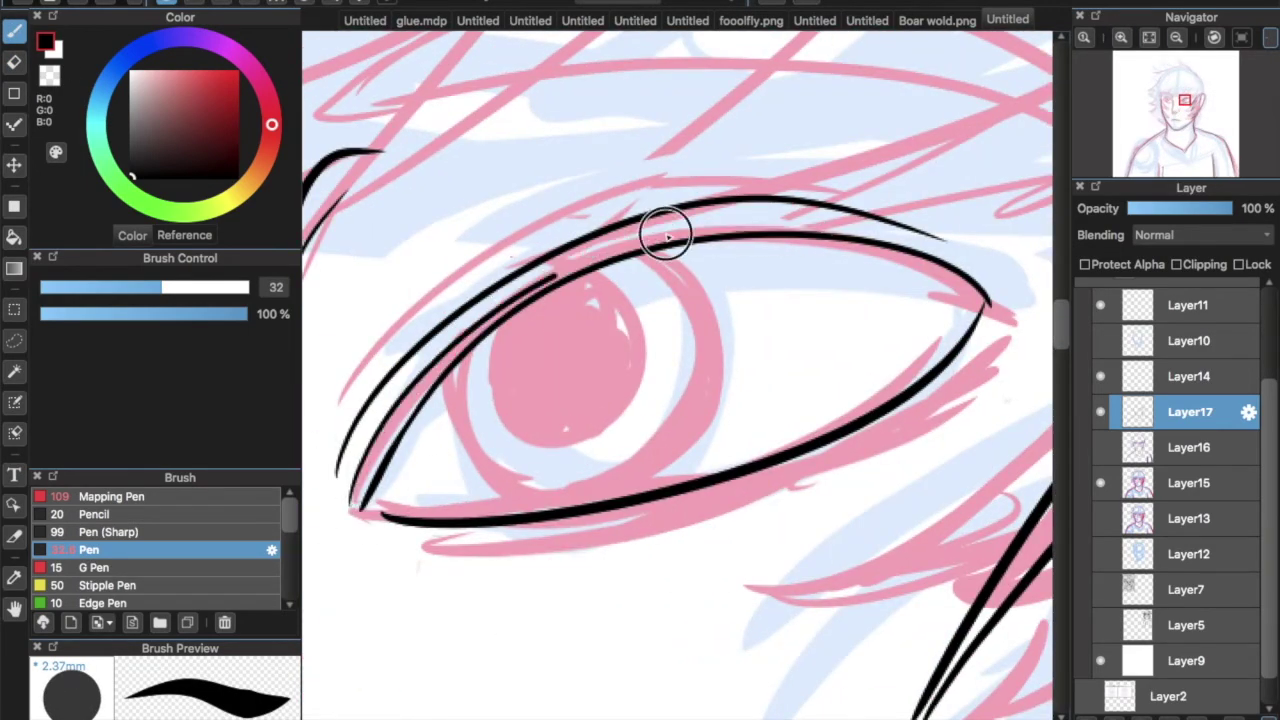
left_click_drag(560, 258, 824, 224)
key("ctrl+z")
key("ctrl+z")
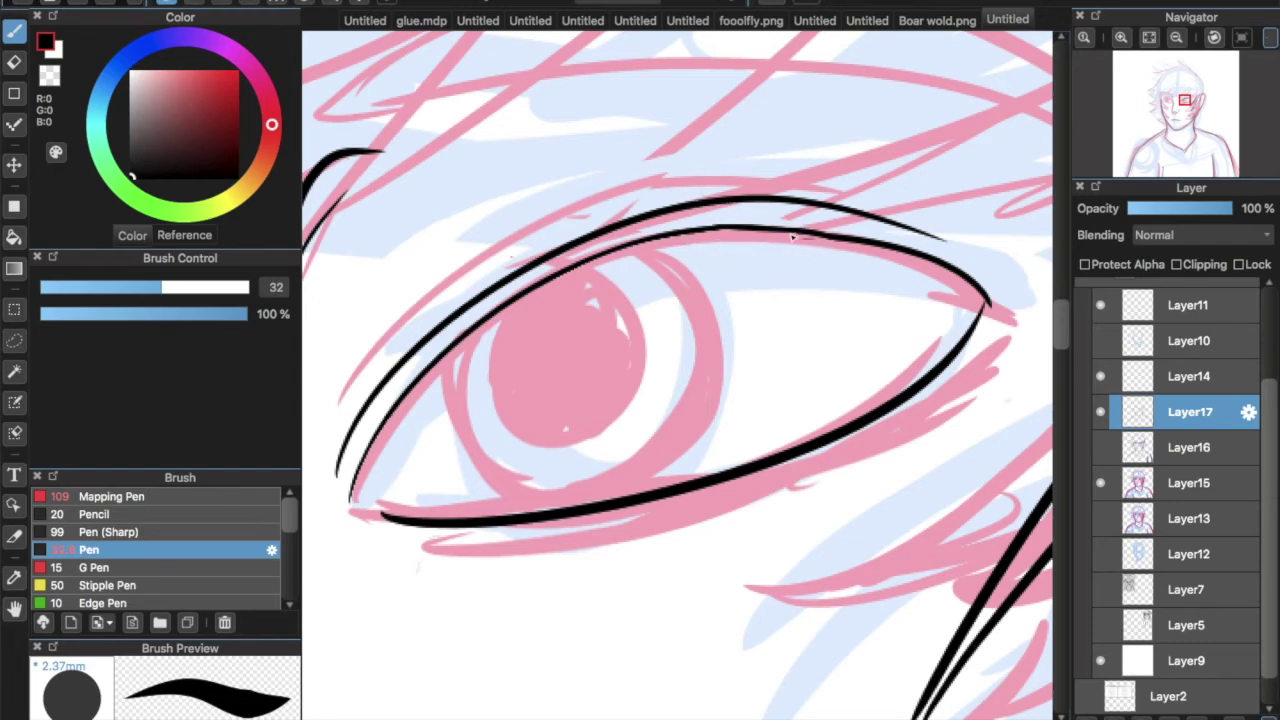
Ink the right eye's round pupil and the surrounding iris outline, tucking both under the upper lid
left_click_drag(588, 264, 645, 342)
left_click_drag(505, 305, 472, 400)
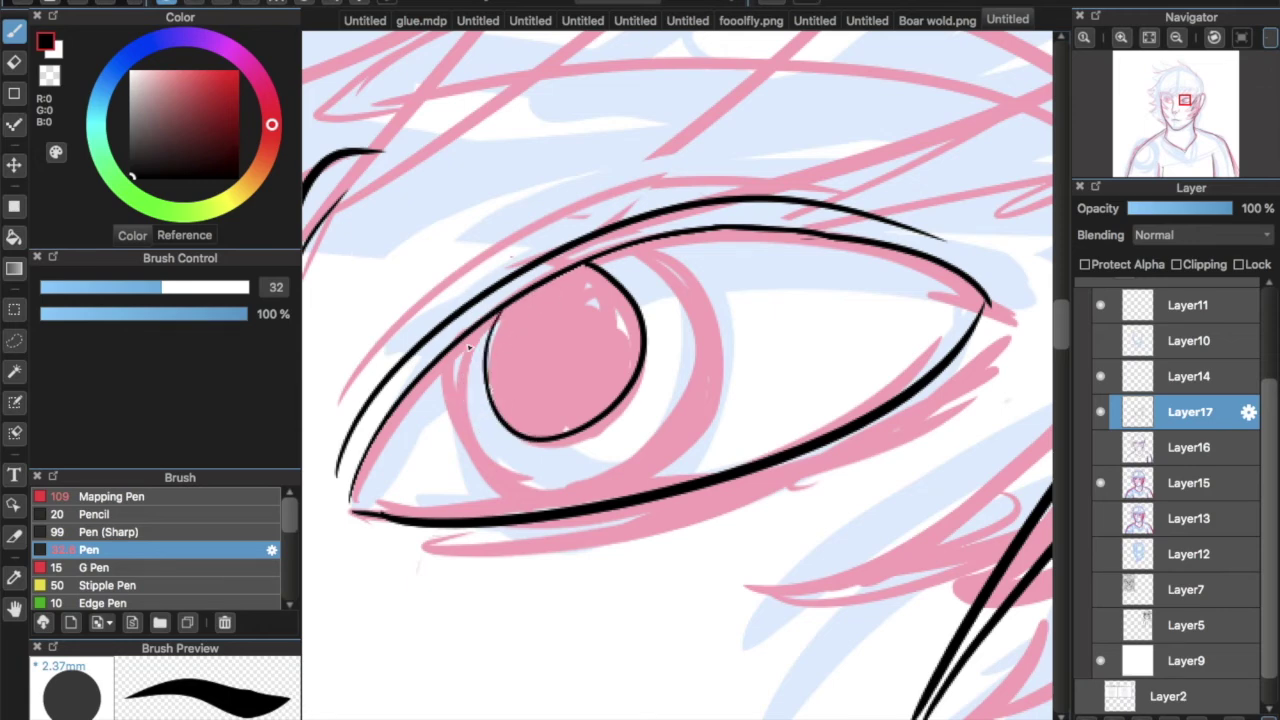
left_click_drag(462, 345, 604, 486)
left_click_drag(636, 248, 624, 457)
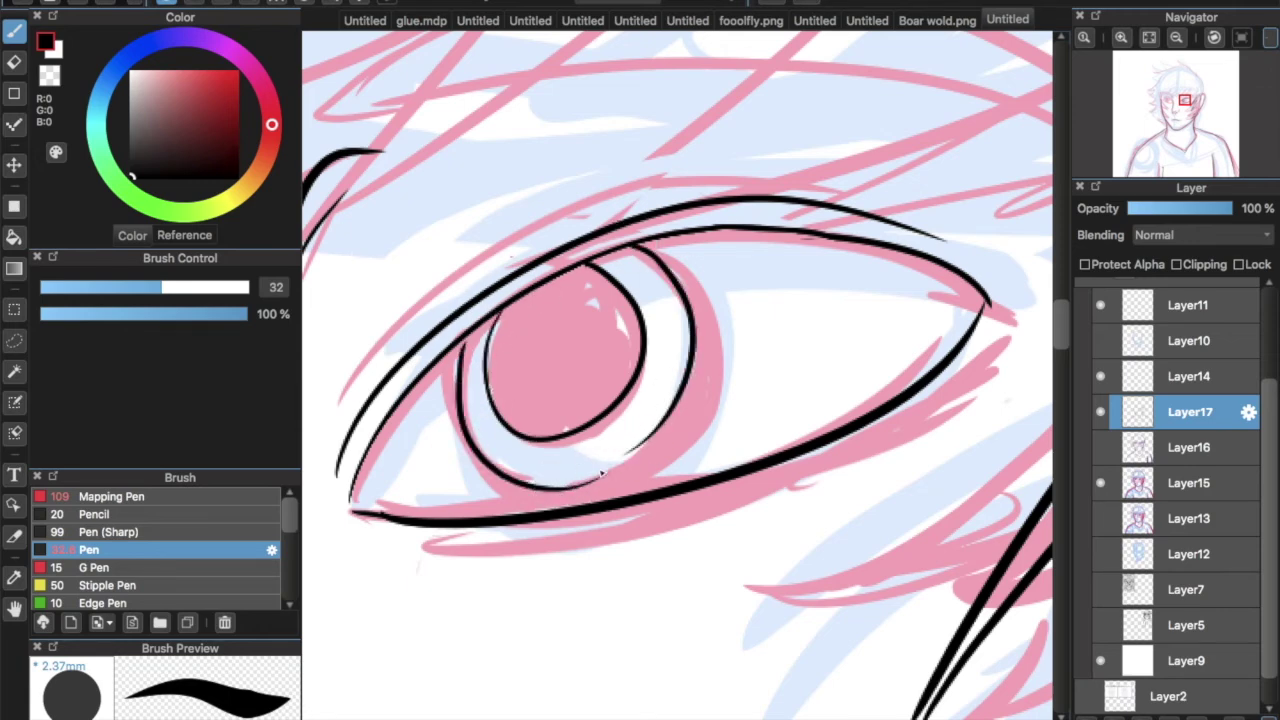
left_click_drag(659, 418, 608, 477)
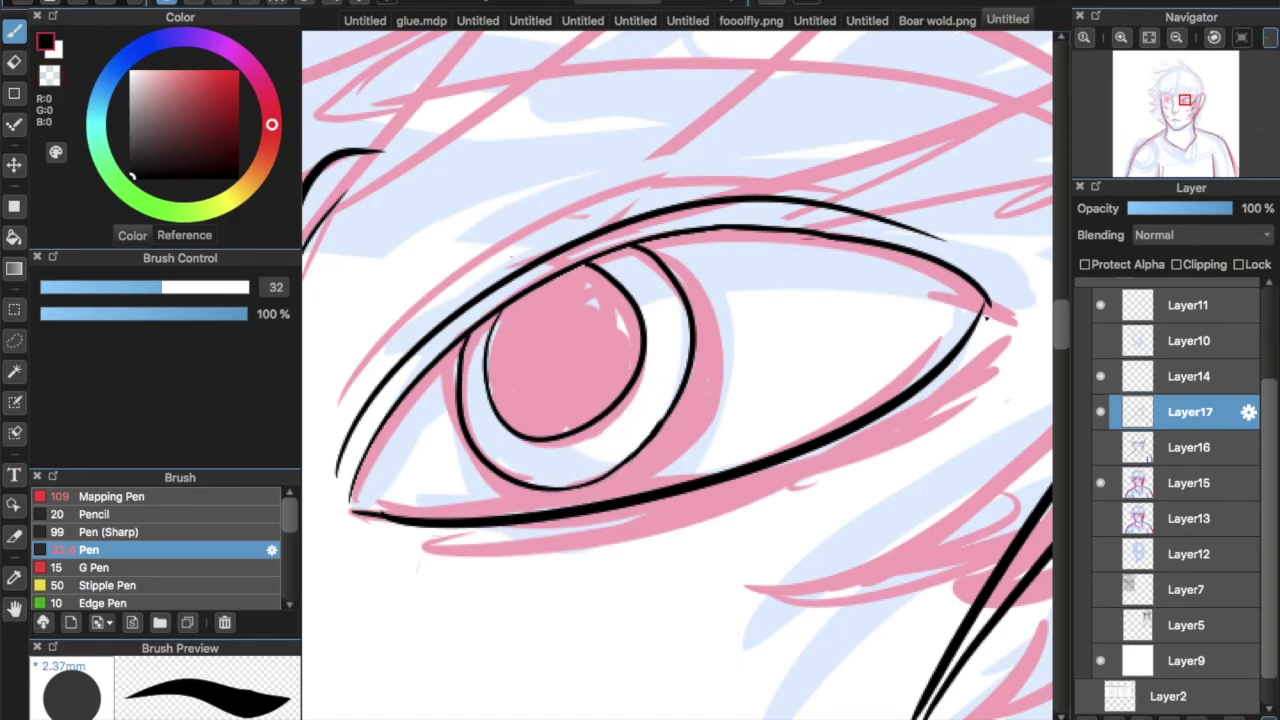
Hide the coloured sketch to check the line art, and erase the crease line above the right eye
scroll(985, 312, "down", 5)
left_click(1100, 412)
left_click(1097, 471)
left_click(1097, 471)
left_click(1100, 412)
left_click(1097, 471)
scroll(800, 350, "up", 5)
key("e")
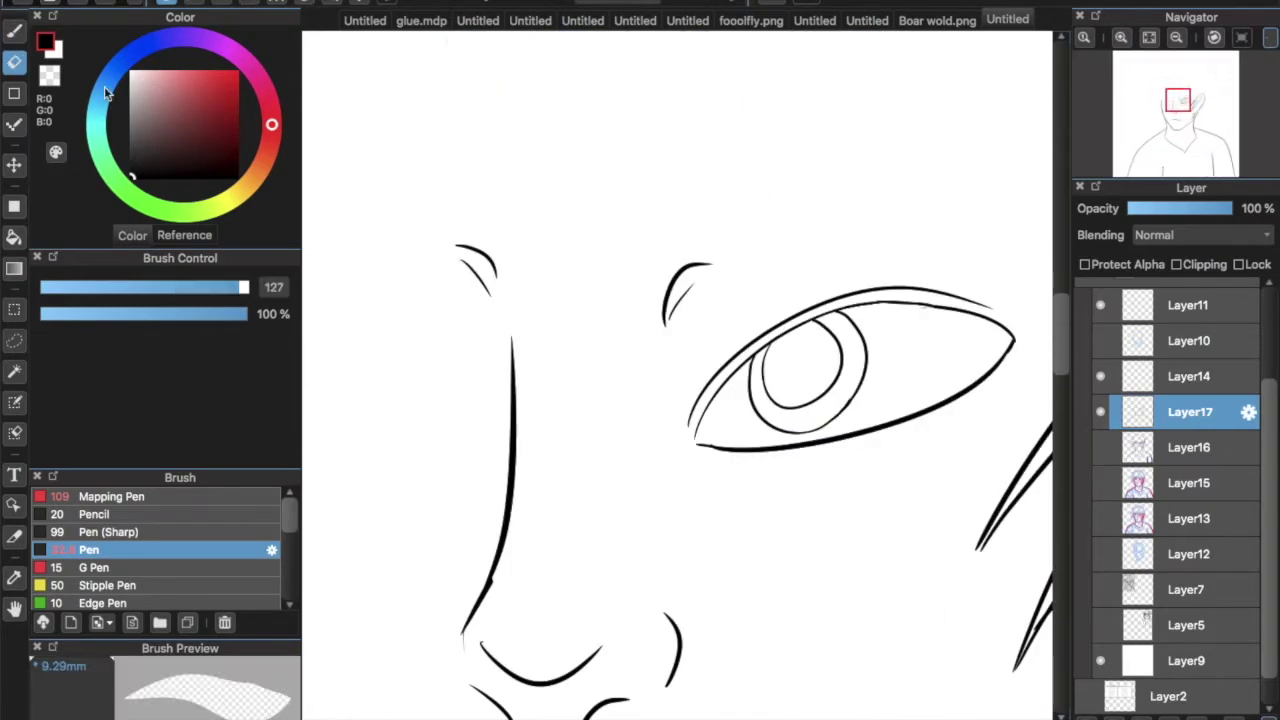
left_click_drag(760, 331, 898, 287)
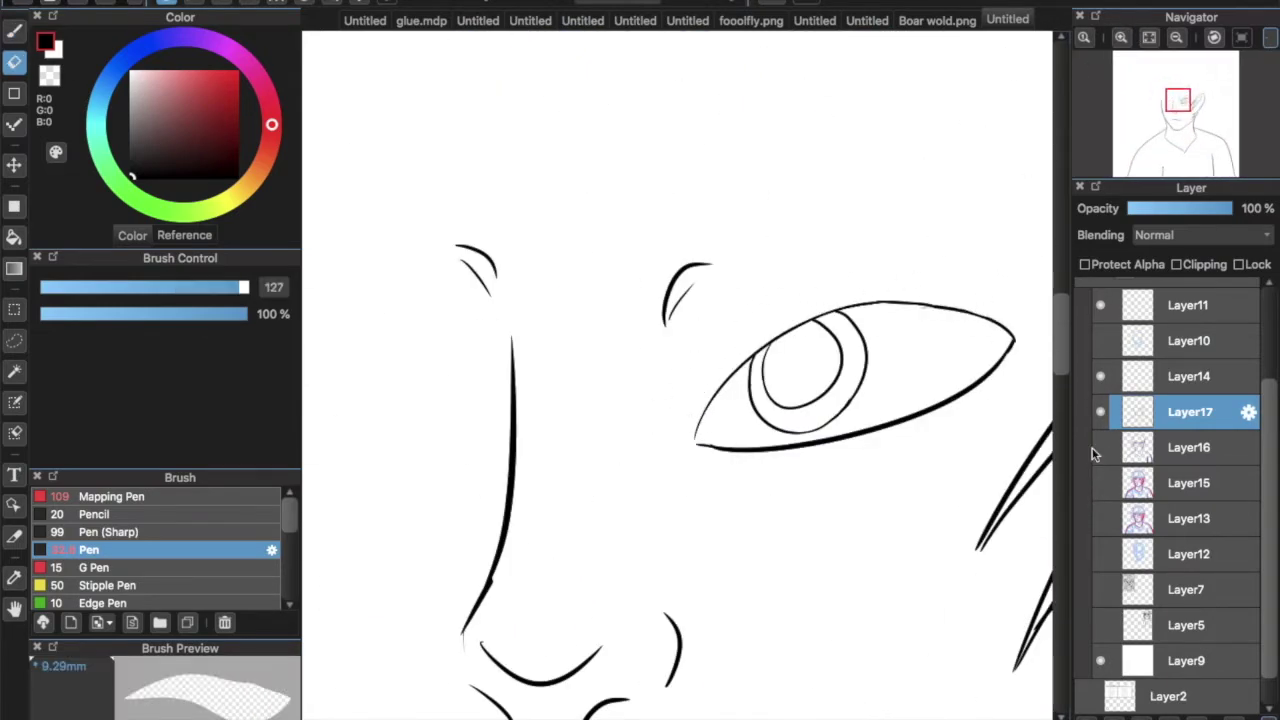
Show Layer15 again and re-ink the right eyelid crease higher above the upper lid with the Pen
left_click(1100, 483)
key("b")
left_click_drag(690, 390, 940, 283)
key("ctrl+z")
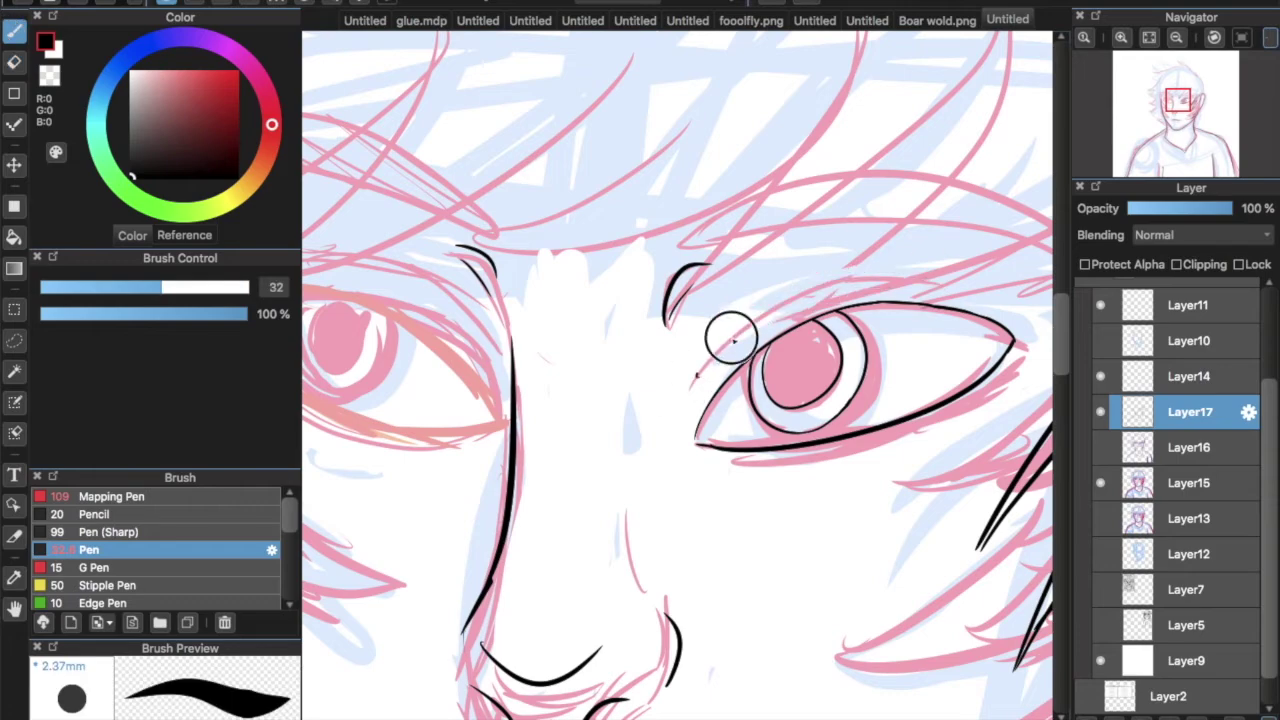
mouse_move(690, 385)
left_mouse_down()
mouse_move(857, 251)
mouse_move(947, 280)
left_mouse_up()
key("ctrl+z")
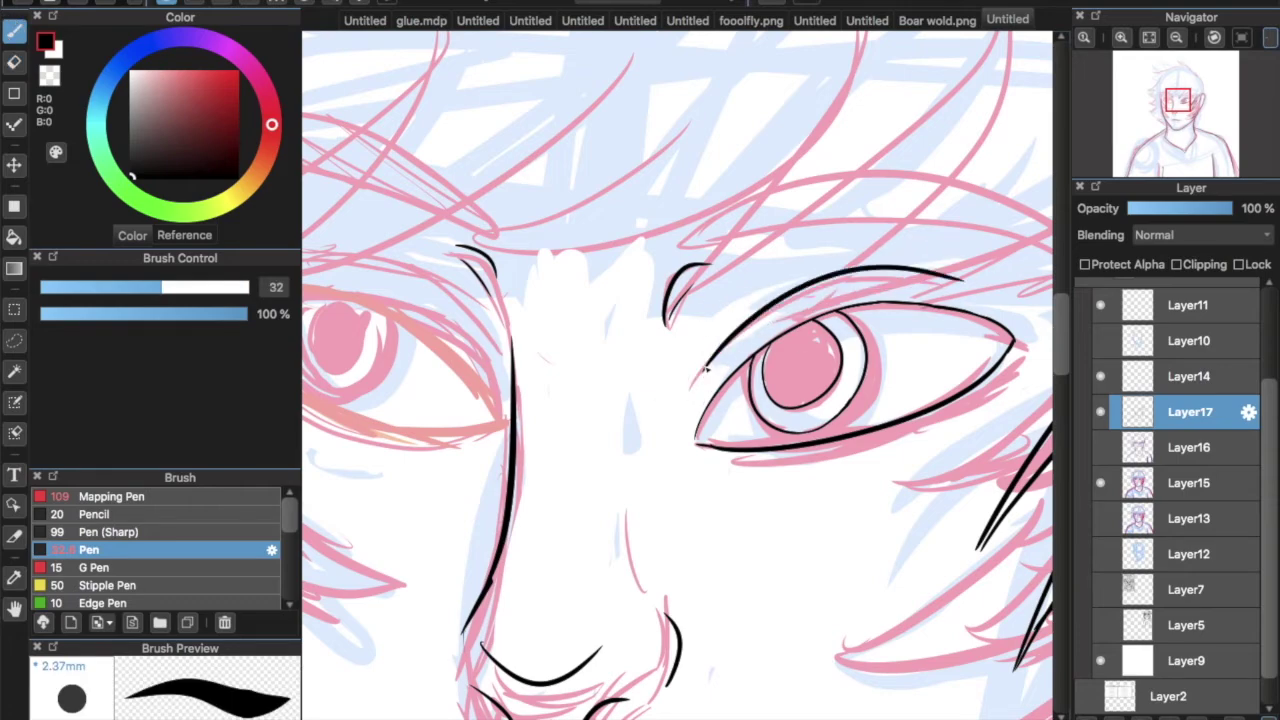
Ink the left eye's upper and lower lid lines from the outer corner toward the nose, redoing uneven strokes
scroll(688, 384, "left", 5)
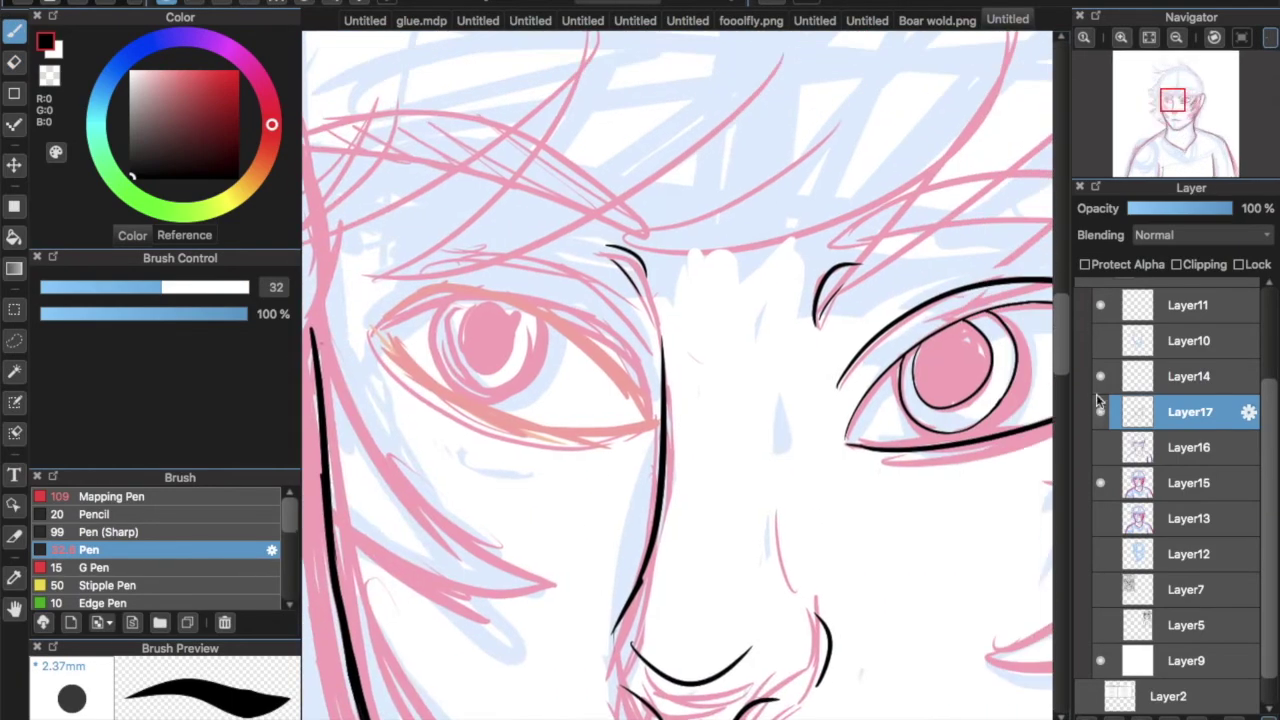
left_click_drag(372, 330, 545, 316)
left_click_drag(520, 305, 630, 382)
key("ctrl+z")
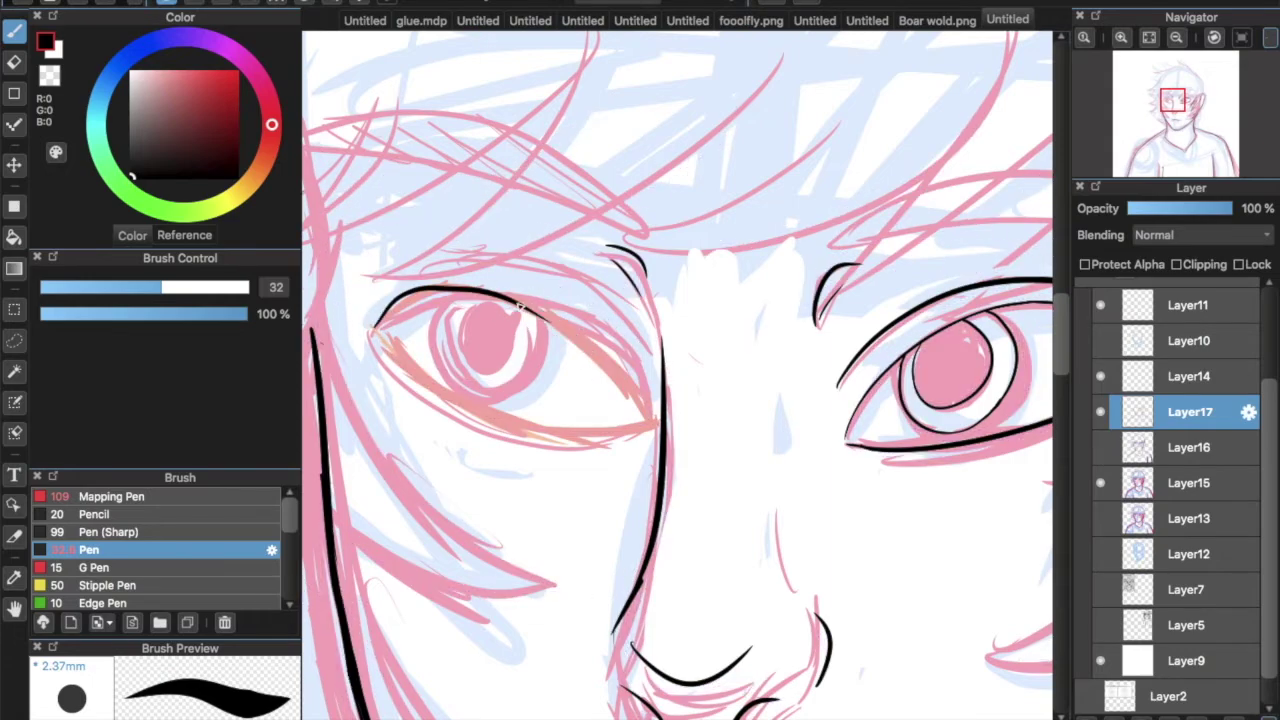
left_click_drag(376, 334, 490, 426)
key("ctrl+z")
mouse_move(376, 332)
left_mouse_down()
mouse_move(490, 426)
mouse_move(480, 420)
left_mouse_up()
key("ctrl+z")
mouse_move(376, 330)
left_mouse_down()
mouse_move(457, 404)
mouse_move(605, 435)
left_mouse_up()
Close the left eye's inner and outer corners with short black strokes that join the upper and lower lids
key("ctrl+plus")
key("ctrl+plus")
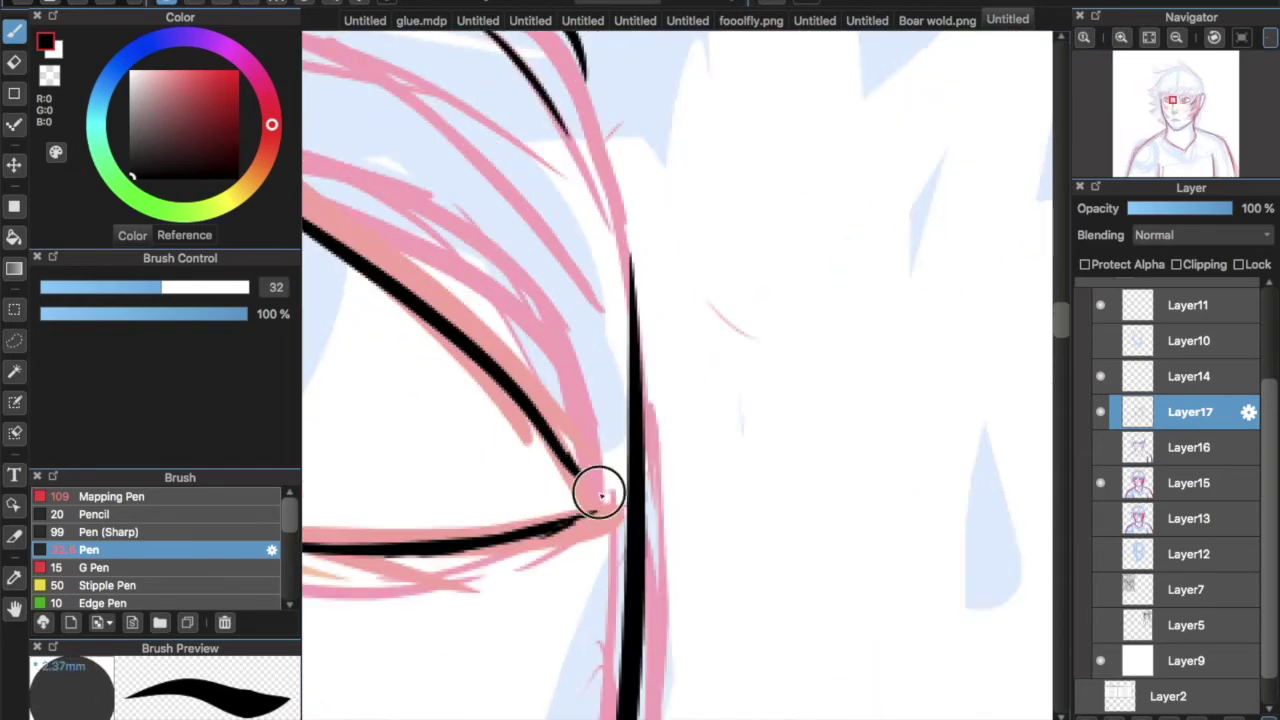
scroll(563, 451, "down", 3)
scroll(769, 388, "up", 3)
scroll(757, 372, "down", 3)
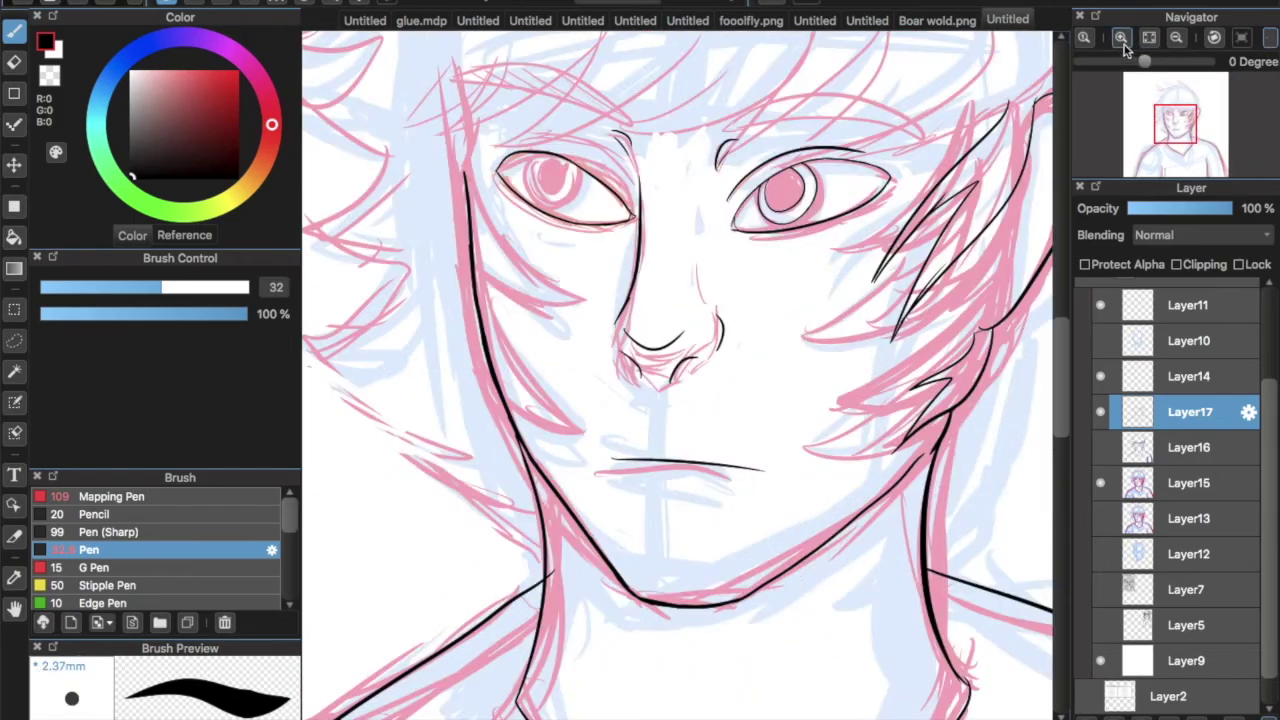
scroll(755, 245, "up", 4)
scroll(755, 245, "down", 3)
scroll(610, 200, "up", 3)
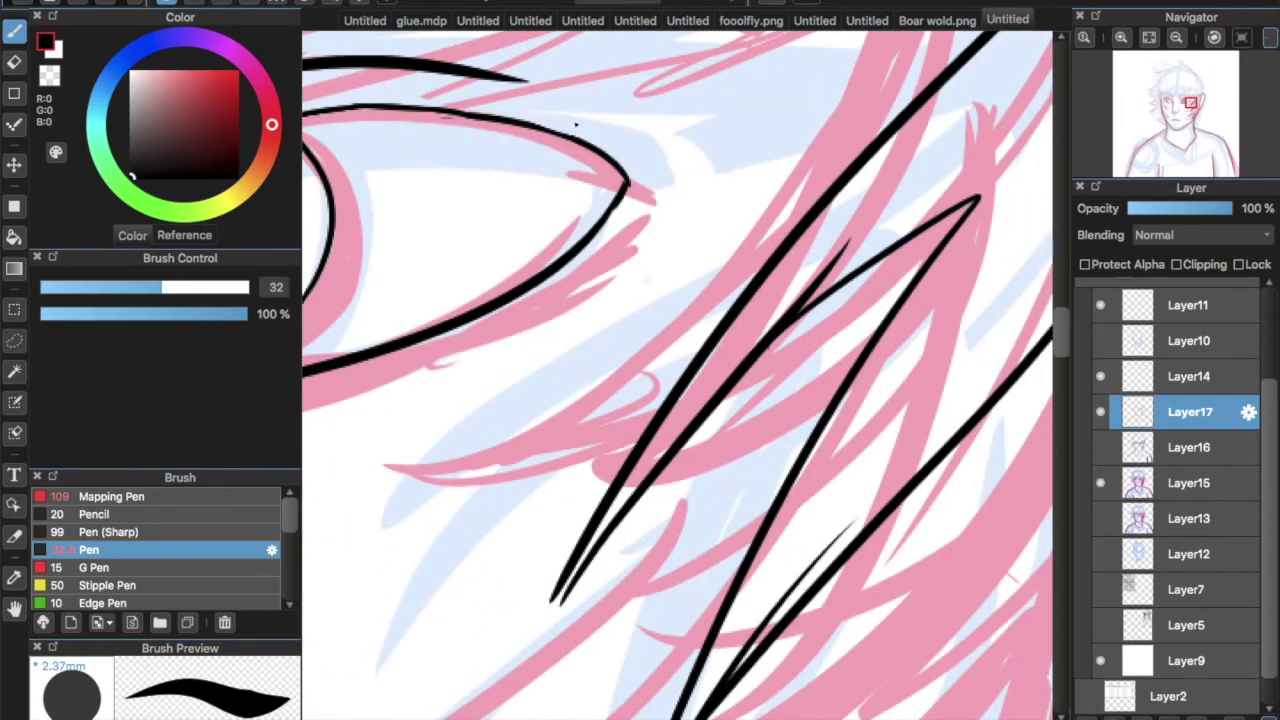
scroll(610, 205, "down", 3)
scroll(611, 249, "up", 4)
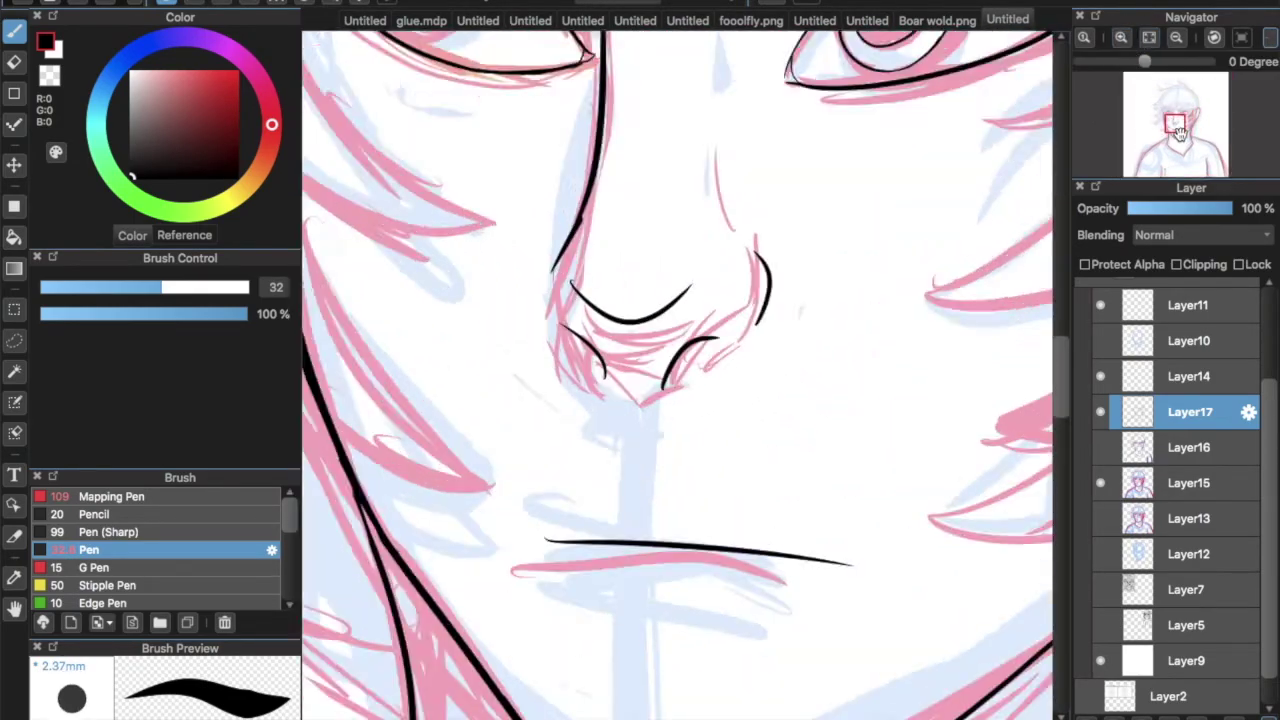
key("ctrl+z")
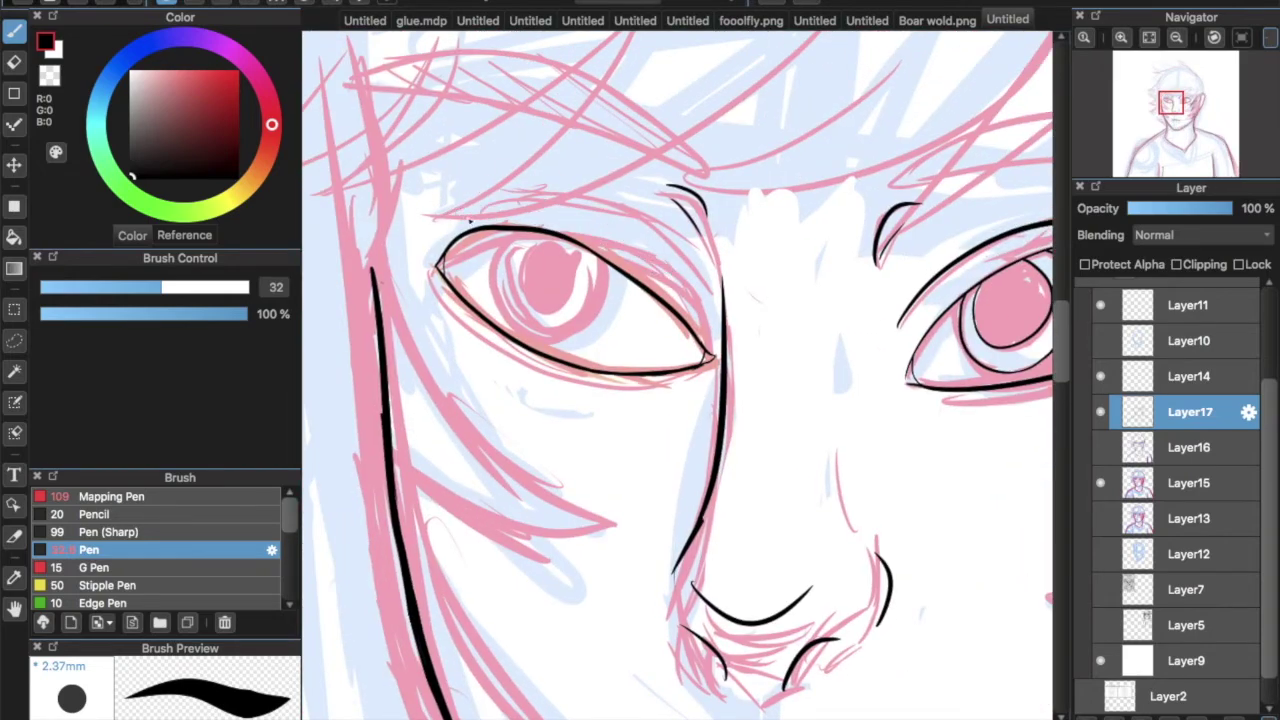
Ink the left eyelid crease and the left eye's round iris outline in black over the pink sketch
left_click(1101, 482)
left_click(1101, 482)
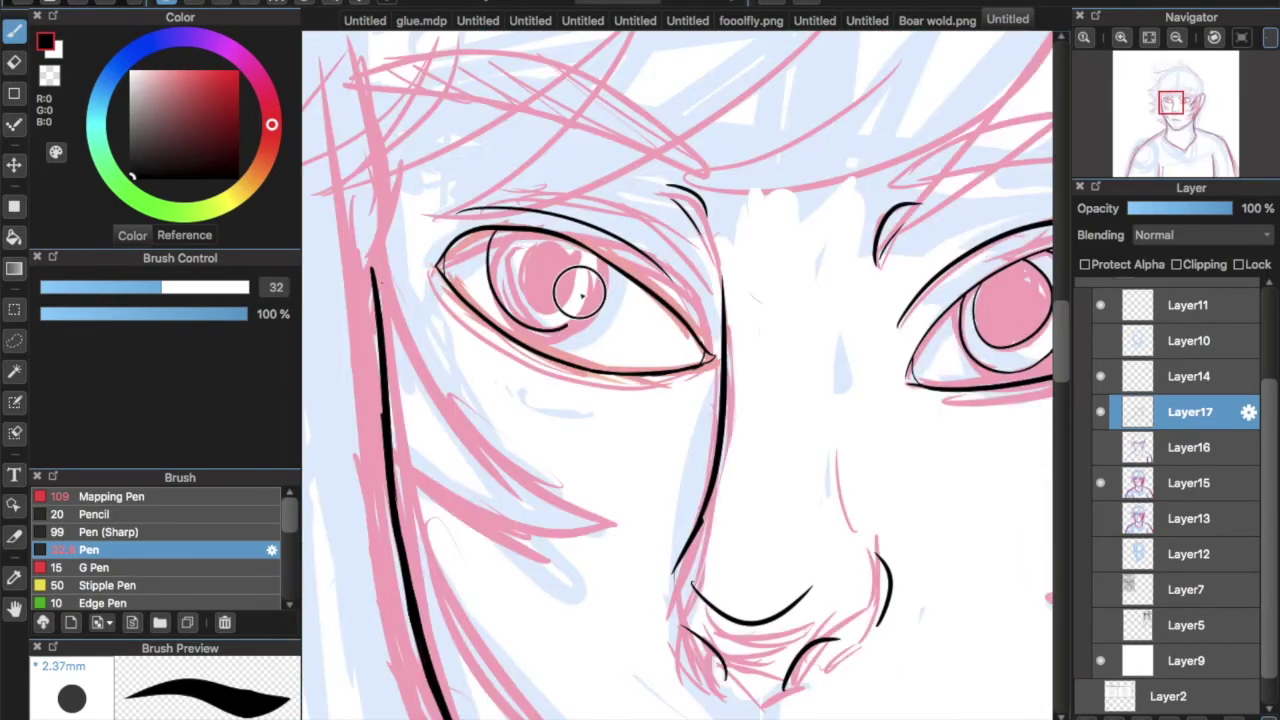
left_click(1121, 37)
left_click(1121, 37)
mouse_move(645, 330)
left_mouse_down()
mouse_move(571, 457)
mouse_move(448, 418)
left_mouse_up()
key("ctrl+z")
left_click_drag(494, 272, 438, 415)
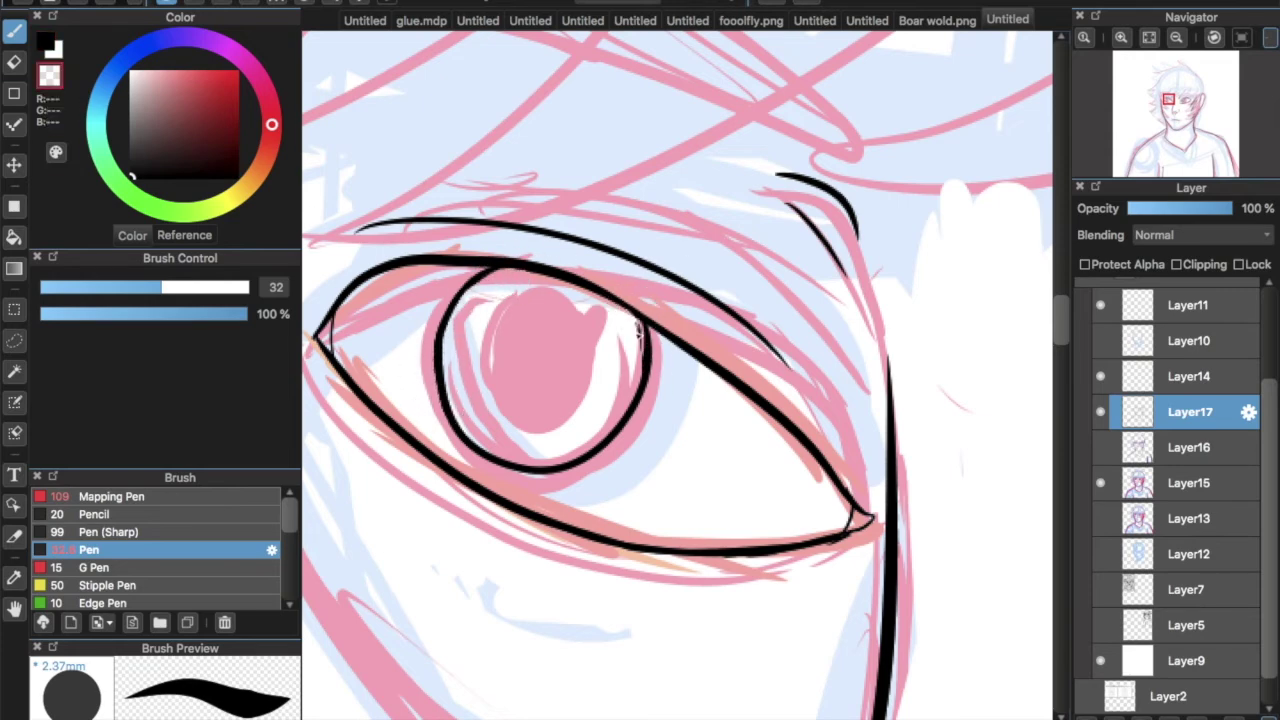
Tidy the left iris outline where it meets the upper lid using the transparent colour, and return to black
key("ctrl+z")
key("ctrl+y")
key("ctrl+z")
key("ctrl+y")
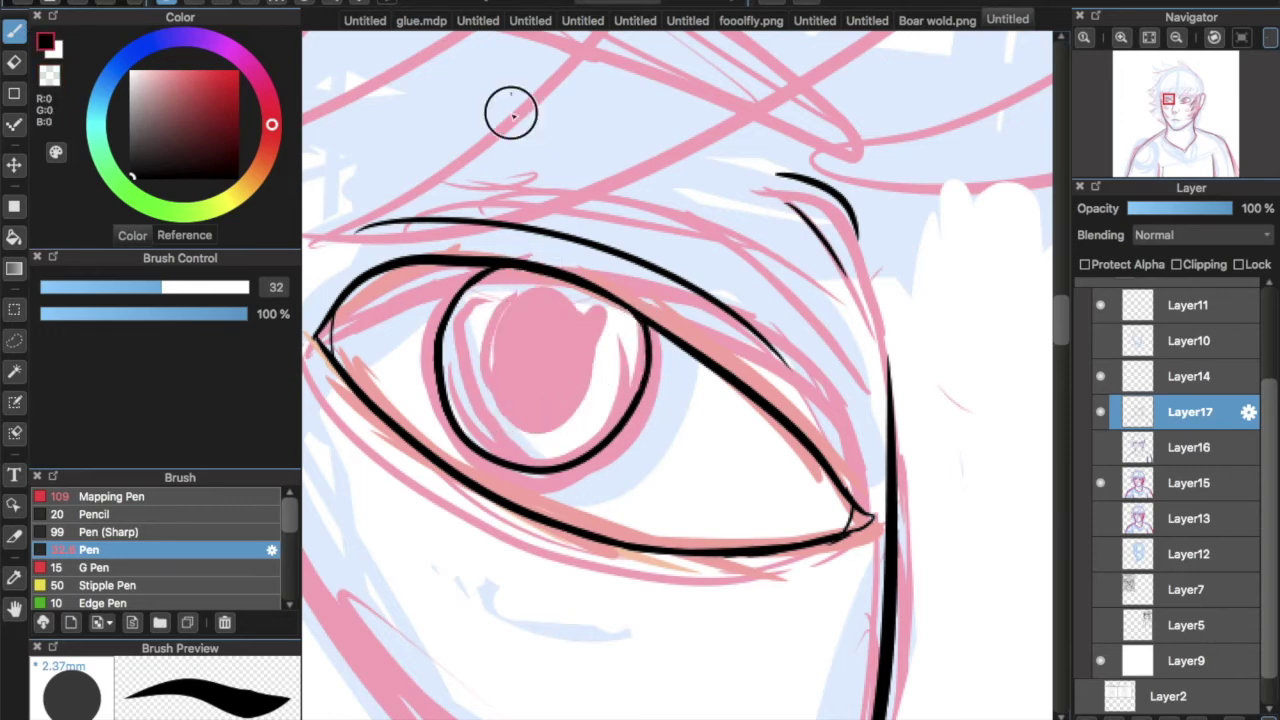
left_click_drag(511, 96, 518, 150)
left_click_drag(483, 80, 555, 62)
left_click_drag(628, 82, 688, 68)
key("ctrl+z")
key("ctrl+z")
key("ctrl+z")
key("ctrl+z")
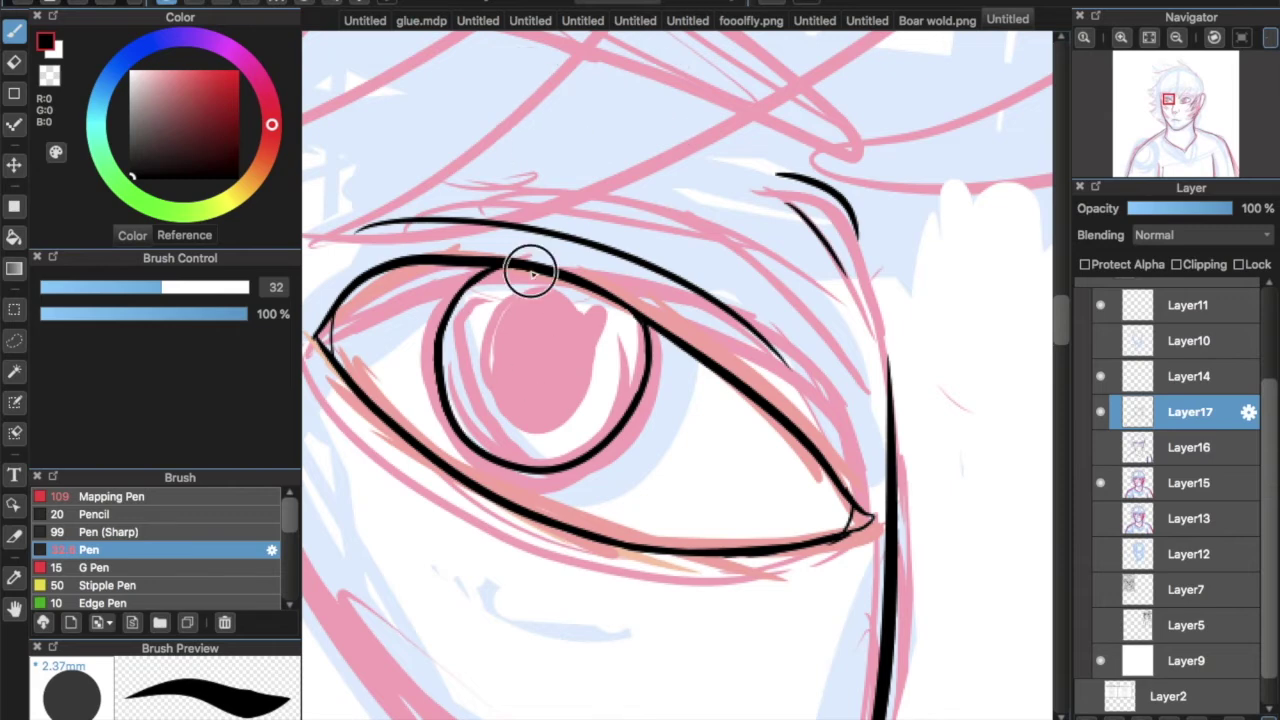
Ink the left eye's oval pupil outline inside the iris, reaching up to the upper lid
key("ctrl+z")
key("ctrl+z")
key("ctrl+z")
key("ctrl+z")
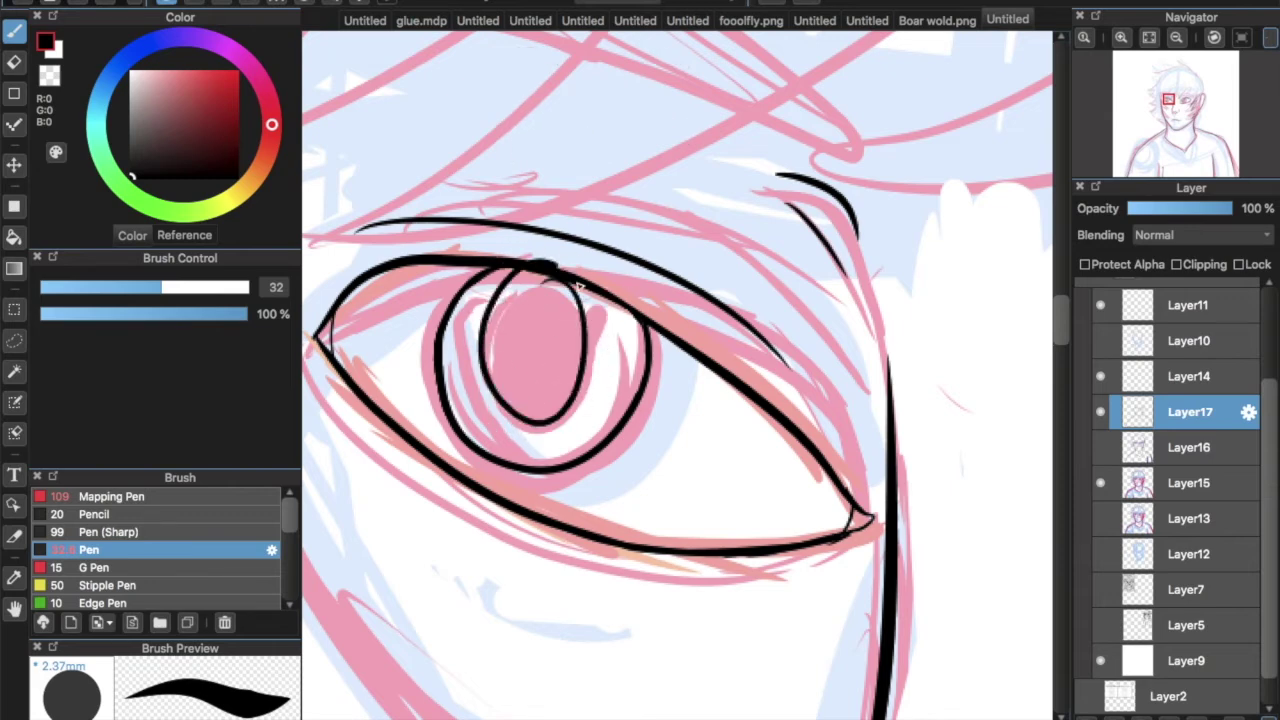
Undo the most recent line-art strokes on the left eye
key("ctrl+z")
key("ctrl+z")
key("ctrl+z")
key("ctrl+z")
key("ctrl+z")
key("ctrl+z")
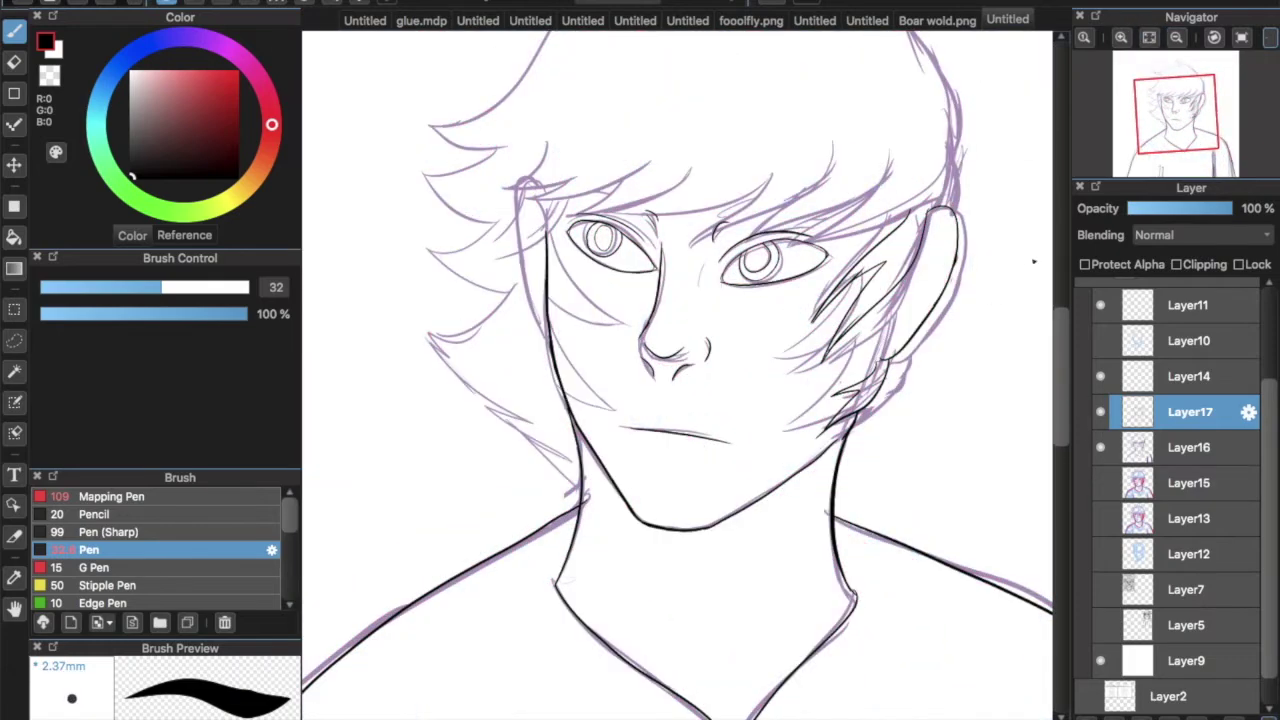
Hide the Layer15 sketch and ink the pointed lower-left hair locks in black over the purple Layer16 sketch
left_click_drag(1188, 120, 1171, 97)
left_click(1100, 483)
left_click(1100, 483)
left_click_drag(631, 476, 544, 401)
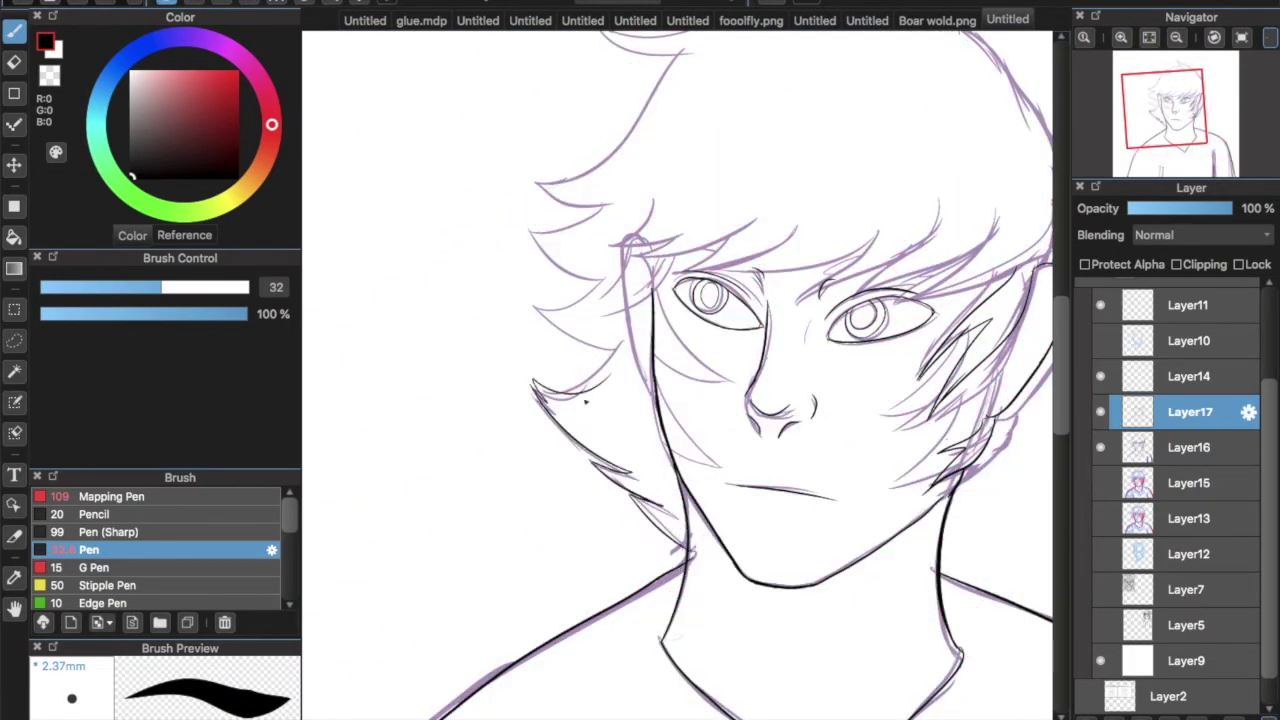
mouse_move(618, 348)
left_mouse_down()
mouse_move(534, 314)
mouse_move(552, 342)
left_mouse_up()
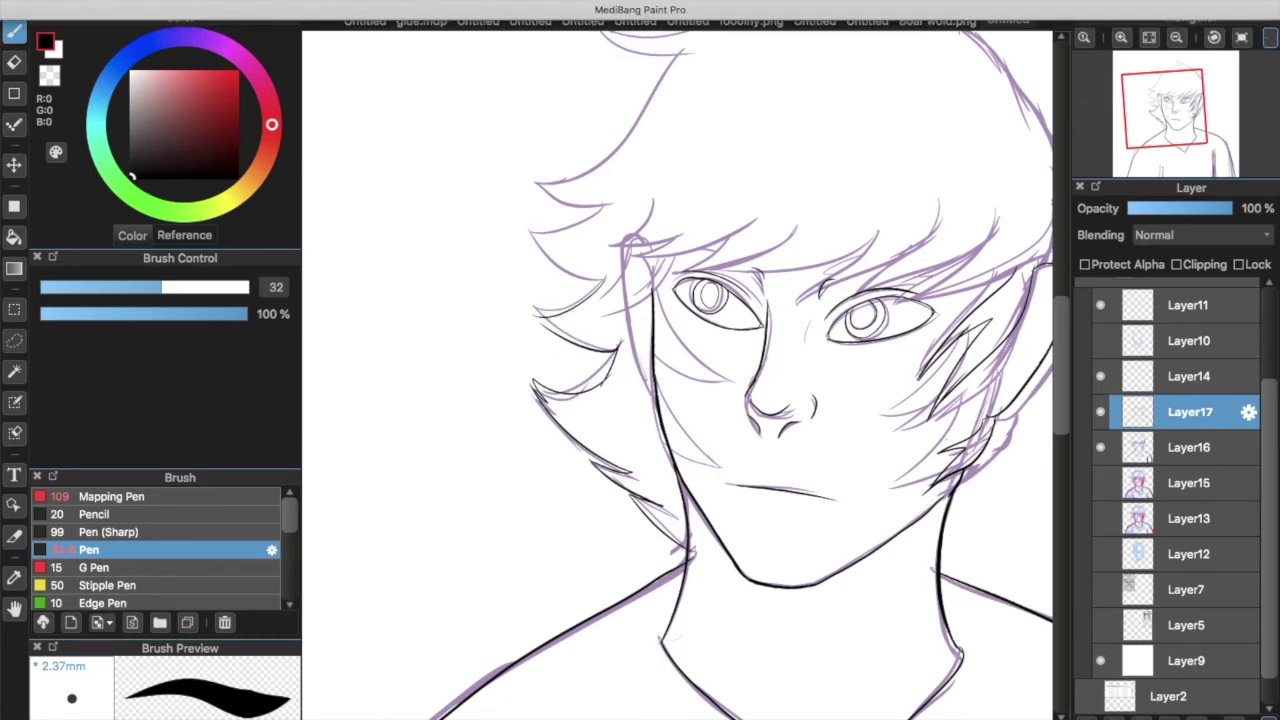
left_click_drag(655, 298, 700, 237)
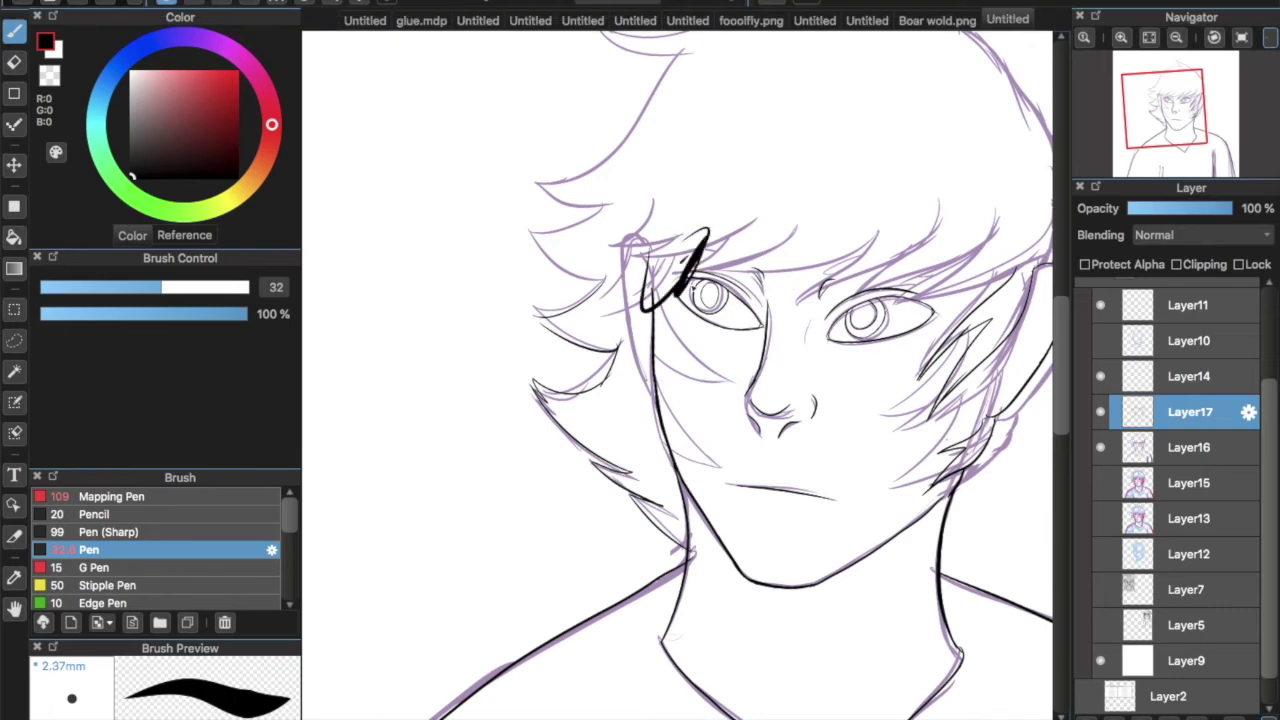
key("ctrl+z")
left_click_drag(445, 210, 357, 368)
left_click_drag(445, 280, 490, 355)
mouse_move(400, 280)
left_mouse_down()
mouse_move(505, 265)
mouse_move(513, 368)
left_mouse_up()
left_click_drag(557, 160, 651, 354)
left_click_drag(700, 250, 977, 200)
key("ctrl+z")
key("ctrl+z")
key("ctrl+z")
key("ctrl+z")
key("ctrl+z")
key("ctrl+z")
key("ctrl+z")
key("ctrl+z")
key("ctrl+z")
Ink the upper hair locks on the left side of the head in black, up along the outer hair edge
scroll(707, 332, "up", 3)
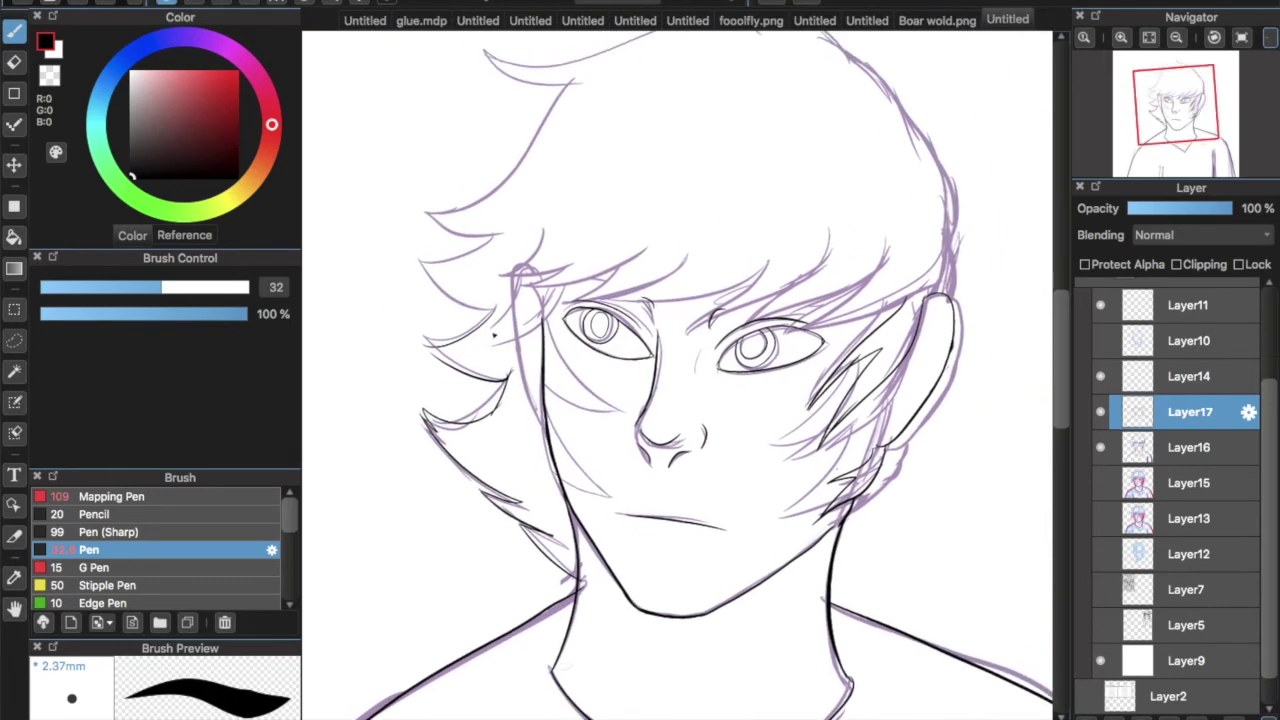
scroll(474, 325, "down", 3)
scroll(737, 418, "up", 5)
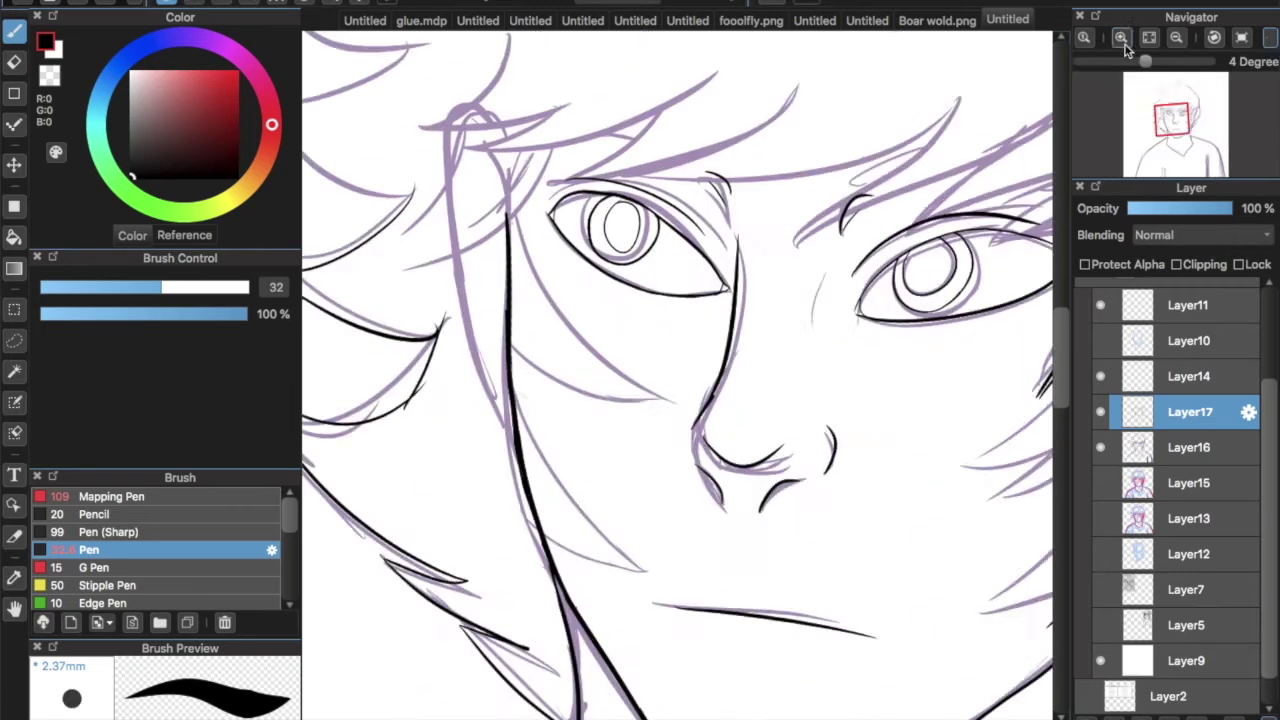
left_click_drag(750, 266, 563, 341)
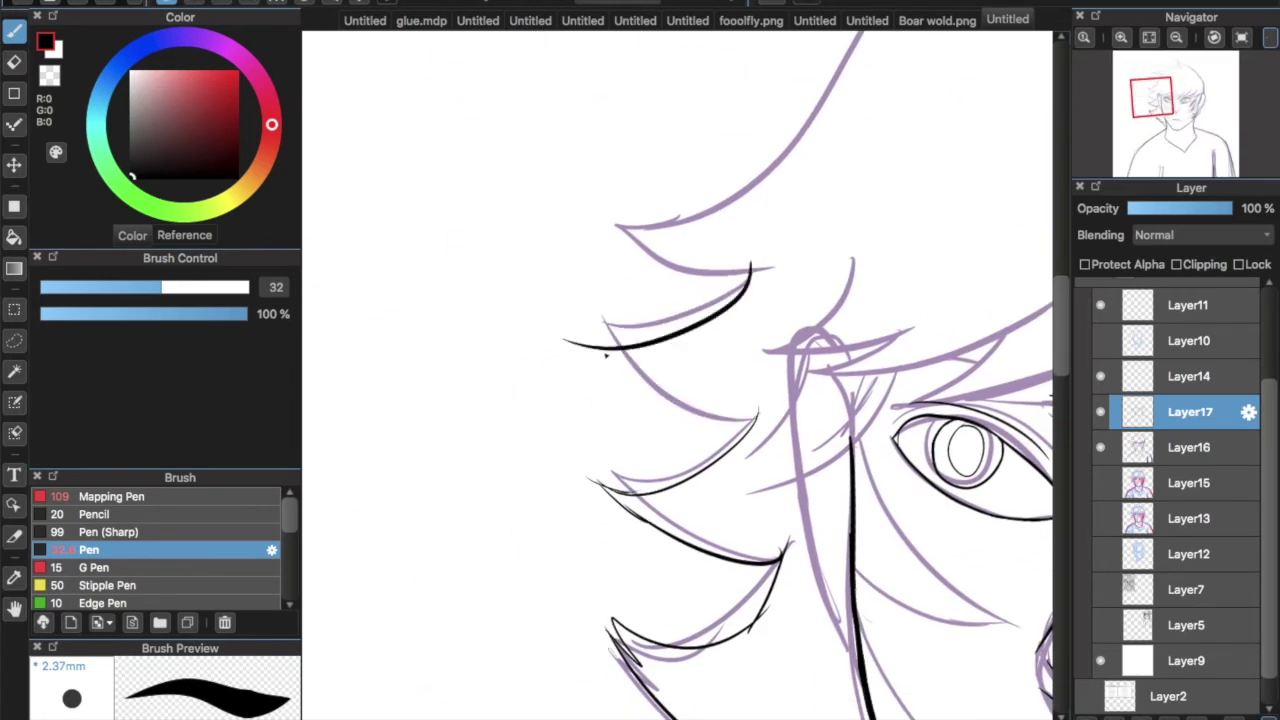
left_click_drag(757, 413, 712, 462)
scroll(781, 358, "up", 5)
mouse_move(855, 135)
left_mouse_down()
mouse_move(535, 435)
mouse_move(623, 457)
left_mouse_up()
Ink the upper-left hair tuft and the crown outline leading to it, and clean up the stray ends
scroll(680, 380, "up", 5)
left_click_drag(985, 278, 495, 345)
mouse_move(515, 400)
left_mouse_down()
mouse_move(660, 420)
mouse_move(614, 423)
left_mouse_up()
key("e")
left_click_drag(1163, 100, 1167, 118)
scroll(700, 360, "down", 3)
Ink the short hair locks falling in front of the left ear, redoing the longest strand
key("b")
left_click_drag(620, 290, 580, 372)
left_click_drag(555, 250, 478, 350)
left_click_drag(532, 345, 445, 393)
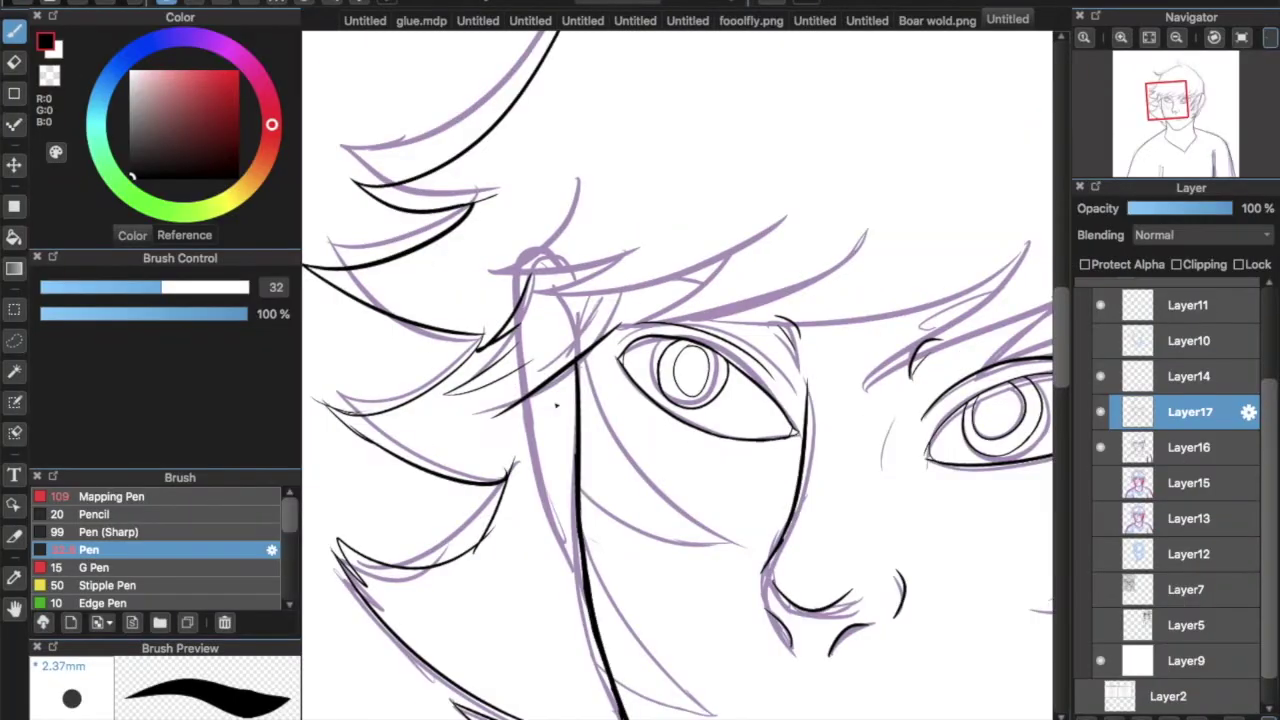
key("ctrl+z")
mouse_move(620, 288)
left_mouse_down()
mouse_move(580, 370)
mouse_move(445, 392)
left_mouse_up()
Ink the left fringe locks above the left eye with tapered black strokes
mouse_move(575, 152)
left_mouse_down()
mouse_move(523, 237)
mouse_move(472, 272)
left_mouse_up()
left_click_drag(638, 234, 532, 280)
left_click_drag(742, 236, 552, 300)
key("ctrl+z")
left_click_drag(797, 206, 566, 298)
left_click_drag(771, 223, 585, 330)
Ink the middle fringe locks sweeping between the eyes and over the right eye, redoing the strokes that miss the sketch
mouse_move(865, 228)
left_mouse_down()
mouse_move(685, 314)
mouse_move(665, 286)
mouse_move(608, 256)
mouse_move(667, 280)
mouse_move(546, 288)
mouse_move(648, 284)
left_mouse_up()
key("ctrl+z")
left_click_drag(970, 125, 682, 328)
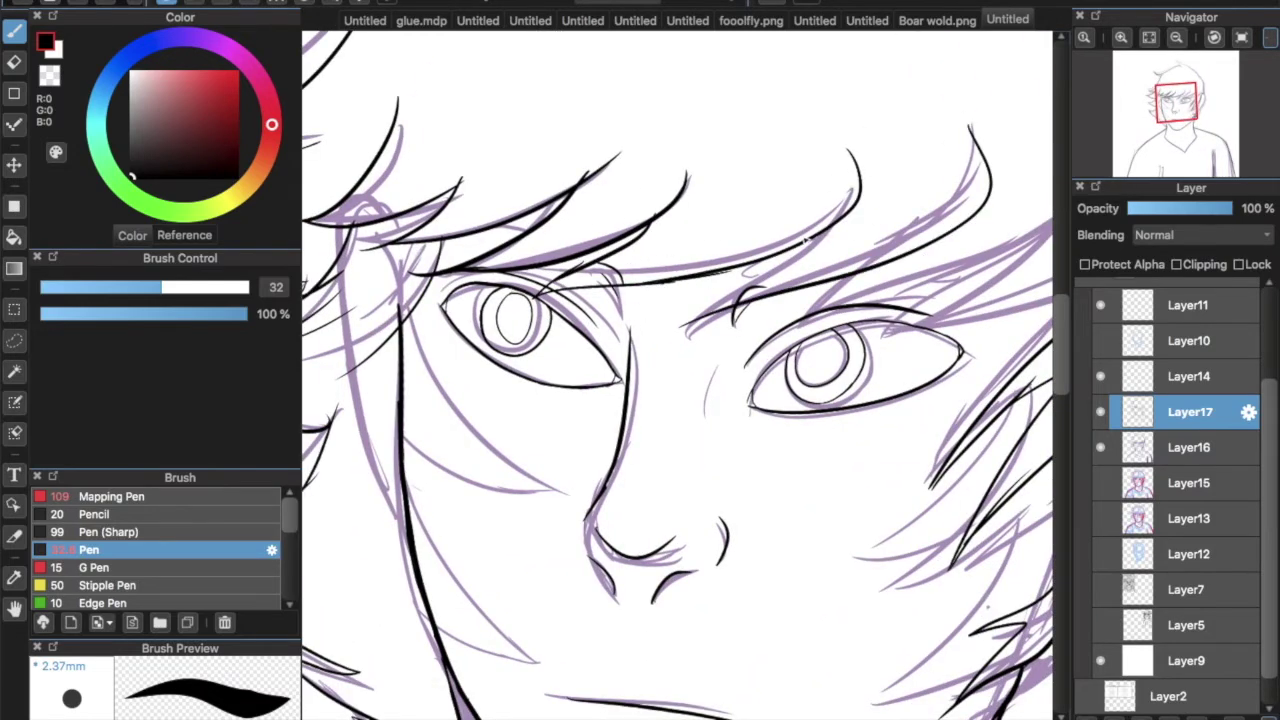
key("ctrl+z")
left_click_drag(665, 315, 970, 128)
Ink the right side outline of the hair up over the head and the pointed tuft on top
scroll(935, 213, "right", 10)
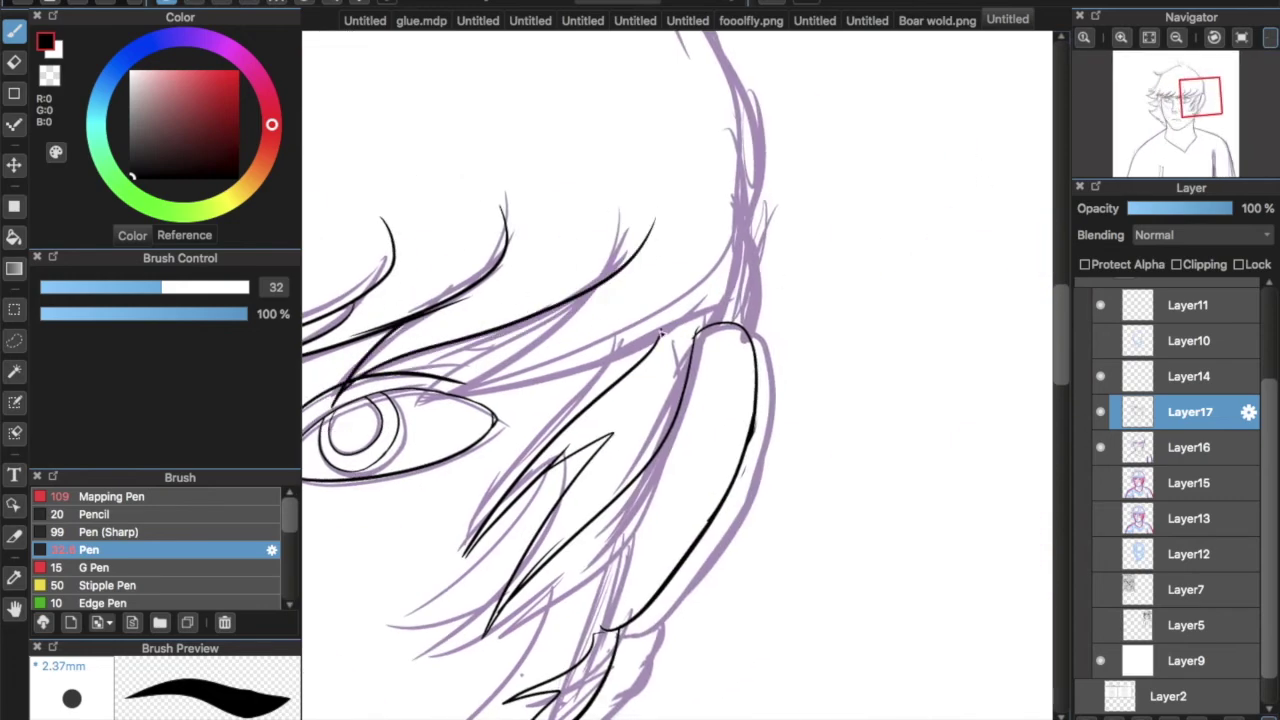
left_click_drag(1200, 128, 1203, 113)
left_click_drag(662, 365, 672, 587)
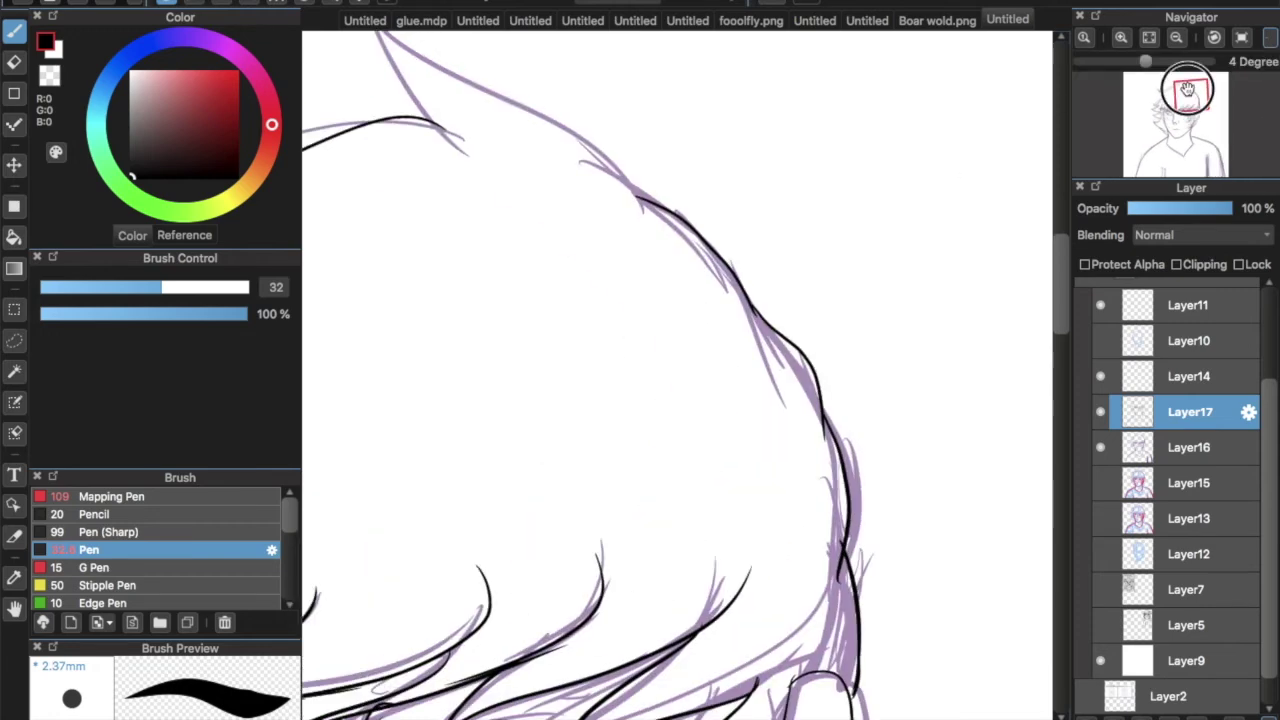
left_click_drag(745, 357, 670, 210)
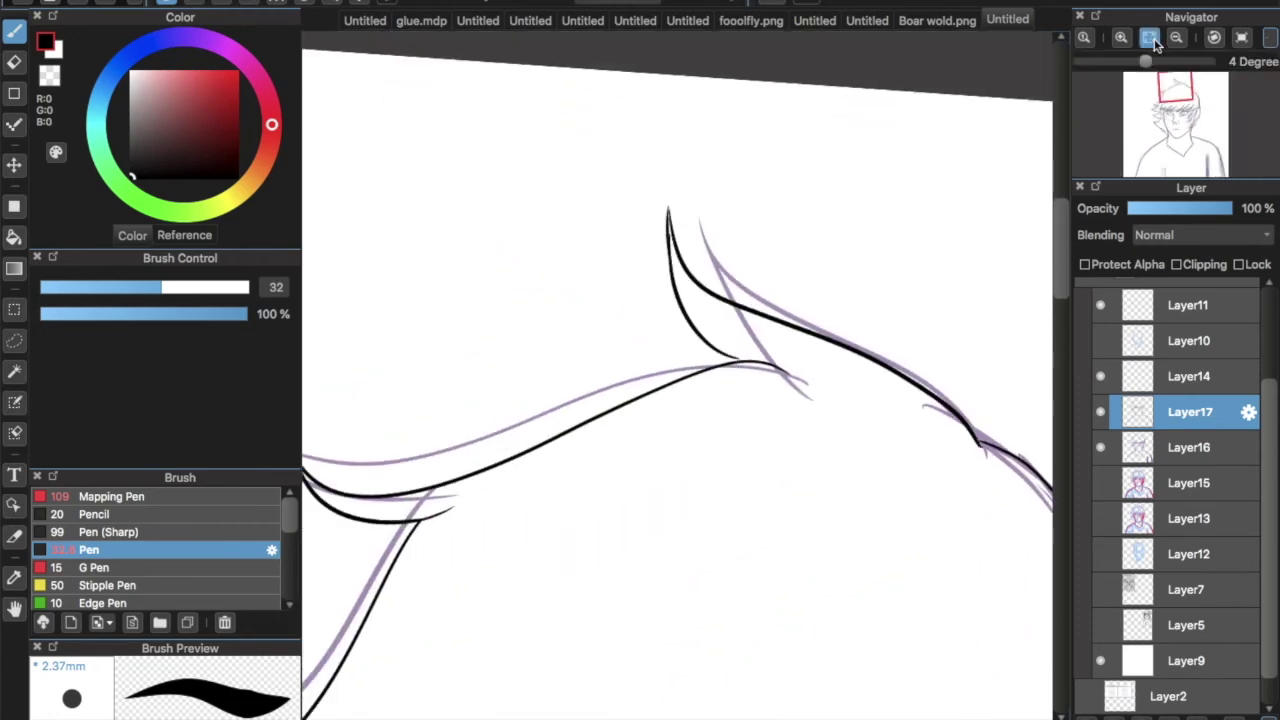
Ink the front edge of the right ear from the side hair locks down to the lobe
scroll(700, 350, "down", 5)
scroll(760, 330, "up", 5)
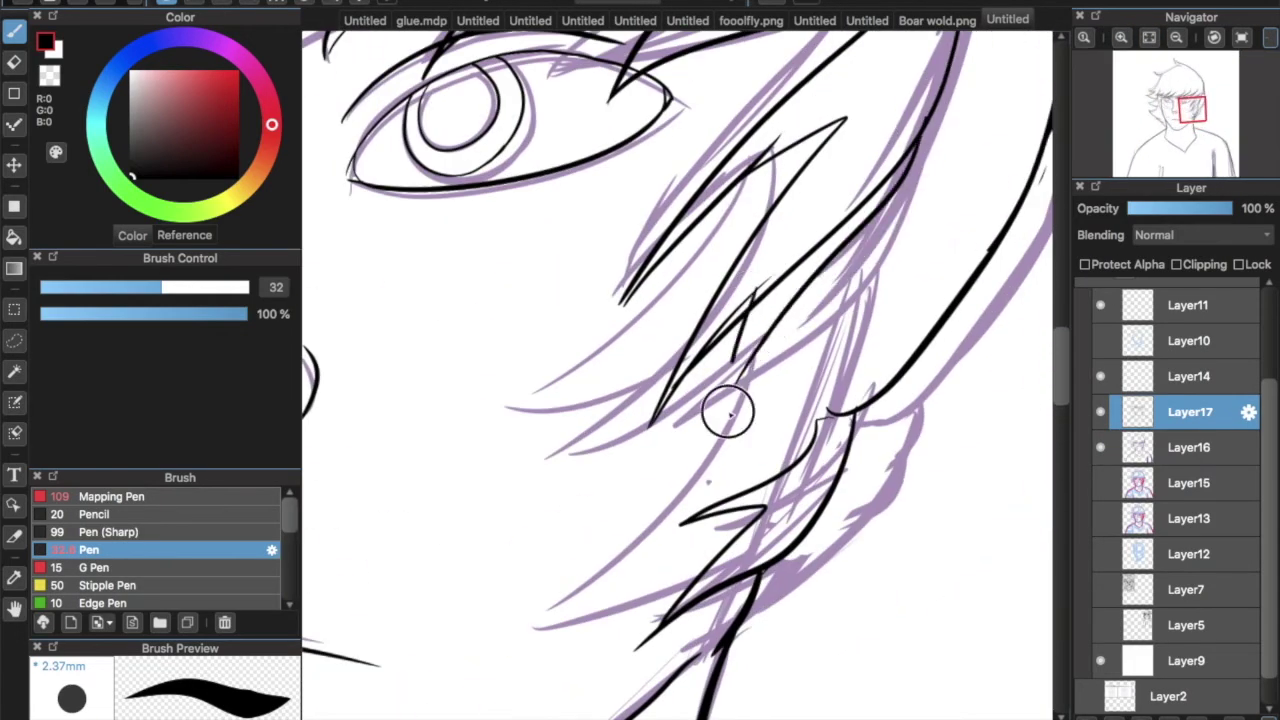
left_click_drag(914, 146, 818, 423)
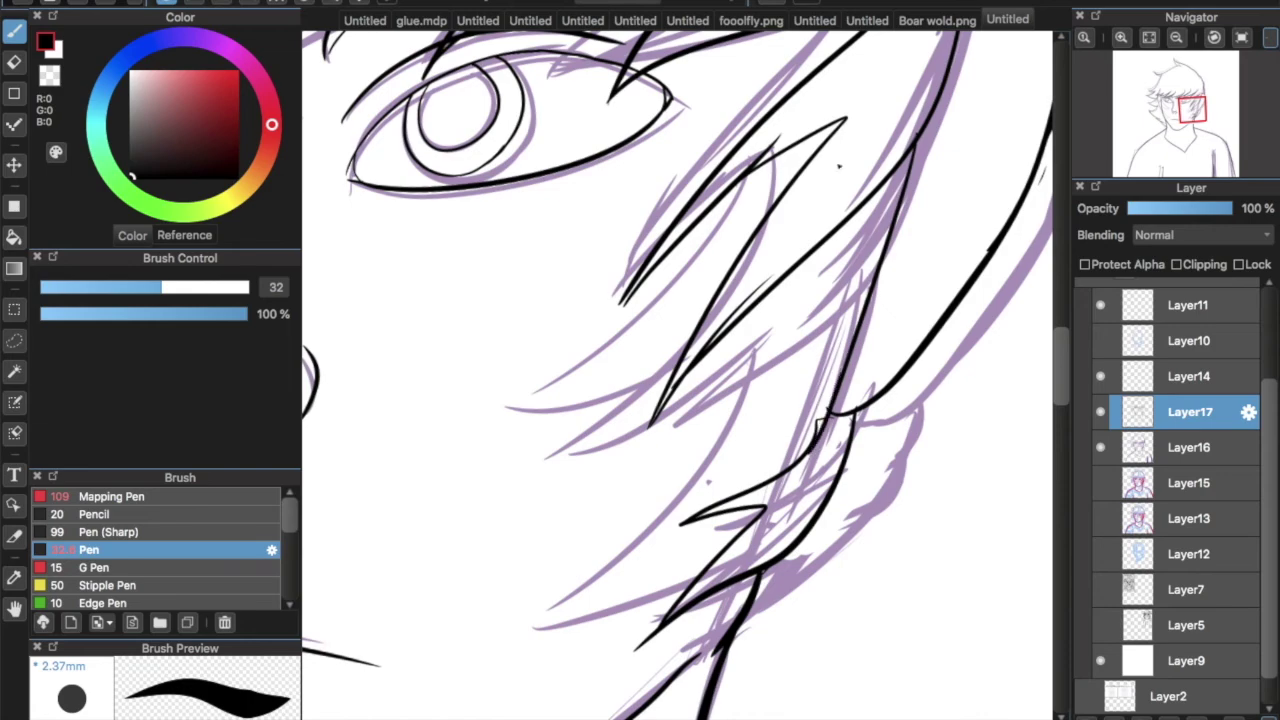
Erase the stray end of the hair outline above the right ear and hide the Layer16 sketch
scroll(838, 167, "down", 3)
scroll(836, 180, "up", 3)
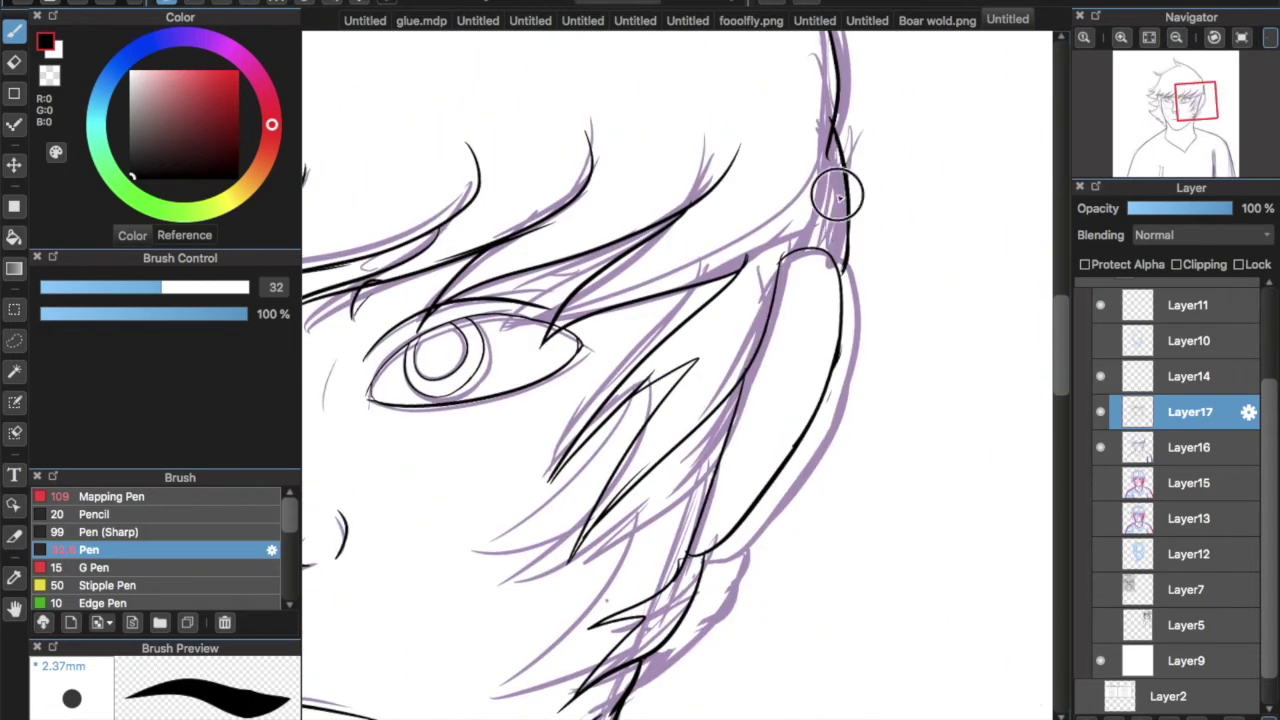
key("e")
left_click_drag(853, 204, 843, 138)
left_click(1100, 447)
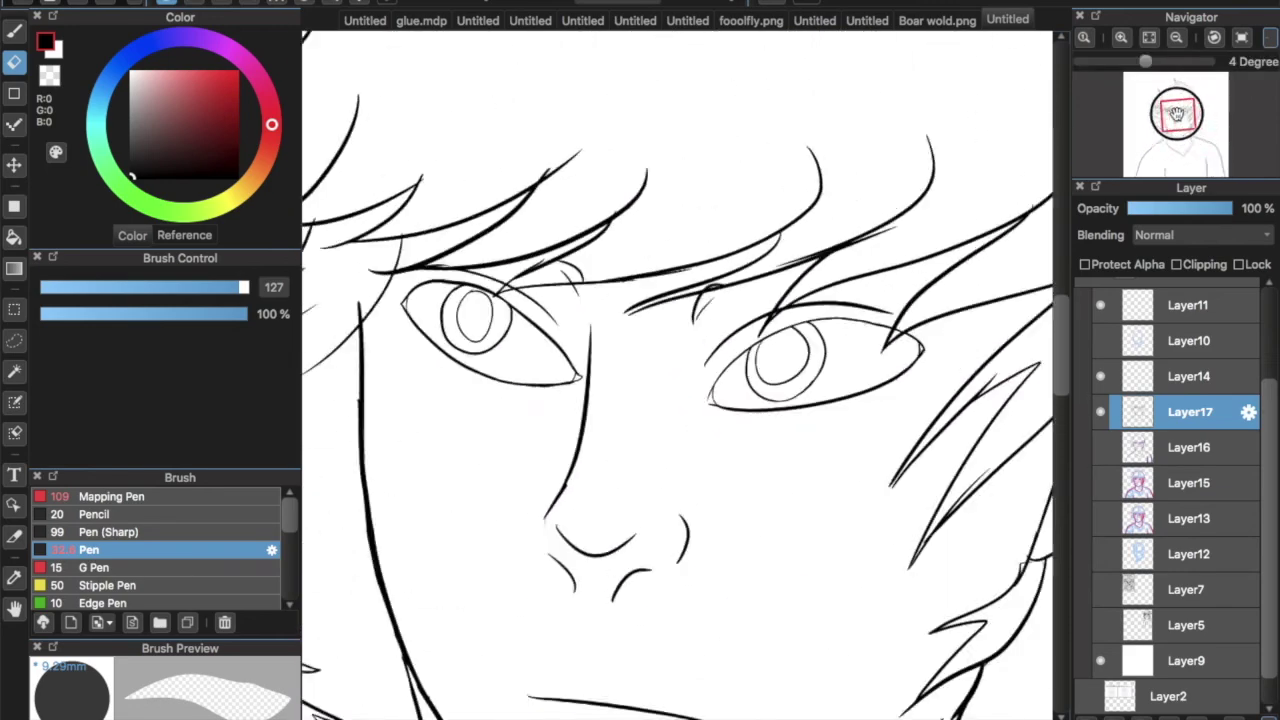
Show the Layer16 sketch, ink the left ear's lines, and redraw the hair outline down to the right ear's top
key("b")
left_click(1100, 447)
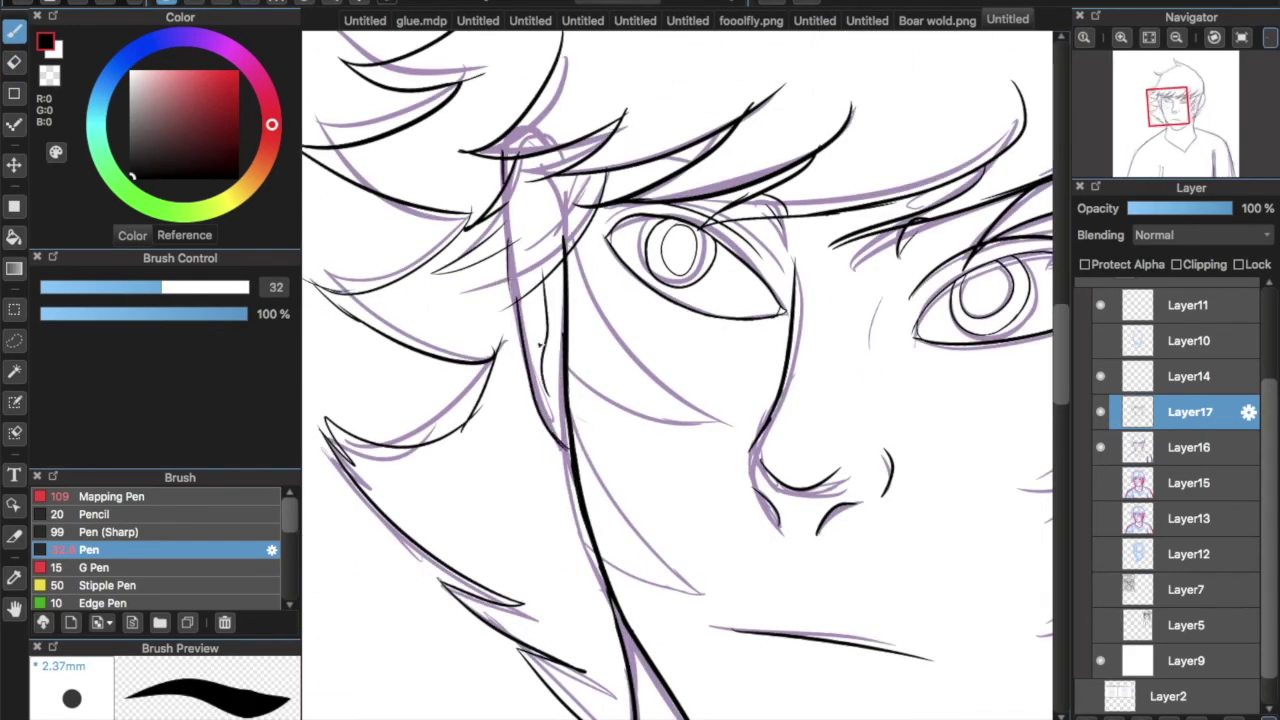
left_click(1200, 107)
left_click_drag(784, 35, 767, 140)
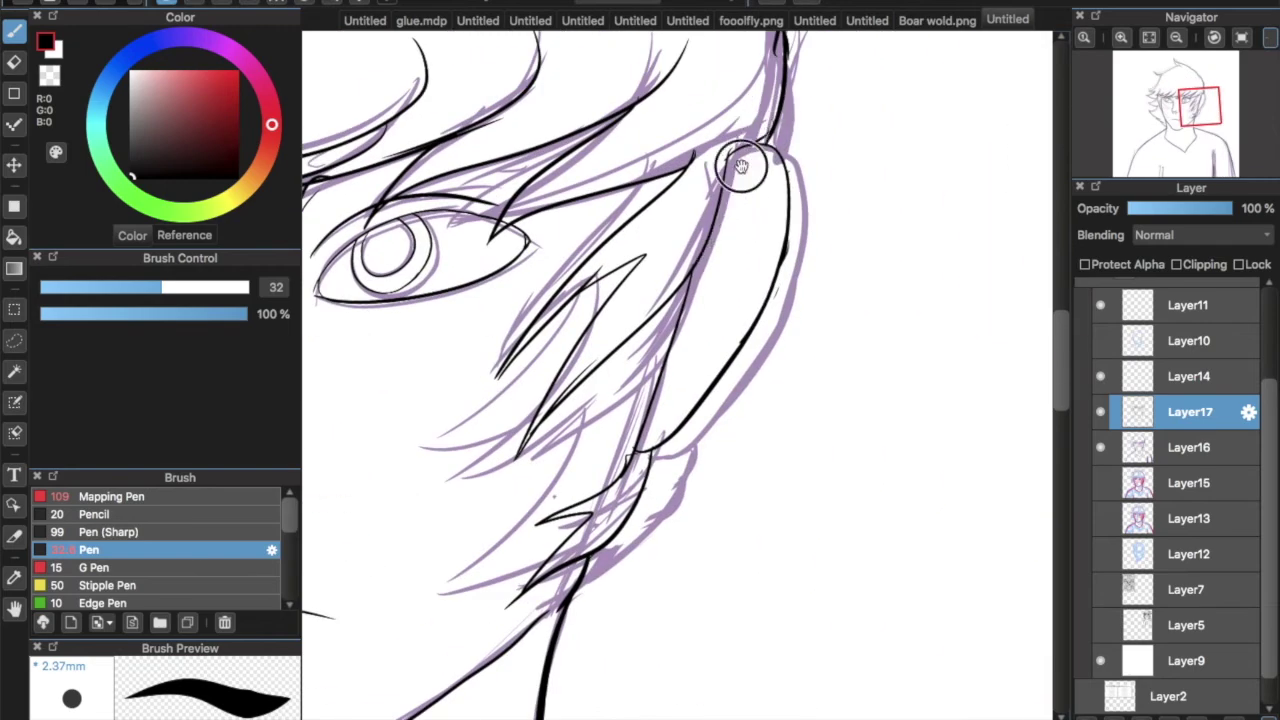
Refine the right ear's outline and ink its inner folds with thin black strokes
scroll(715, 190, "up", 5)
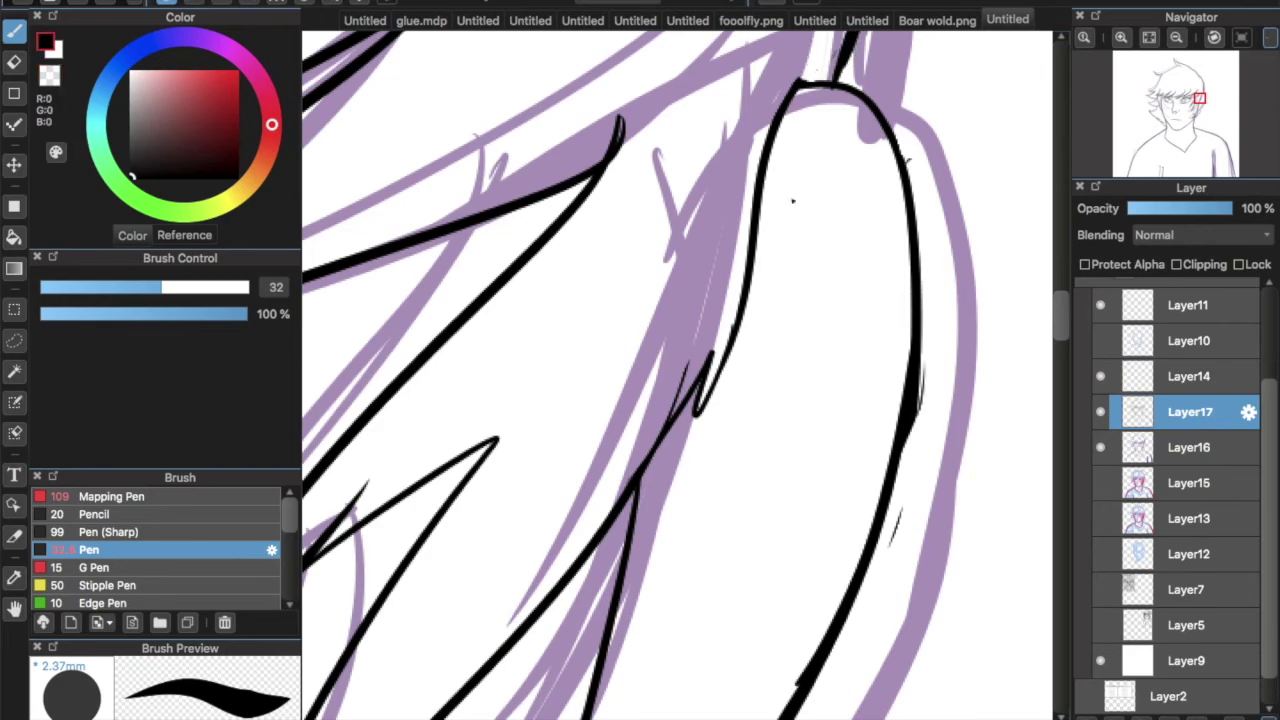
scroll(805, 344, "down", 5)
scroll(806, 341, "up", 5)
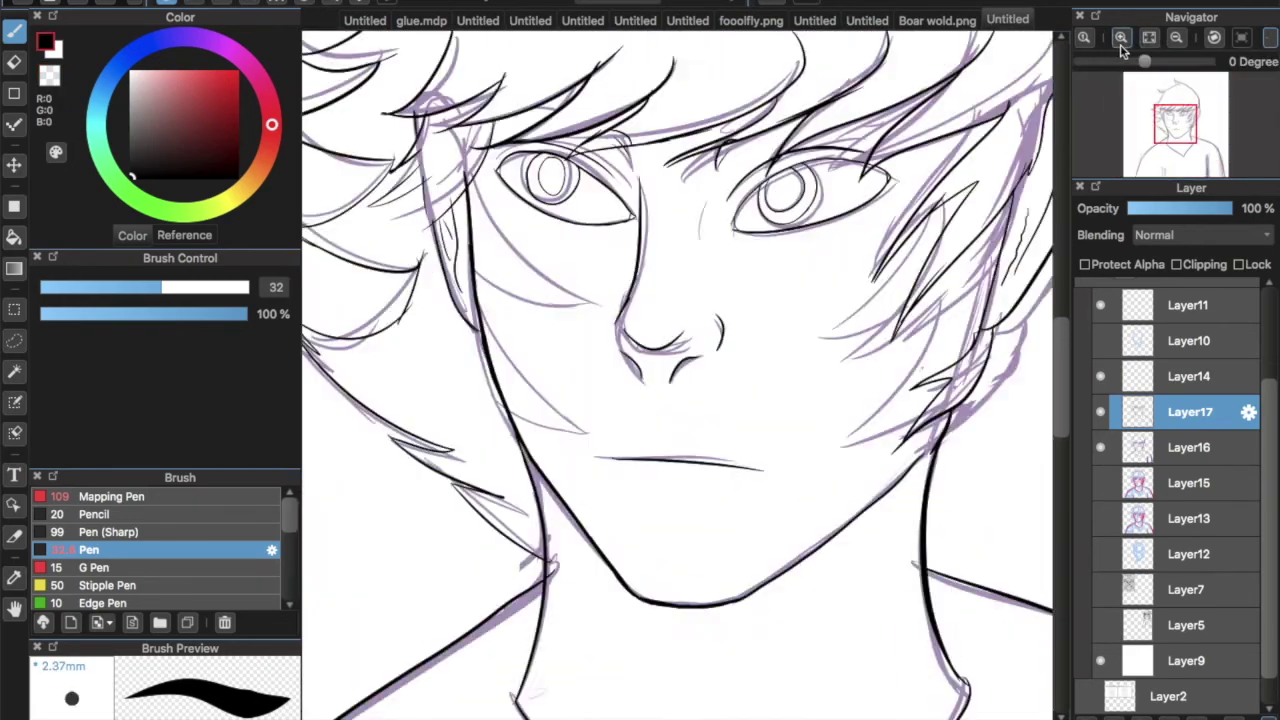
left_click_drag(735, 292, 783, 162)
left_click_drag(720, 305, 748, 200)
mouse_move(805, 80)
left_mouse_down()
mouse_move(775, 236)
mouse_move(764, 177)
left_mouse_up()
left_click_drag(778, 112, 791, 162)
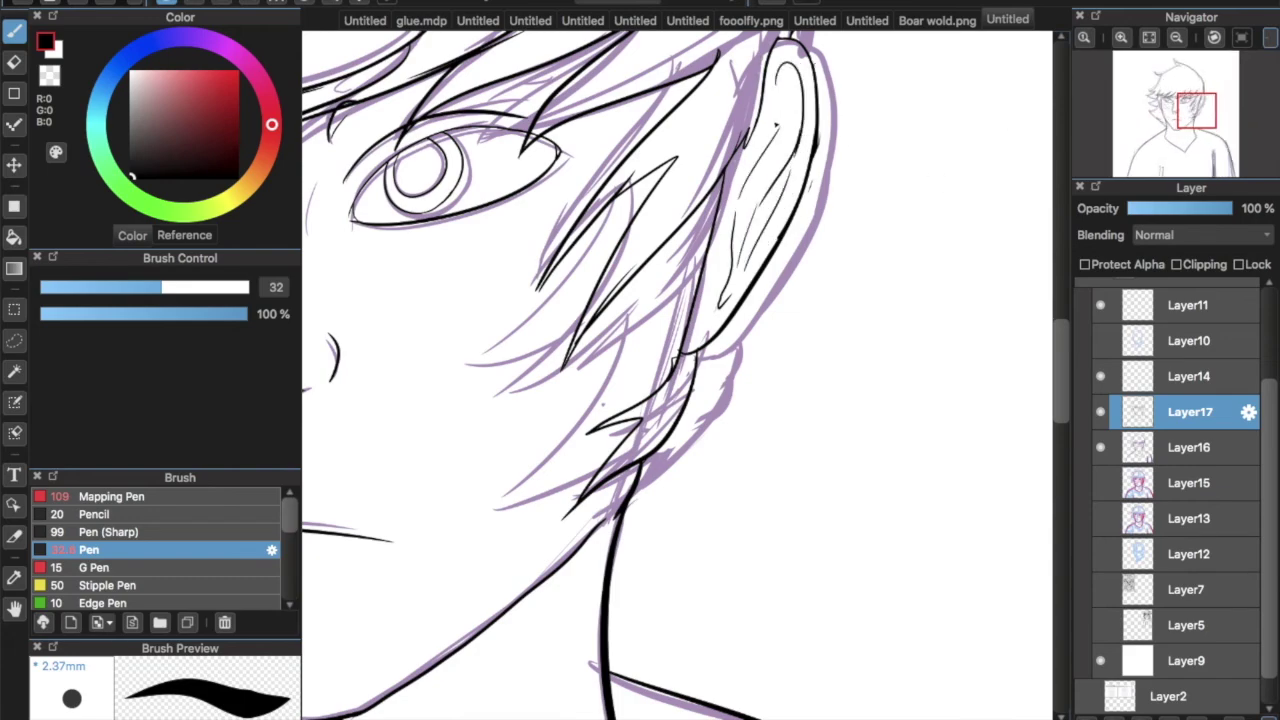
Ink the two pointed markings on the left cheek over the sketch, undoing the lower marking's last curve
scroll(775, 125, "down", 5)
scroll(700, 300, "up", 5)
scroll(600, 200, "down", 3)
left_click_drag(515, 40, 752, 296)
left_click_drag(508, 236, 746, 297)
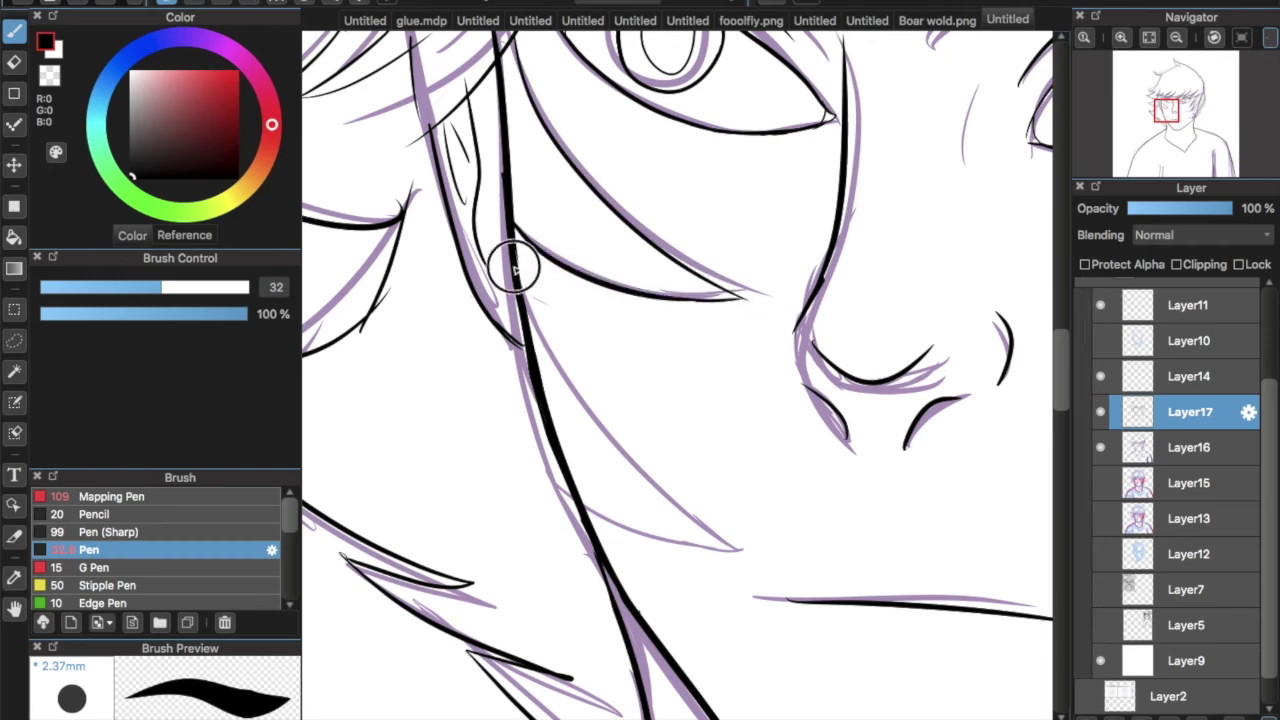
left_click_drag(527, 285, 762, 560)
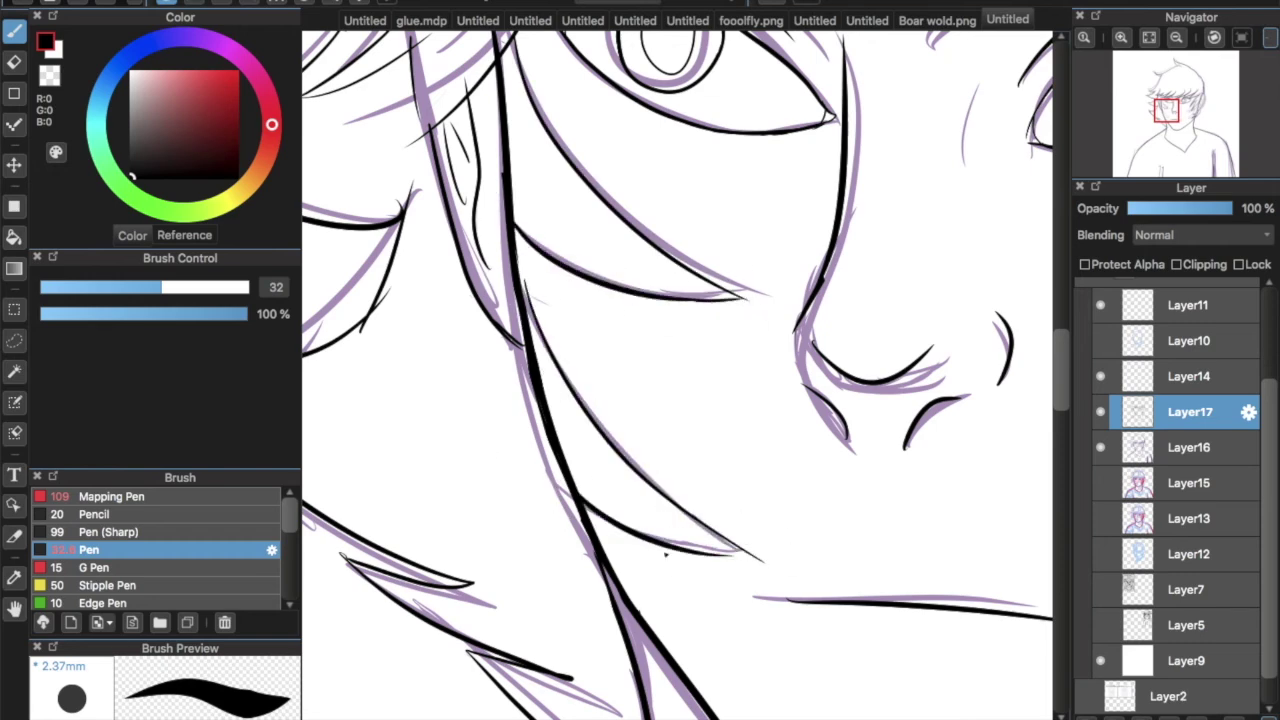
key("ctrl+z")
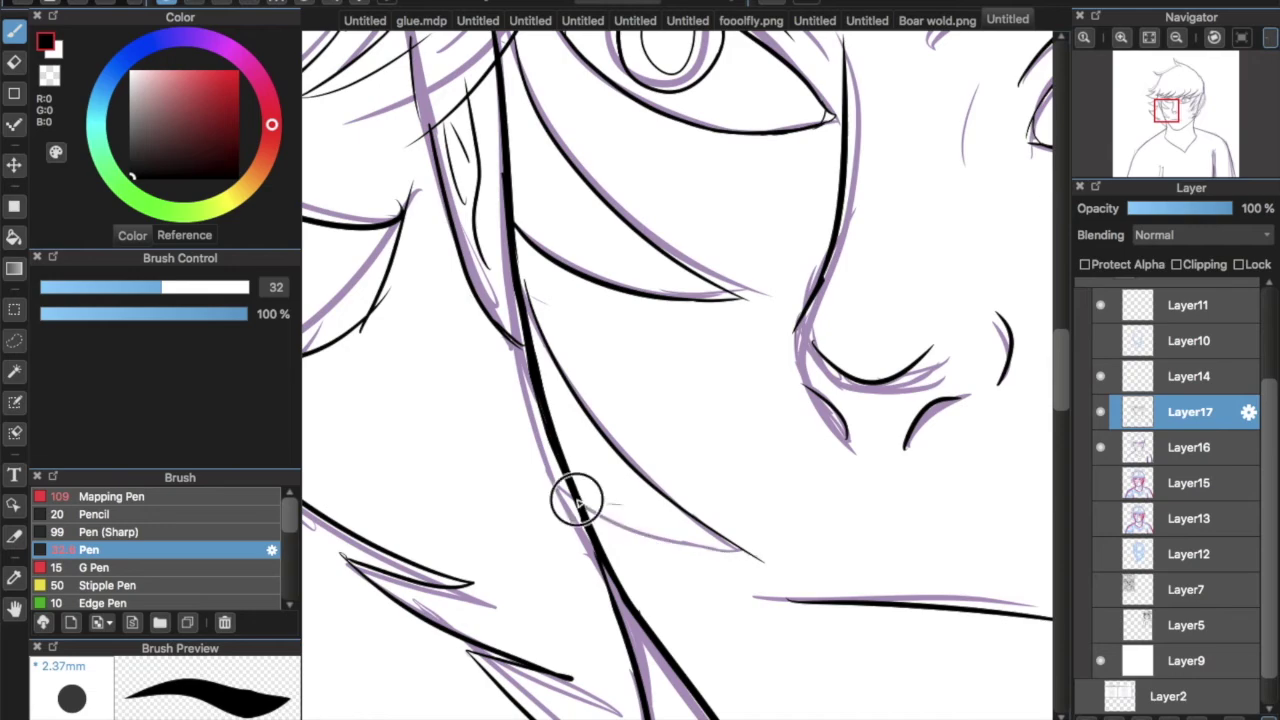
Ink the pointed markings on the right cheek behind the hair locks and hide the Layer16 sketch
scroll(832, 200, "right", 10)
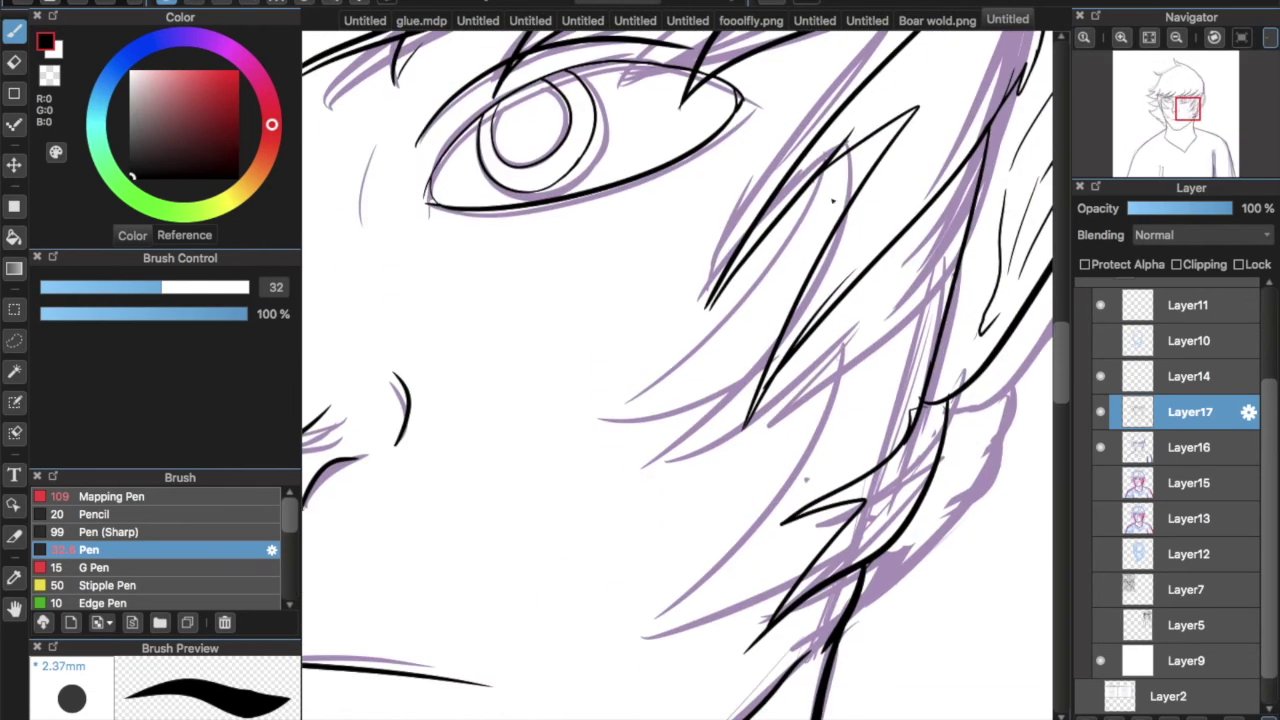
left_click_drag(604, 424, 955, 240)
left_click_drag(770, 390, 895, 120)
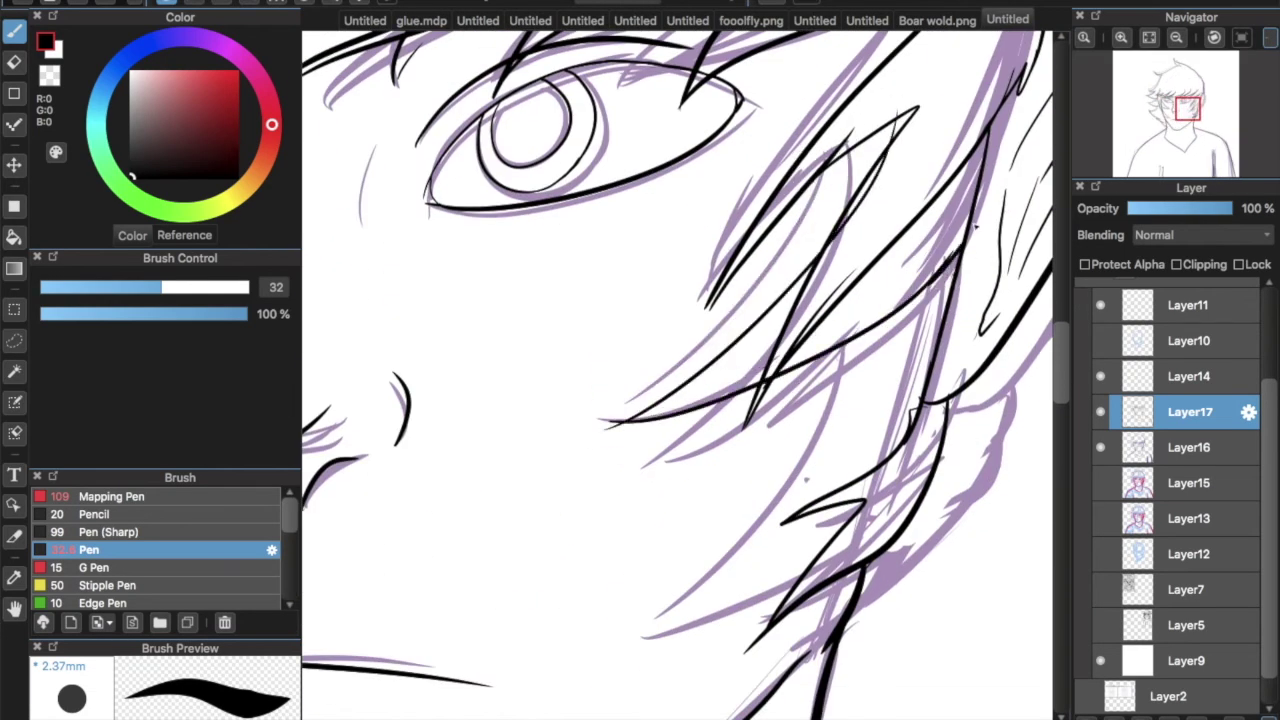
left_click_drag(938, 302, 632, 592)
left_click(1100, 447)
left_click(1149, 37)
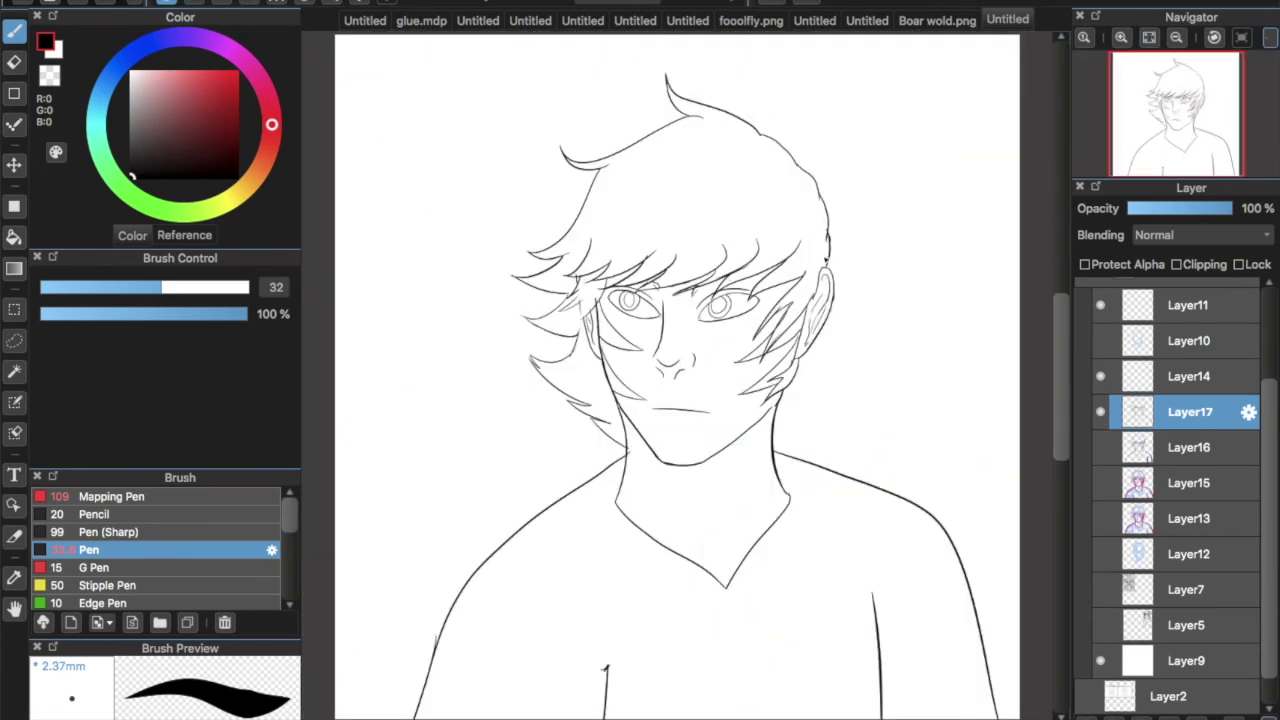
Add a new layer below the line art and bucket-fill the cheek markings with light cyan (R193 G245 B255)
left_click(97, 110)
left_click(157, 72)
left_click(14, 236)
key("ctrl+shift+n")
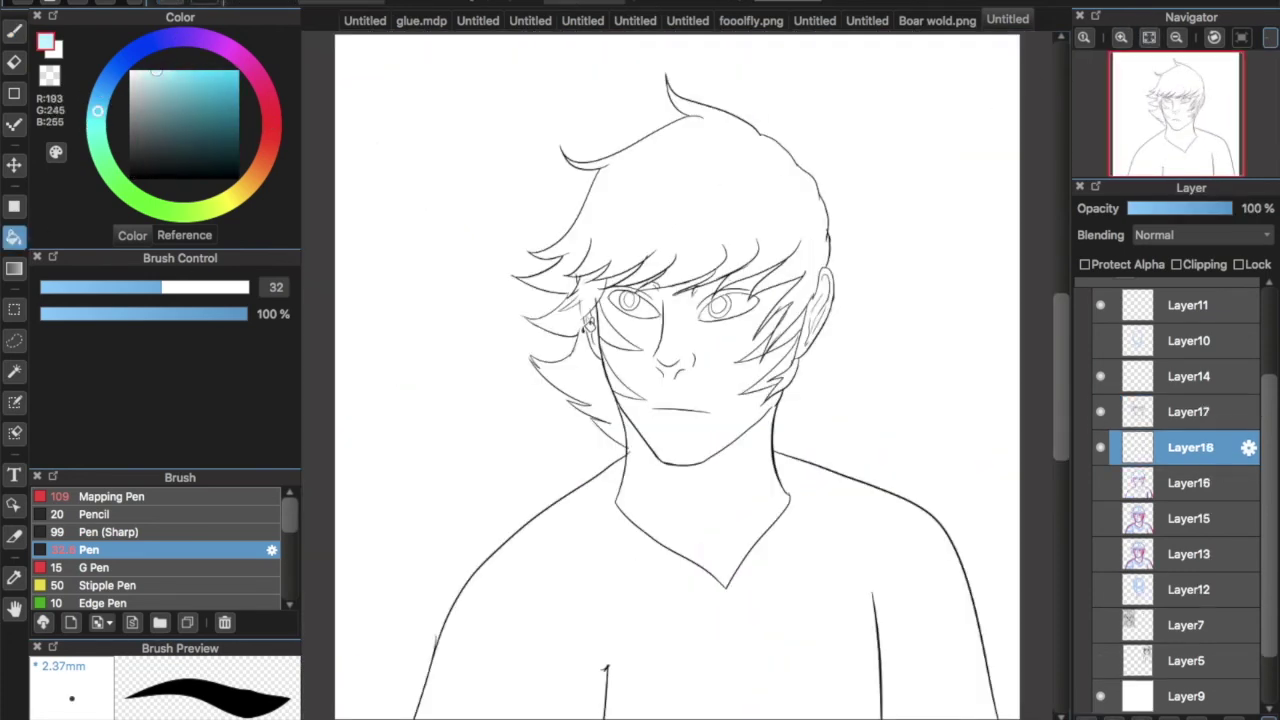
Bucket-fill the hair and its side locks with muted tan (R184 G171 B132)
left_click(160, 100)
left_click(634, 134)
left_click(598, 280)
left_click(595, 272)
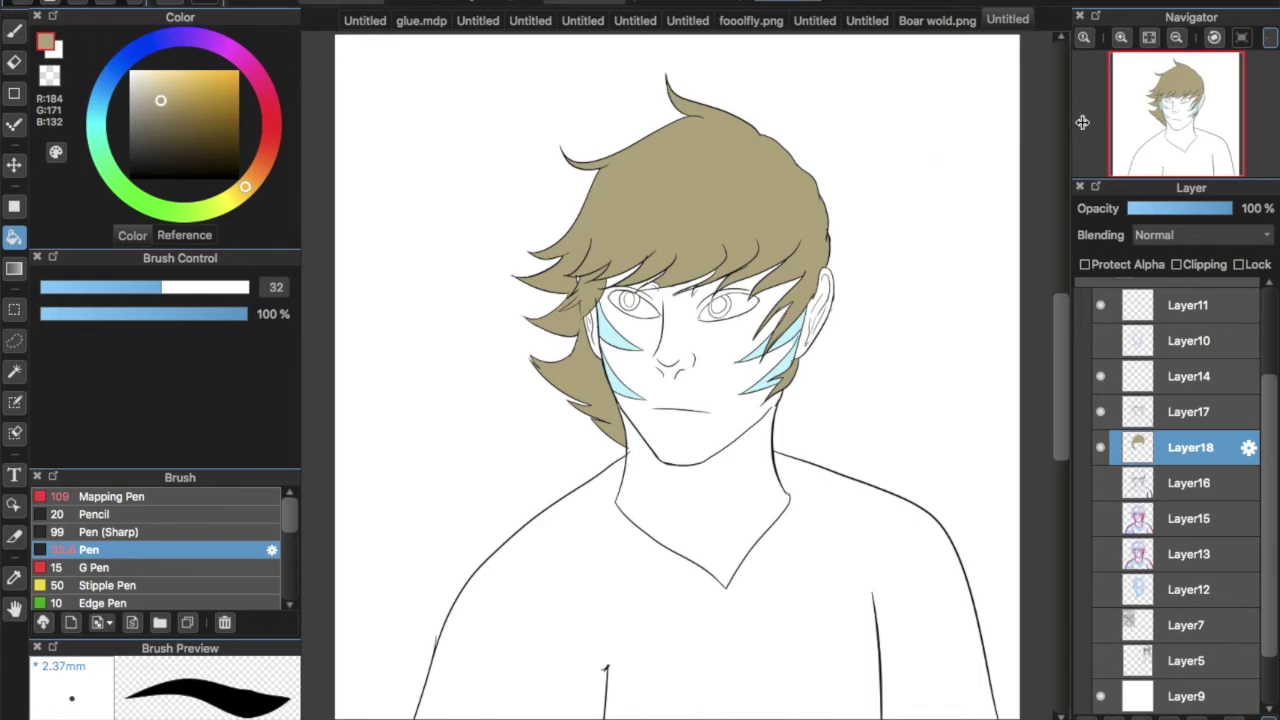
On Layer17, erase the stray line ends around the right side locks and redraw a lock's tip in black
key("ctrl+plus")
key("ctrl+plus")
left_click(1190, 411)
key("ctrl+plus")
key("ctrl+plus")
key("ctrl+plus")
key("e")
left_click_drag(868, 248, 815, 372)
key("b")
key("x")
left_click_drag(497, 594, 477, 641)
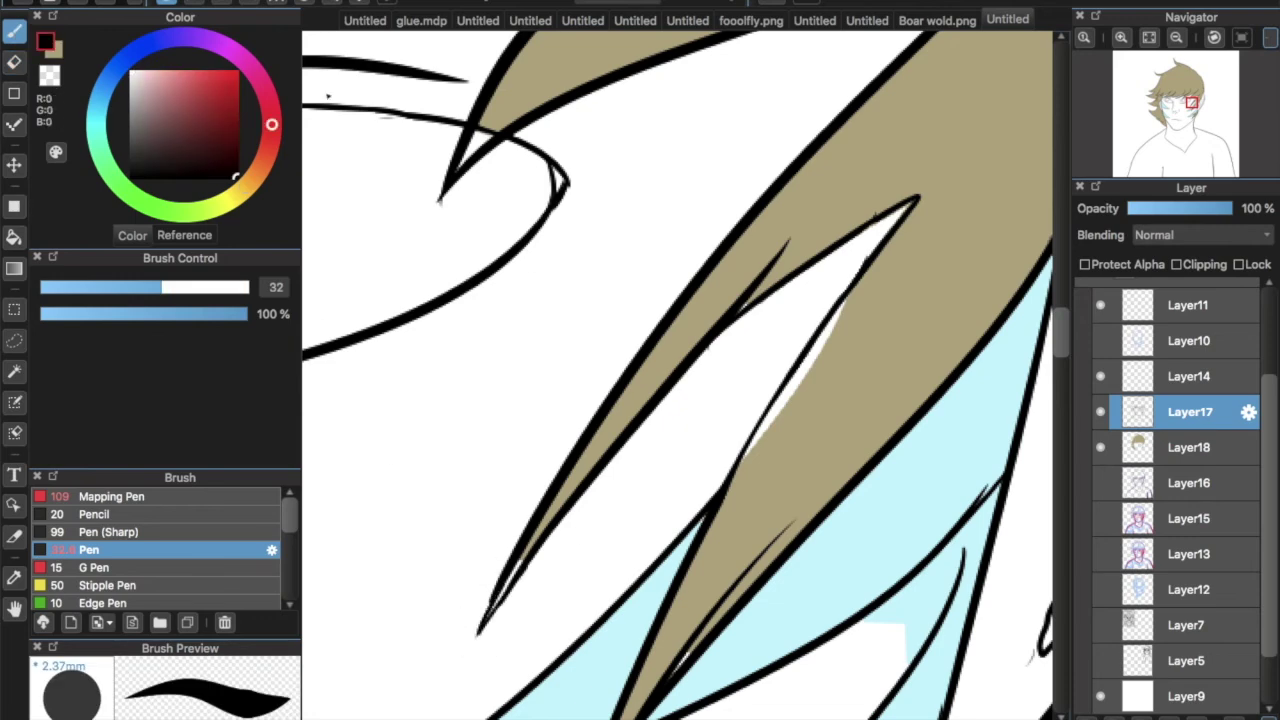
Trim the overshooting line ends on the right fringe locks and hair outline using the transparent colour
scroll(437, 172, "up", 10)
scroll(437, 172, "right", 5)
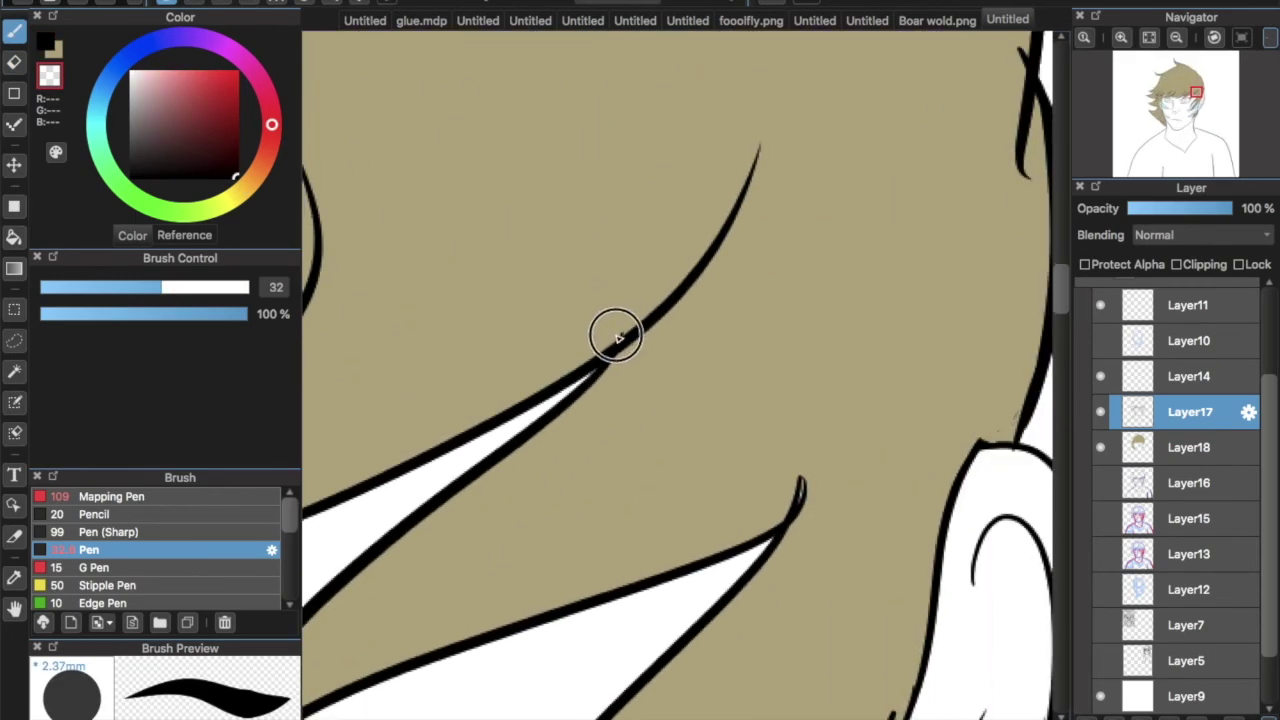
scroll(975, 157, "up", 3)
scroll(975, 157, "right", 5)
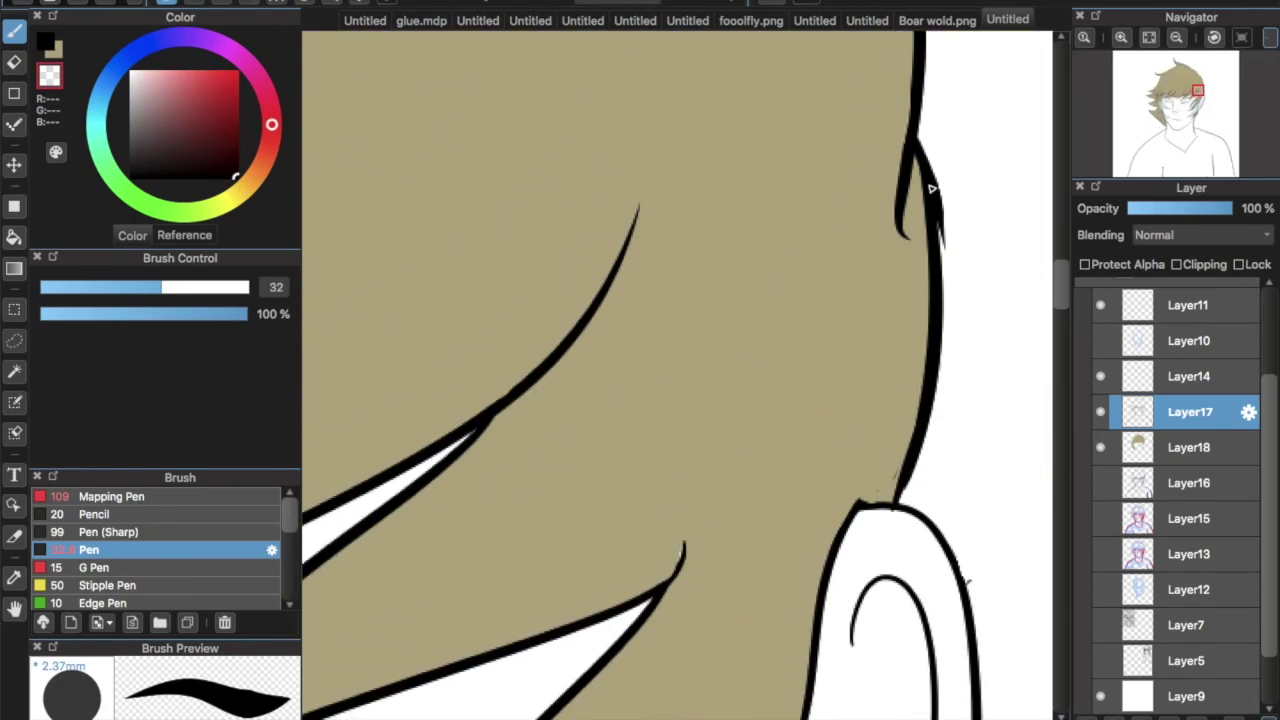
Sharpen the tip of the long right side lock in black and erase the overshooting lines at the cheek marking's point
scroll(948, 272, "down", 5)
scroll(948, 272, "left", 5)
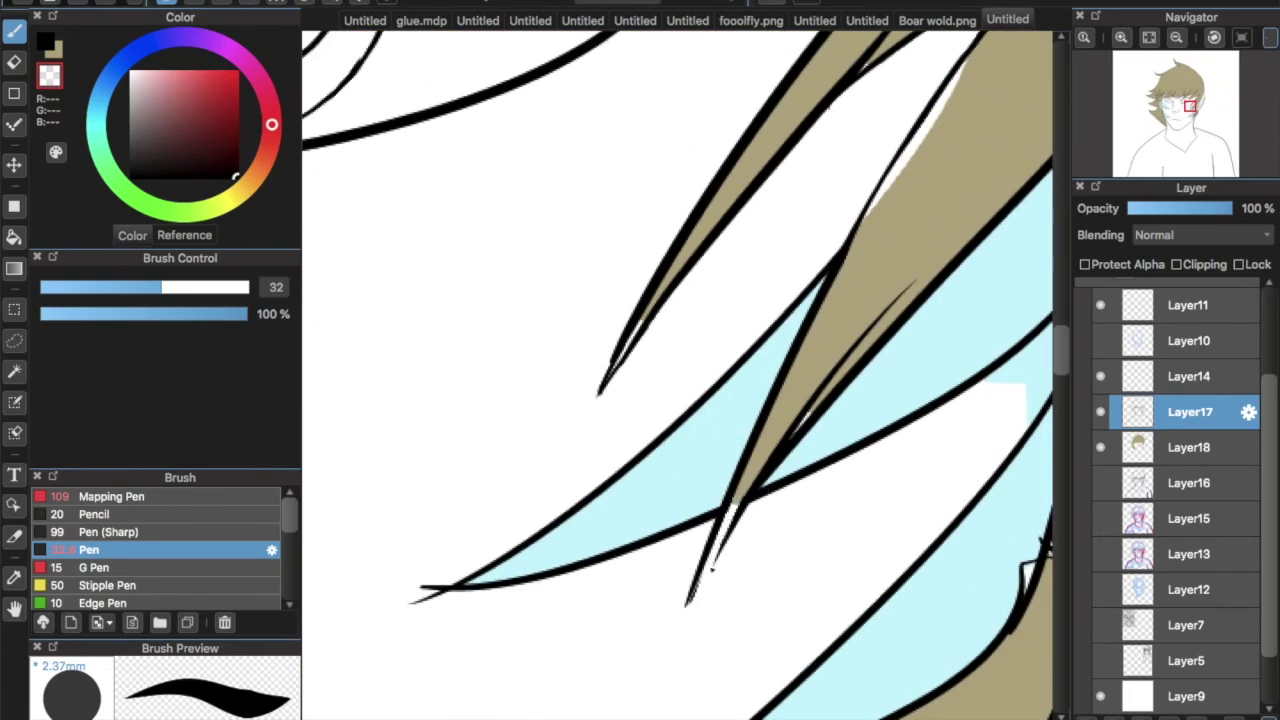
left_click_drag(719, 540, 681, 626)
key("e")
mouse_move(445, 586)
left_mouse_down()
mouse_move(388, 580)
mouse_move(400, 594)
mouse_move(380, 592)
left_mouse_up()
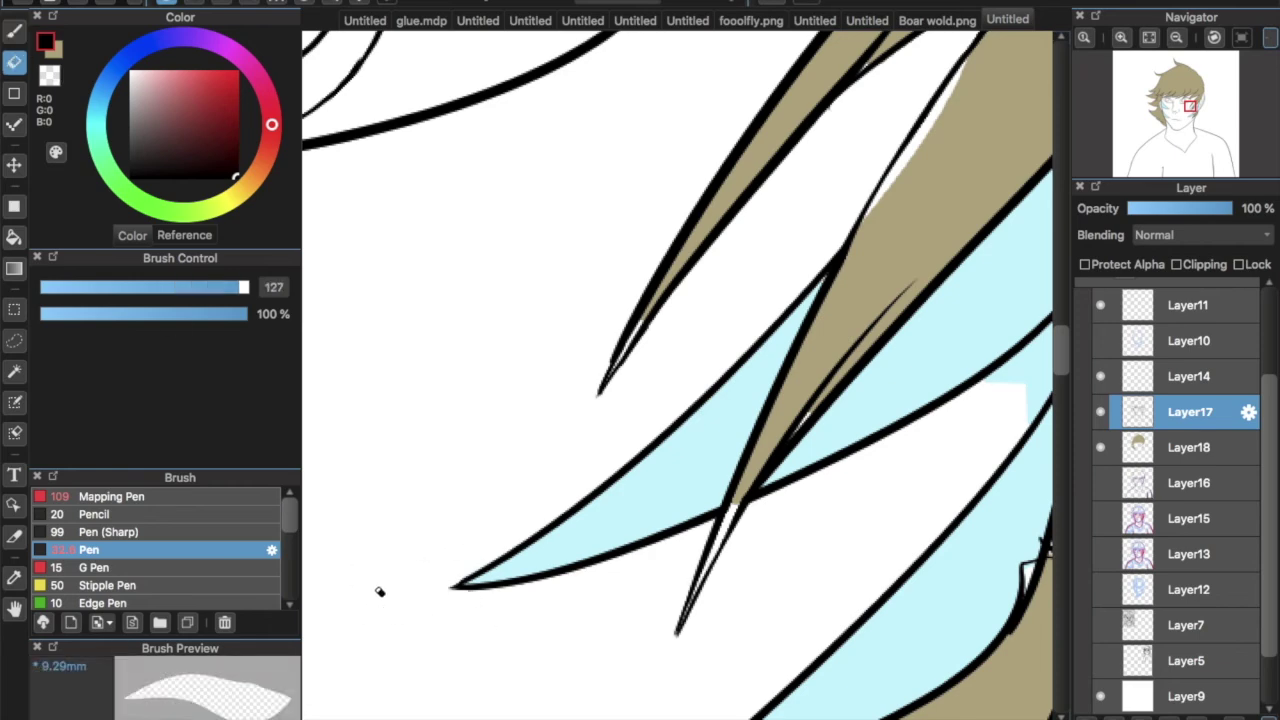
left_click(14, 30)
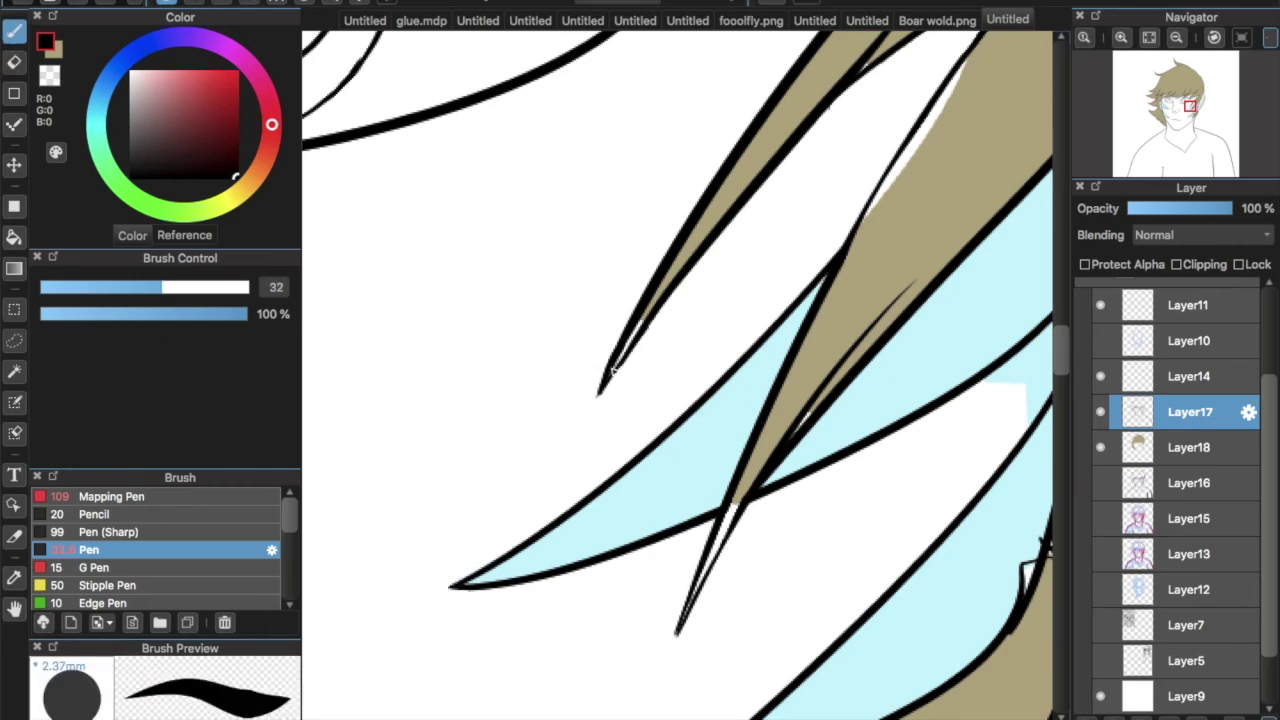
Erase the overshooting line ends on the fringe locks above both eyes with the transparent colour
left_click(1192, 108)
left_click_drag(1192, 108, 1189, 97)
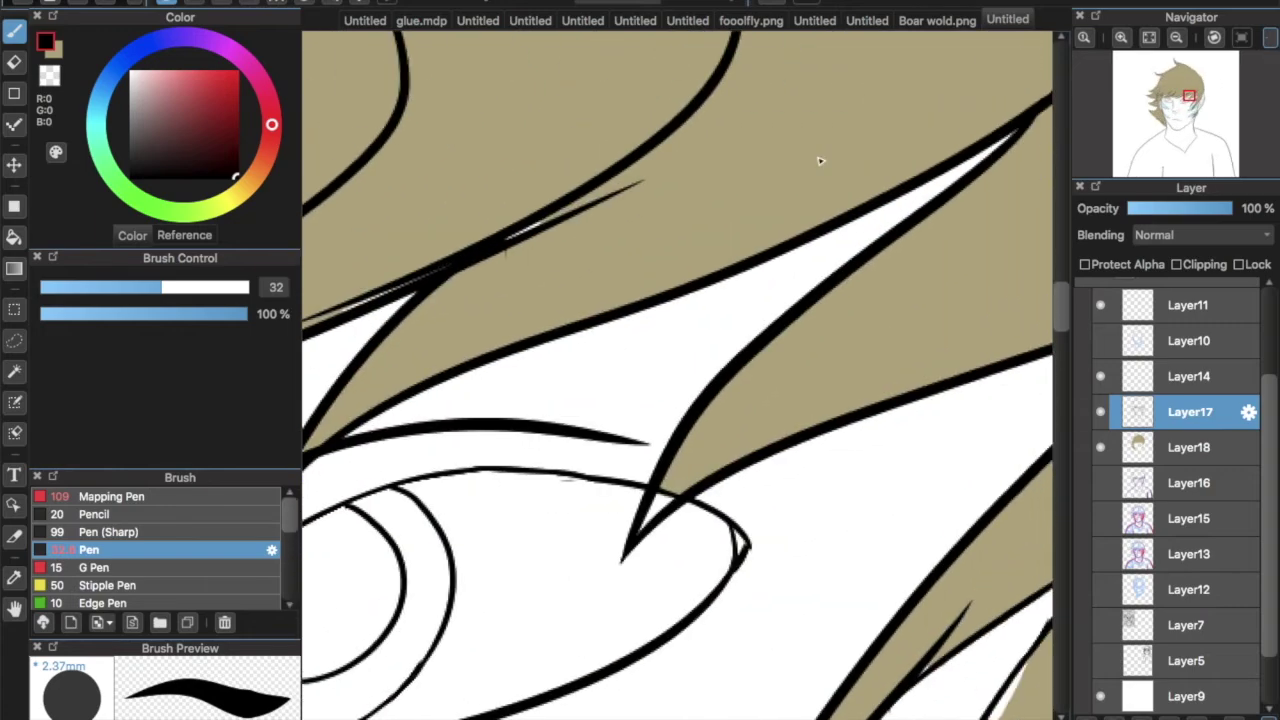
scroll(677, 486, "left", 5)
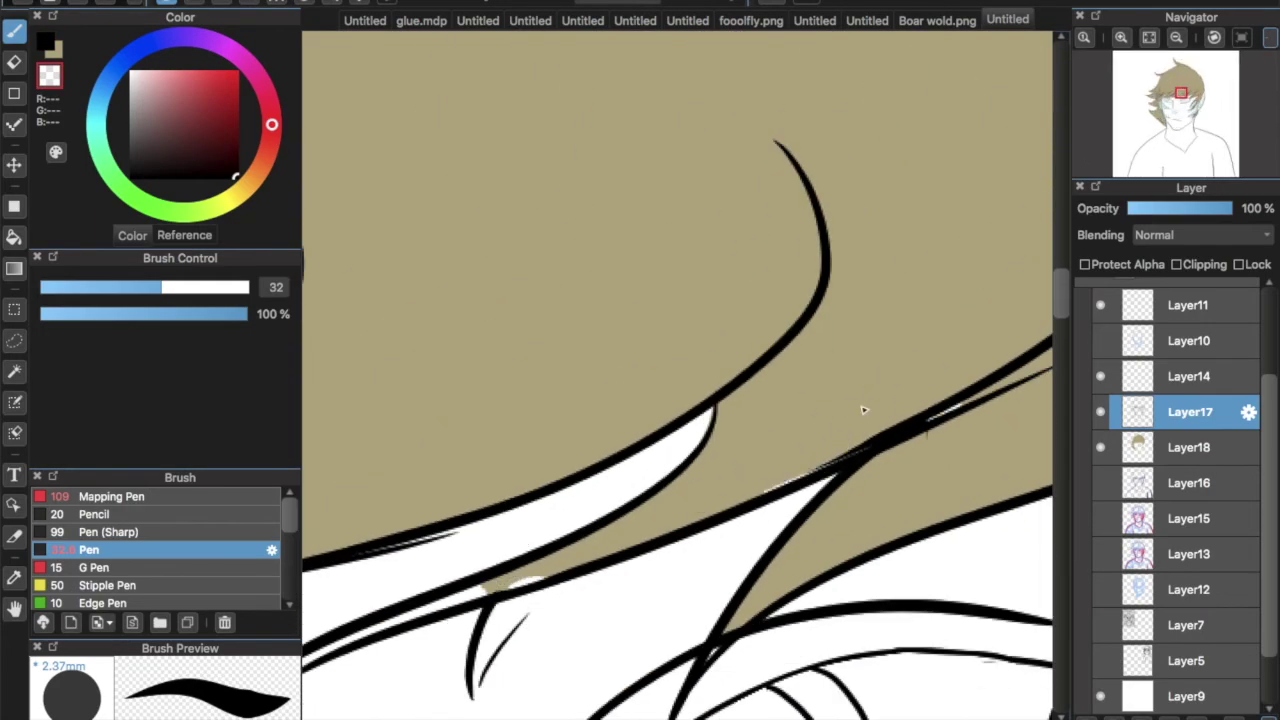
scroll(740, 425, "right", 6)
scroll(593, 454, "left", 6)
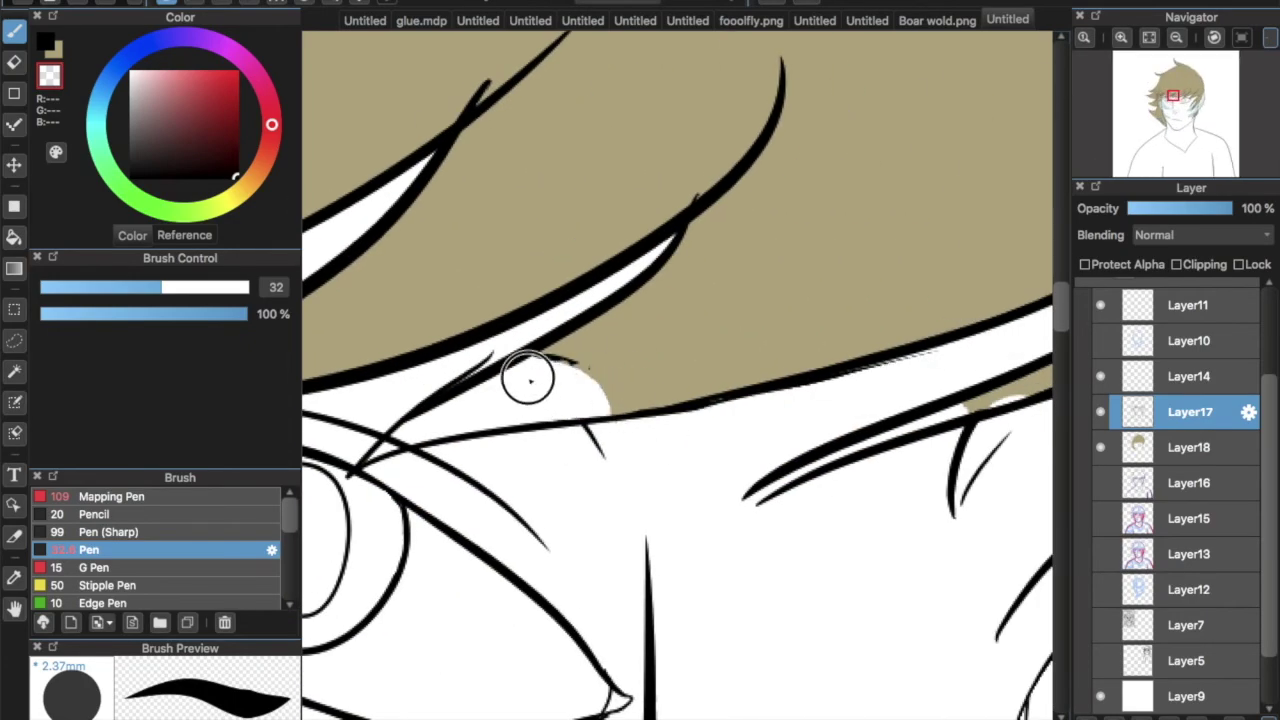
left_click(1143, 35)
left_click(1178, 88)
Add a new layer beneath Layer17 and draw the outlines of both eyebrows in black
key("x")
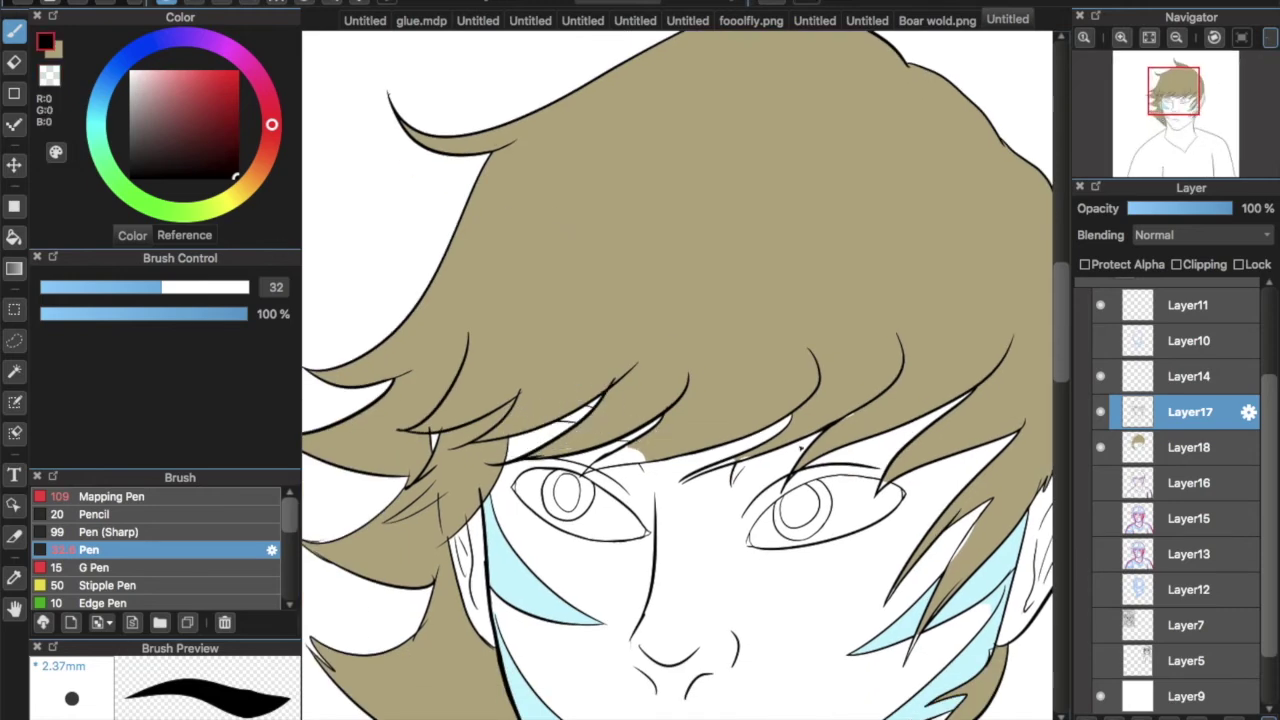
key("ctrl+shift+n")
left_click_drag(930, 415, 755, 445)
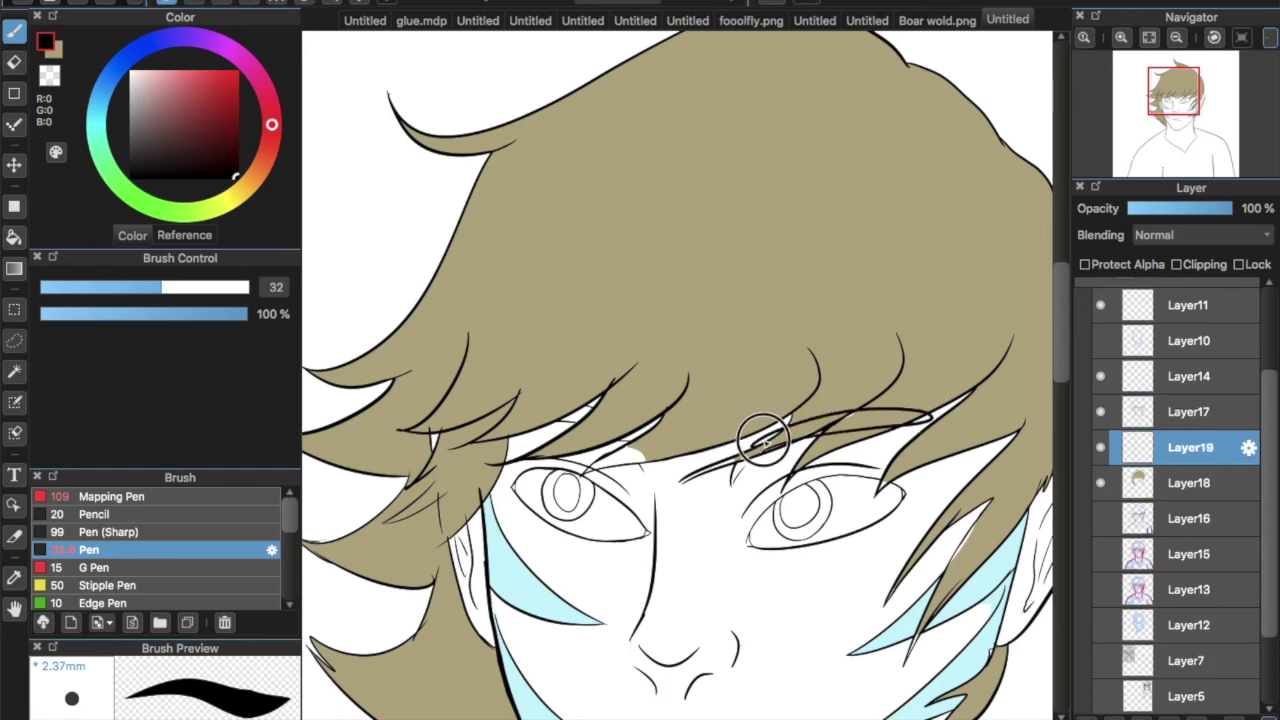
left_click_drag(510, 420, 645, 450)
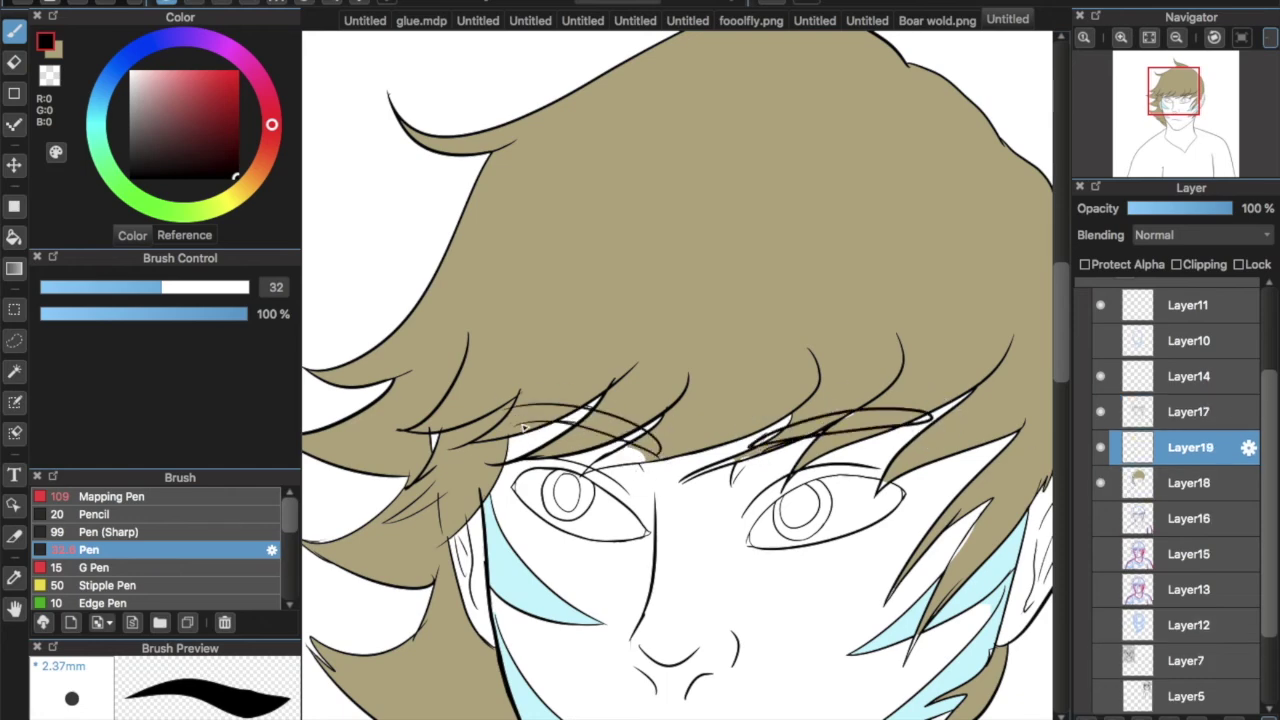
Select and transform the eyebrows to adjust their placement, and move Layer19 beneath the hair fill on Layer18
key("m")
key("ctrl+t")
mouse_move(471, 314)
left_mouse_down()
mouse_move(586, 371)
mouse_move(594, 180)
left_mouse_up()
key("Return")
left_click_drag(1032, 345, 712, 518)
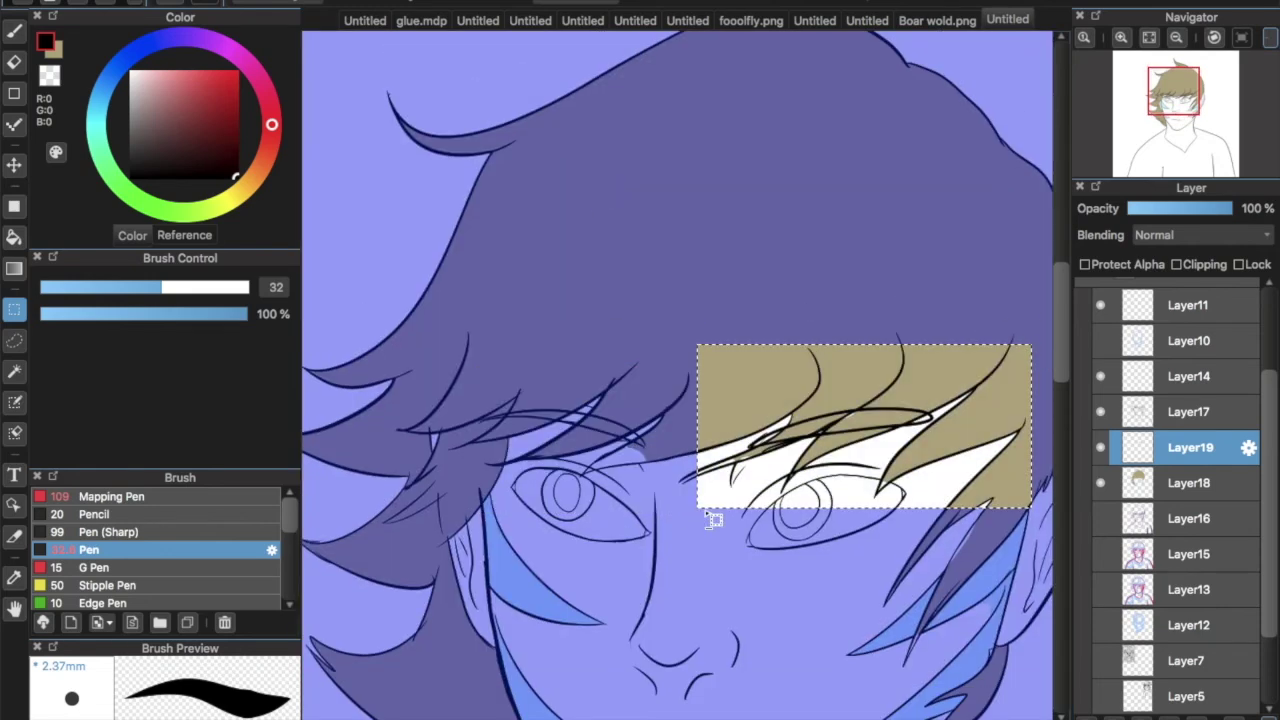
key("ctrl+t")
mouse_move(868, 358)
left_mouse_down()
mouse_move(857, 337)
mouse_move(1060, 360)
mouse_move(1043, 312)
mouse_move(354, 429)
mouse_move(891, 371)
mouse_move(949, 347)
mouse_move(869, 251)
mouse_move(894, 331)
mouse_move(971, 366)
mouse_move(860, 372)
mouse_move(871, 352)
mouse_move(857, 363)
left_mouse_up()
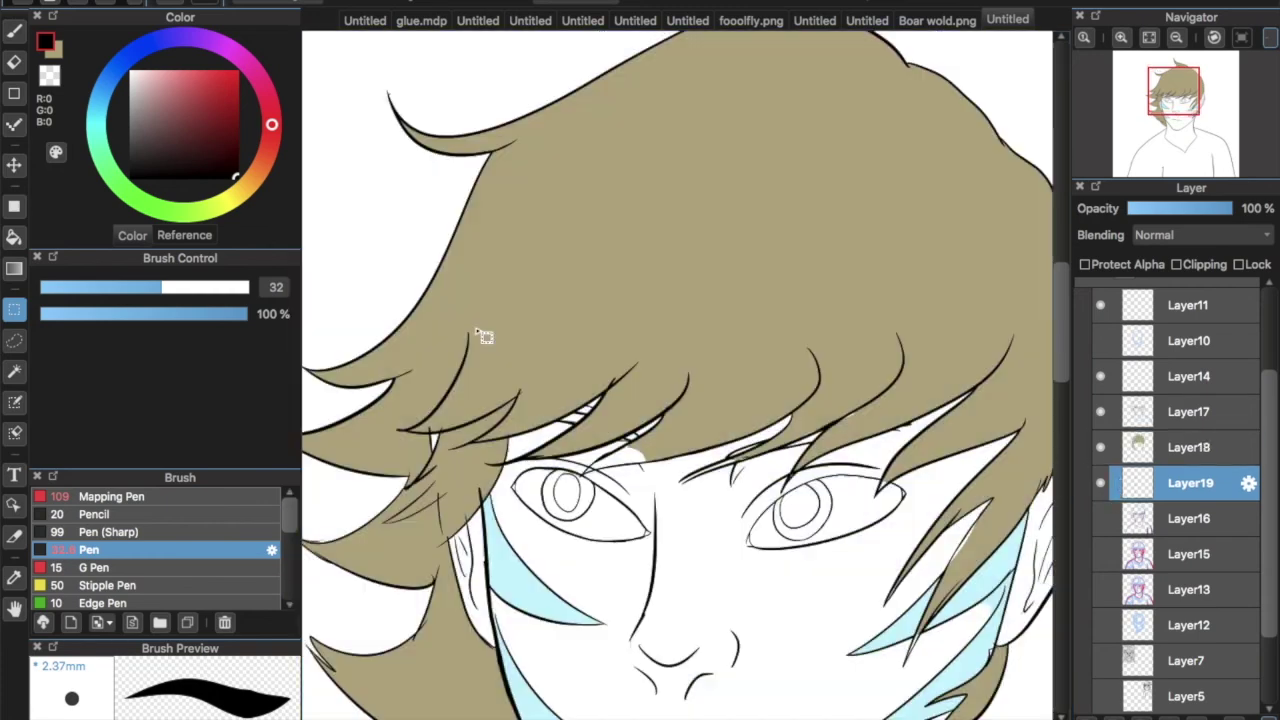
Select the area around the right eyebrow on Layer19 and move the eyebrow slightly upward
left_click_drag(672, 323, 990, 540)
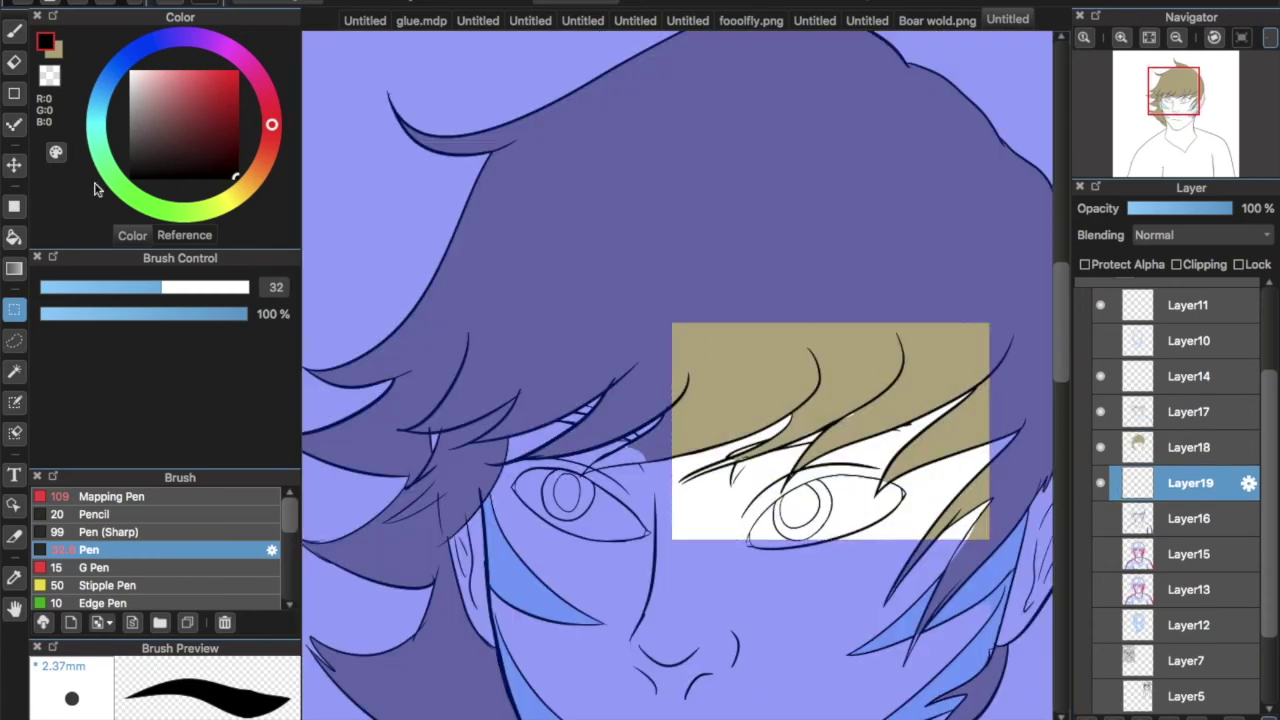
key("v")
left_click_drag(869, 392, 865, 374)
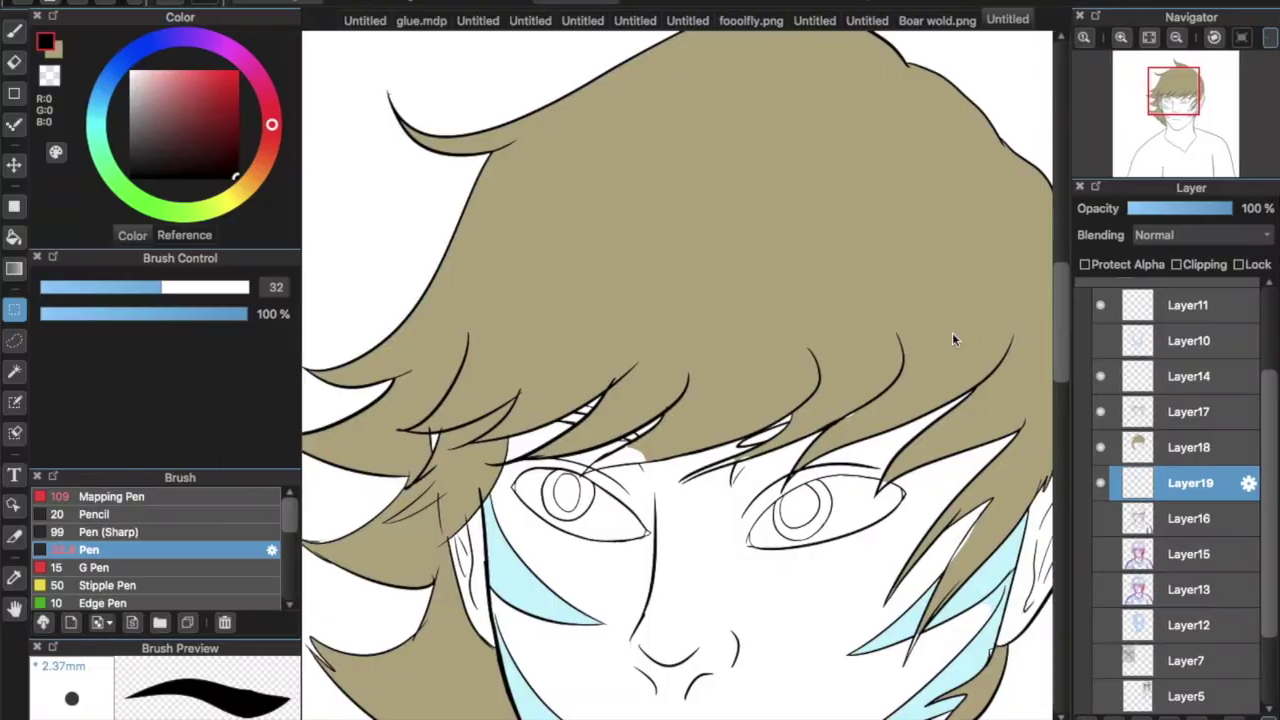
On Layer18, fill the white gap in the fringe above the left eye with the hair tan (R184 G171 B132)
left_click(14, 30)
left_click(1113, 455)
left_click(600, 277, "alt")
key("g")
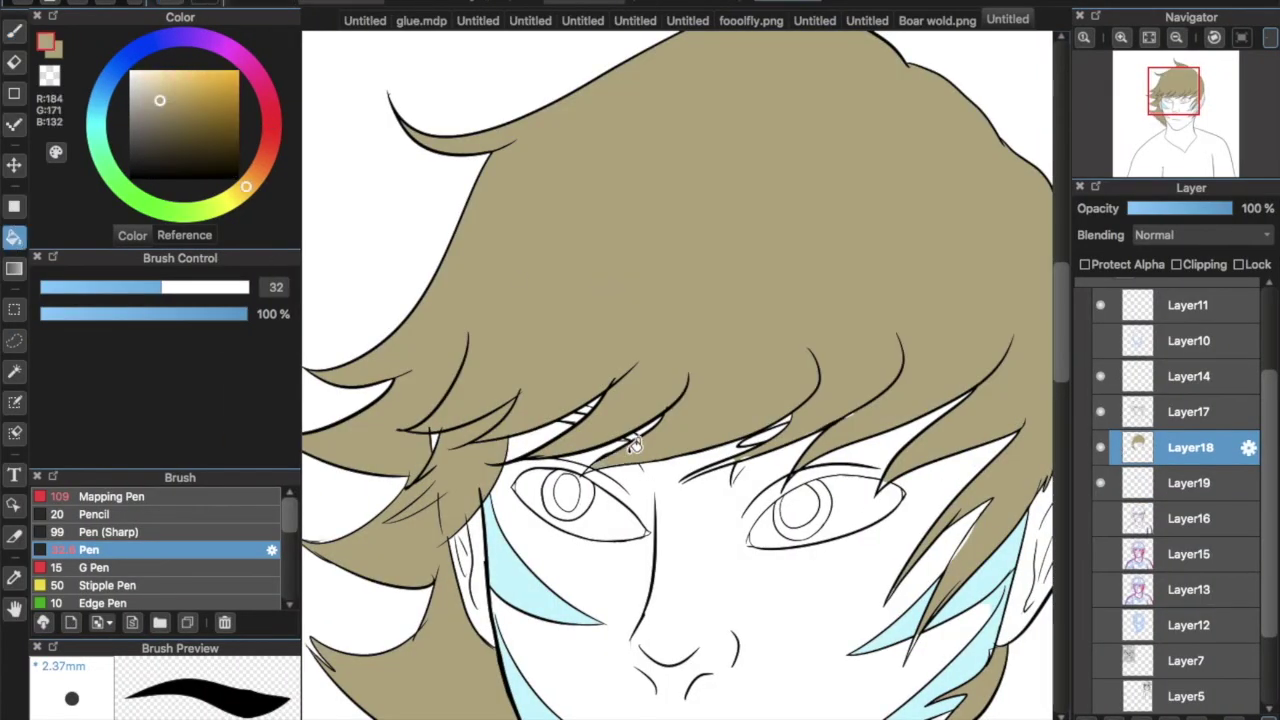
On a new layer beneath Layer19, fill the face, neck, eyes and left ear with pale cream (R255 G249 B222)
key("ctrl+shift+n")
scroll(650, 360, "down", 5)
key("x")
left_click(529, 358)
left_click(545, 393, "alt")
left_click(590, 566)
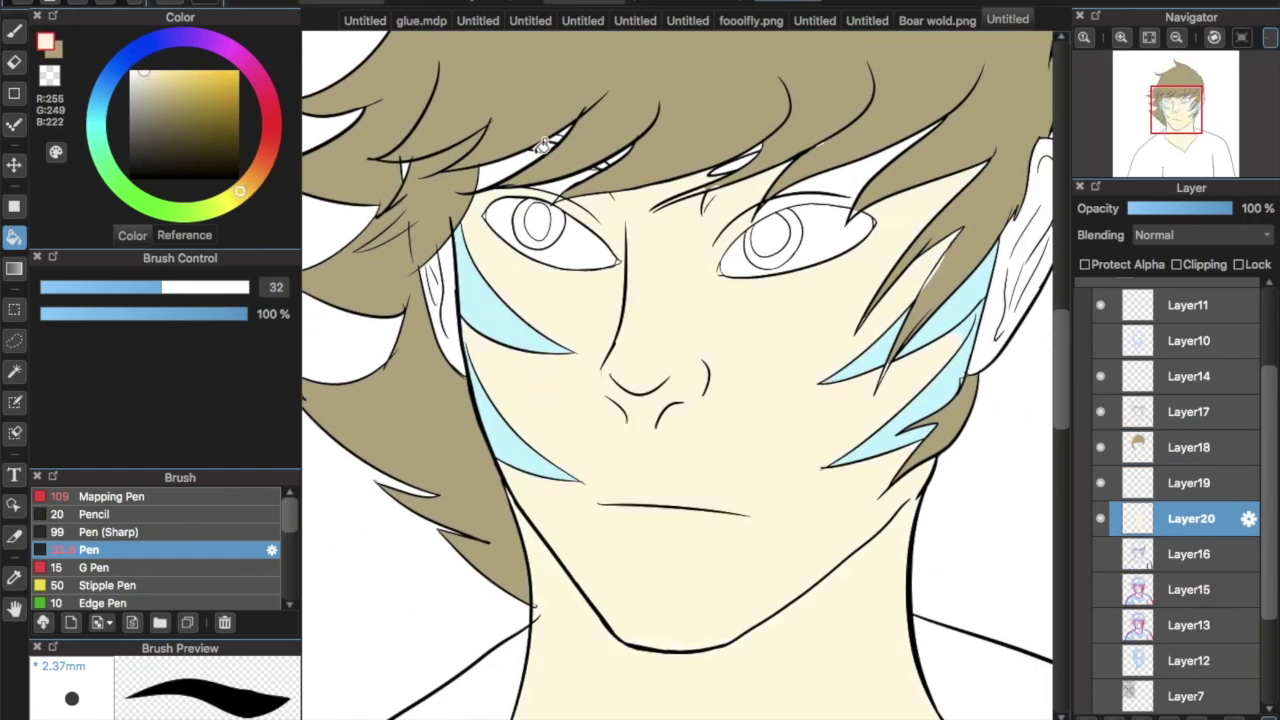
key("b")
left_click_drag(171, 287, 242, 287)
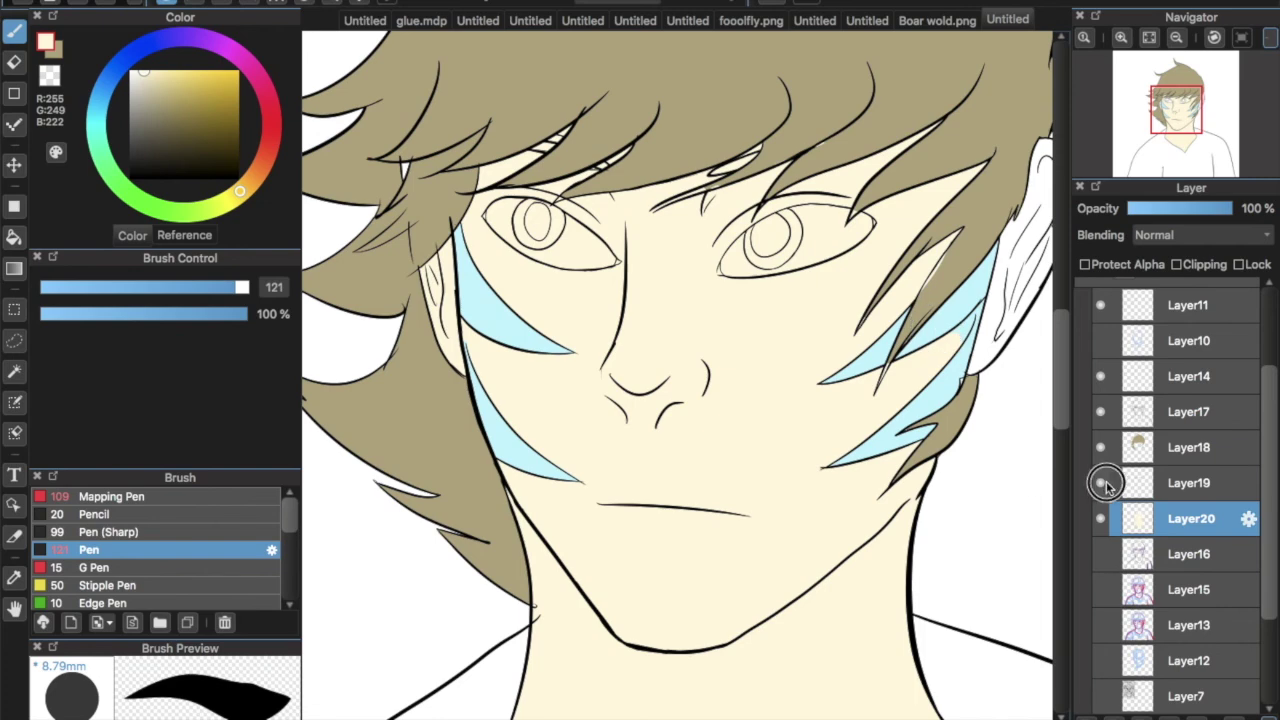
left_click(1112, 447)
key("e")
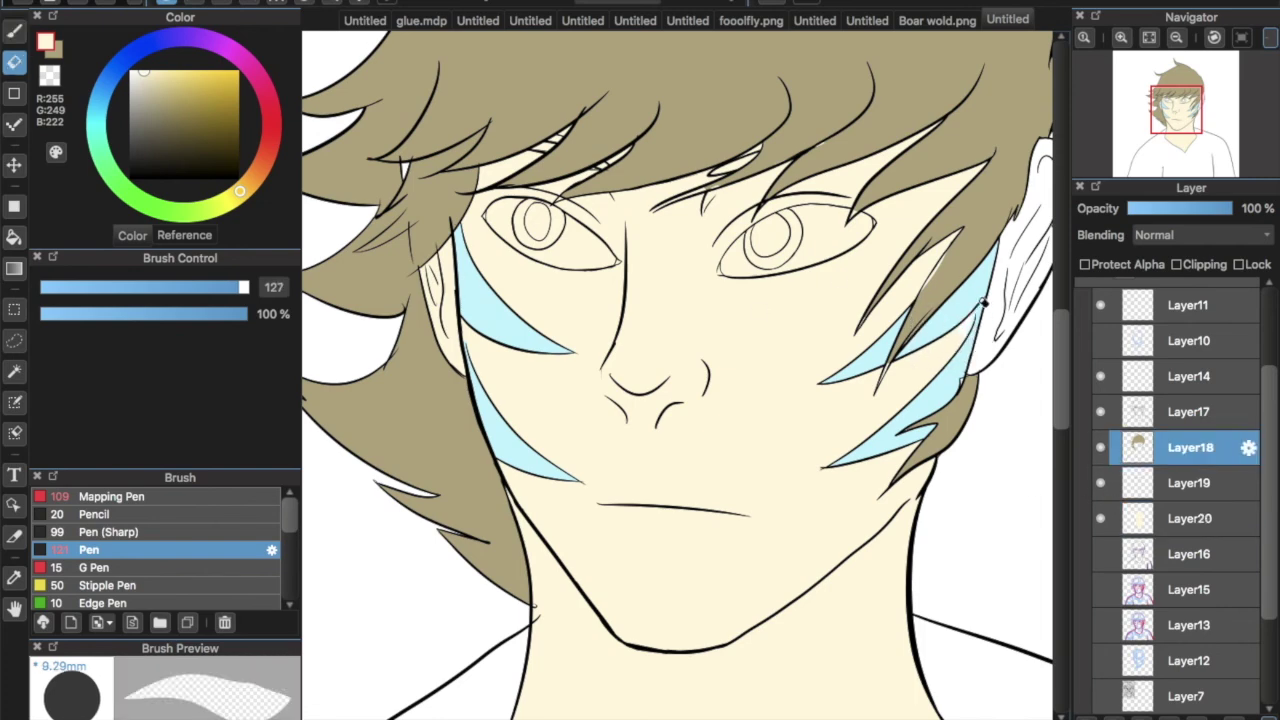
left_click(1103, 412)
key("b")
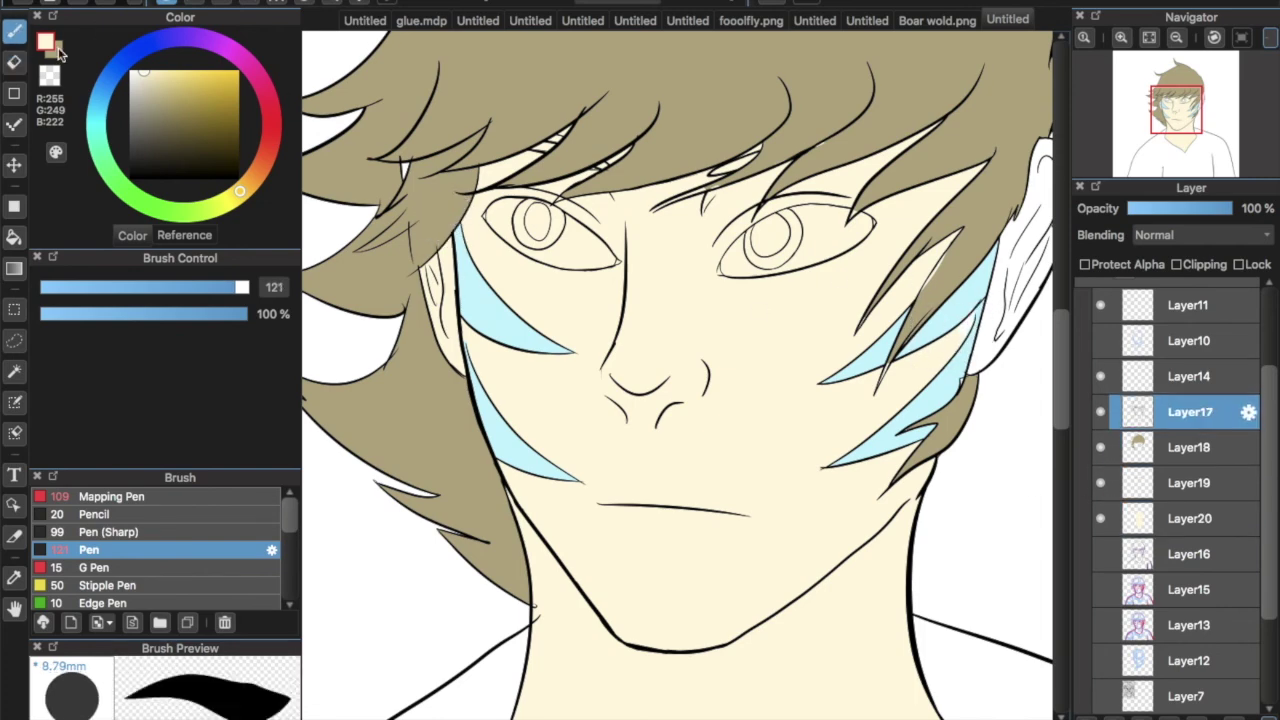
left_click(393, 143, "alt")
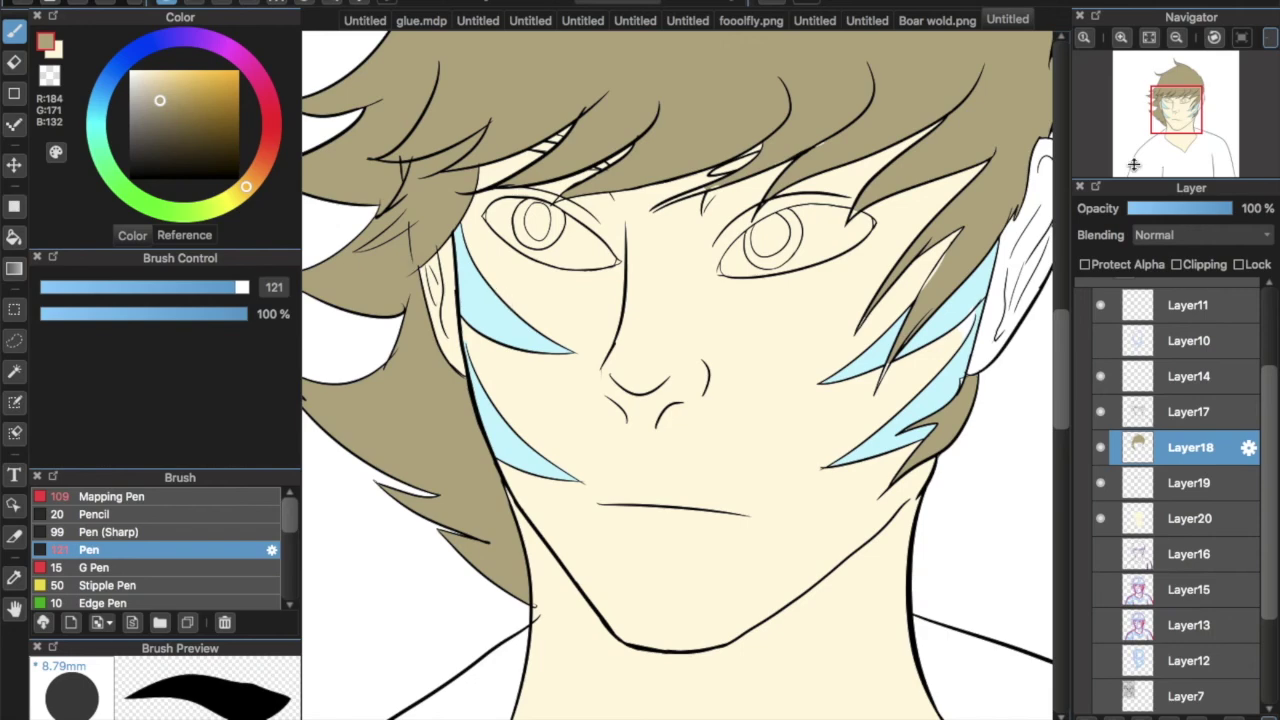
On Layer20, fill the right ear with the sampled pale cream skin colour (R255 G249 B222)
left_click(860, 530, "alt")
left_click(1112, 518)
left_click_drag(1030, 180, 800, 305)
key("g")
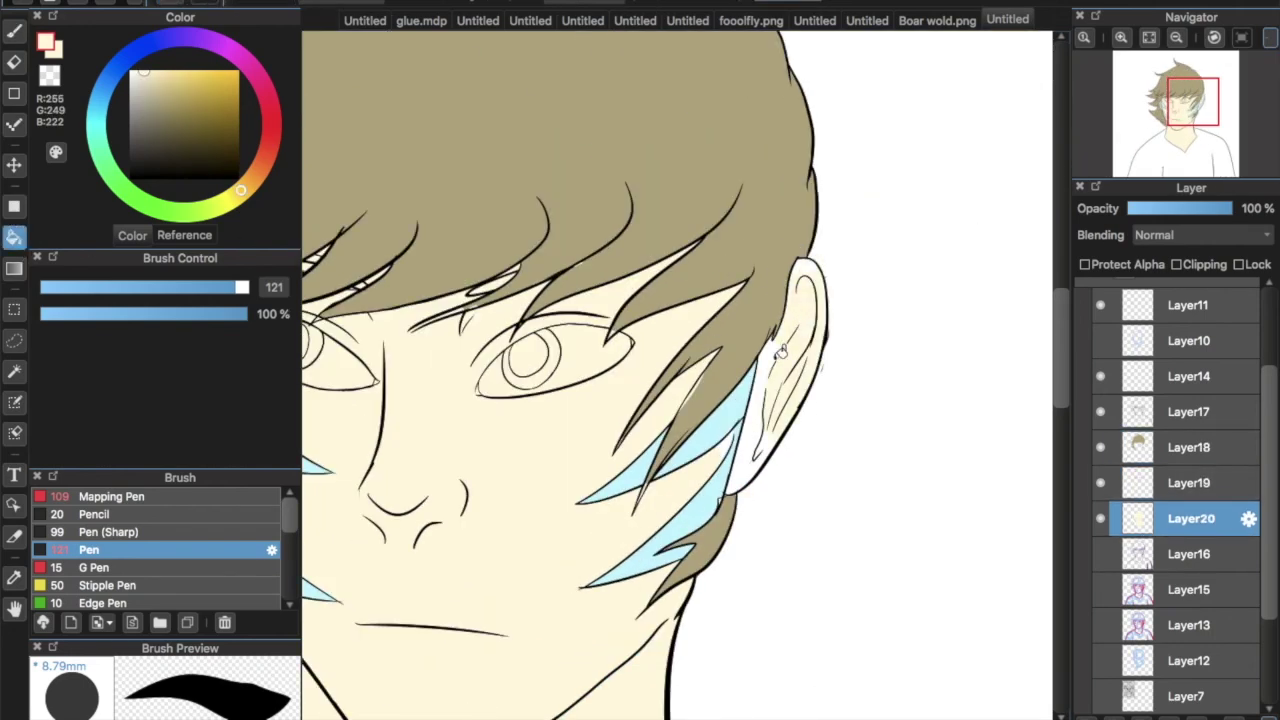
On Layer18, paint the unfilled tips of the right fringe and side locks tan (R184 G171 B132) with the Pen at size 22
left_click(768, 302, "alt")
left_click(1190, 447)
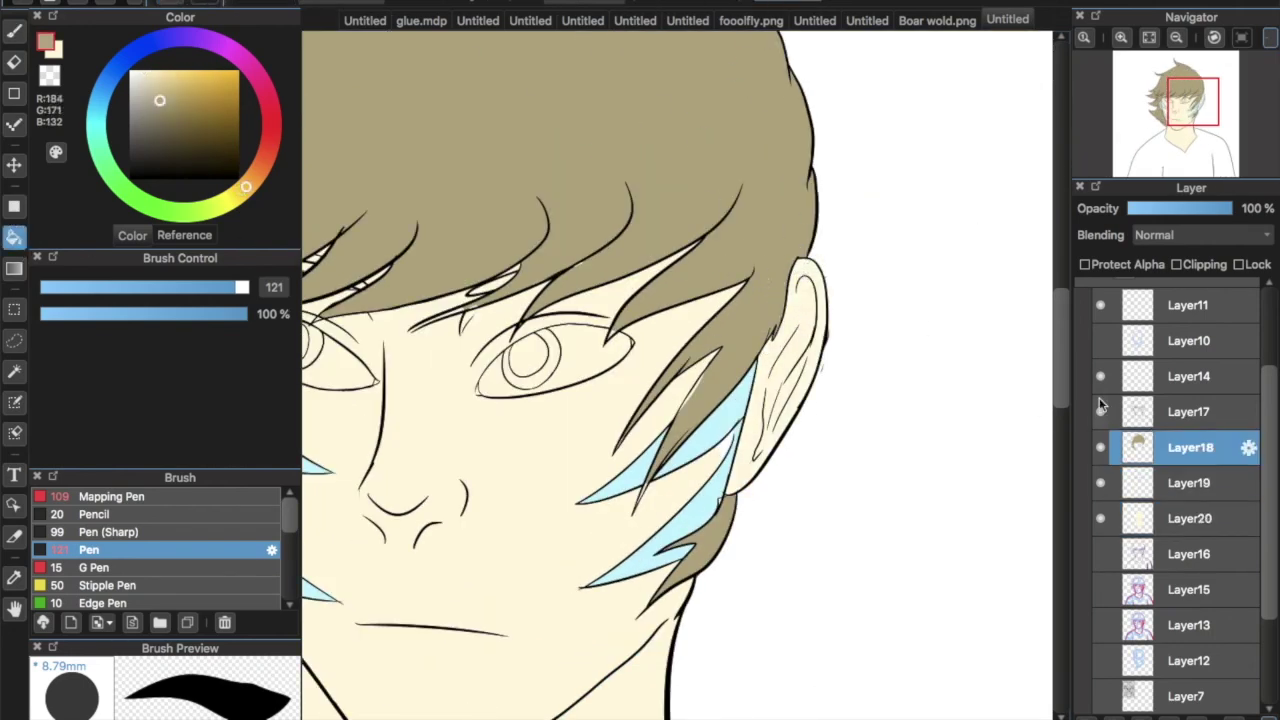
key("b")
scroll(463, 342, "up", 5)
left_click(133, 287)
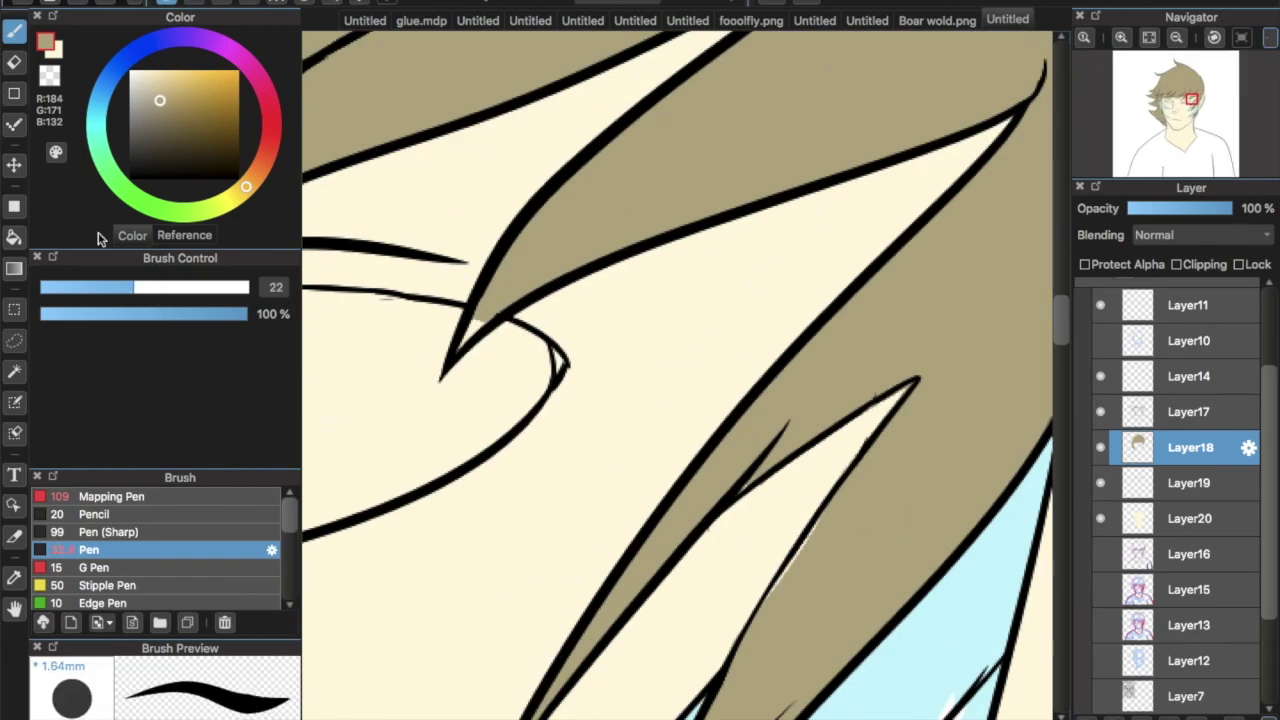
left_click_drag(548, 303, 713, 300)
left_click_drag(688, 676, 735, 572)
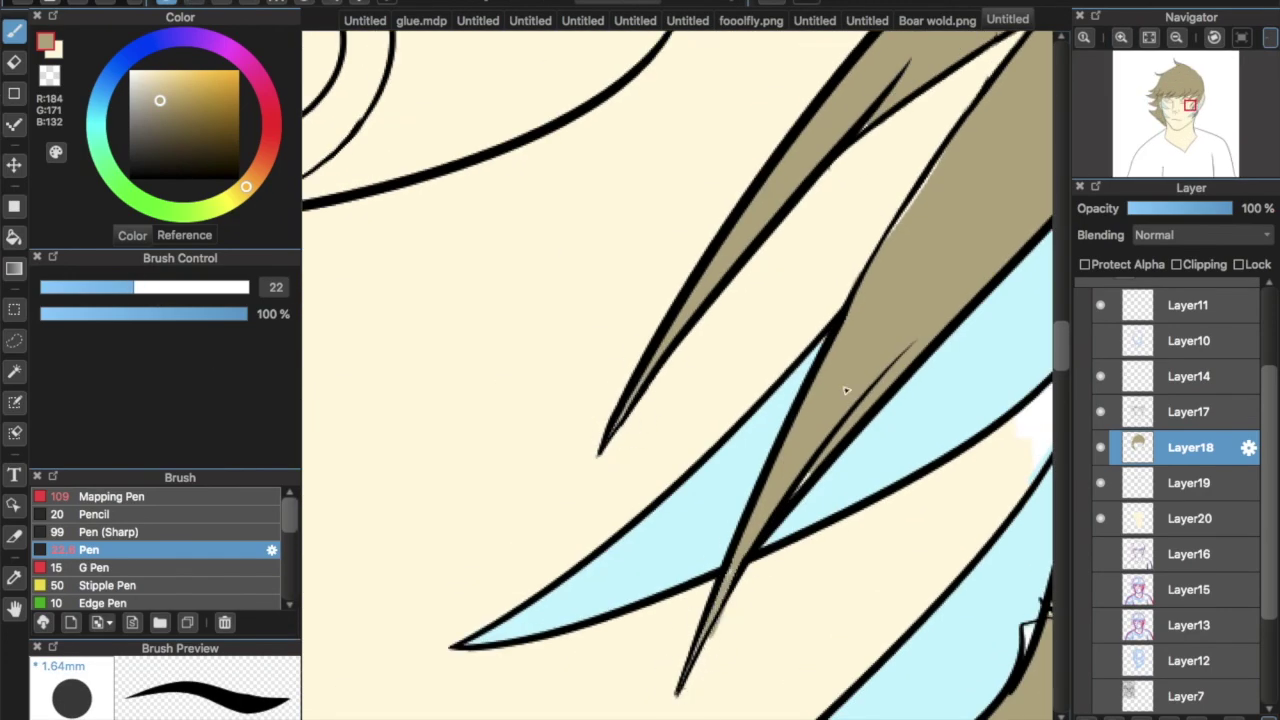
On Layer17, trim the overshooting line ends around the left fringe and side locks with the transparent colour
left_click(1132, 110)
left_click_drag(1140, 108, 1172, 108)
left_click(1130, 411)
key("c")
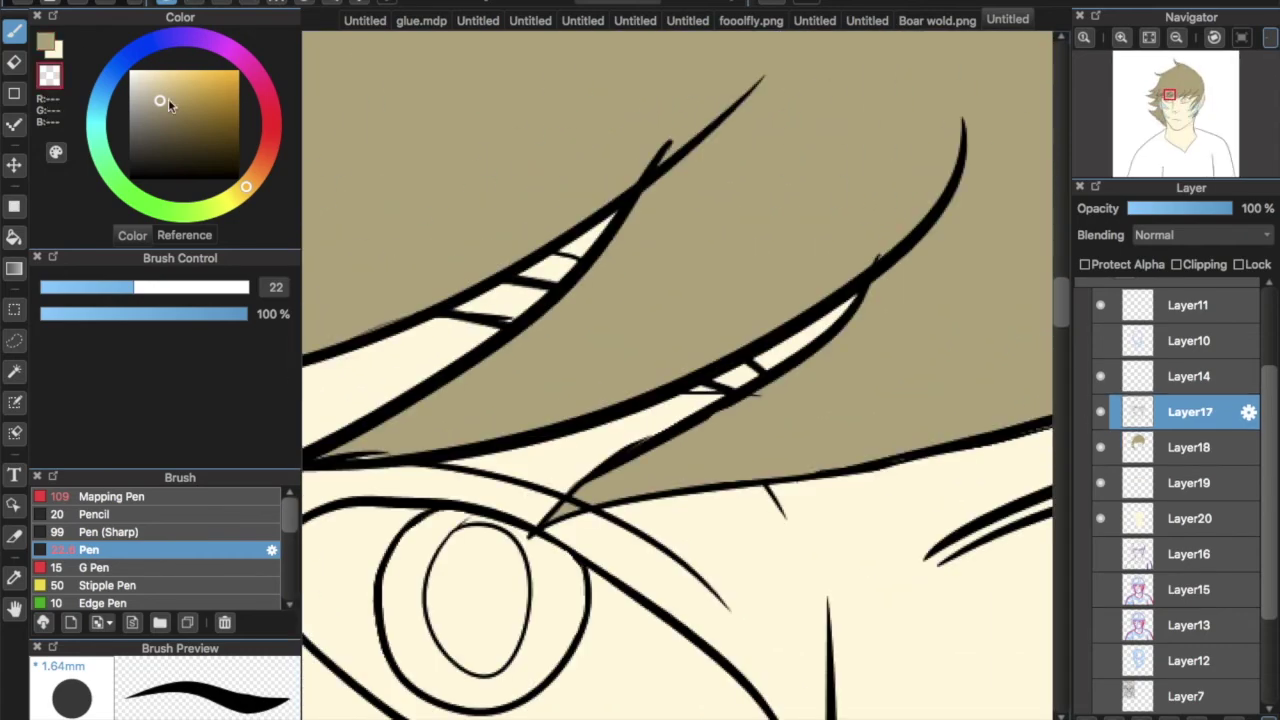
left_click_drag(316, 443, 614, 268)
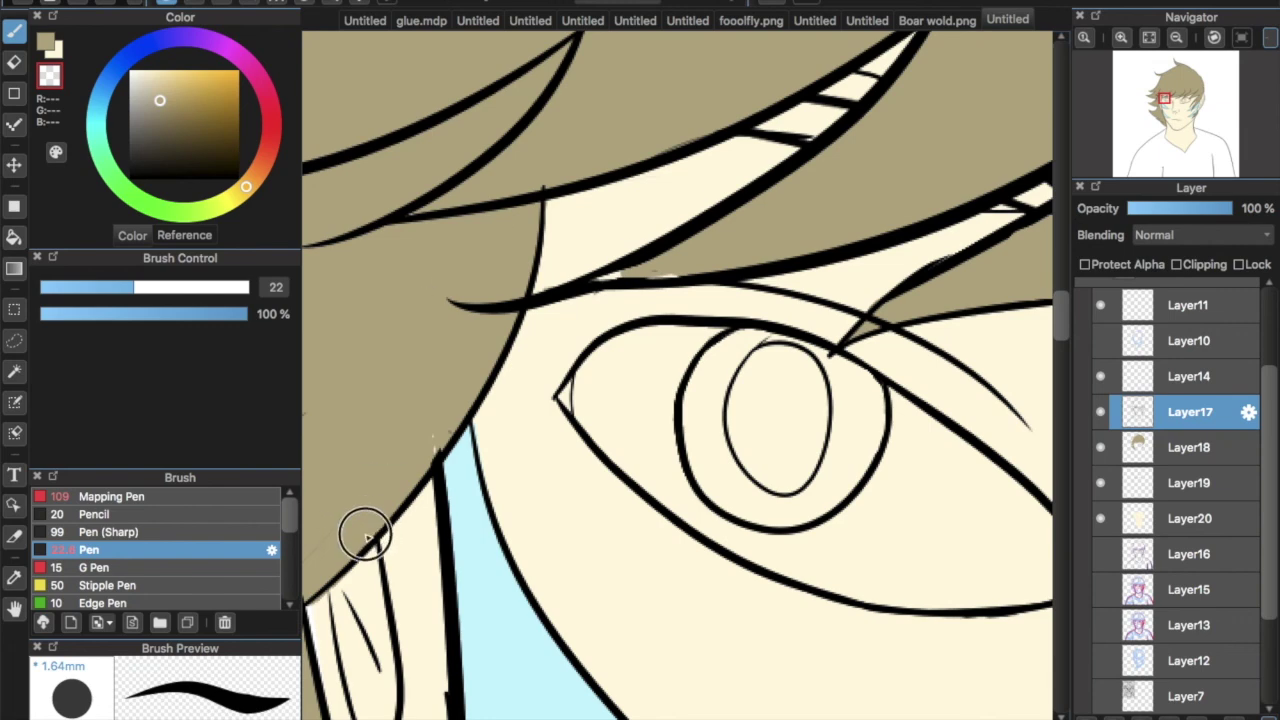
Add a new layer above Layer20 and fill the shirt with pale green (R229 G237 B197)
left_click(1188, 450)
left_click(462, 270, "alt")
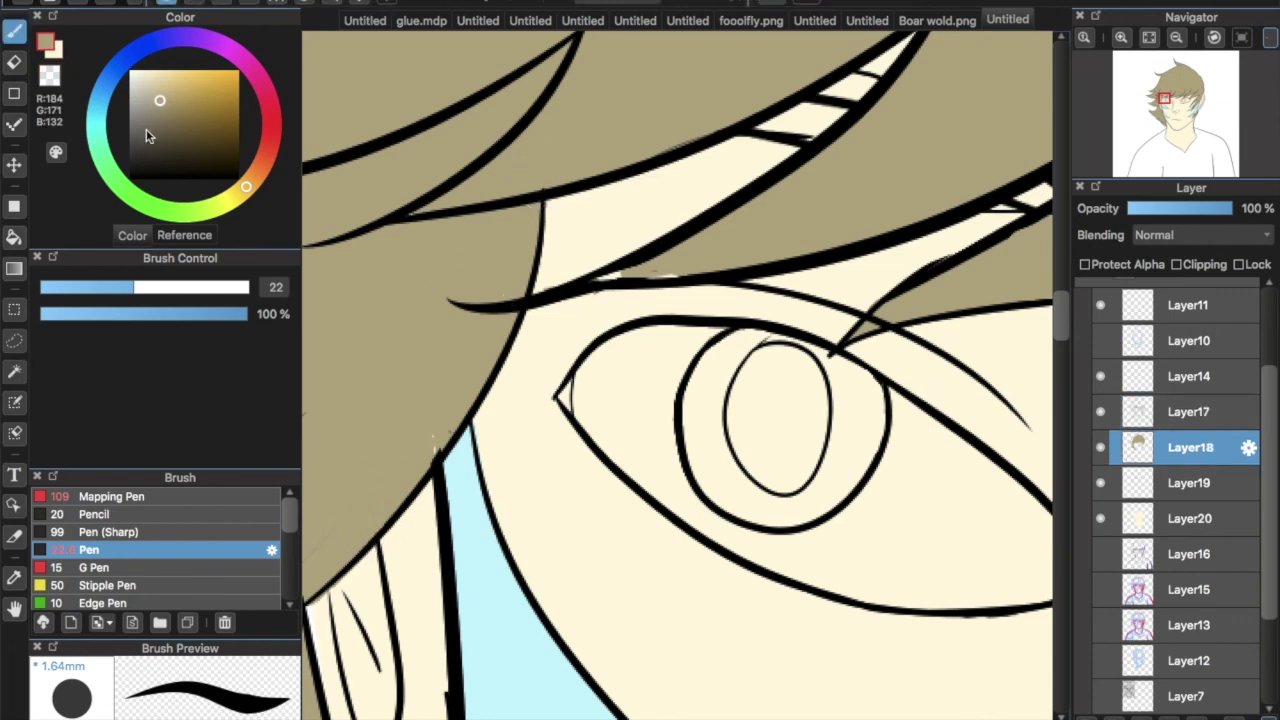
left_click(1150, 38)
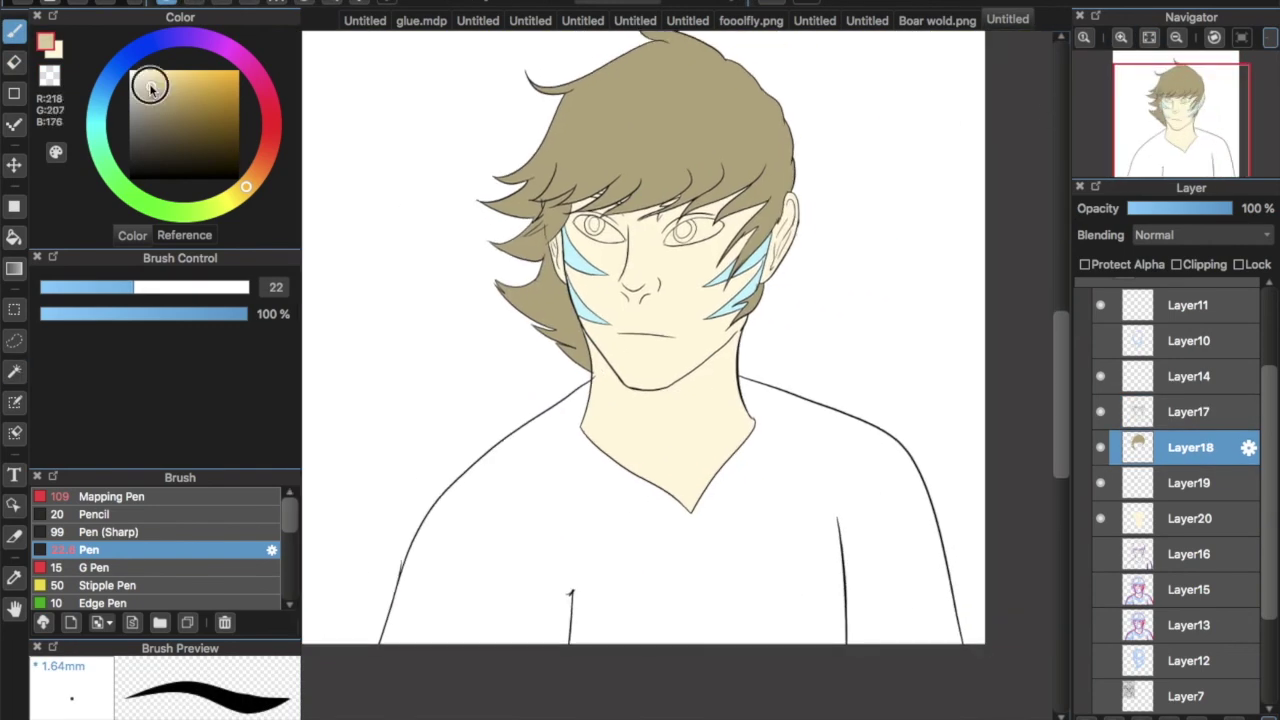
left_click(14, 237)
left_click(684, 348, "alt")
left_click(1188, 483)
key("ctrl+shift+n")
left_click(872, 507)
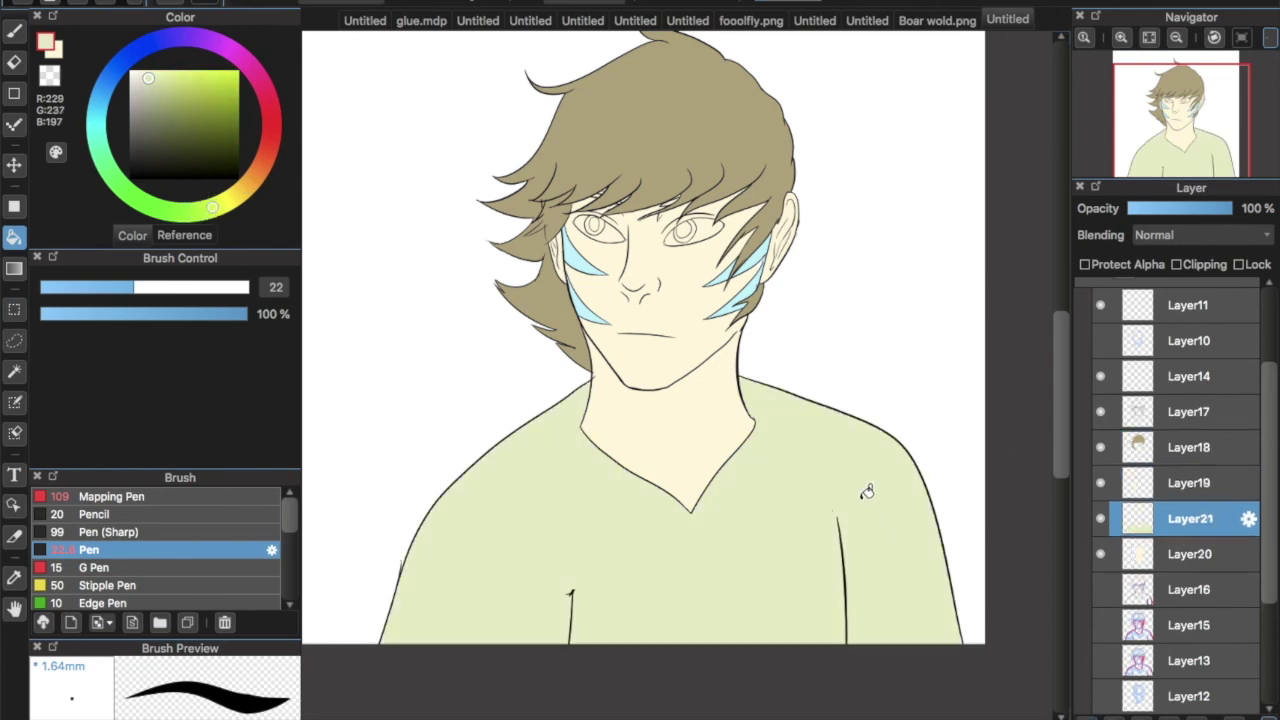
Try pink and pale turquoise for the shirt, and settle on a pale yellow-green fill (R232 G237 B197)
left_click(267, 157)
left_click(491, 477)
left_click(106, 128)
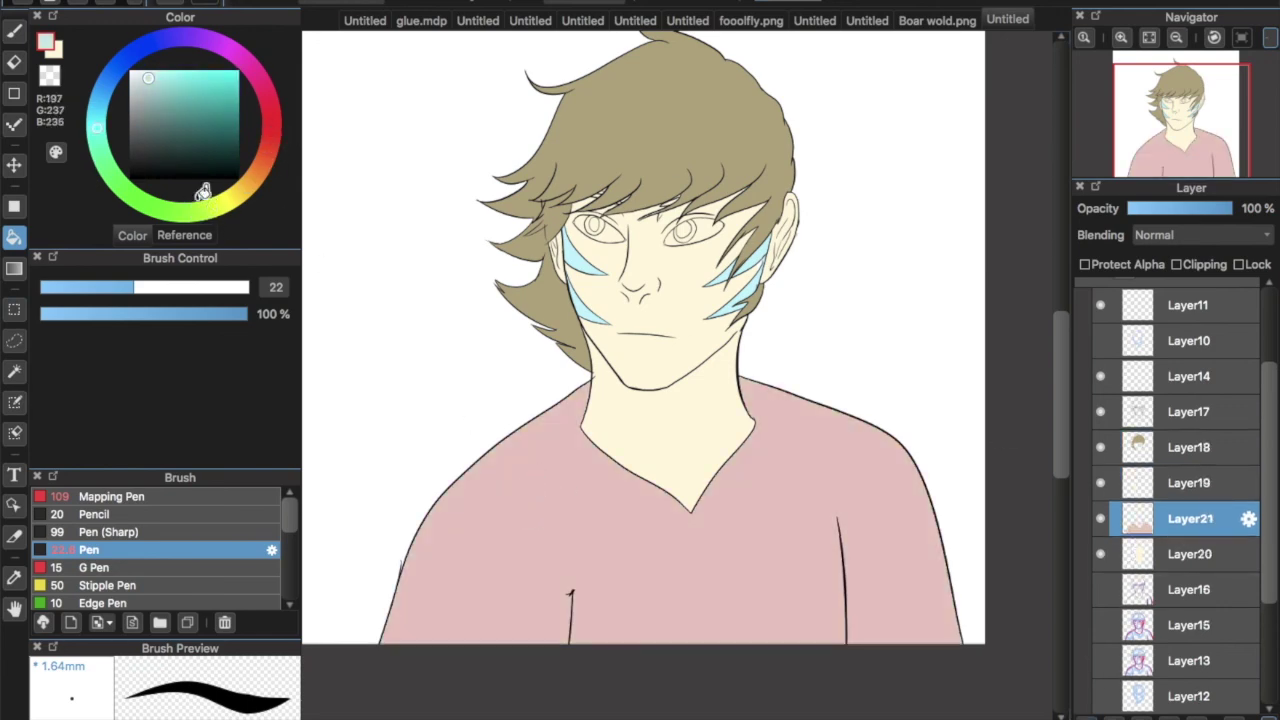
left_click(495, 436)
left_click(14, 31)
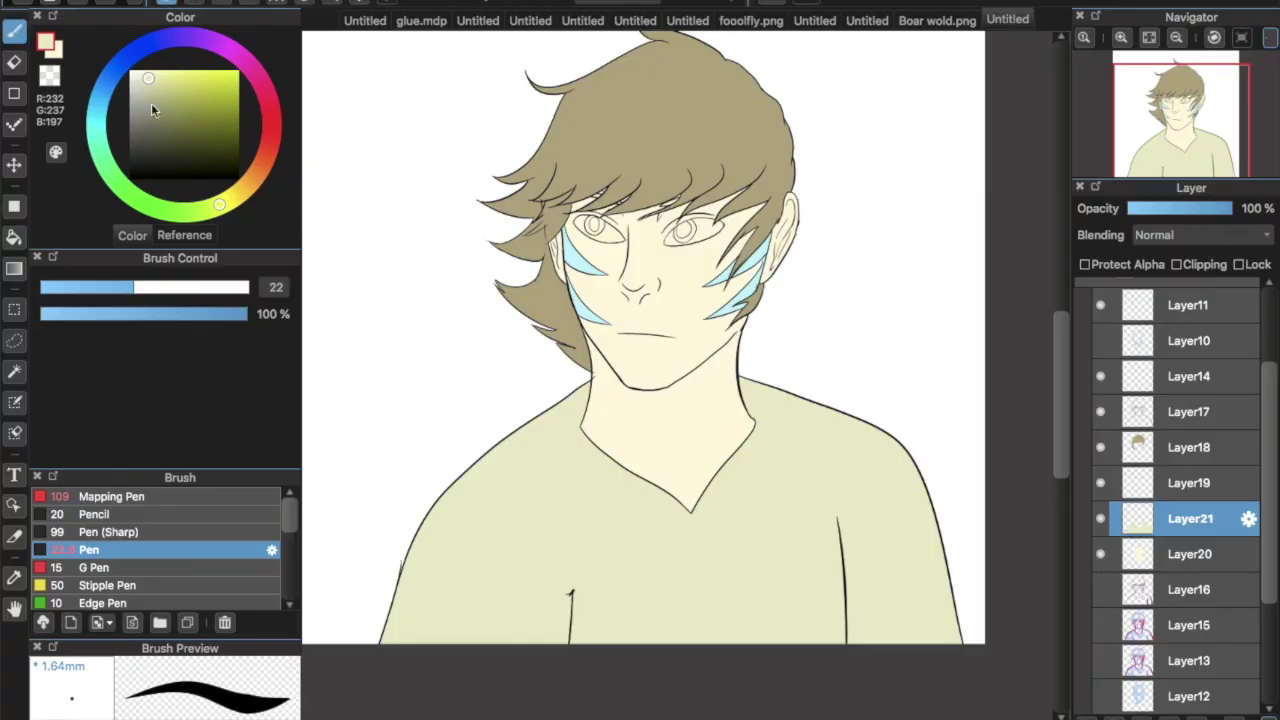